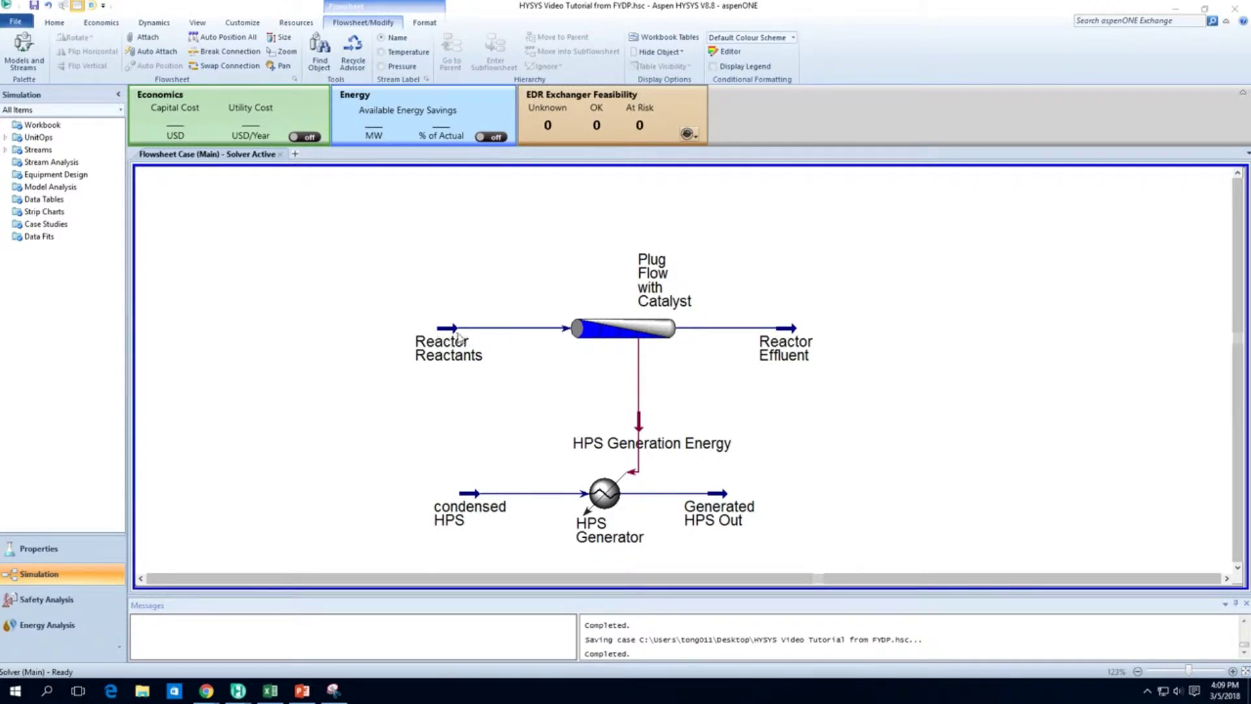
- Select the Reactor Reactants stream, then the Plug Flow with Catalyst reactor on the flowsheet
{"action": "left_click", "coordinate": [450, 331]}
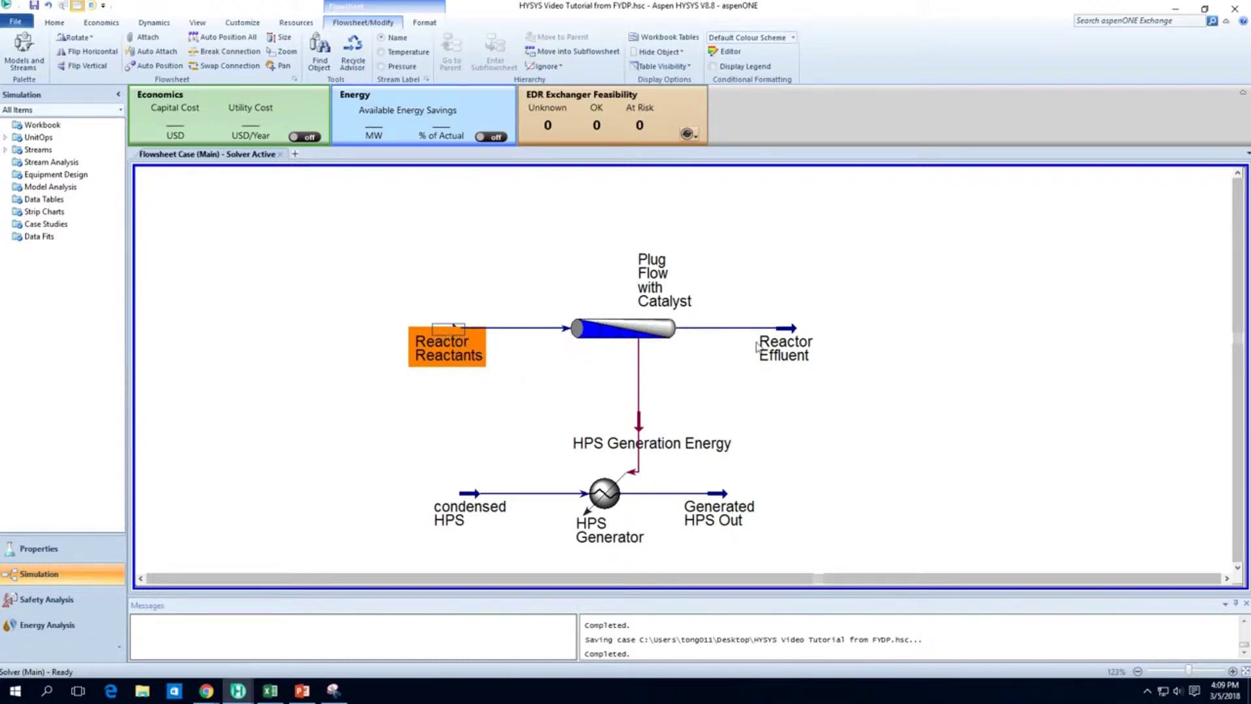
{"action": "mouse_move", "coordinate": [790, 337]}
{"action": "left_click", "coordinate": [631, 329]}
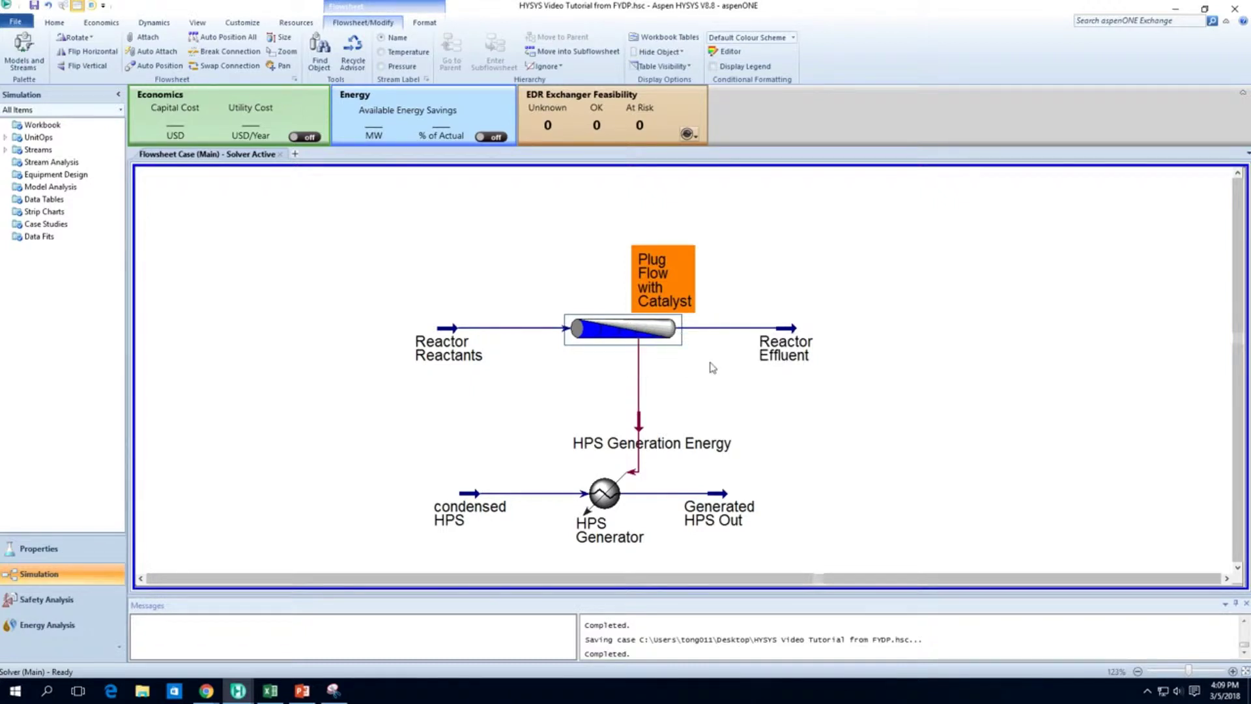
- Open the reactor's Design Connections and inspect the condensed HPS and HPS Generation Energy streams
{"action": "double_click", "coordinate": [650, 337]}
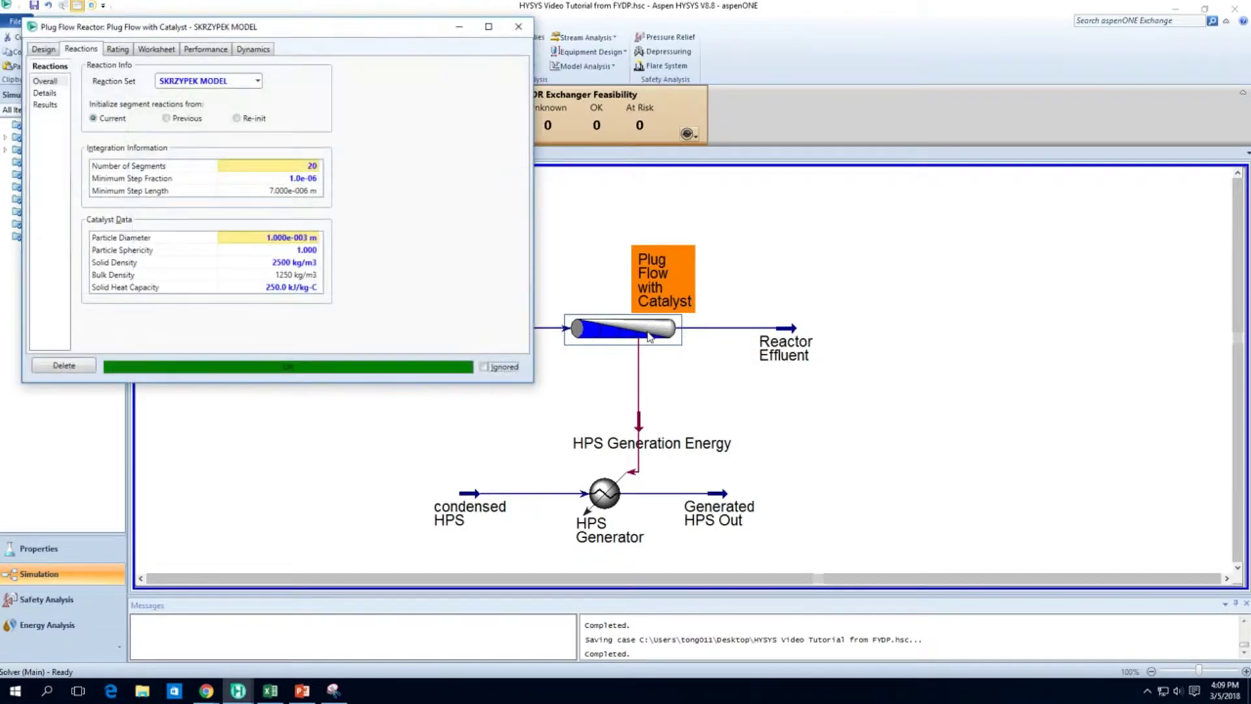
{"action": "left_click", "coordinate": [47, 51]}
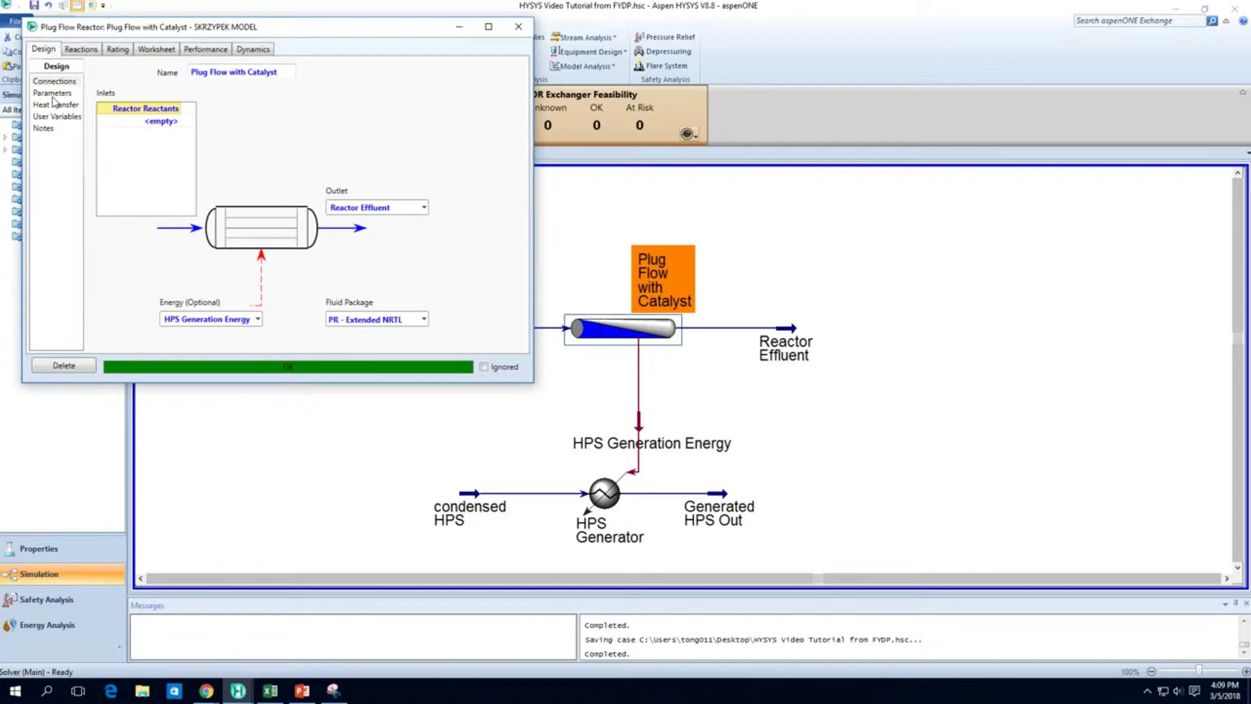
{"action": "left_click", "coordinate": [474, 502]}
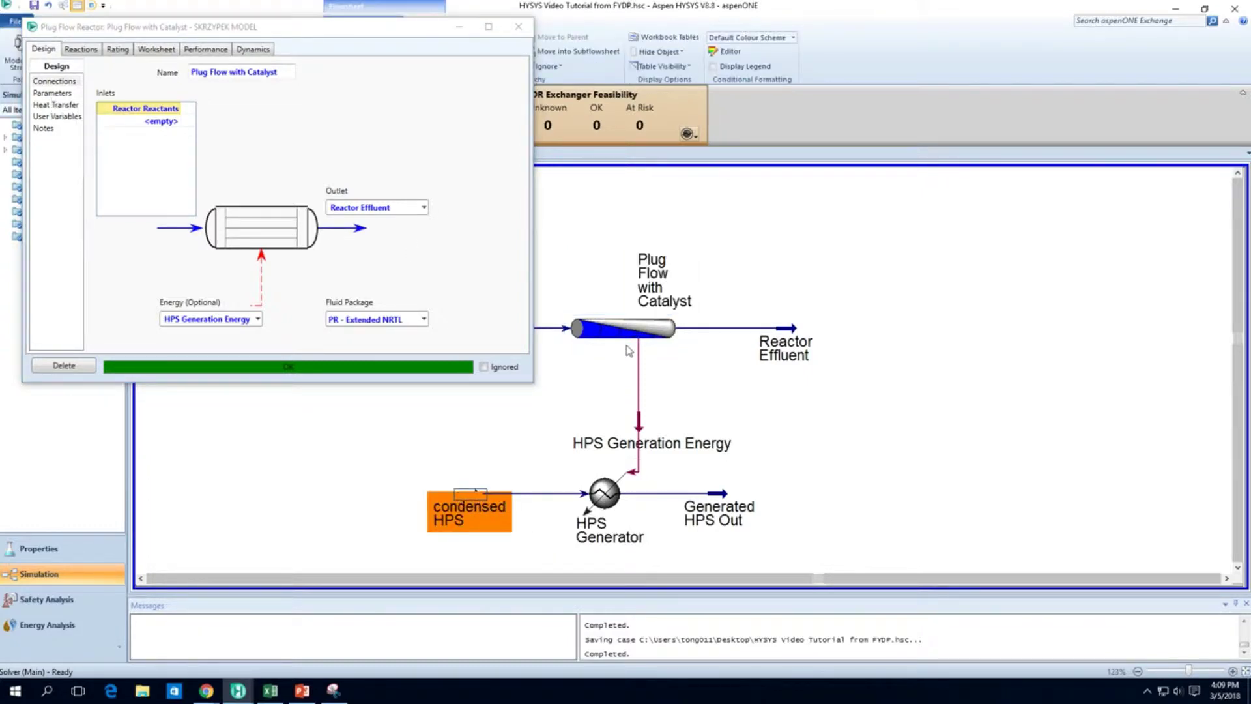
{"action": "mouse_move", "coordinate": [638, 433]}
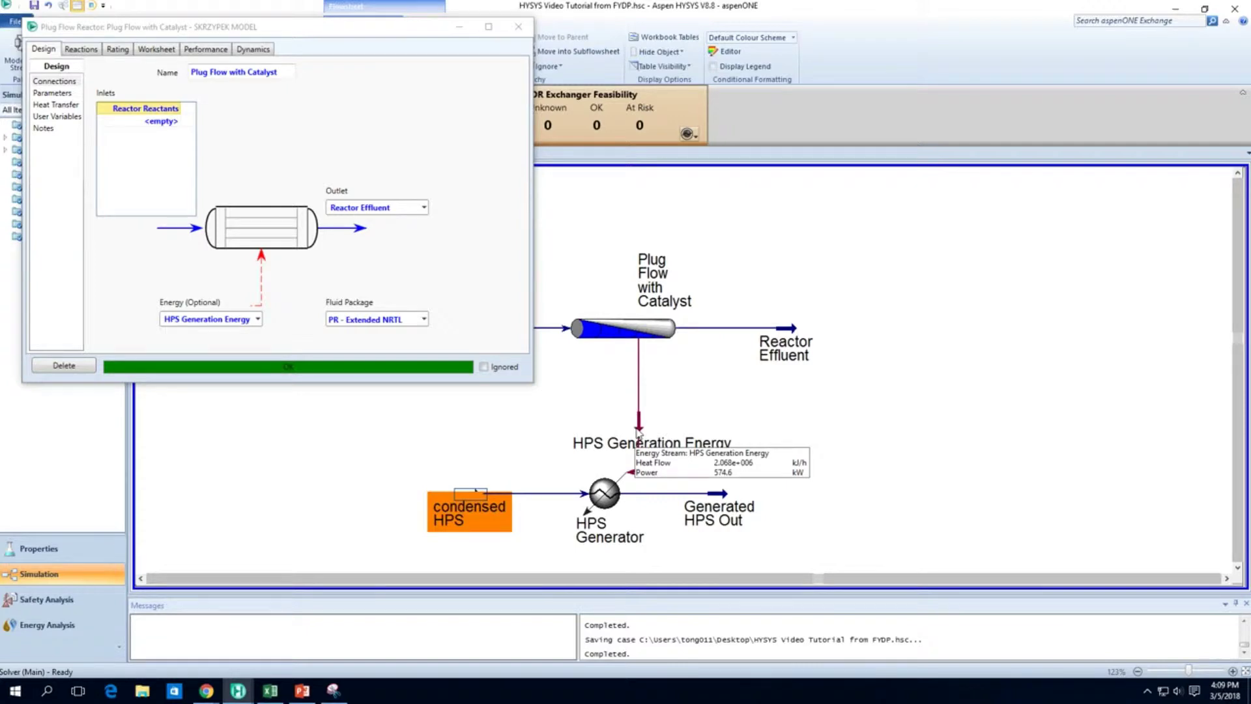
{"action": "left_click", "coordinate": [639, 430]}
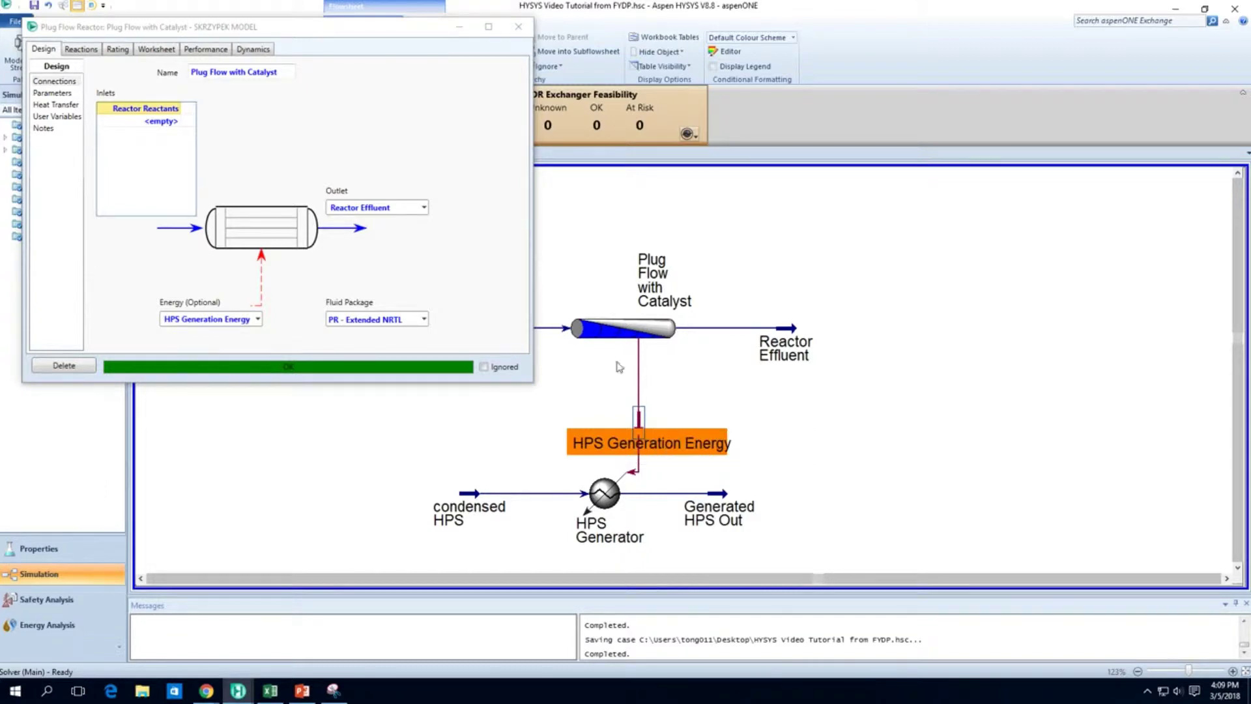
- Review formula duty, 1.8000e+05 wall heat transfer and the 253.0 C steam inlet
{"action": "mouse_move", "coordinate": [617, 336]}
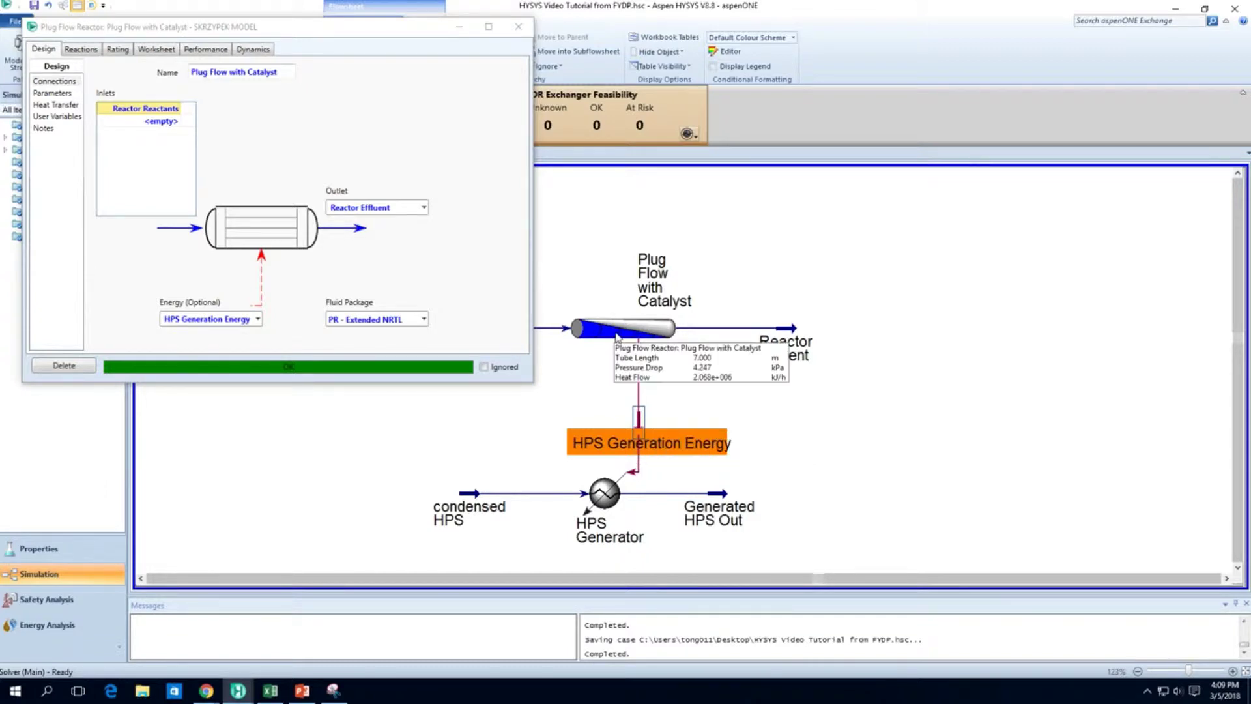
{"action": "left_click", "coordinate": [55, 93]}
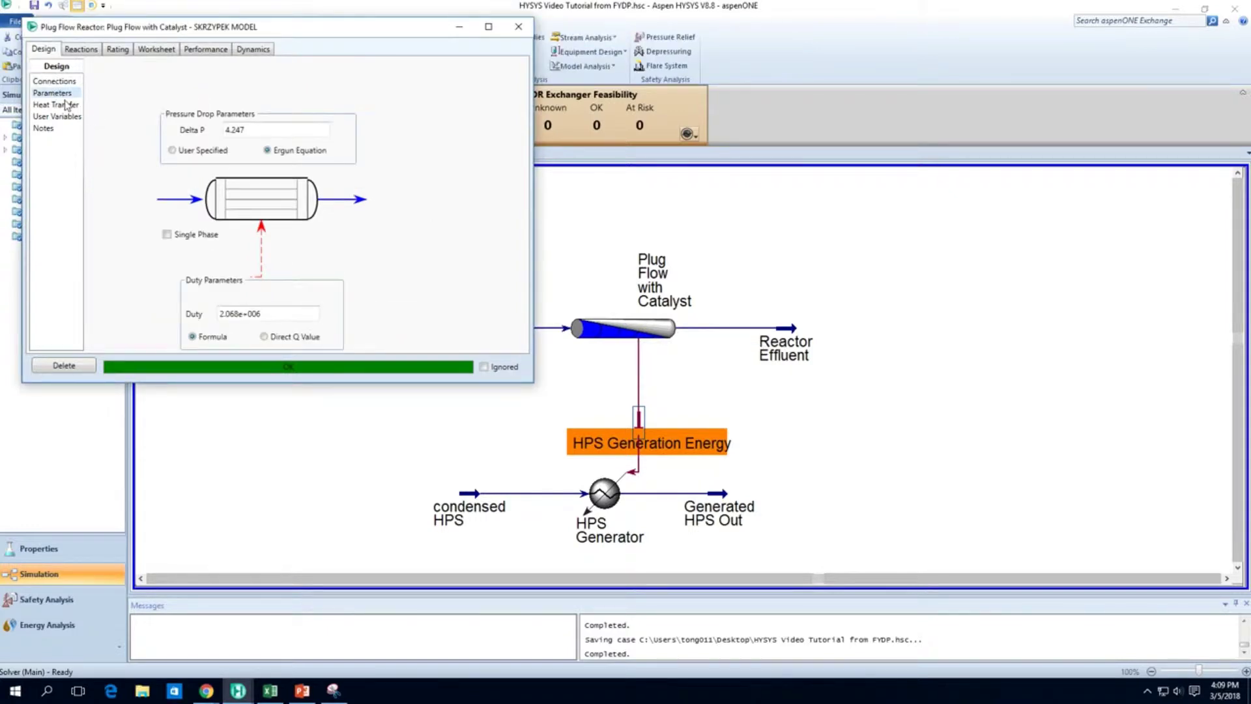
{"action": "left_click", "coordinate": [65, 104]}
{"action": "left_click", "coordinate": [63, 94]}
{"action": "left_click", "coordinate": [63, 106]}
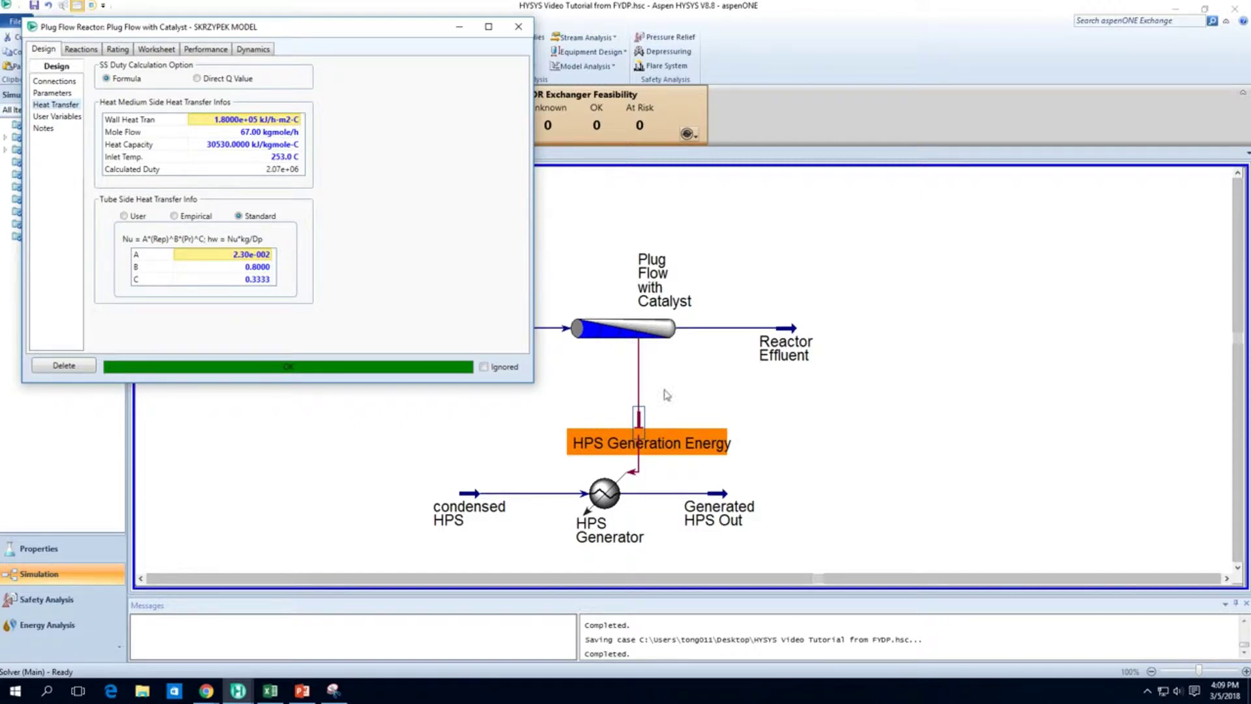
{"action": "left_click", "coordinate": [477, 500]}
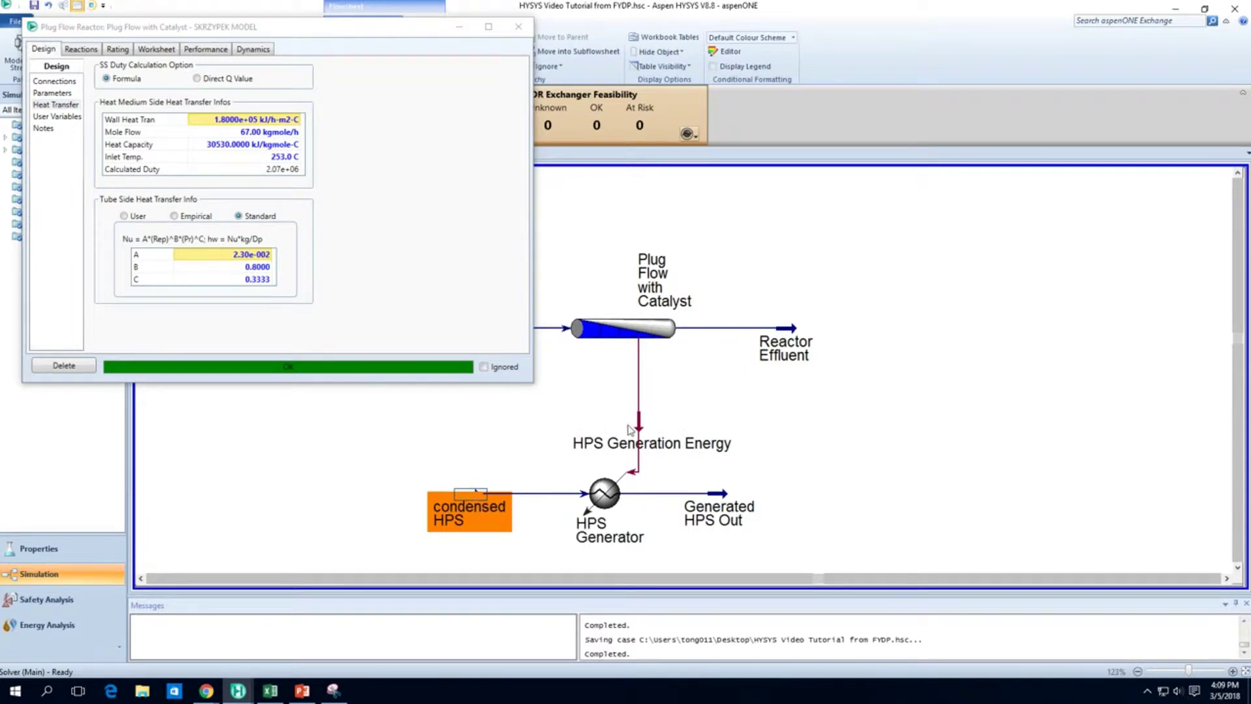
{"action": "mouse_move", "coordinate": [639, 430]}
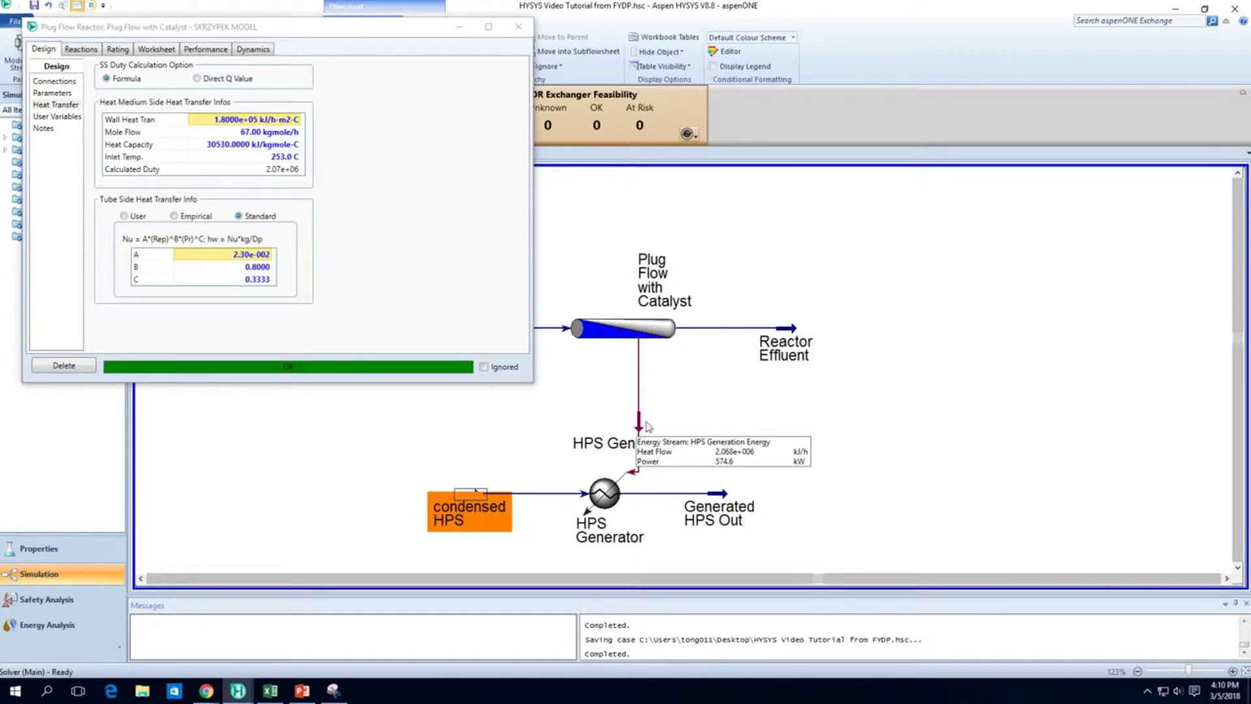
{"action": "mouse_move", "coordinate": [787, 340]}
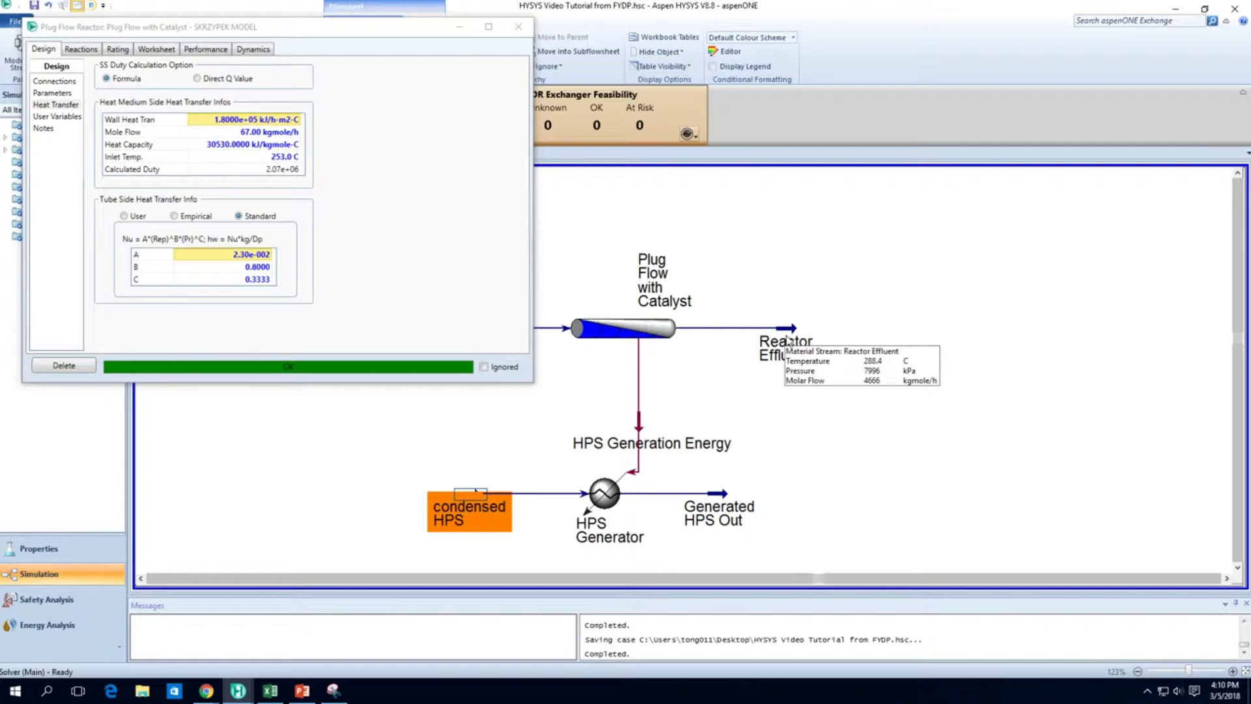
{"action": "left_click", "coordinate": [893, 419]}
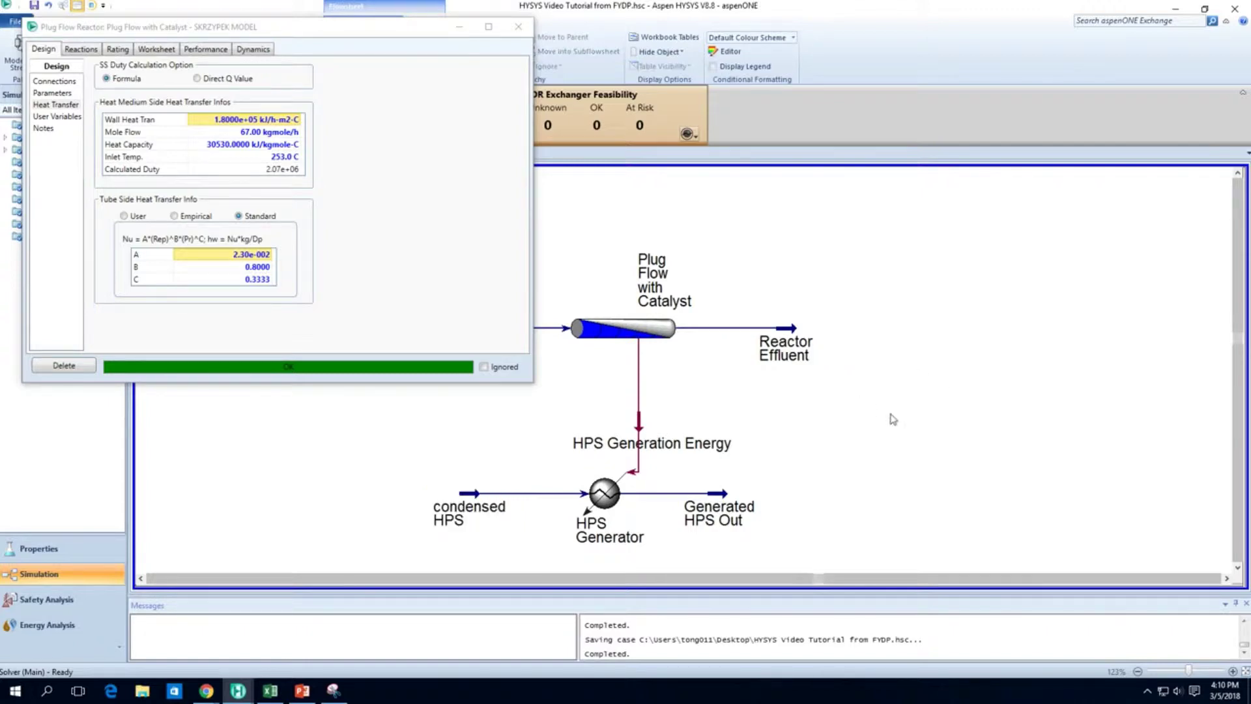
{"action": "scroll", "coordinate": [893, 419], "scroll_direction": "up", "scroll_amount": 2}
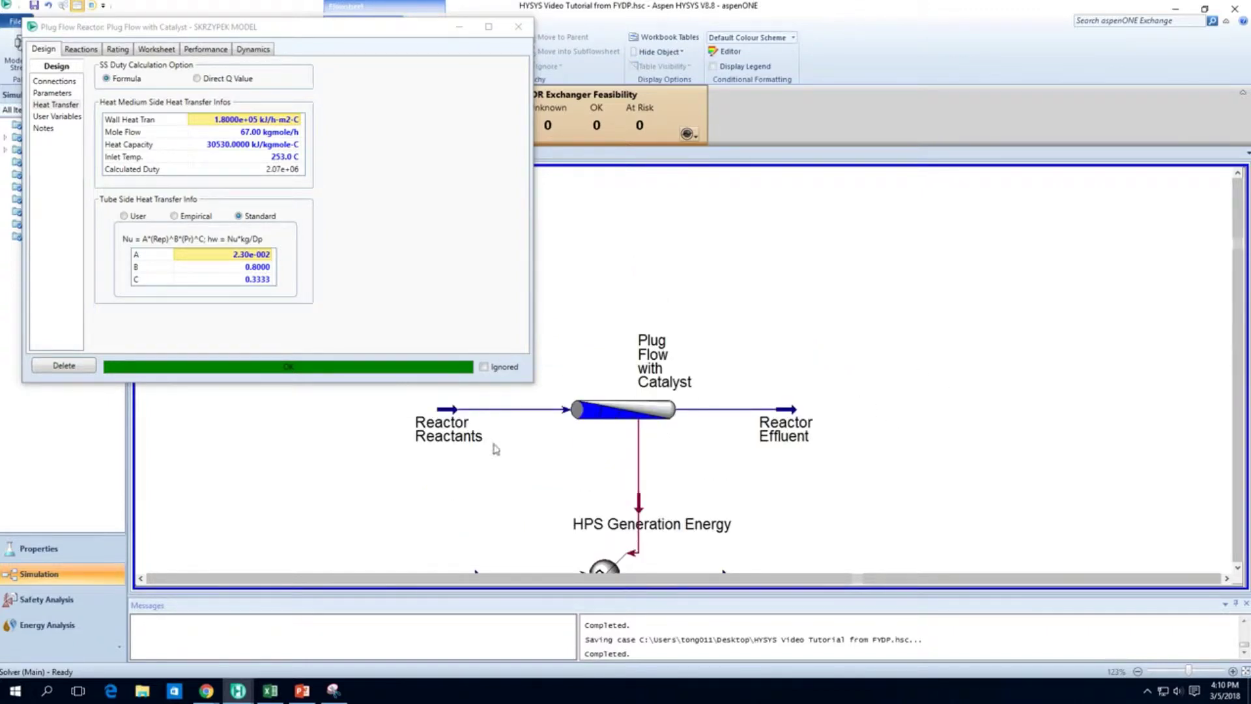
{"action": "mouse_move", "coordinate": [438, 422]}
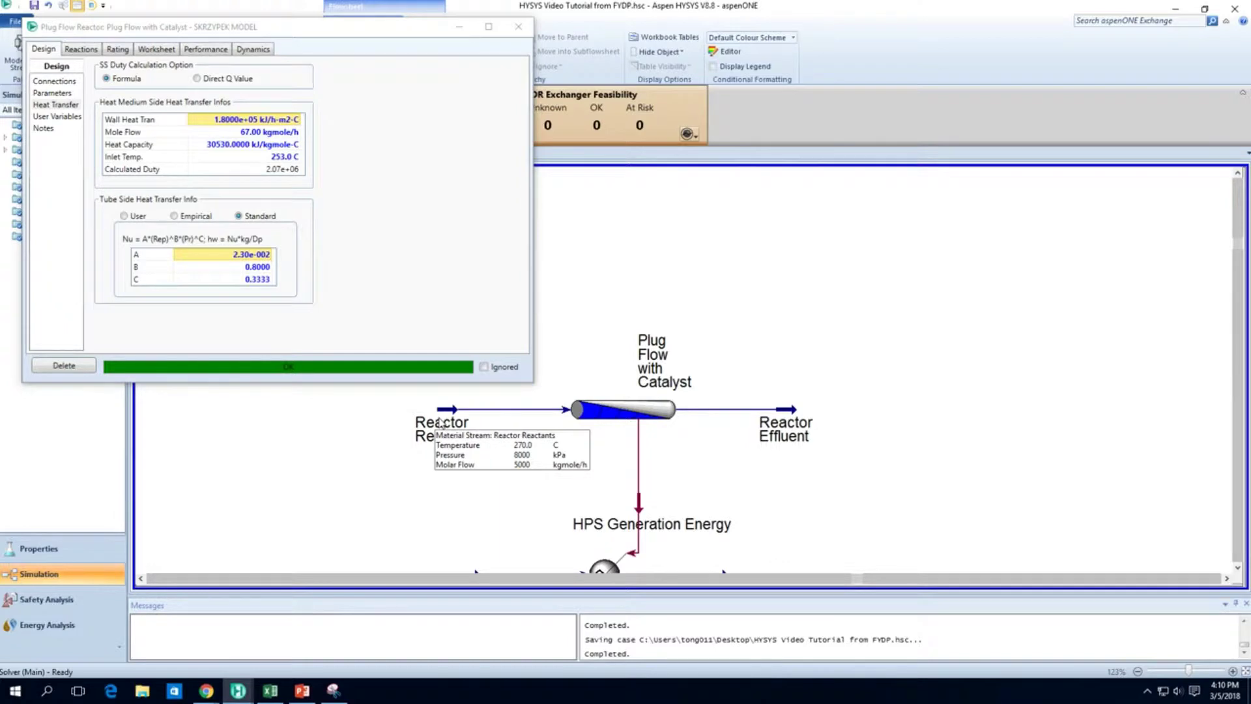
- Close the reactor window, check Generated HPS Out (252.5 C, 4150 kPa), and select the reactor
{"action": "left_click", "coordinate": [518, 27]}
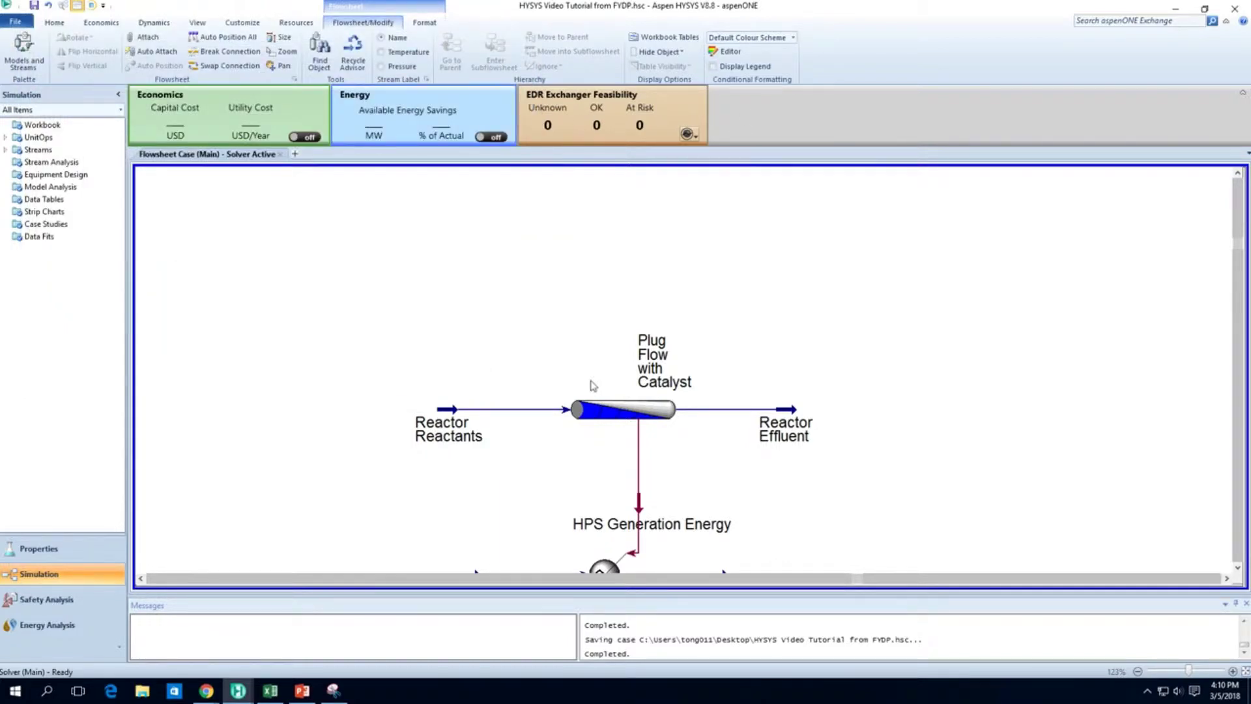
{"action": "mouse_move", "coordinate": [776, 415]}
{"action": "scroll", "coordinate": [778, 417], "scroll_direction": "down", "scroll_amount": 3}
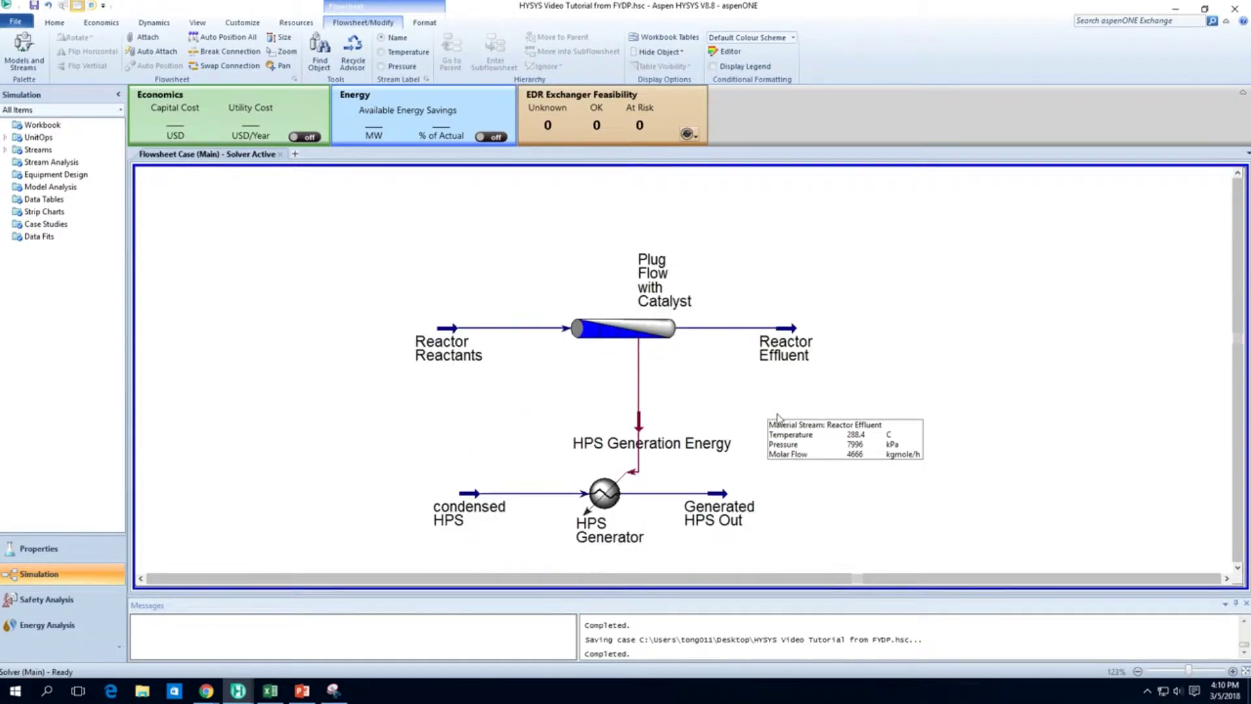
{"action": "mouse_move", "coordinate": [794, 328]}
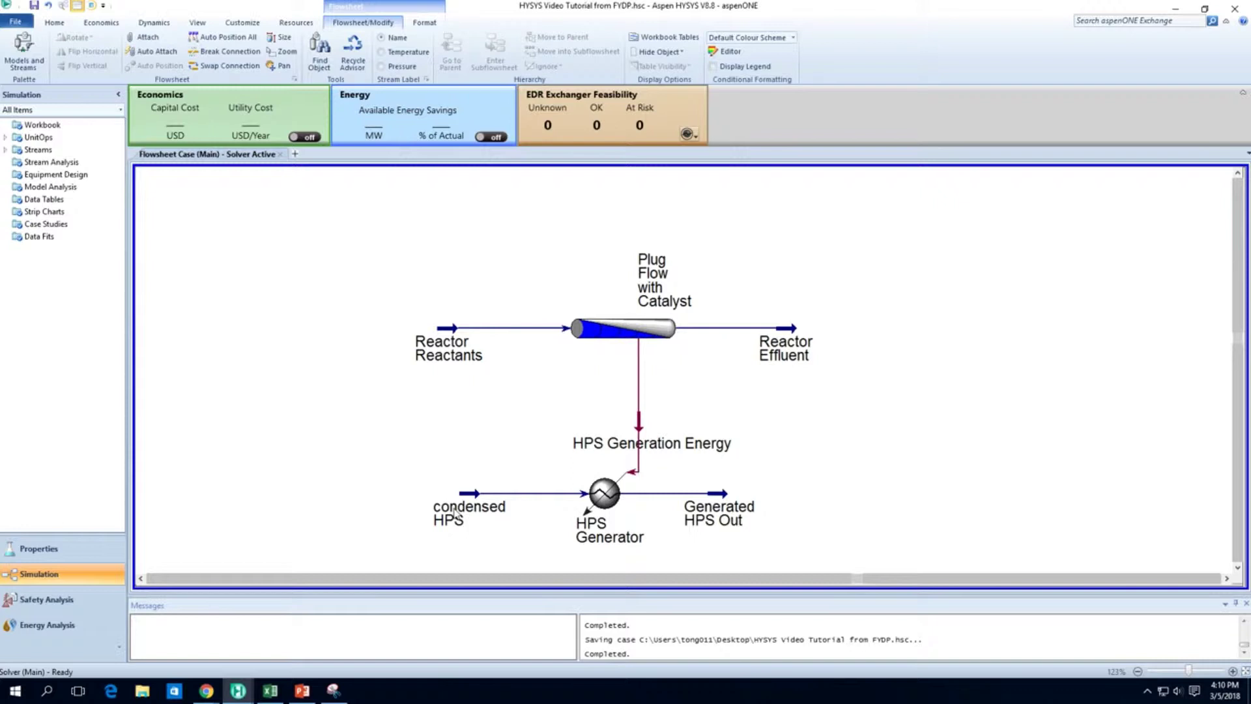
{"action": "mouse_move", "coordinate": [458, 513]}
{"action": "mouse_move", "coordinate": [718, 513]}
{"action": "left_click", "coordinate": [650, 334]}
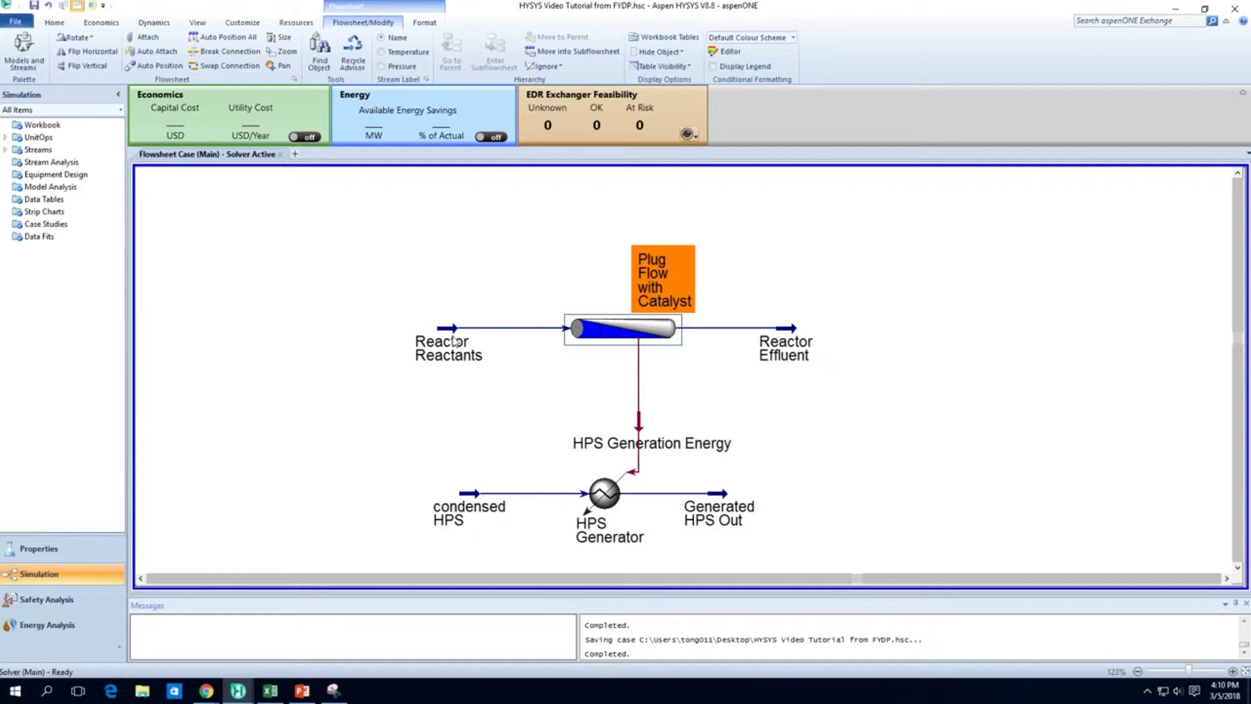
- Clone the Plug Flow with Catalyst reactor with its attached streams and paste the copy
{"action": "right_click", "coordinate": [666, 343]}
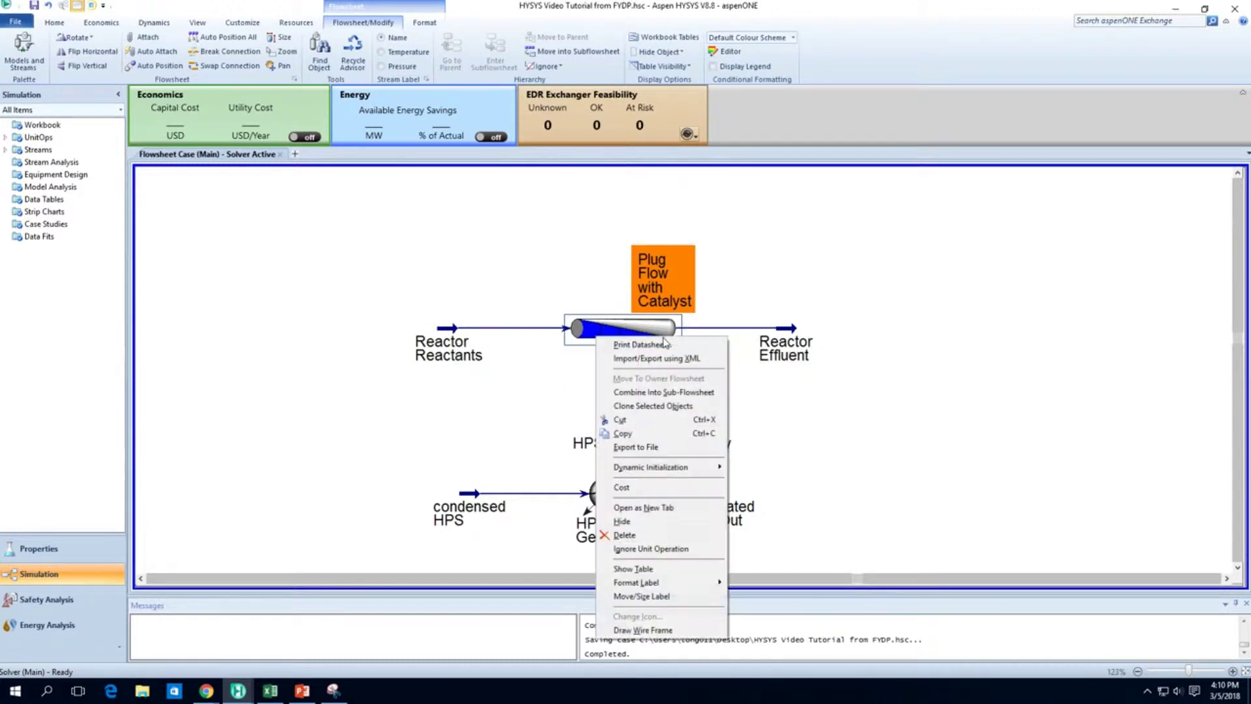
{"action": "left_click", "coordinate": [973, 405]}
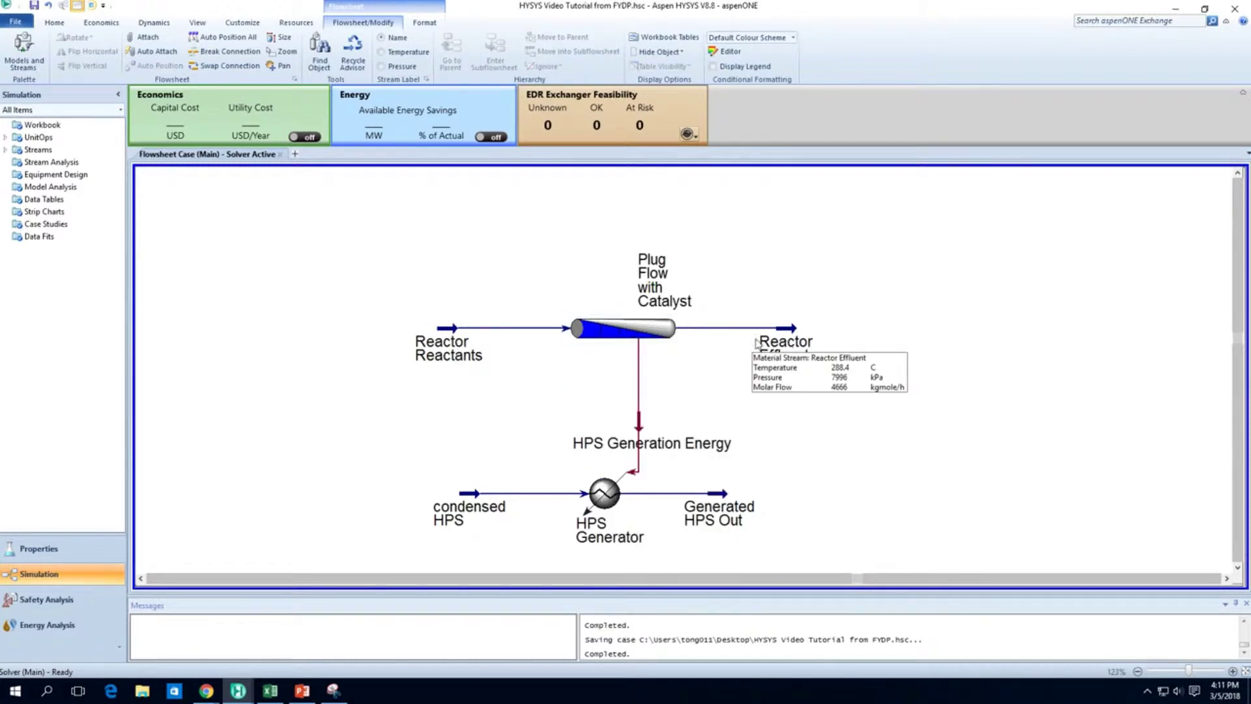
{"action": "mouse_move", "coordinate": [668, 329]}
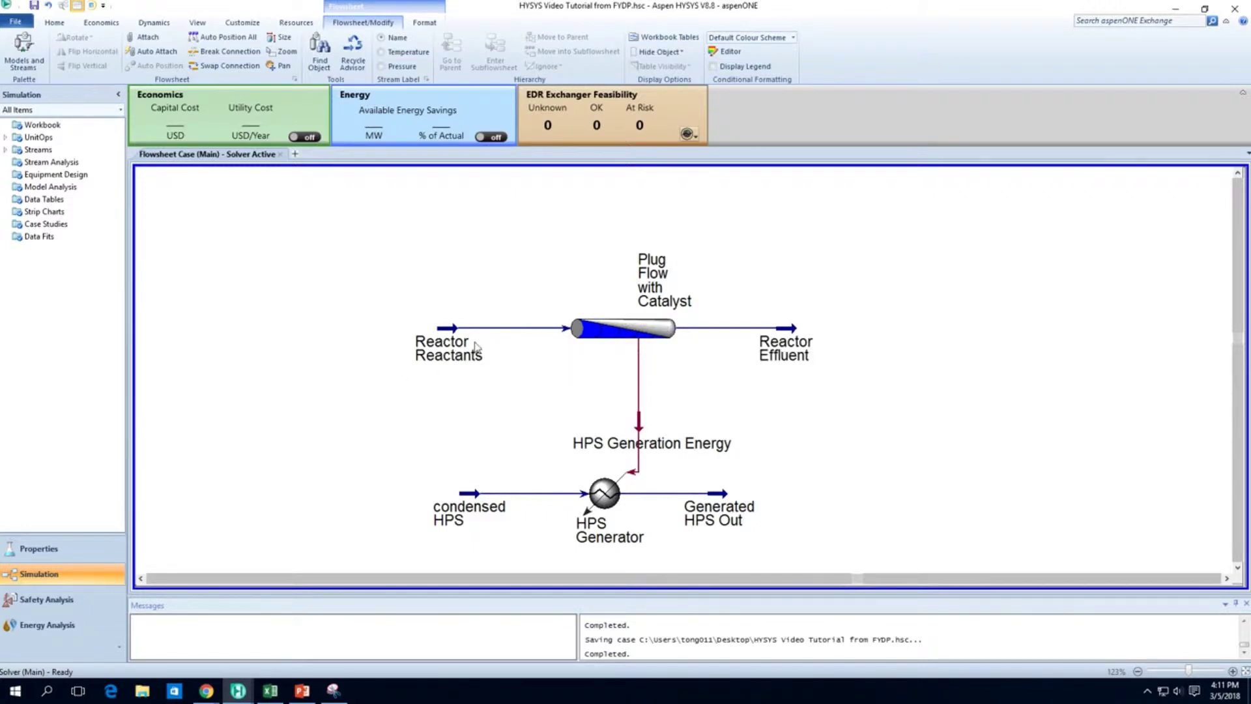
{"action": "mouse_move", "coordinate": [587, 337]}
{"action": "right_click", "coordinate": [625, 338]}
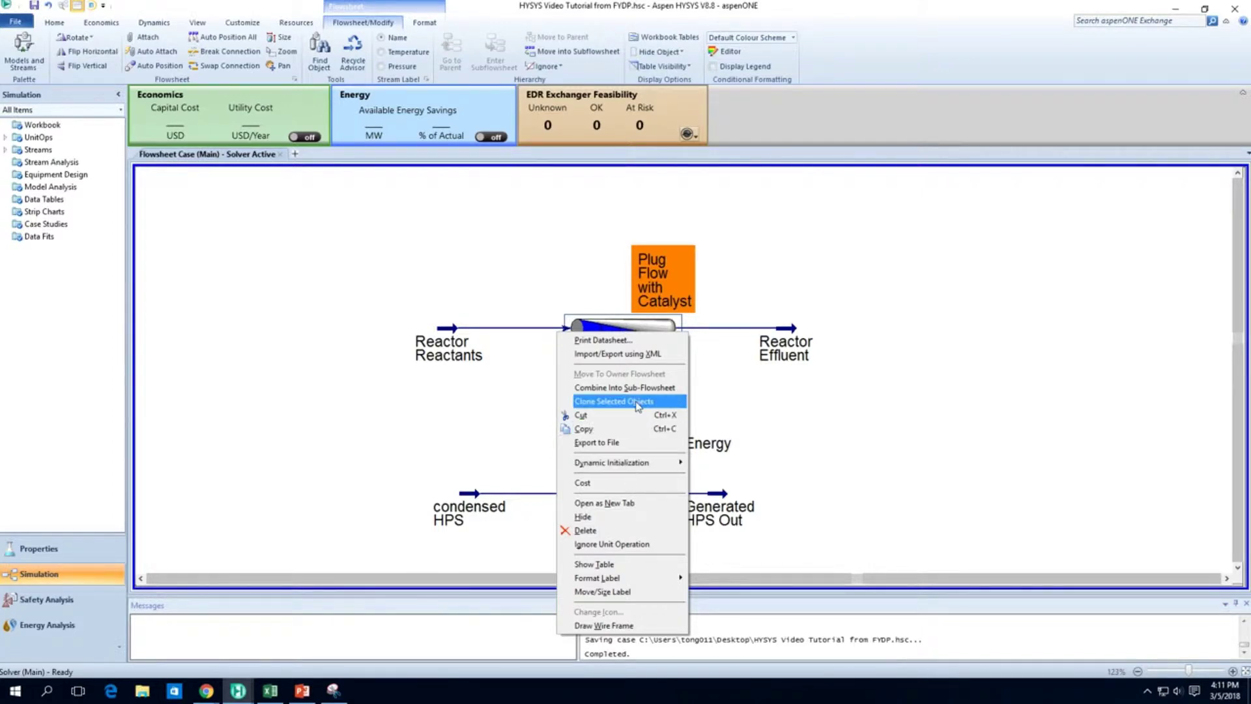
{"action": "left_click", "coordinate": [614, 401]}
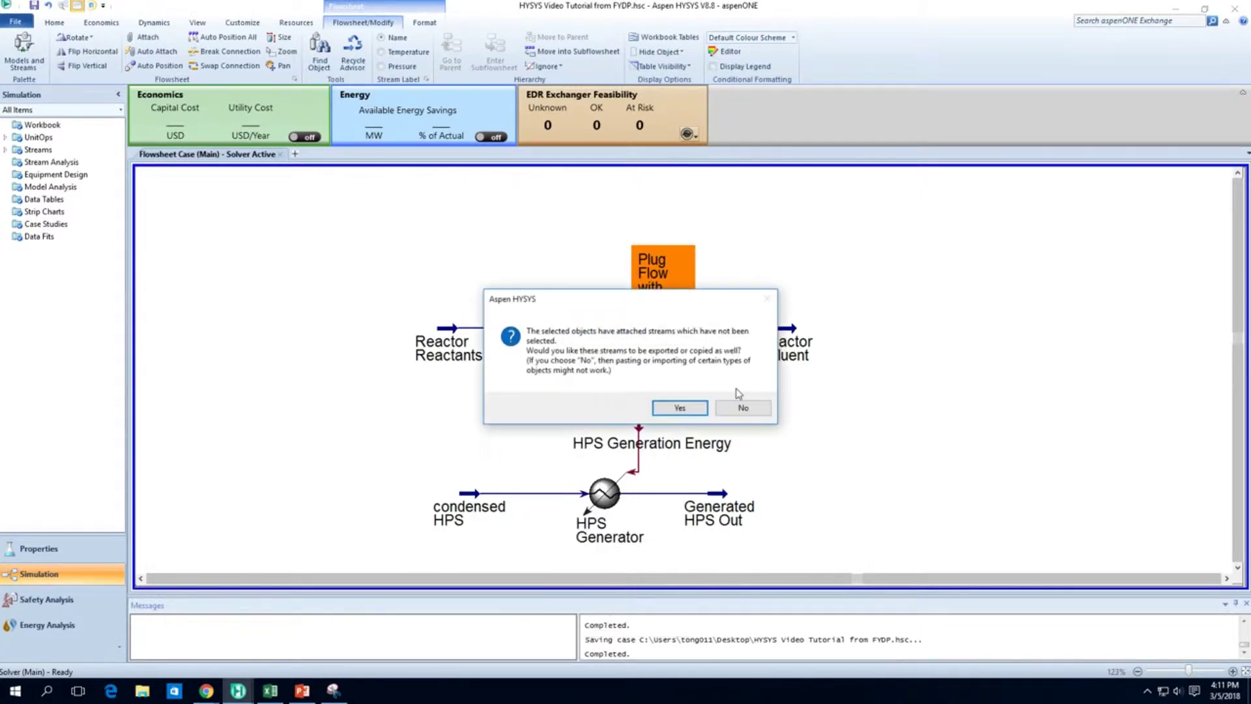
{"action": "left_click", "coordinate": [659, 411]}
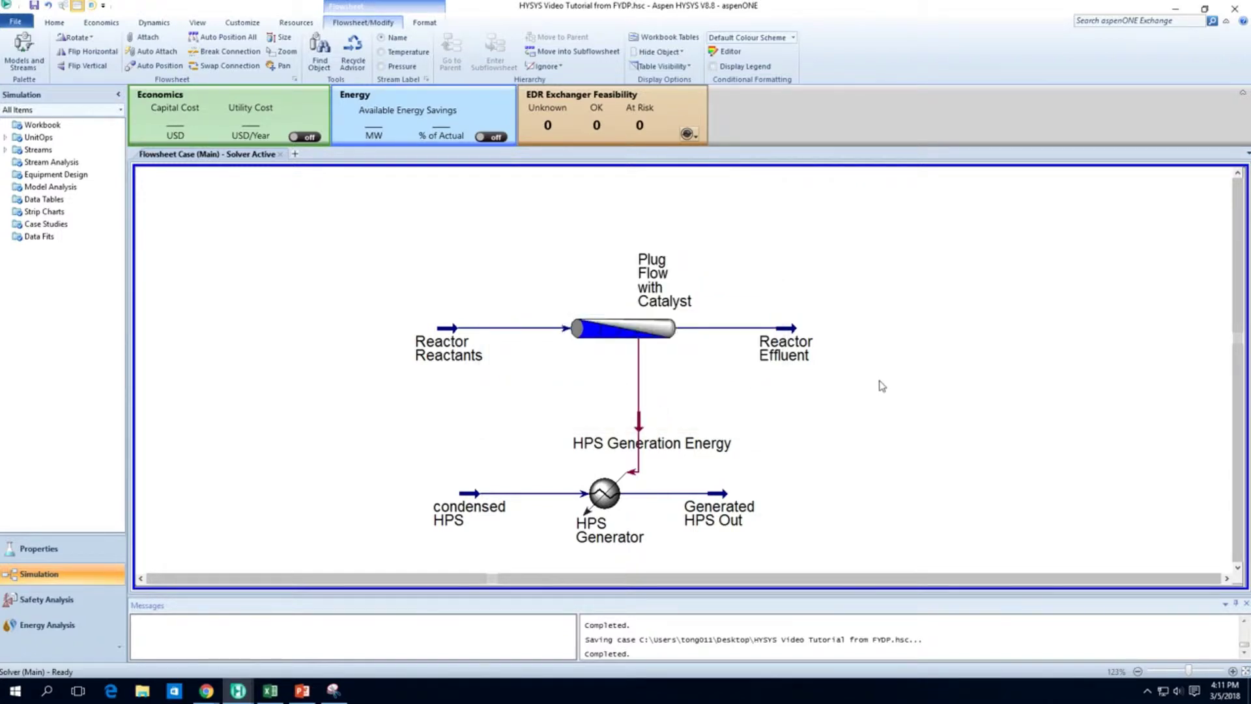
{"action": "key", "text": "ctrl+v"}
- Move the Catalyst-2 reactor group above the original and save the case
{"action": "left_click", "coordinate": [946, 483]}
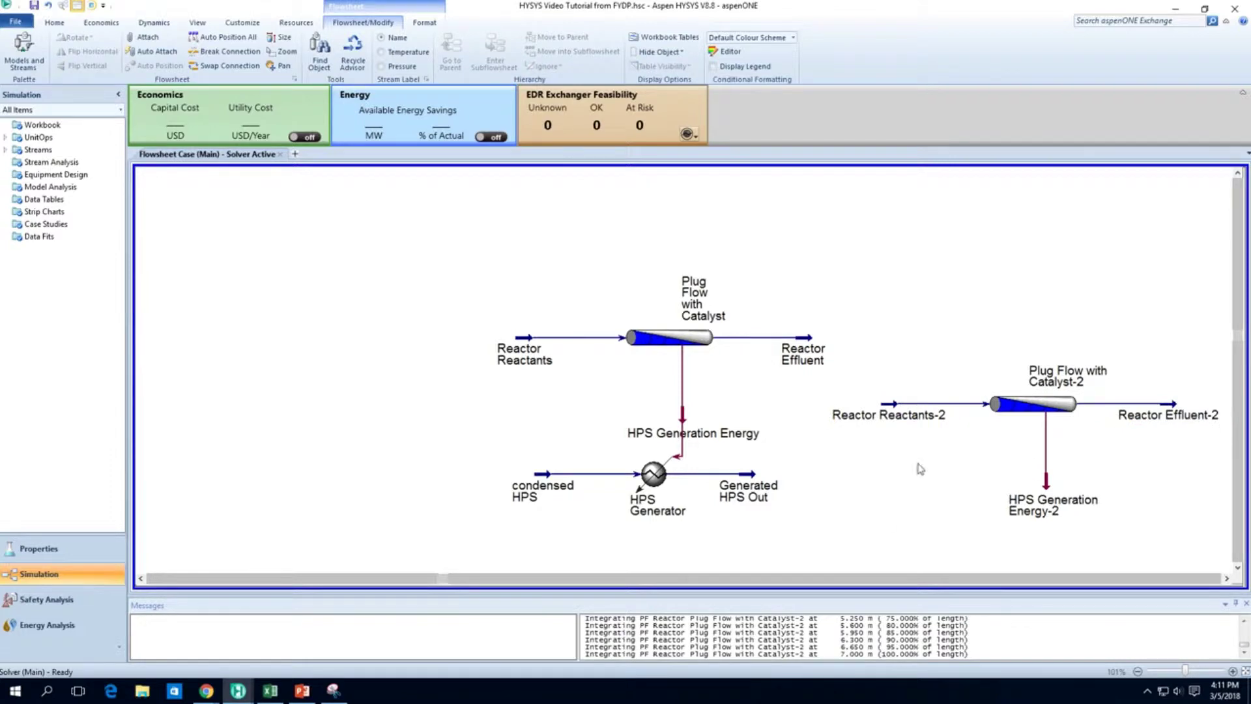
{"action": "left_click_drag", "start_coordinate": [874, 532], "coordinate": [1228, 355]}
{"action": "left_click_drag", "start_coordinate": [1054, 409], "coordinate": [674, 192]}
{"action": "left_click", "coordinate": [787, 229]}
{"action": "scroll", "coordinate": [851, 267], "scroll_direction": "up", "scroll_amount": 2}
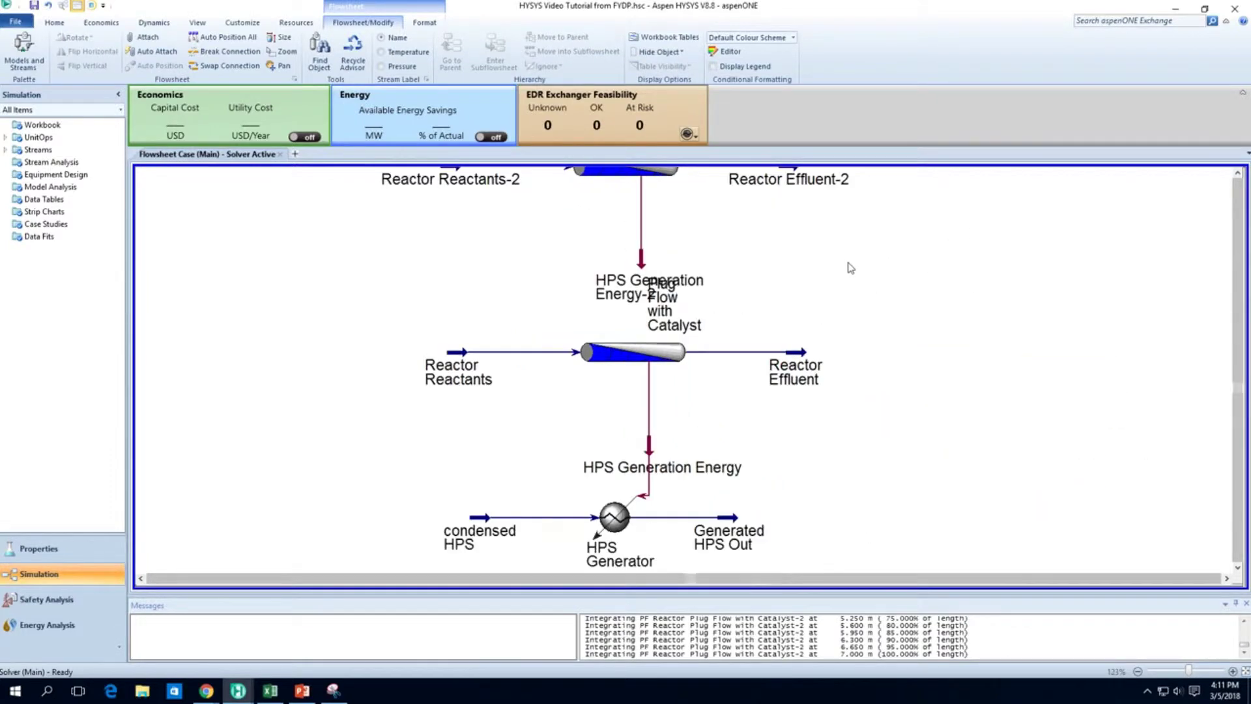
{"action": "scroll", "coordinate": [851, 267], "scroll_direction": "down", "scroll_amount": 4}
{"action": "left_click_drag", "start_coordinate": [604, 362], "coordinate": [928, 225]}
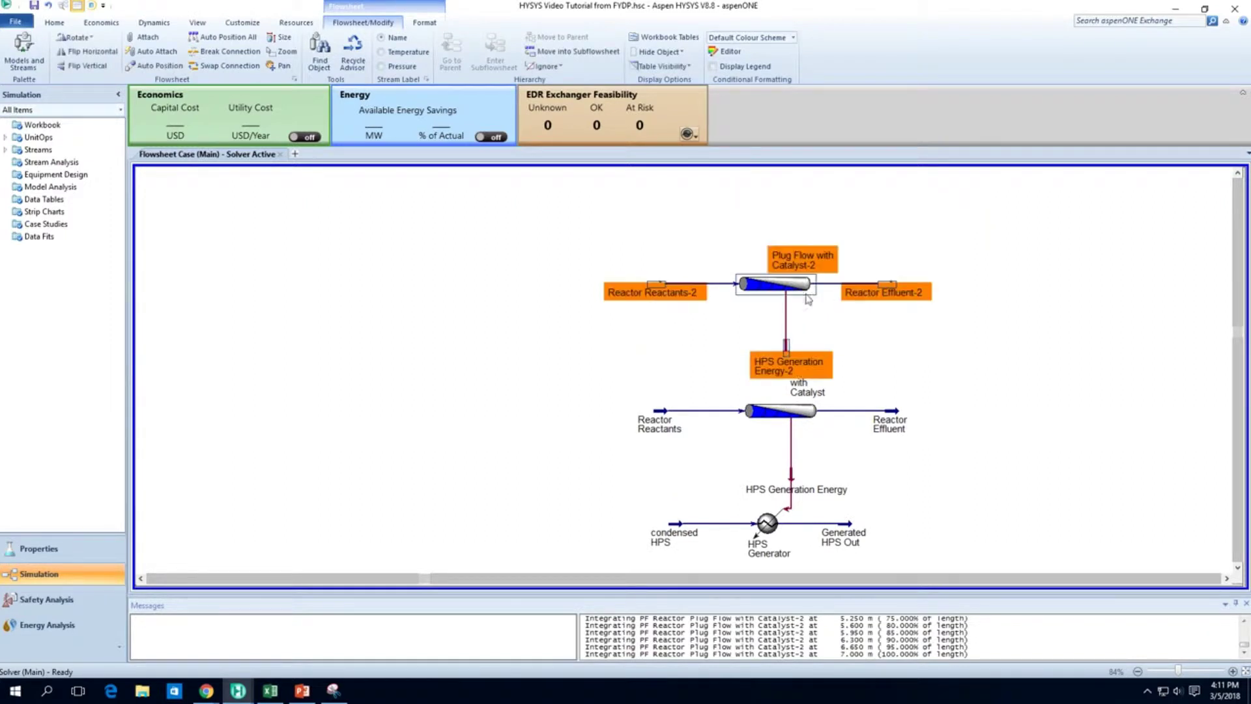
{"action": "left_click_drag", "start_coordinate": [808, 299], "coordinate": [833, 279]}
{"action": "left_click", "coordinate": [893, 315]}
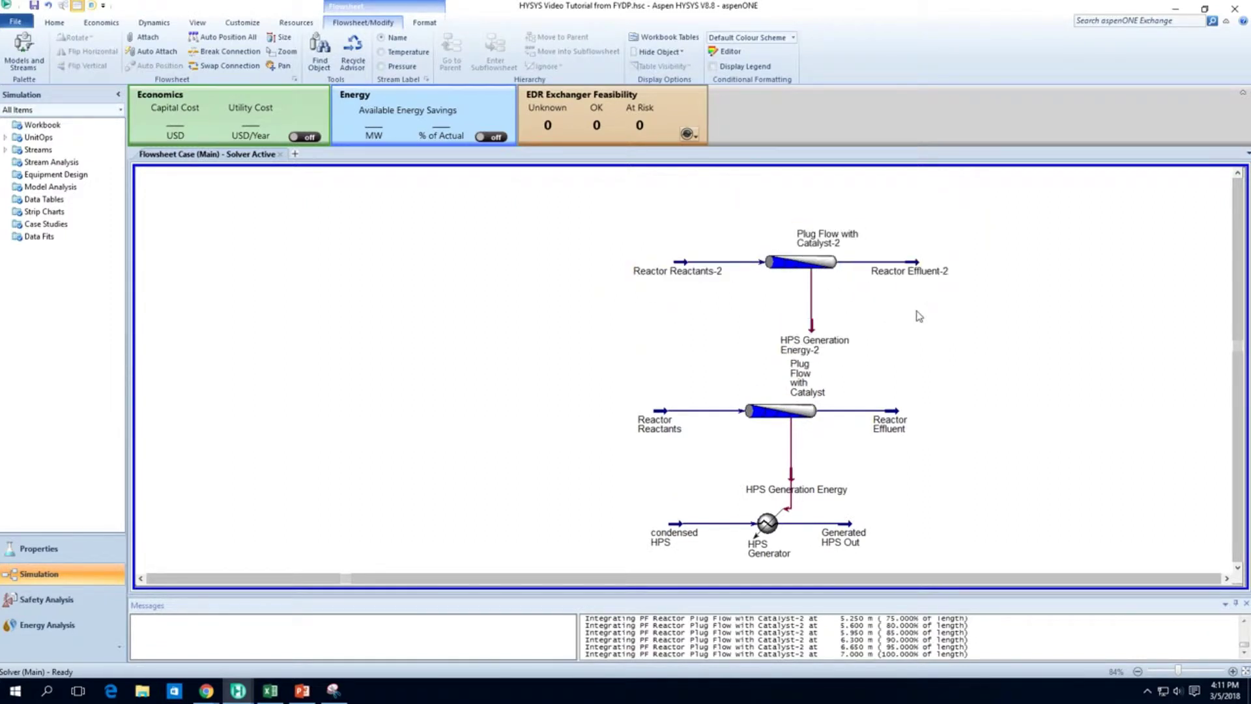
{"action": "key", "text": "ctrl+s"}
- Review the Catalyst-2 reactor's Parameters and Heat Transfer pages, then close its settings
{"action": "mouse_move", "coordinate": [673, 268]}
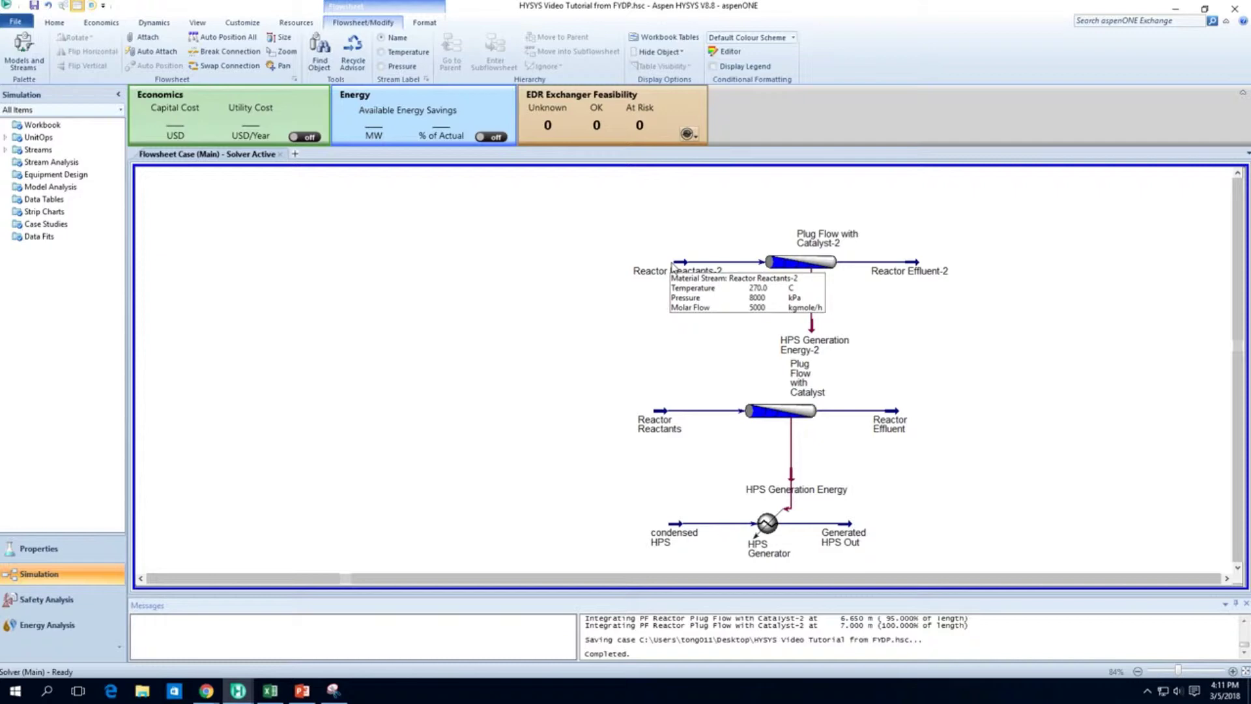
{"action": "mouse_move", "coordinate": [904, 270]}
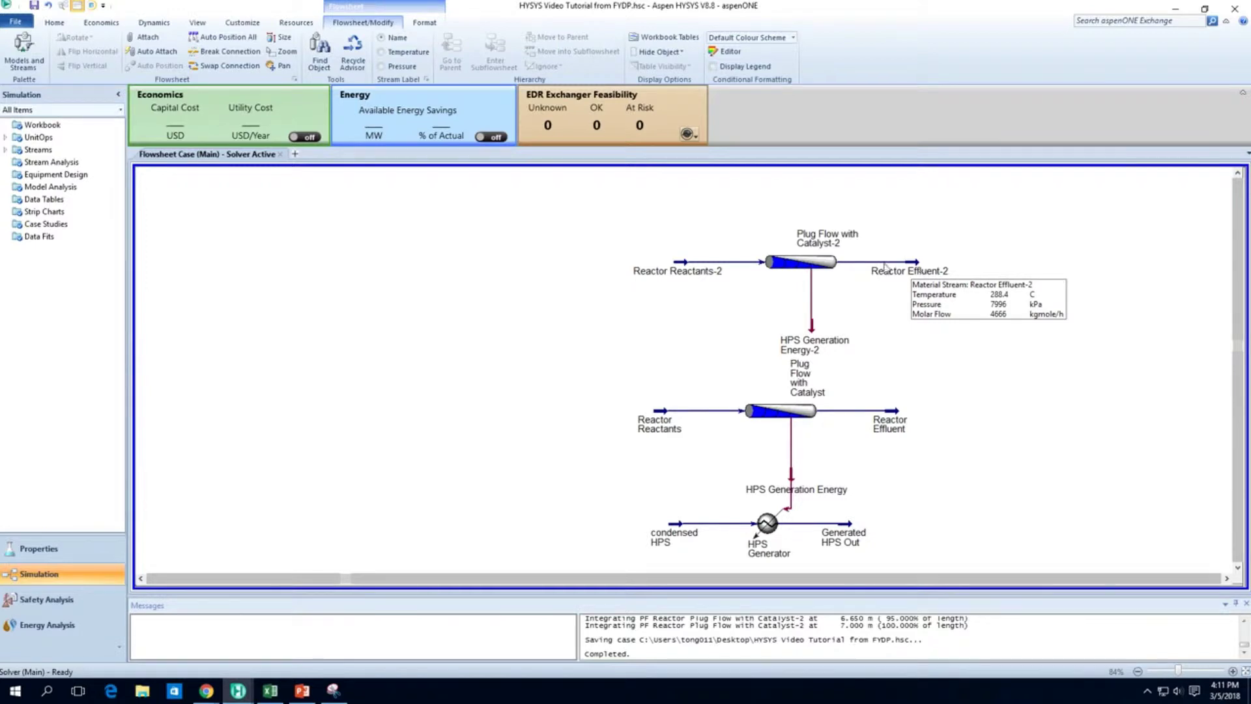
{"action": "double_click", "coordinate": [800, 261]}
{"action": "left_click", "coordinate": [69, 110]}
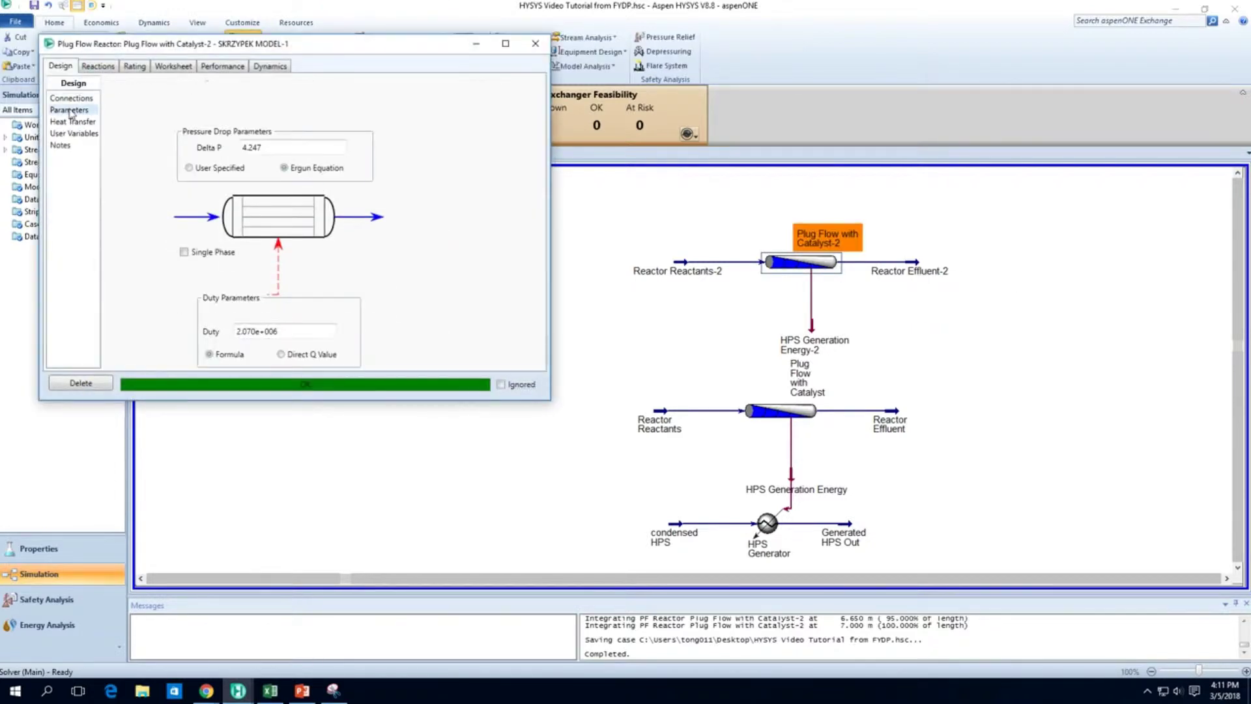
{"action": "left_click", "coordinate": [77, 122]}
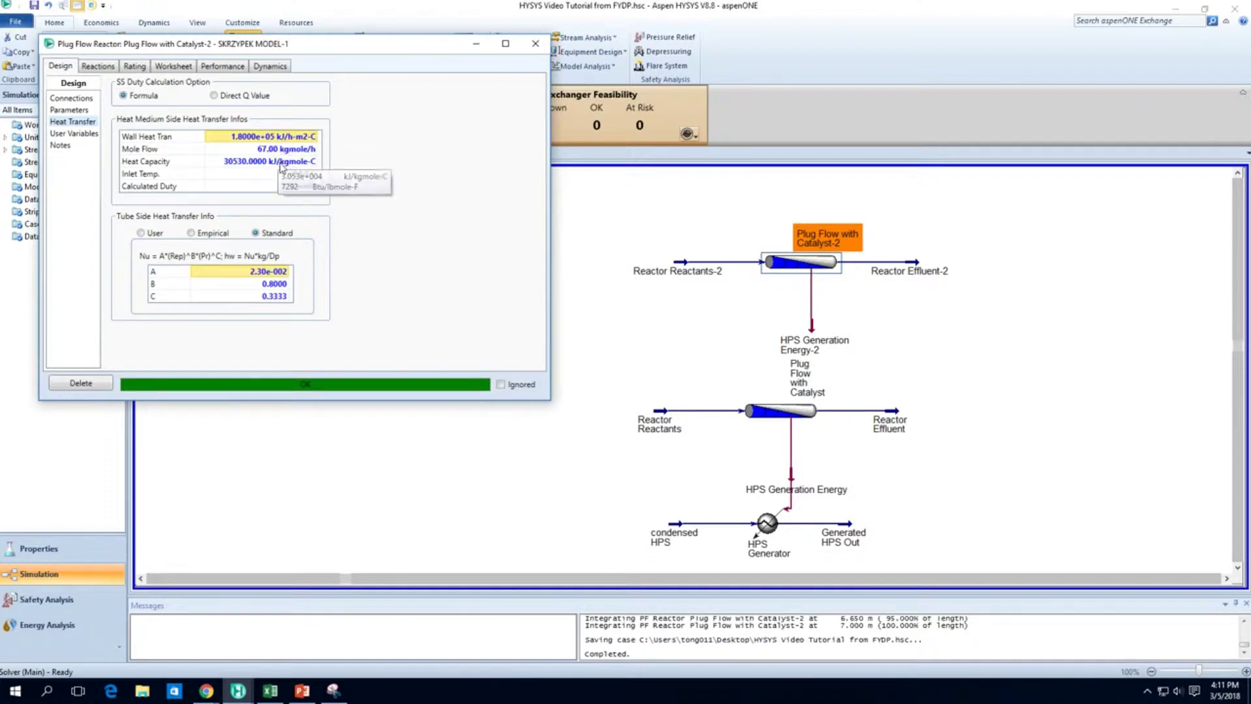
{"action": "left_click", "coordinate": [536, 43]}
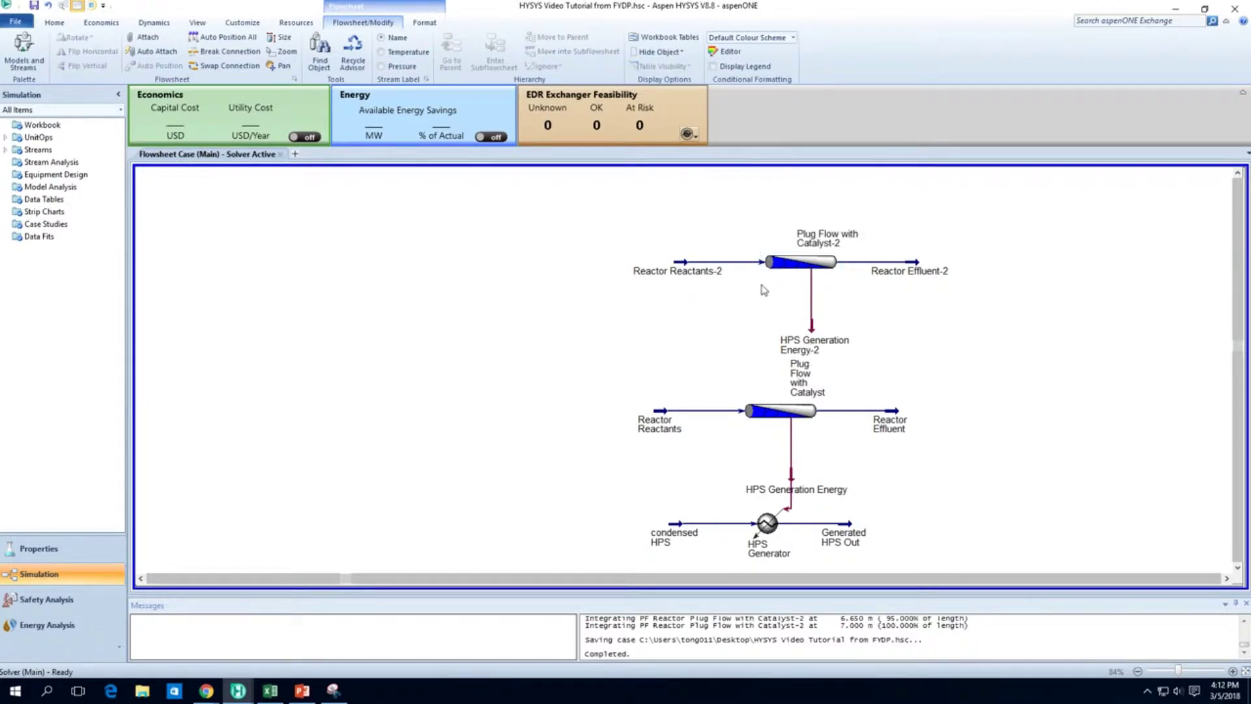
{"action": "left_click_drag", "start_coordinate": [628, 344], "coordinate": [989, 225]}
{"action": "left_click", "coordinate": [987, 324]}
{"action": "mouse_move", "coordinate": [894, 417]}
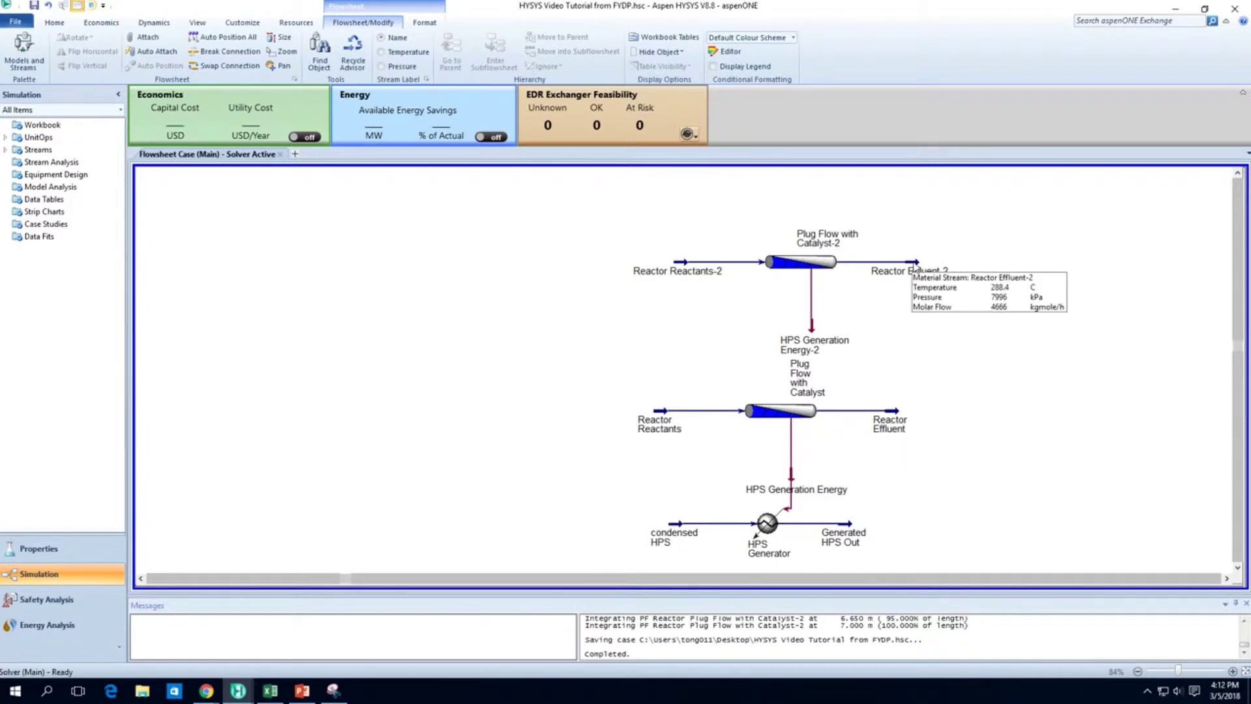
- Delete HPS Generation Energy-2, set Catalyst-2's duty to a direct Q of 0, and shift the group down-left
{"action": "left_click", "coordinate": [823, 323]}
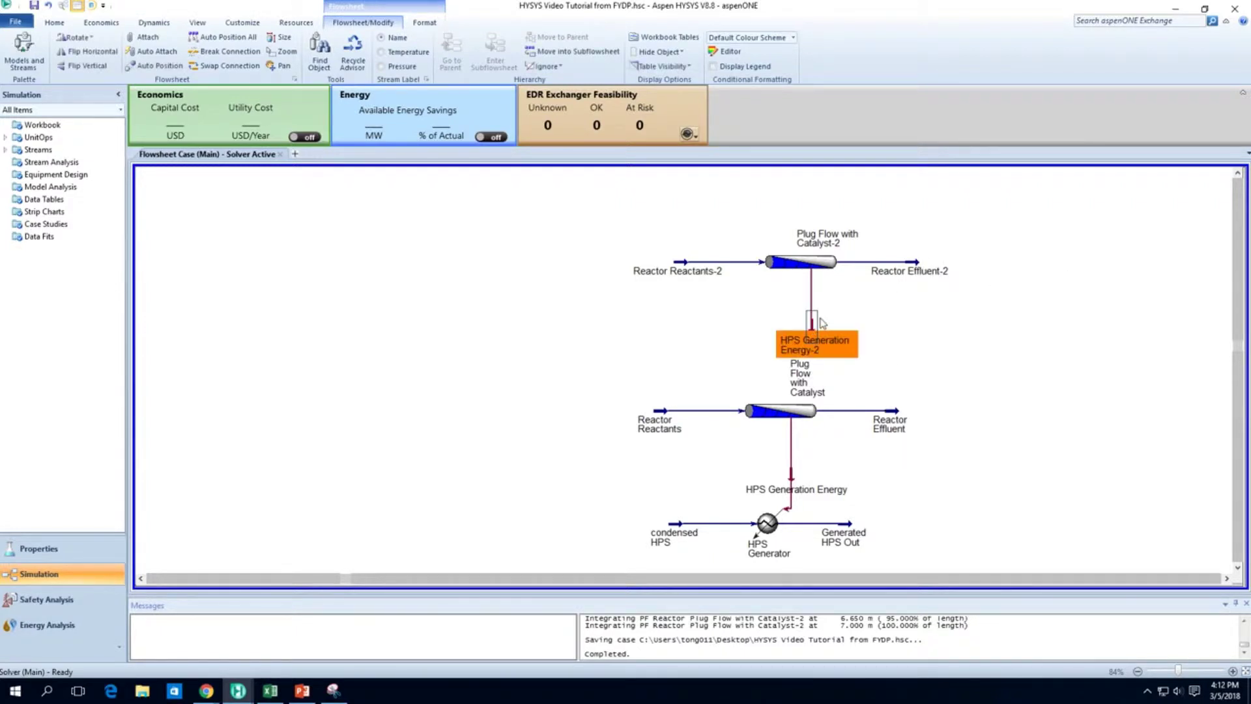
{"action": "key", "text": "Delete"}
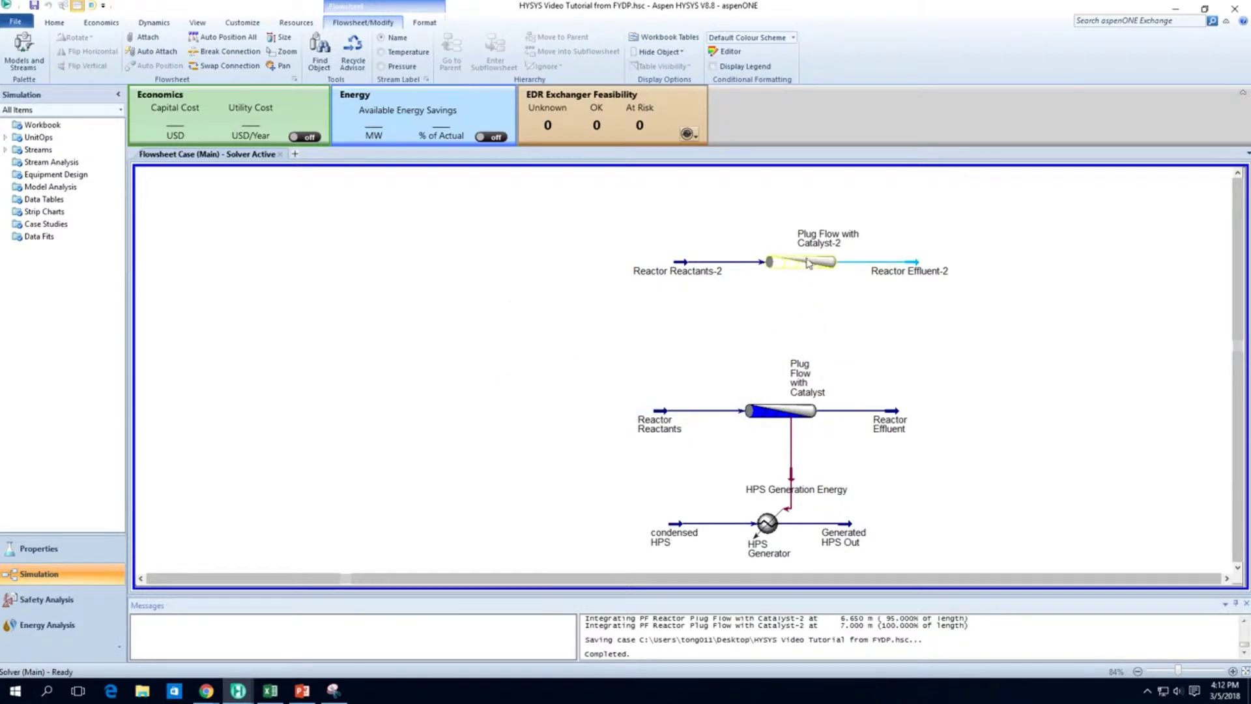
{"action": "double_click", "coordinate": [809, 262]}
{"action": "left_click", "coordinate": [102, 131]}
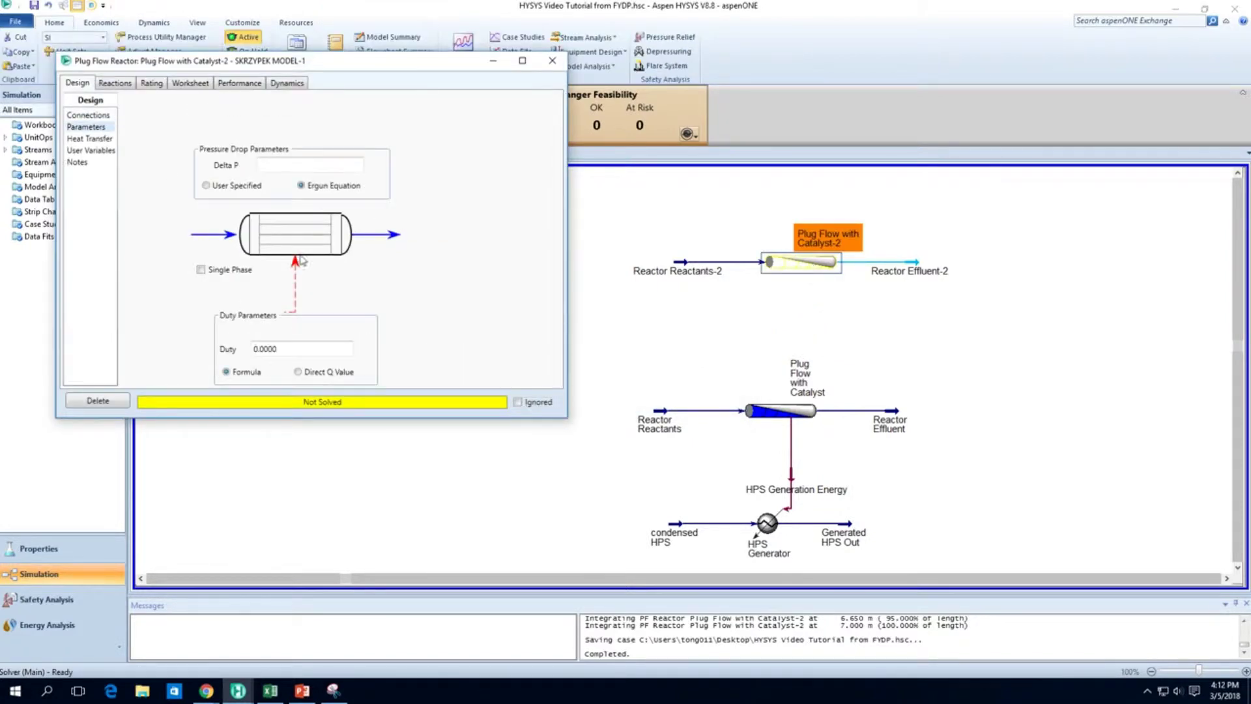
{"action": "left_click", "coordinate": [303, 373]}
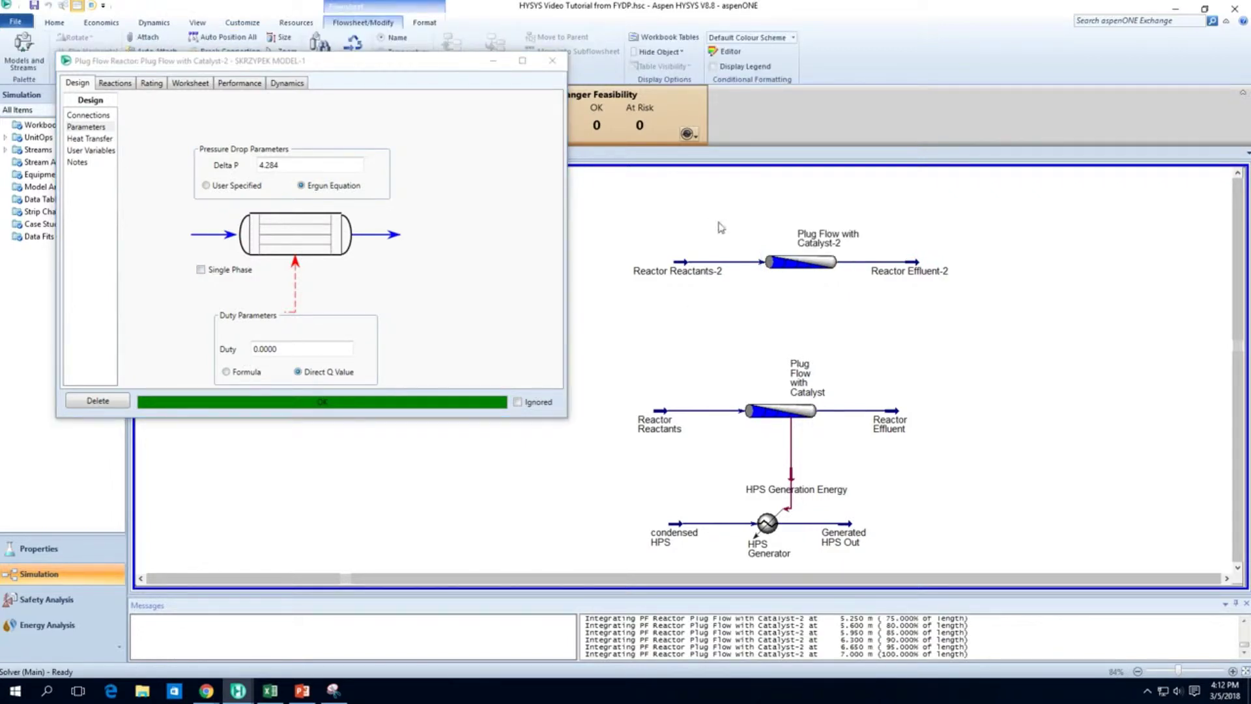
{"action": "left_click_drag", "start_coordinate": [657, 308], "coordinate": [995, 174]}
{"action": "left_click_drag", "start_coordinate": [824, 268], "coordinate": [806, 327]}
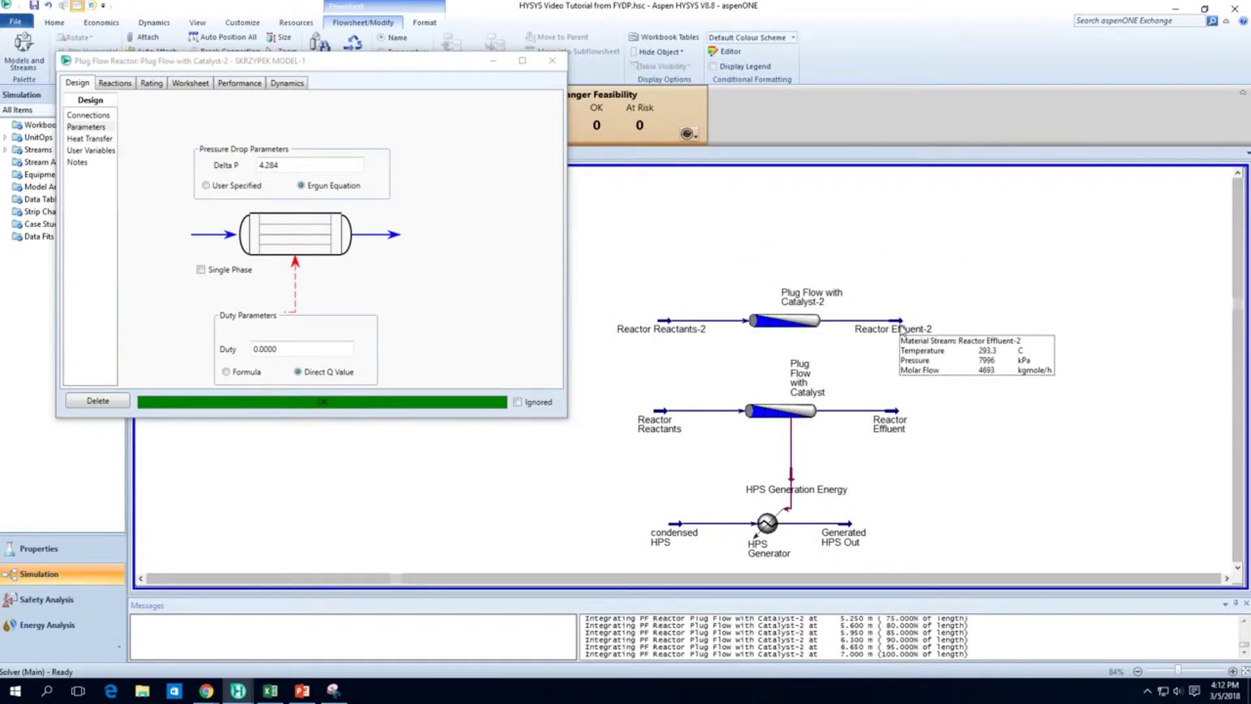
- Show the Reactor Effluent-2 molar-flow composition (153.65 kgmole/h methanol)
{"action": "mouse_move", "coordinate": [675, 334]}
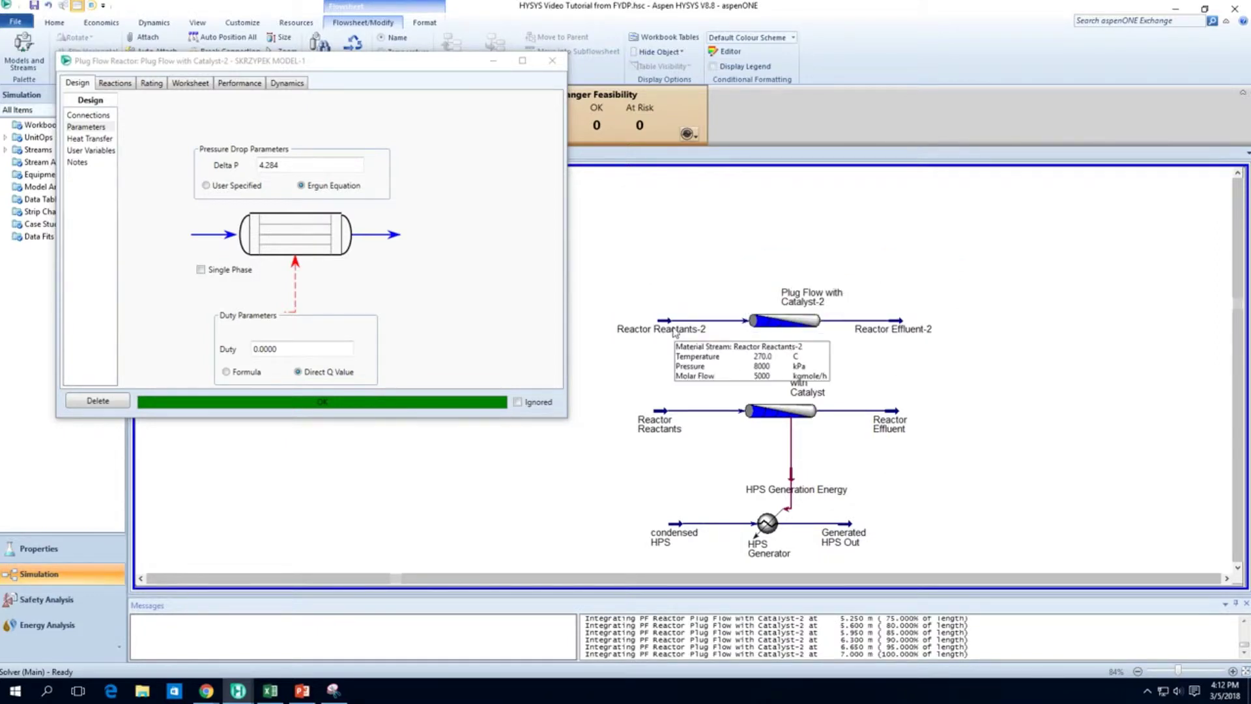
{"action": "mouse_move", "coordinate": [894, 332]}
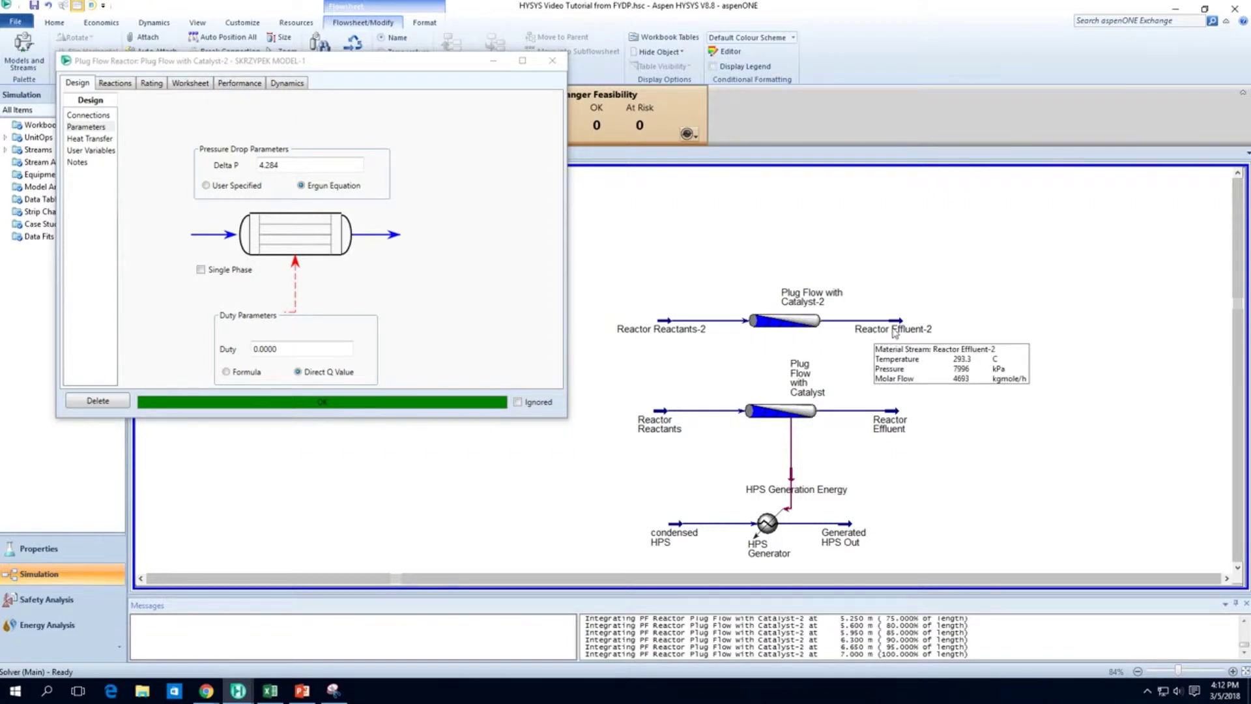
{"action": "double_click", "coordinate": [895, 332]}
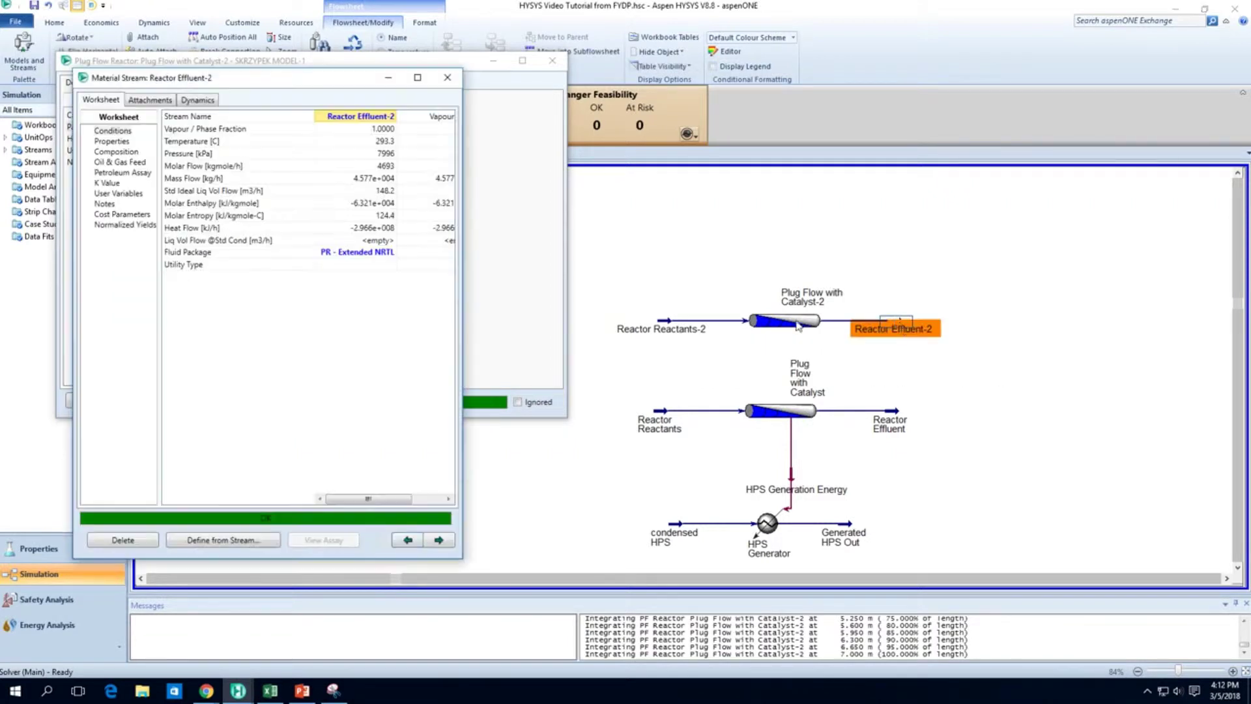
{"action": "left_click", "coordinate": [899, 330]}
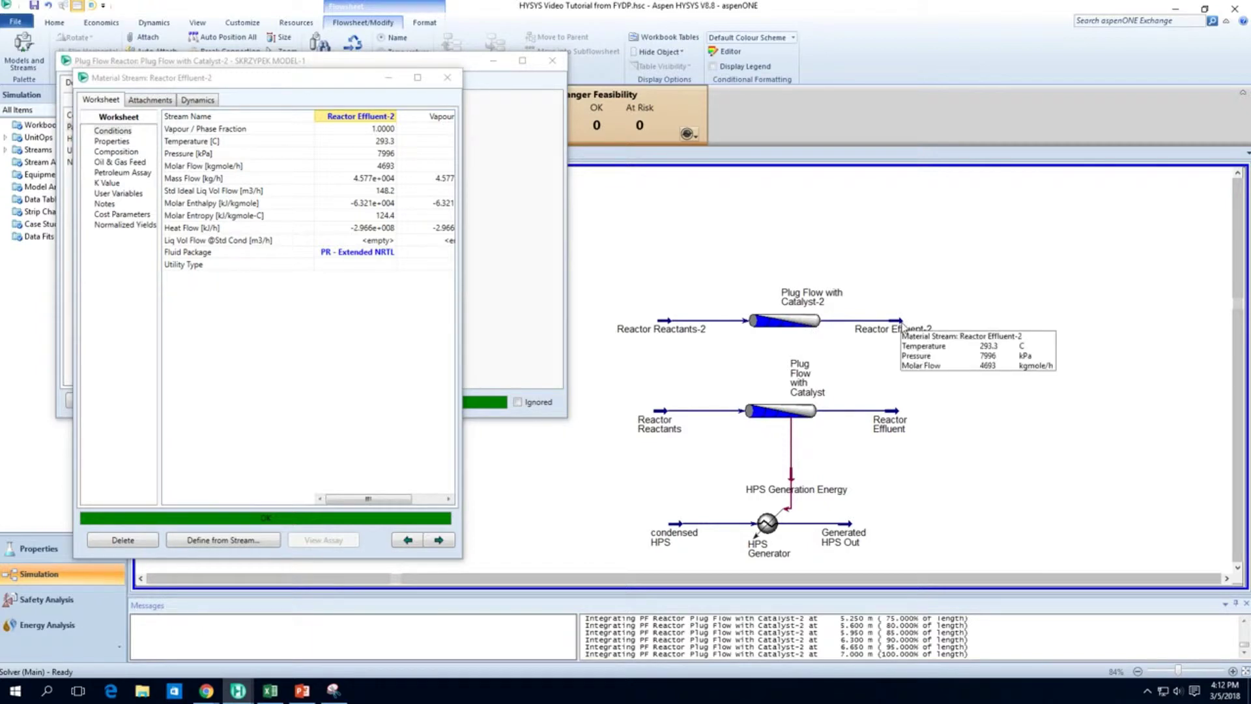
{"action": "double_click", "coordinate": [902, 324]}
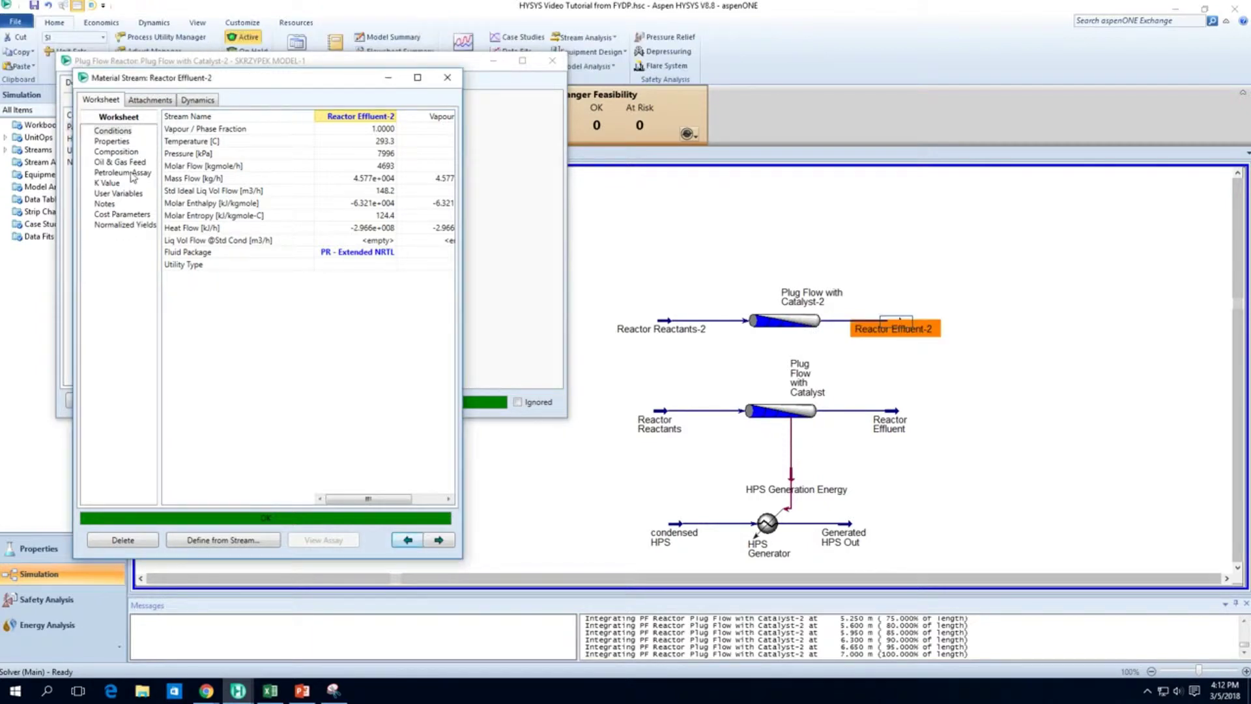
{"action": "left_click", "coordinate": [130, 151]}
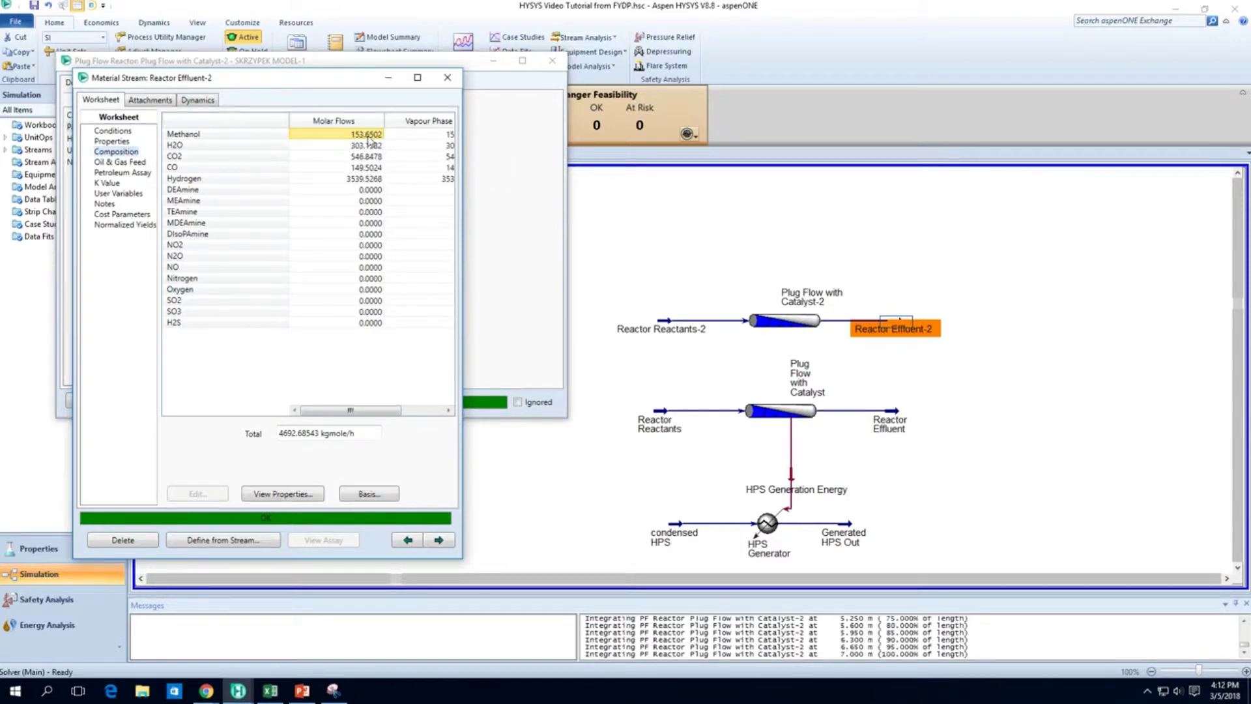
{"action": "mouse_move", "coordinate": [360, 137]}
- Place the Reactor Effluent composition (167.04 kgmole/h methanol) beside it, then close it
{"action": "left_click", "coordinate": [894, 420]}
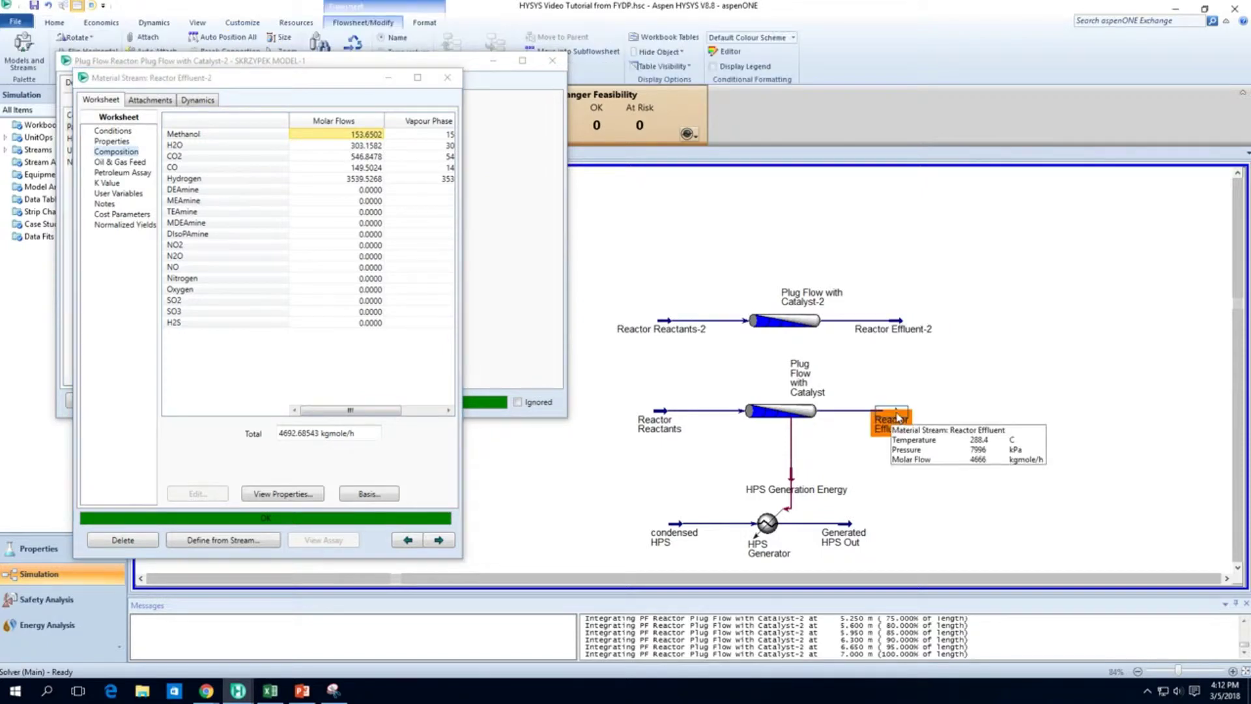
{"action": "double_click", "coordinate": [894, 420]}
{"action": "left_click", "coordinate": [133, 168]}
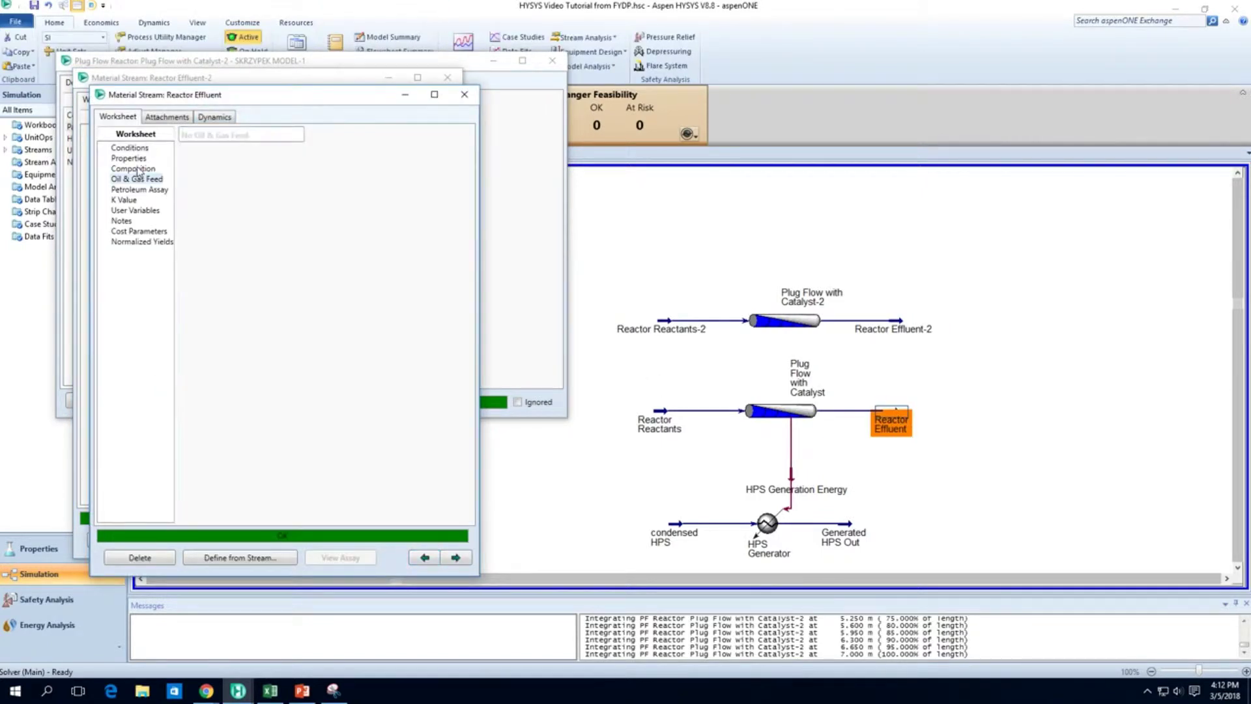
{"action": "left_click_drag", "start_coordinate": [287, 99], "coordinate": [661, 82]}
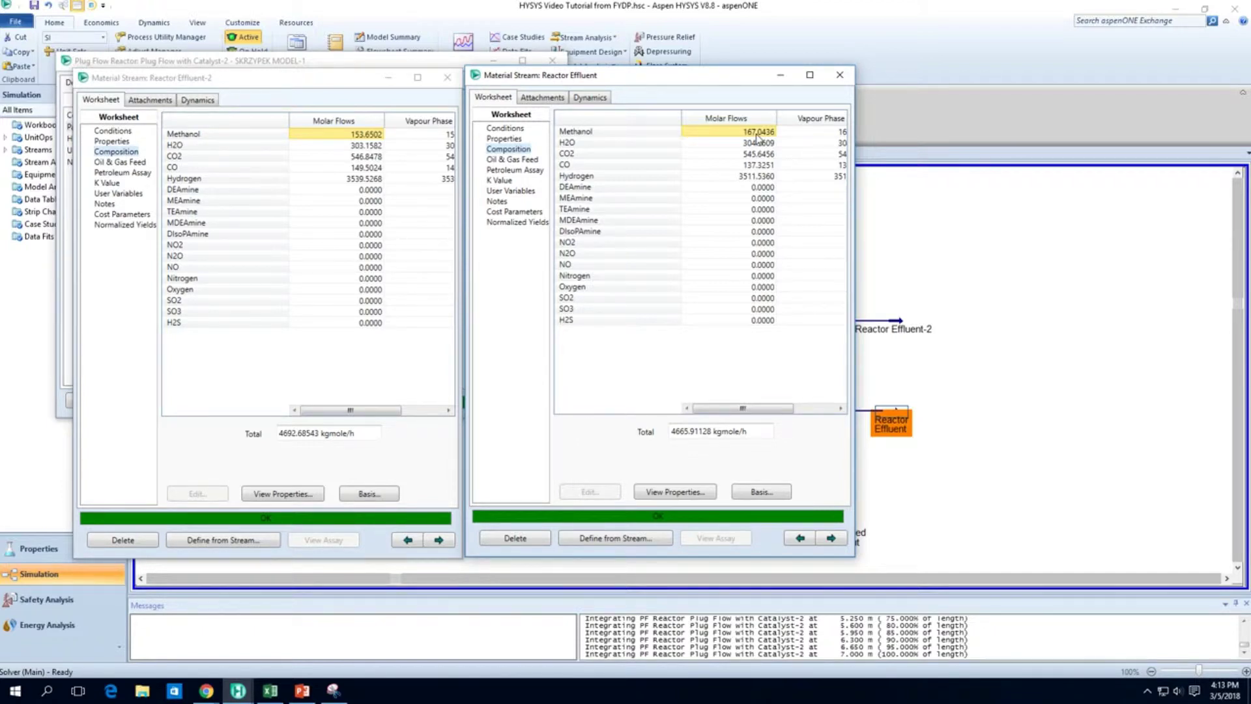
{"action": "left_click", "coordinate": [840, 75]}
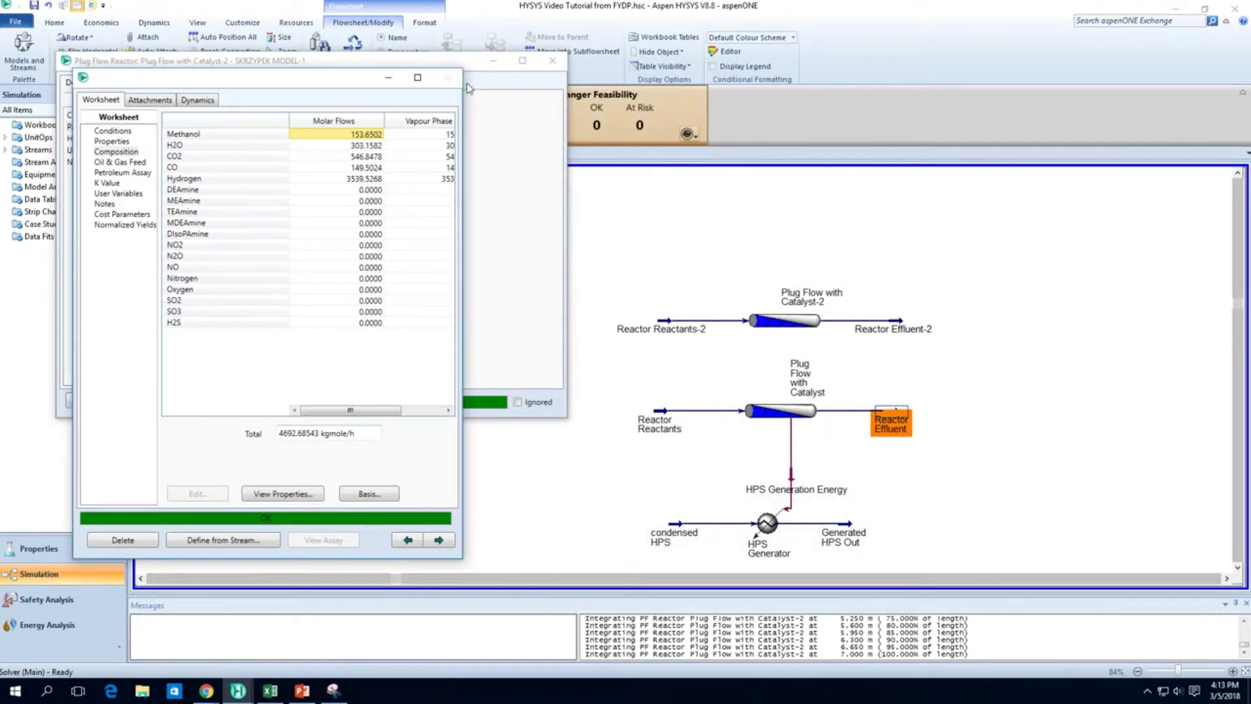
- Close the Reactor Effluent-2 and Catalyst-2 reactor windows
{"action": "left_click", "coordinate": [447, 76]}
{"action": "left_click", "coordinate": [552, 60]}
{"action": "mouse_move", "coordinate": [661, 427]}
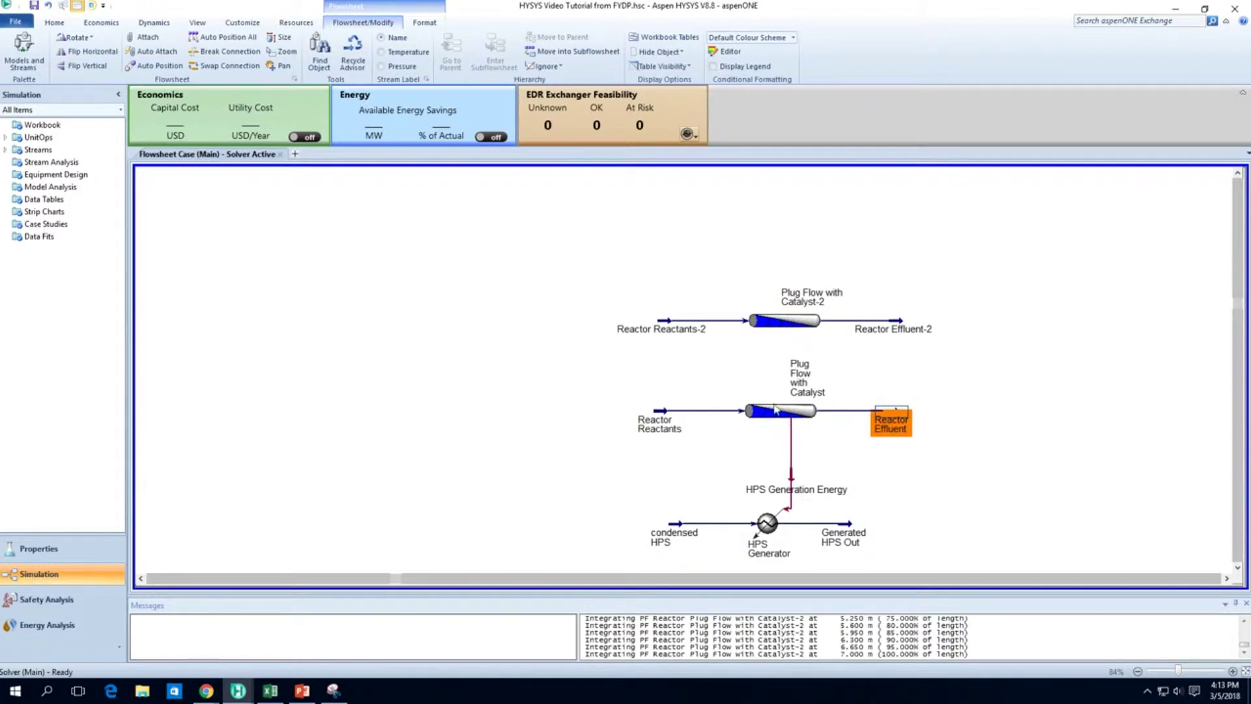
- Set the catalyst reactor's Number of Tubes to 200 (7 m length, 100 m3 volume)
{"action": "double_click", "coordinate": [785, 419]}
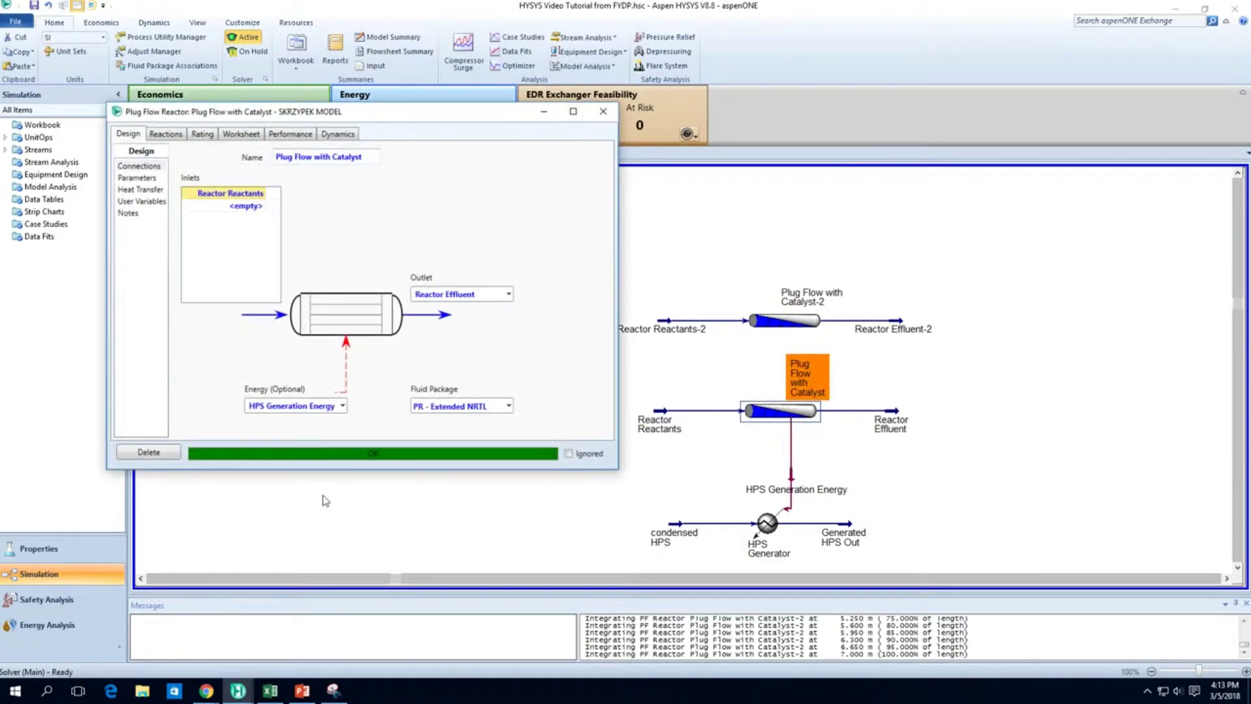
{"action": "left_click", "coordinate": [166, 134]}
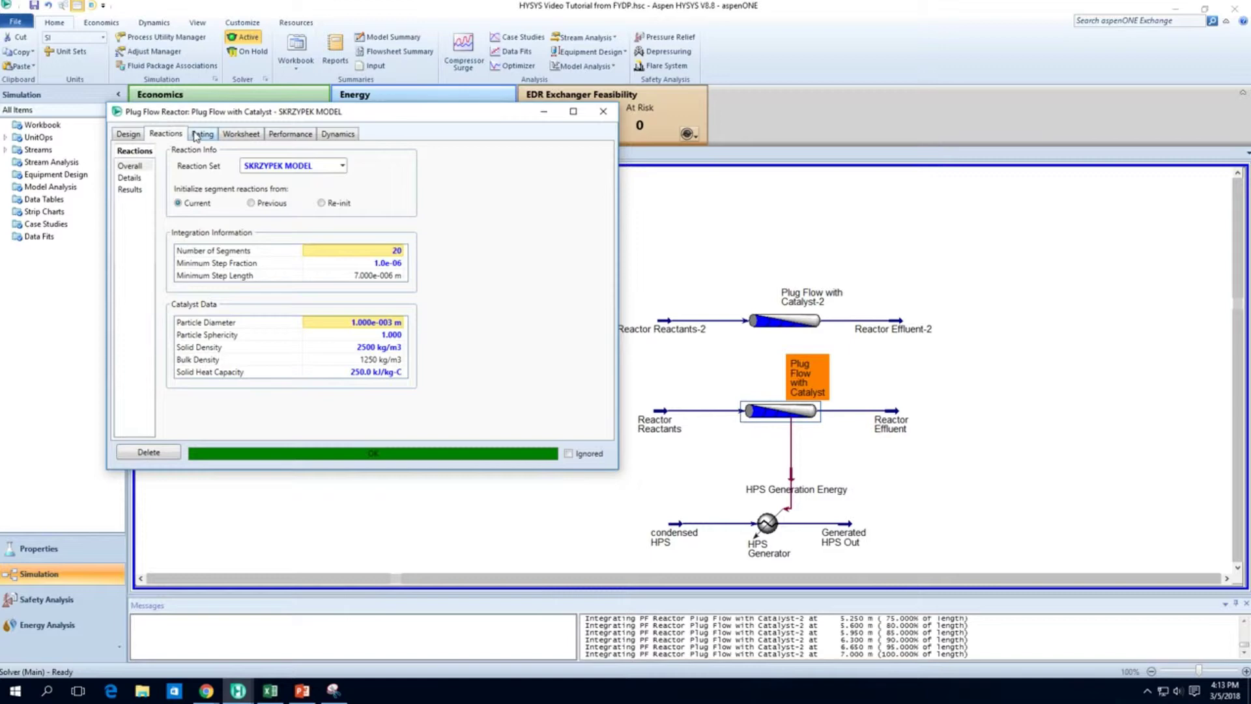
{"action": "left_click", "coordinate": [195, 135]}
{"action": "left_click", "coordinate": [350, 206]}
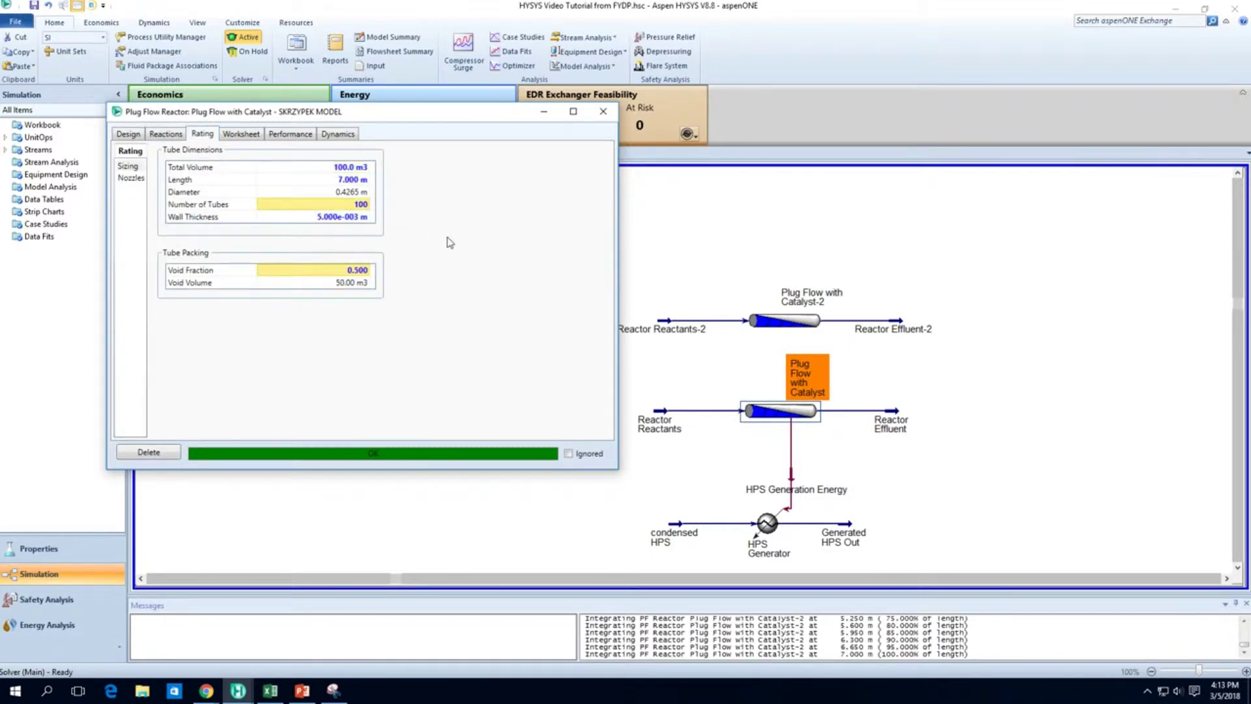
{"action": "type", "text": "200"}
{"action": "key", "text": "Return"}
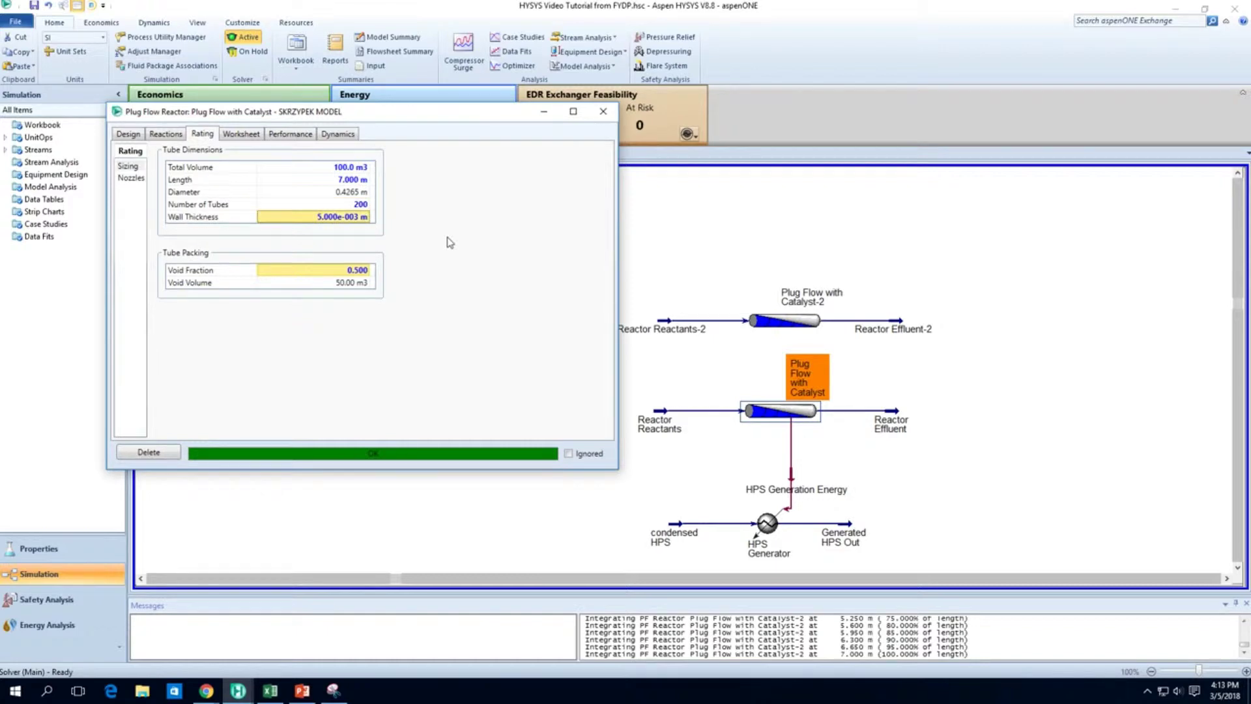
{"action": "left_click", "coordinate": [898, 415]}
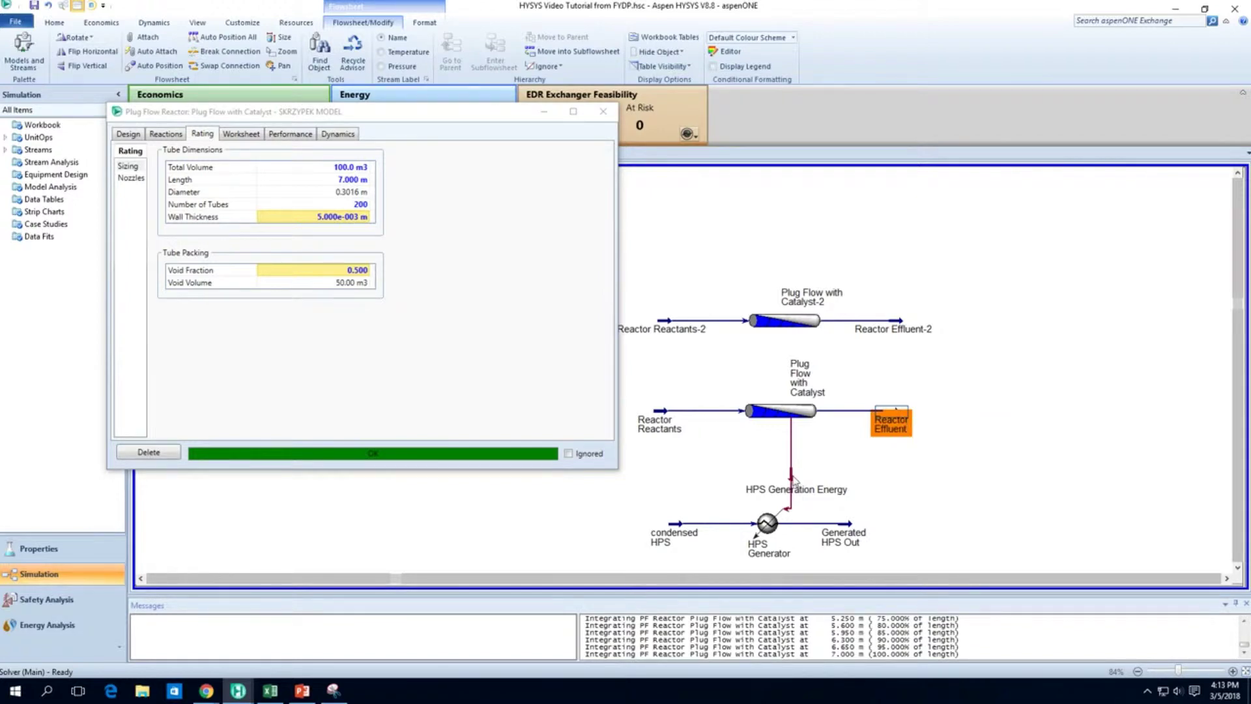
- Save the case and open the HPS Generation Energy stream details
{"action": "mouse_move", "coordinate": [792, 480]}
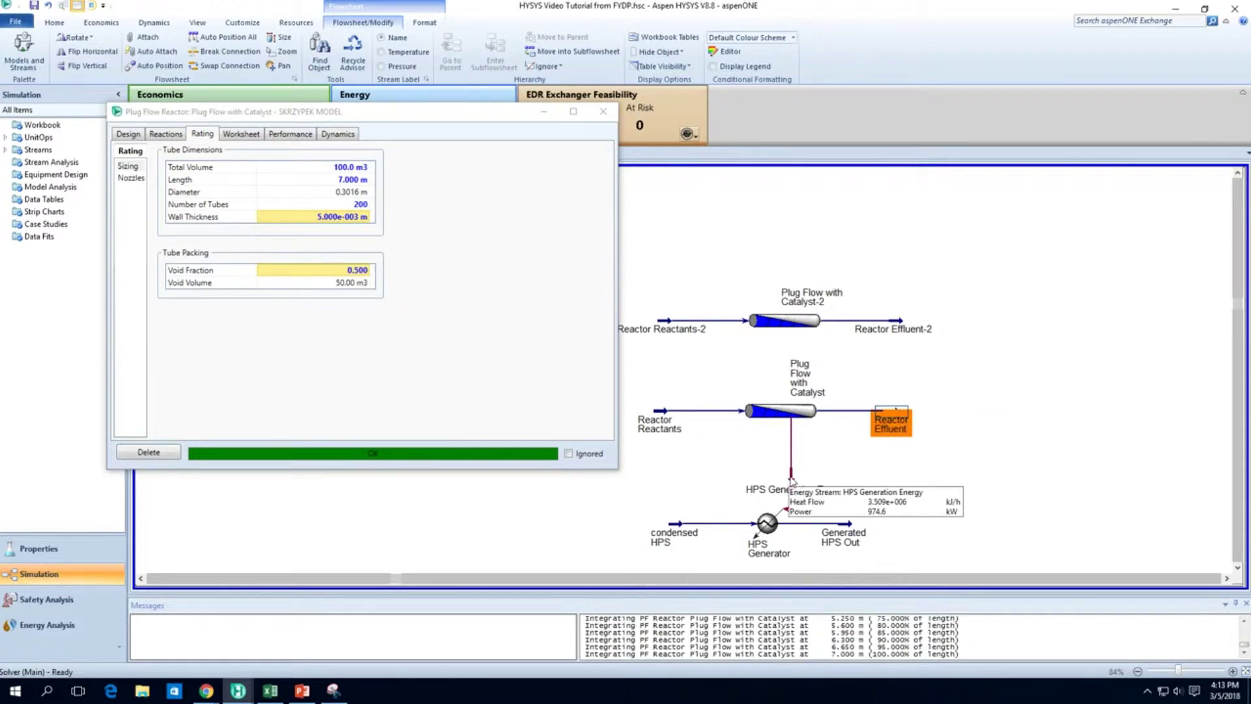
{"action": "key", "text": "ctrl+s"}
{"action": "double_click", "coordinate": [792, 482]}
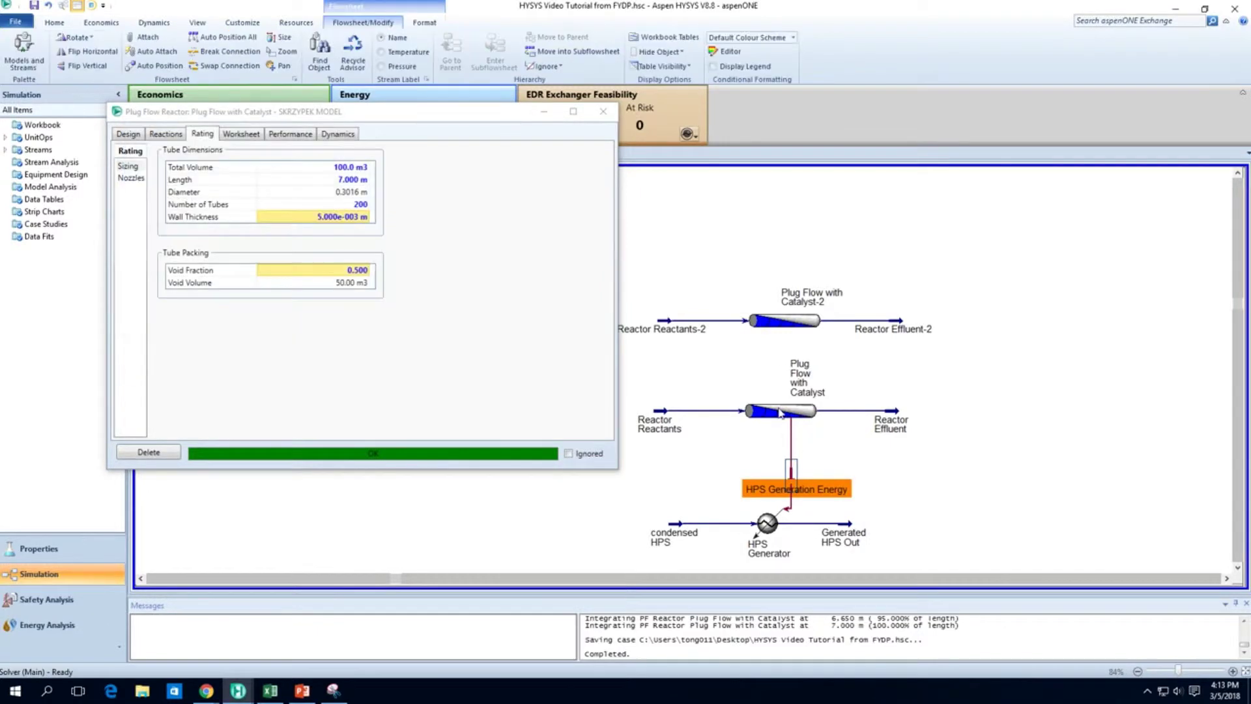
- Check the Reactor Effluent conditions and the condensed HPS molar flow from the reactor's Heat Transfer page
{"action": "left_click", "coordinate": [156, 139]}
{"action": "left_click", "coordinate": [134, 135]}
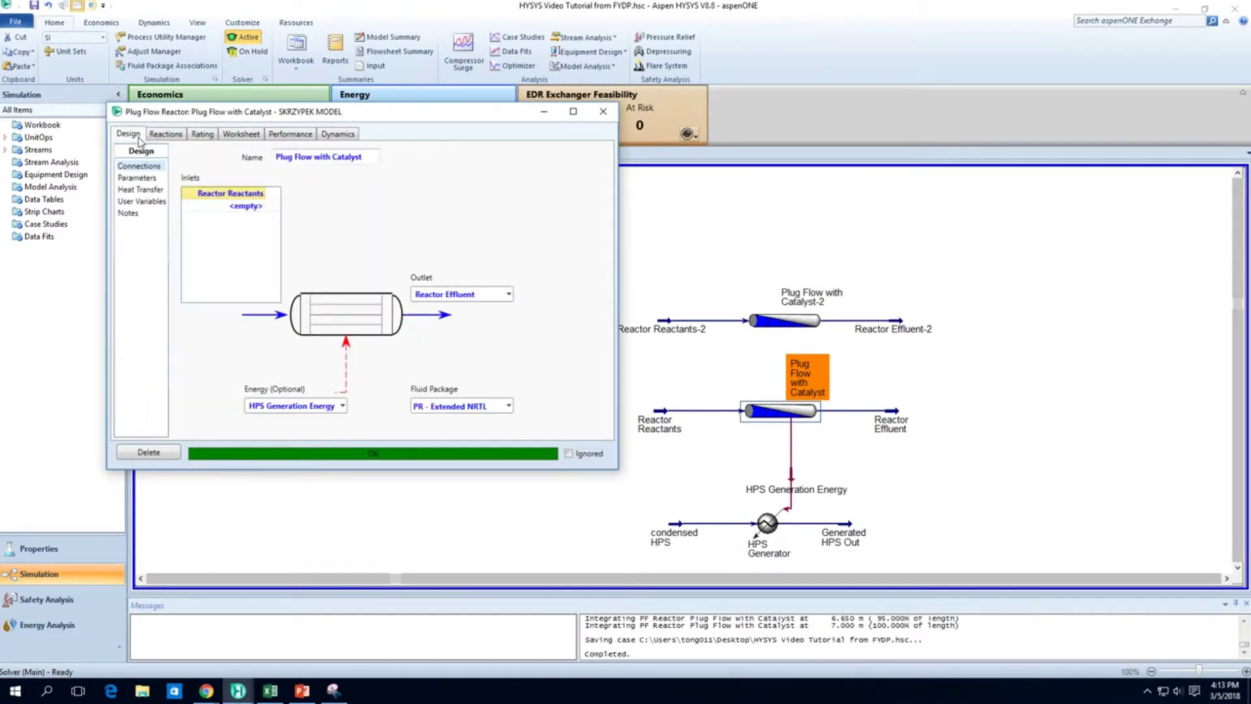
{"action": "left_click", "coordinate": [896, 419]}
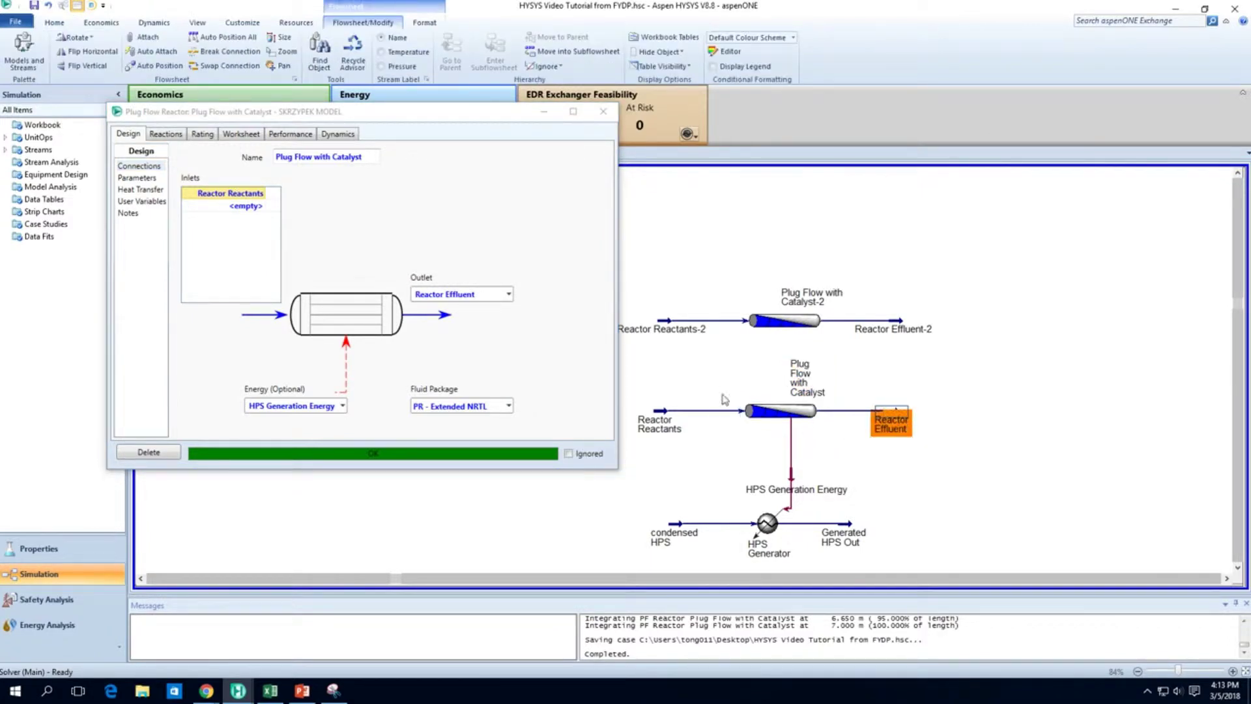
{"action": "left_click", "coordinate": [146, 189]}
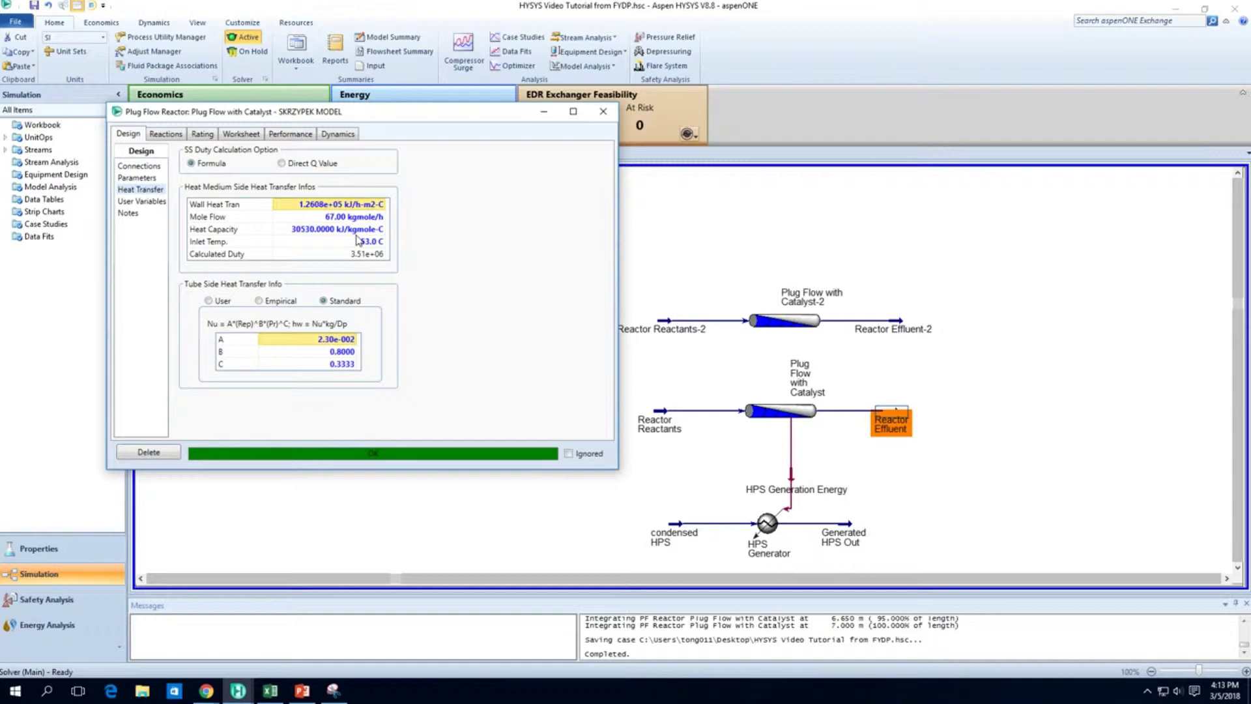
{"action": "left_click", "coordinate": [680, 531]}
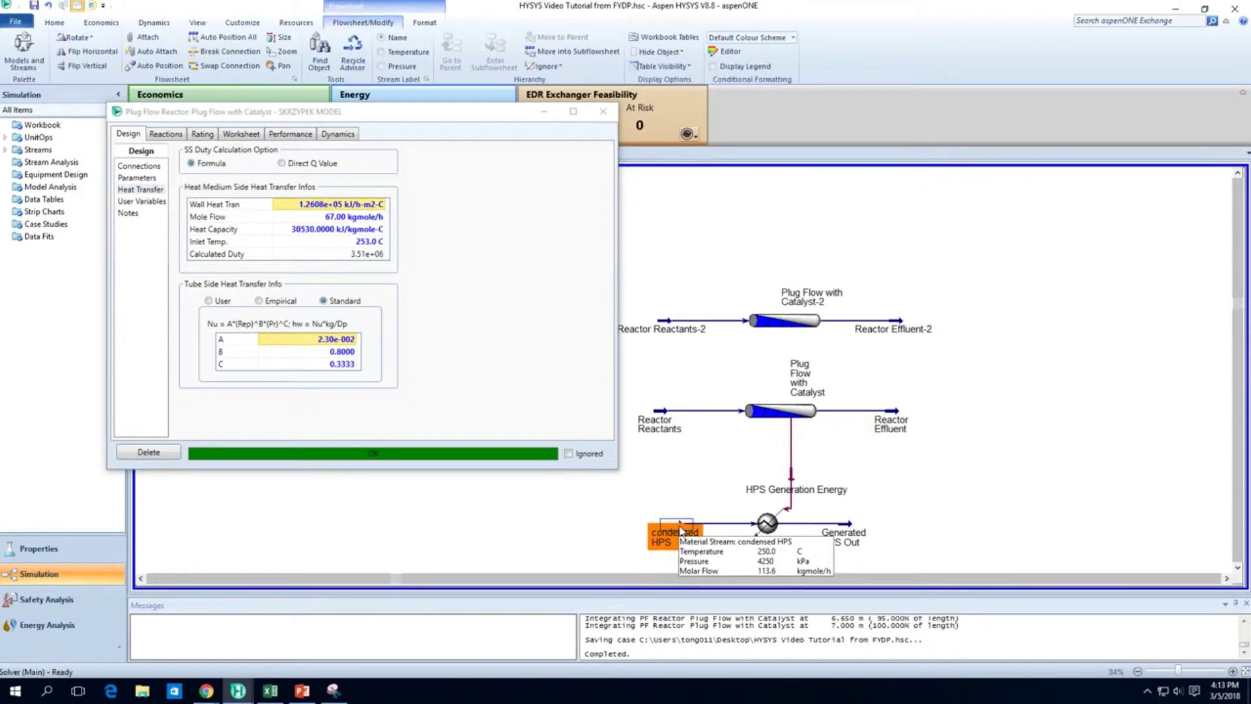
- Set the heat-medium mole flow to 113.6, then 114 kgmole/h, matching condensed HPS
{"action": "left_click", "coordinate": [365, 219]}
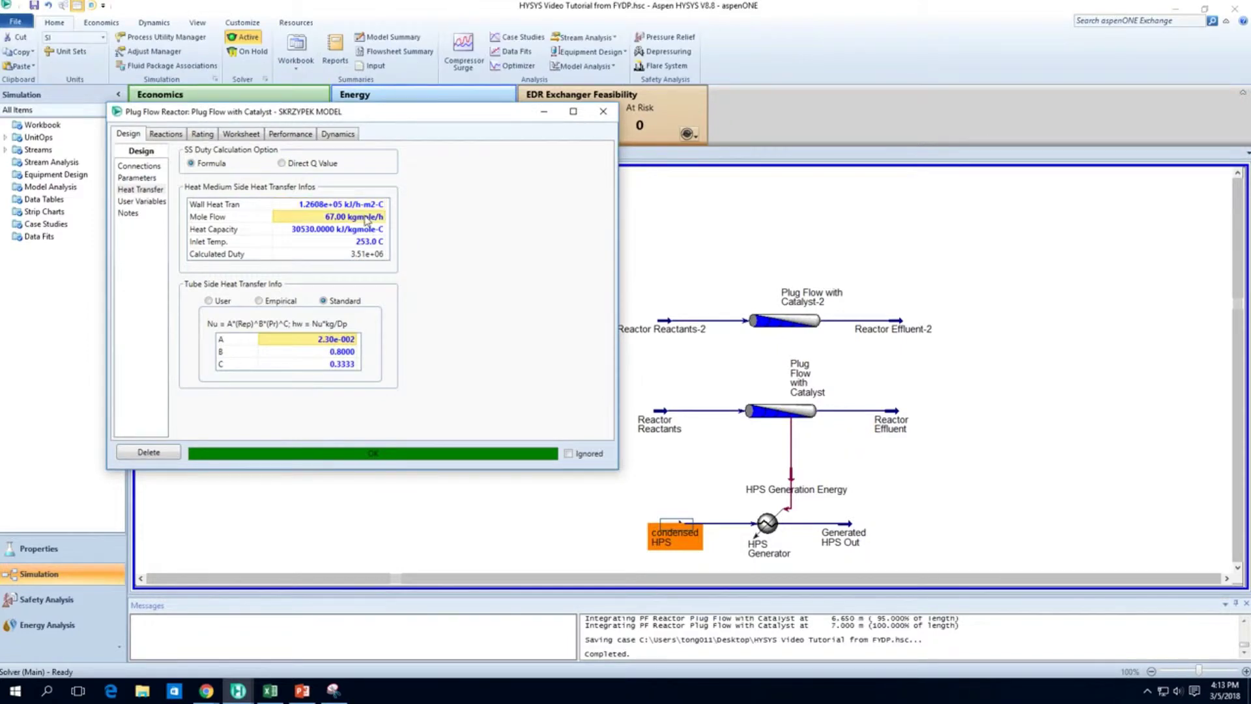
{"action": "type", "text": "113.6"}
{"action": "key", "text": "Return"}
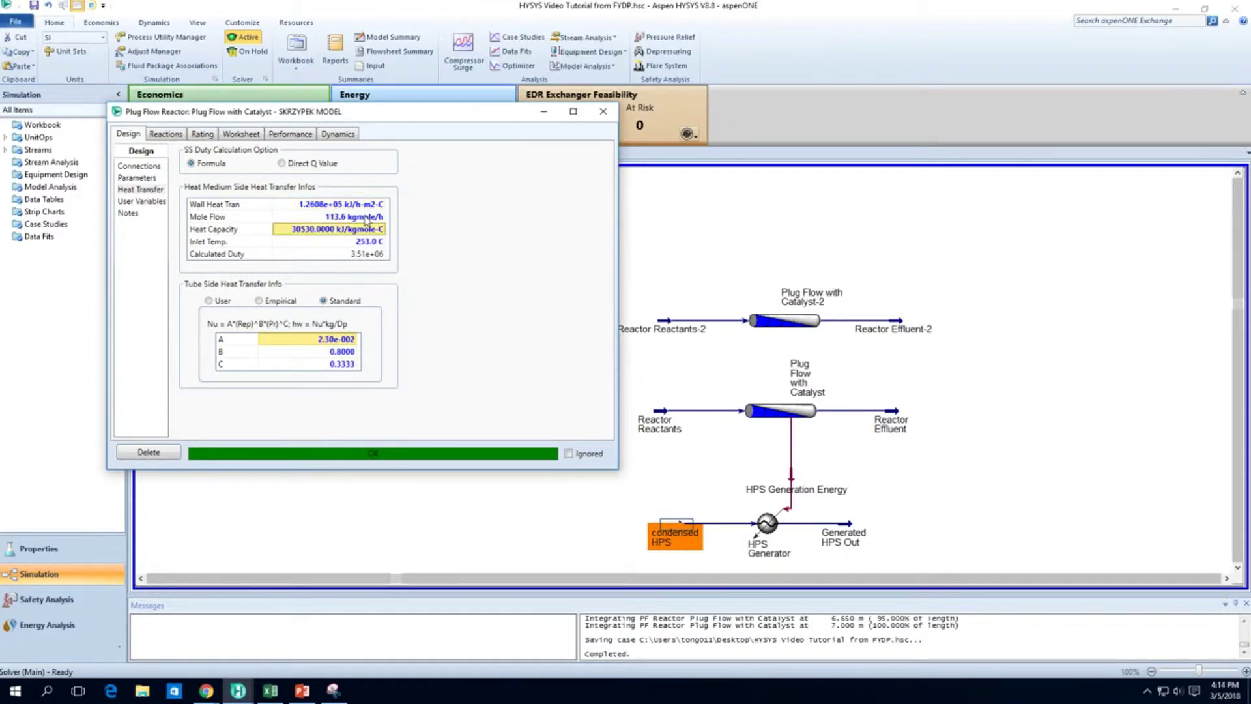
{"action": "left_click", "coordinate": [323, 222]}
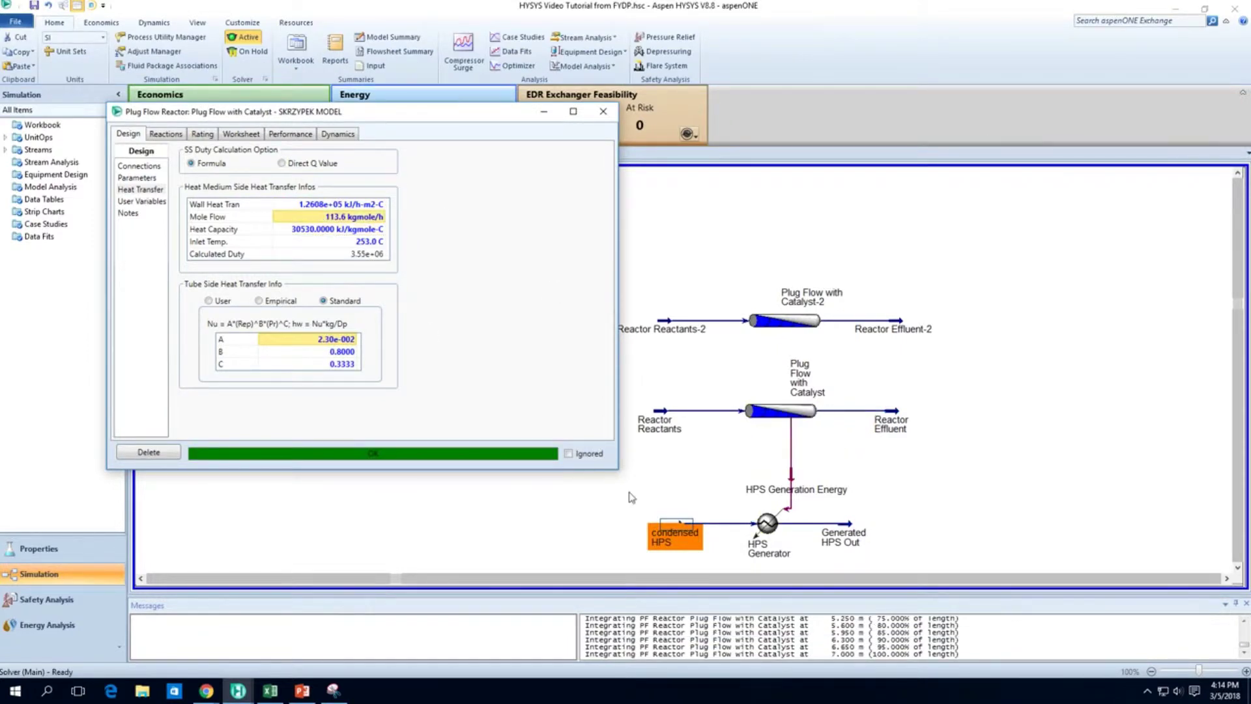
{"action": "left_click", "coordinate": [679, 534]}
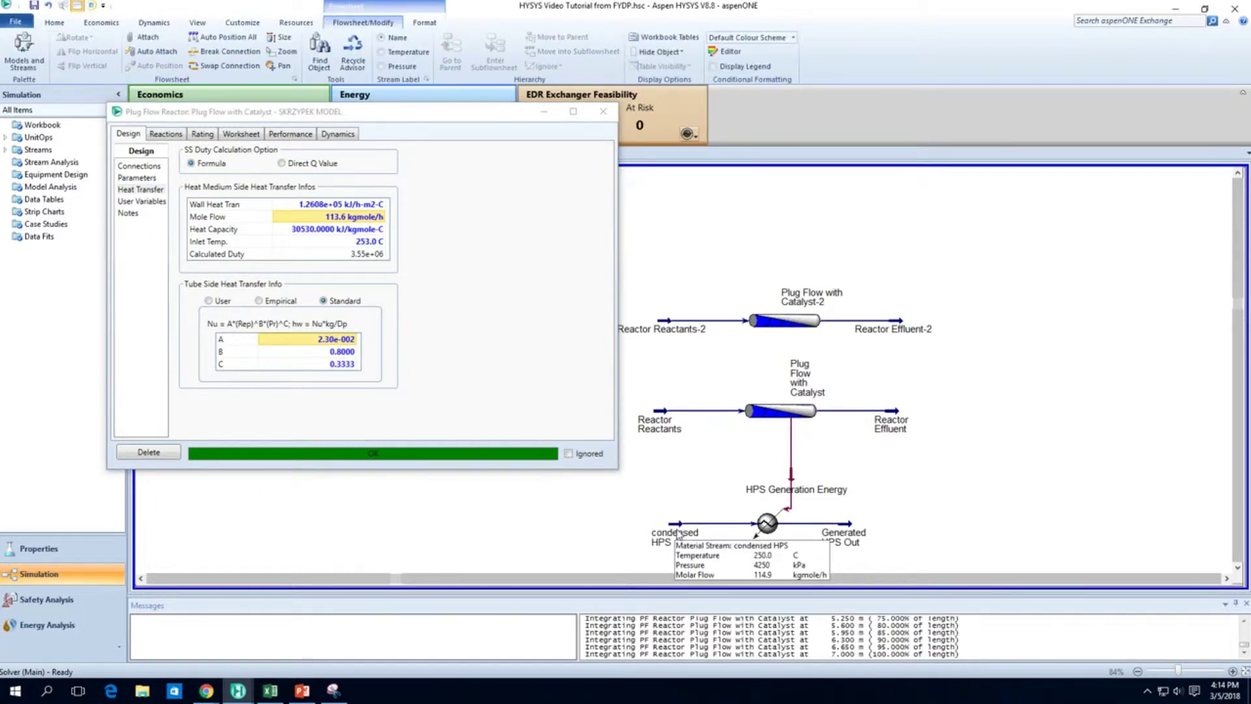
{"action": "mouse_move", "coordinate": [792, 485]}
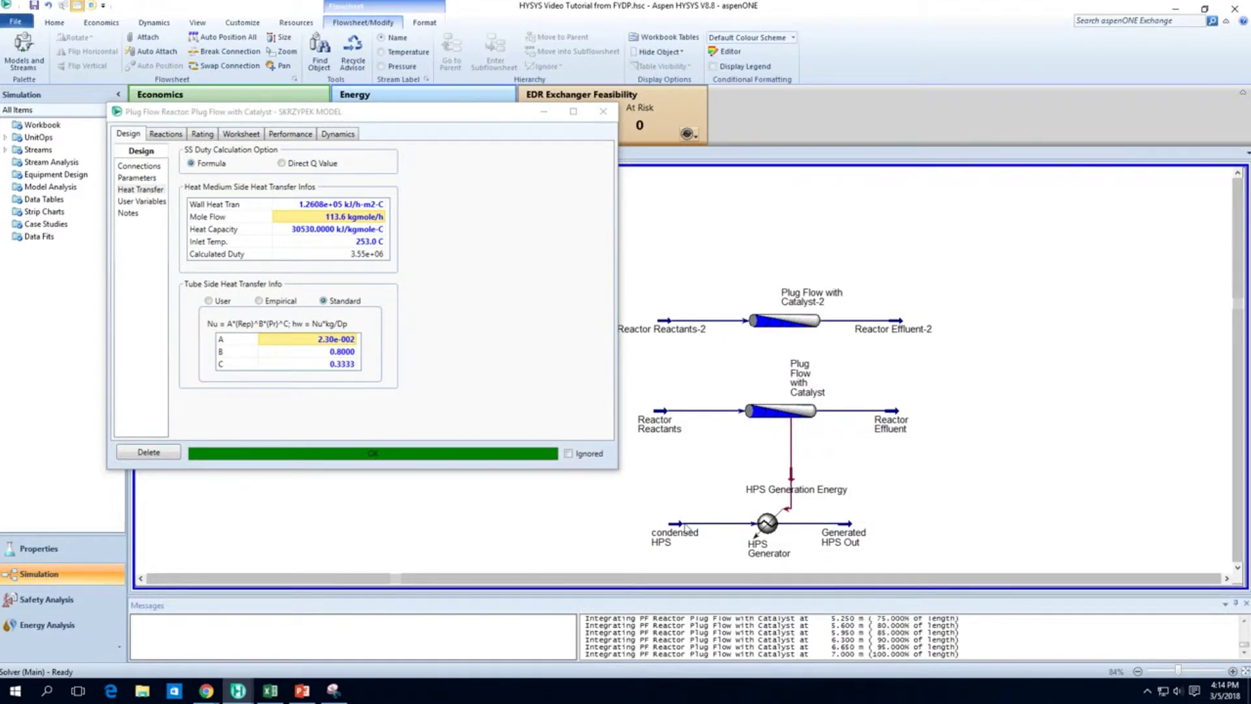
{"action": "mouse_move", "coordinate": [678, 529]}
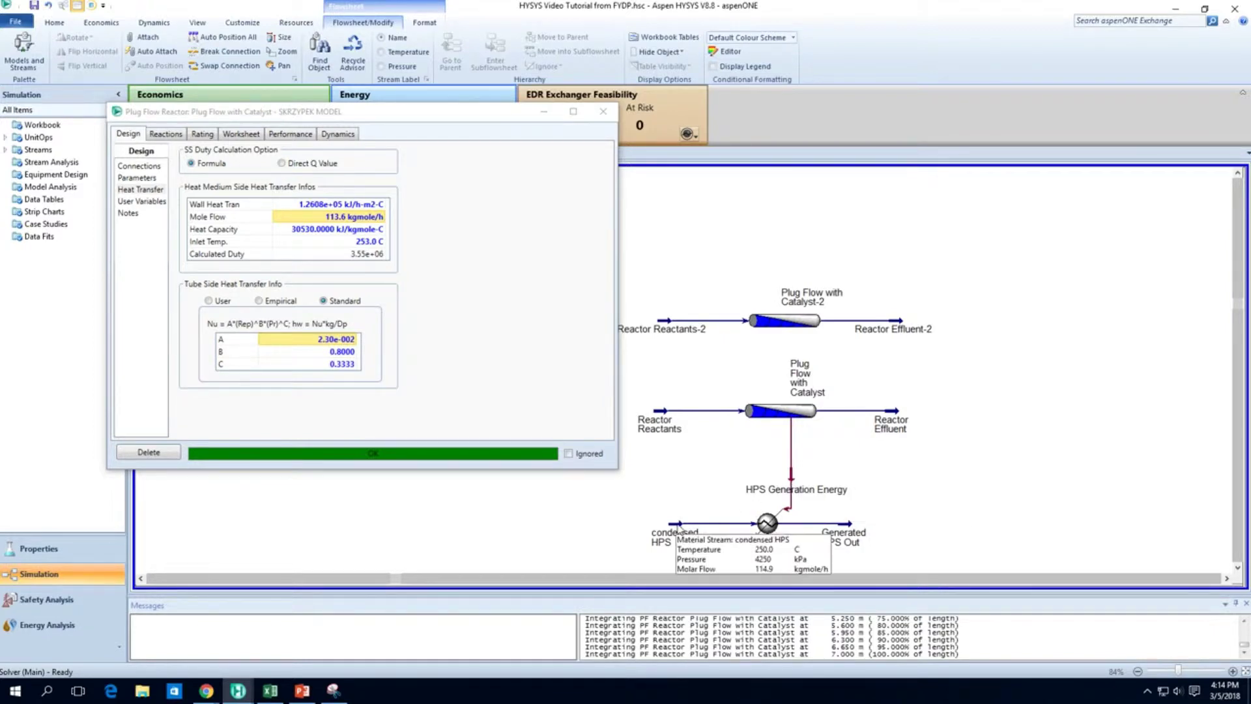
{"action": "left_click", "coordinate": [373, 218]}
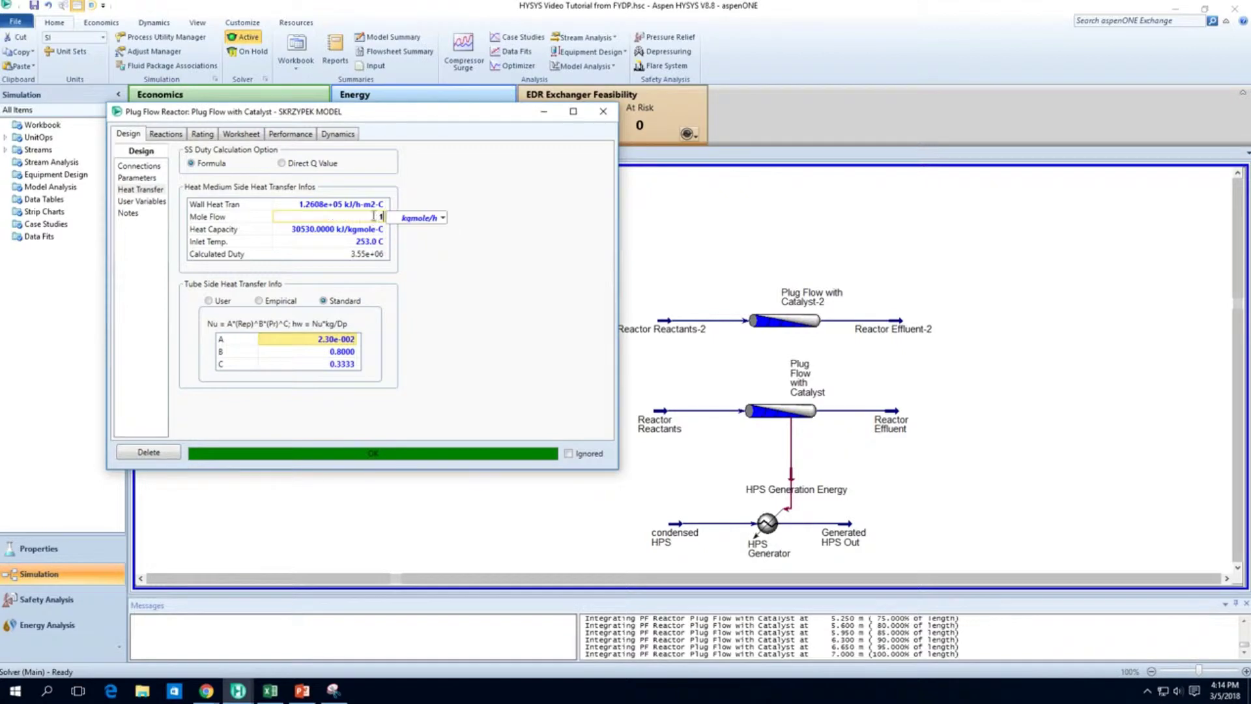
{"action": "key", "text": "Return"}
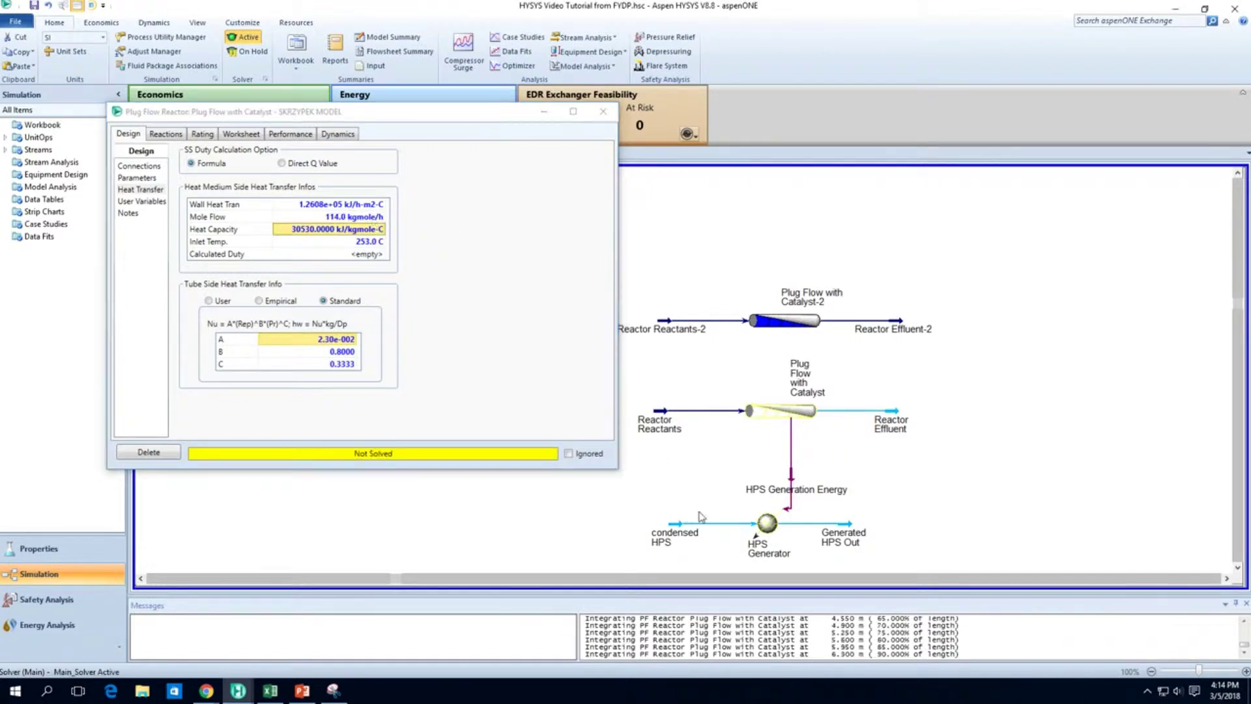
{"action": "left_click", "coordinate": [681, 536]}
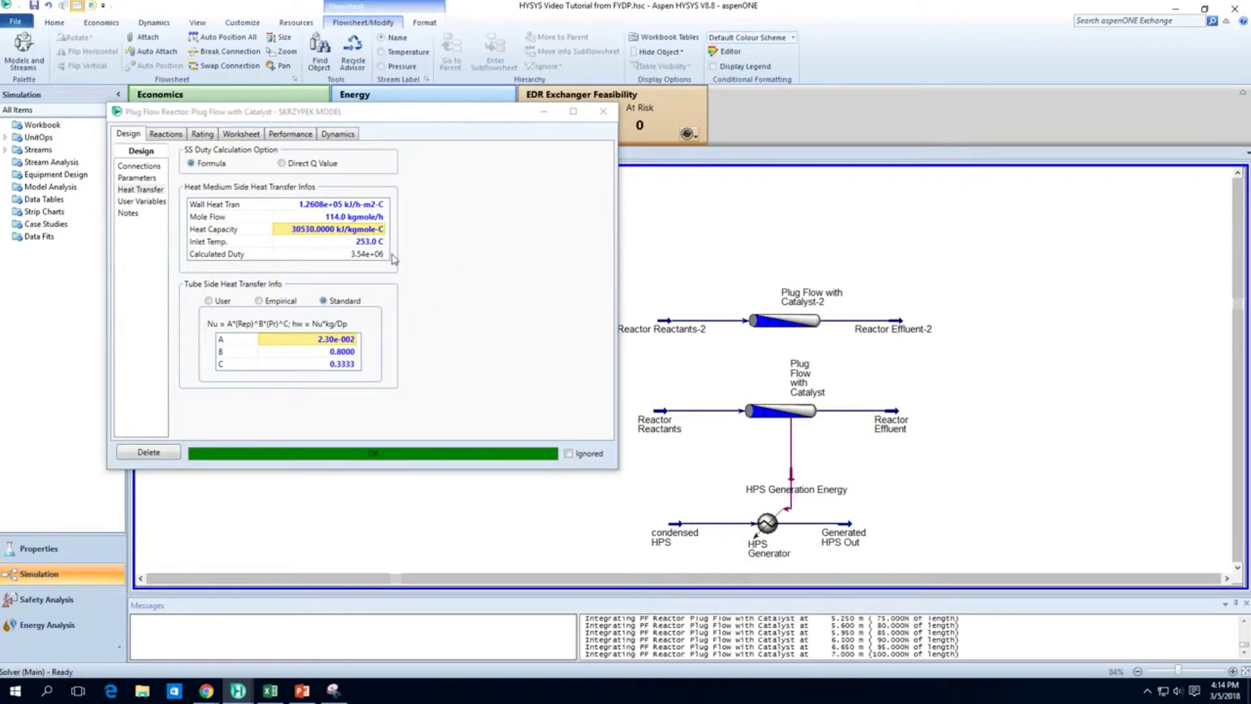
{"action": "mouse_move", "coordinate": [675, 531]}
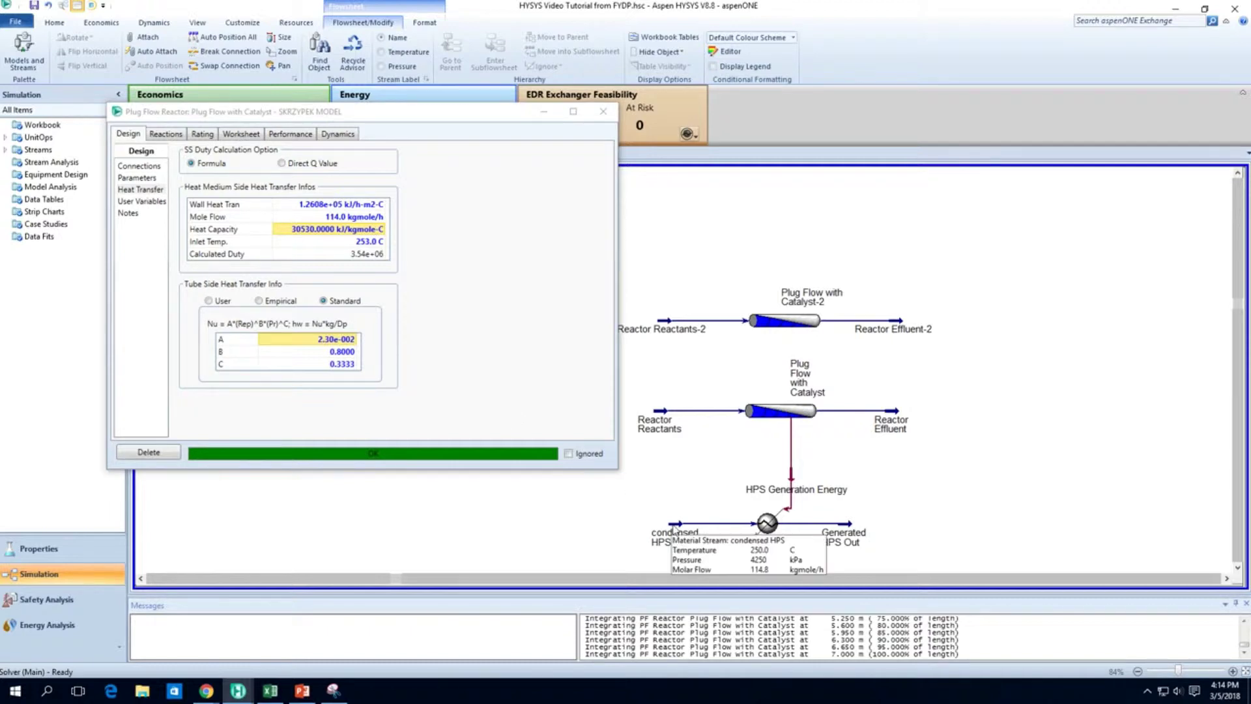
{"action": "double_click", "coordinate": [903, 414]}
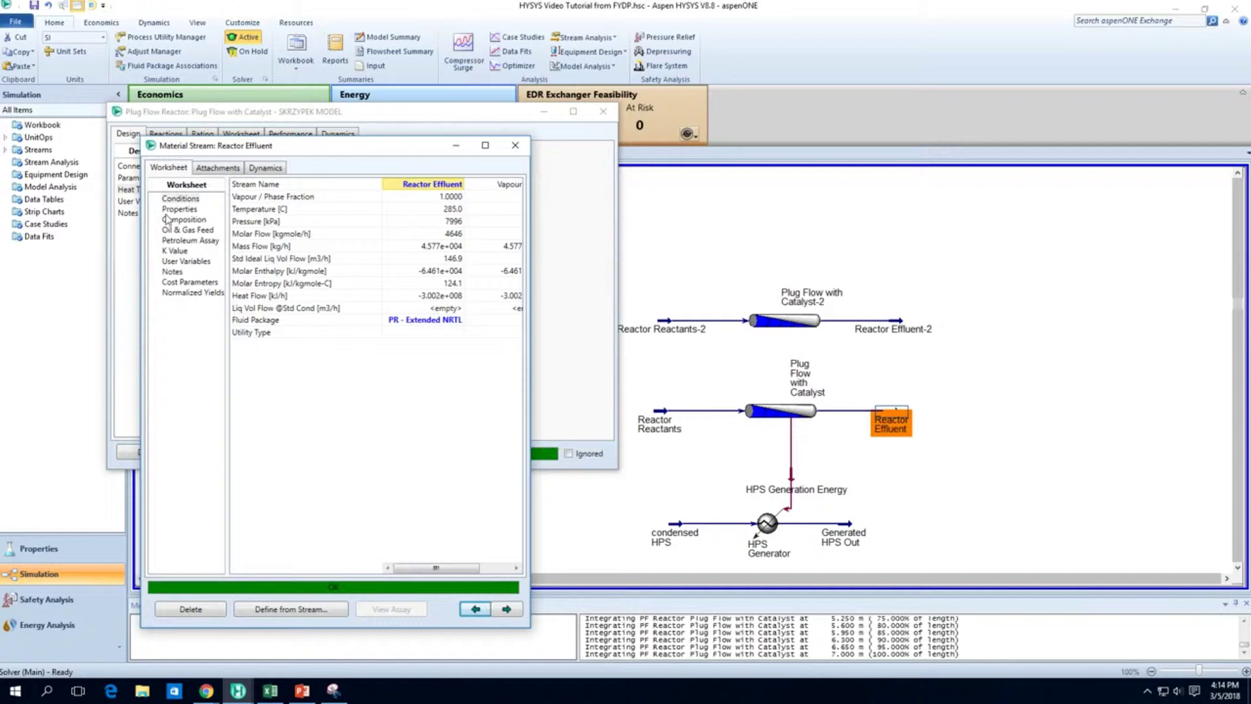
{"action": "left_click", "coordinate": [171, 219]}
{"action": "double_click", "coordinate": [902, 326]}
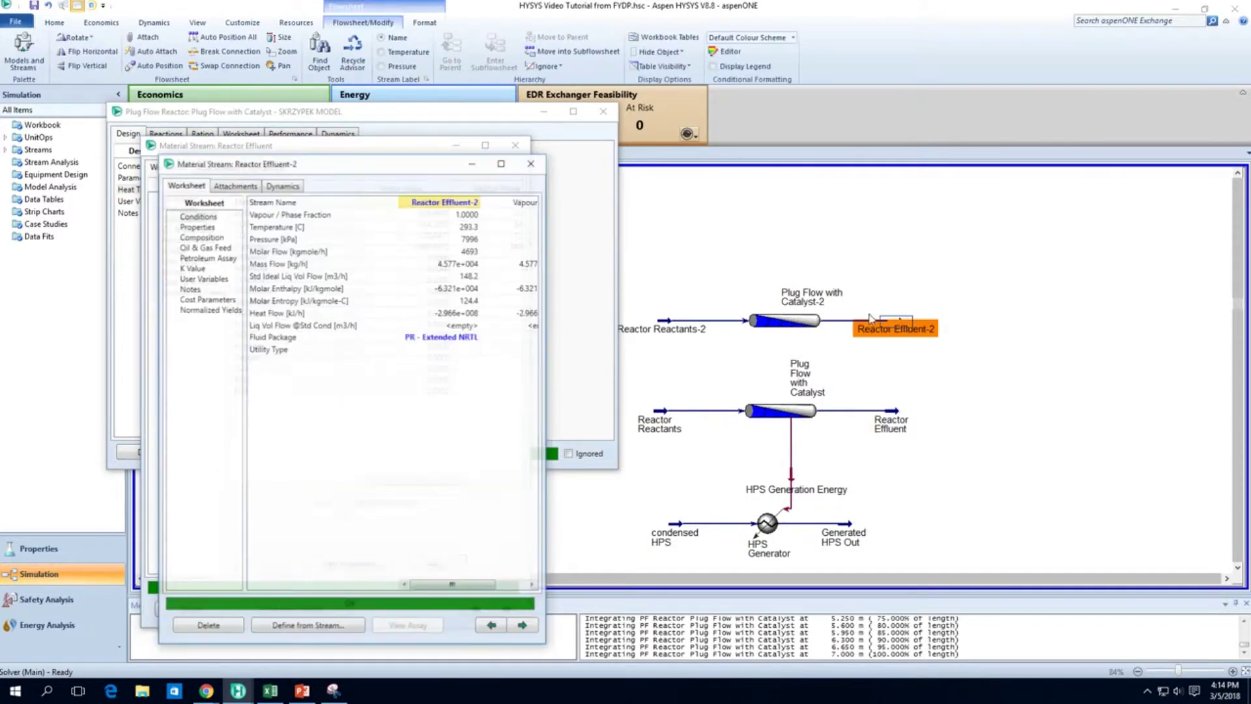
{"action": "left_click_drag", "start_coordinate": [325, 164], "coordinate": [703, 140]}
{"action": "left_click", "coordinate": [583, 213]}
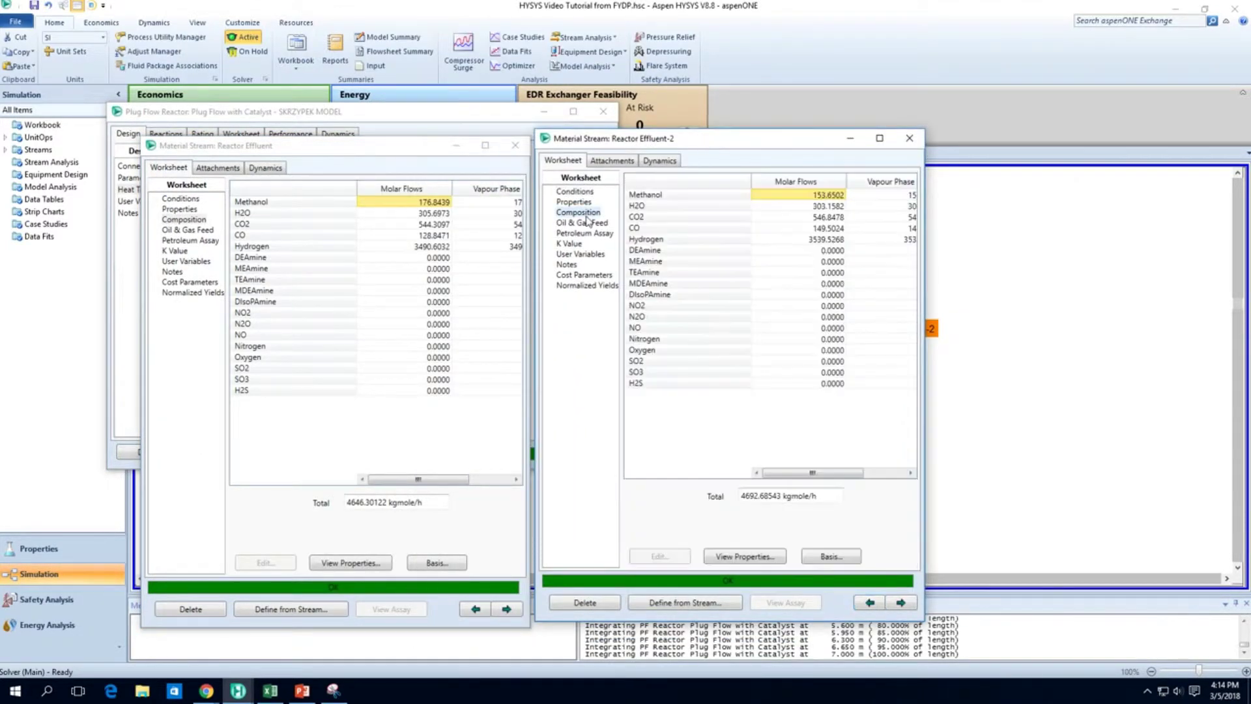
{"action": "left_click", "coordinate": [427, 210]}
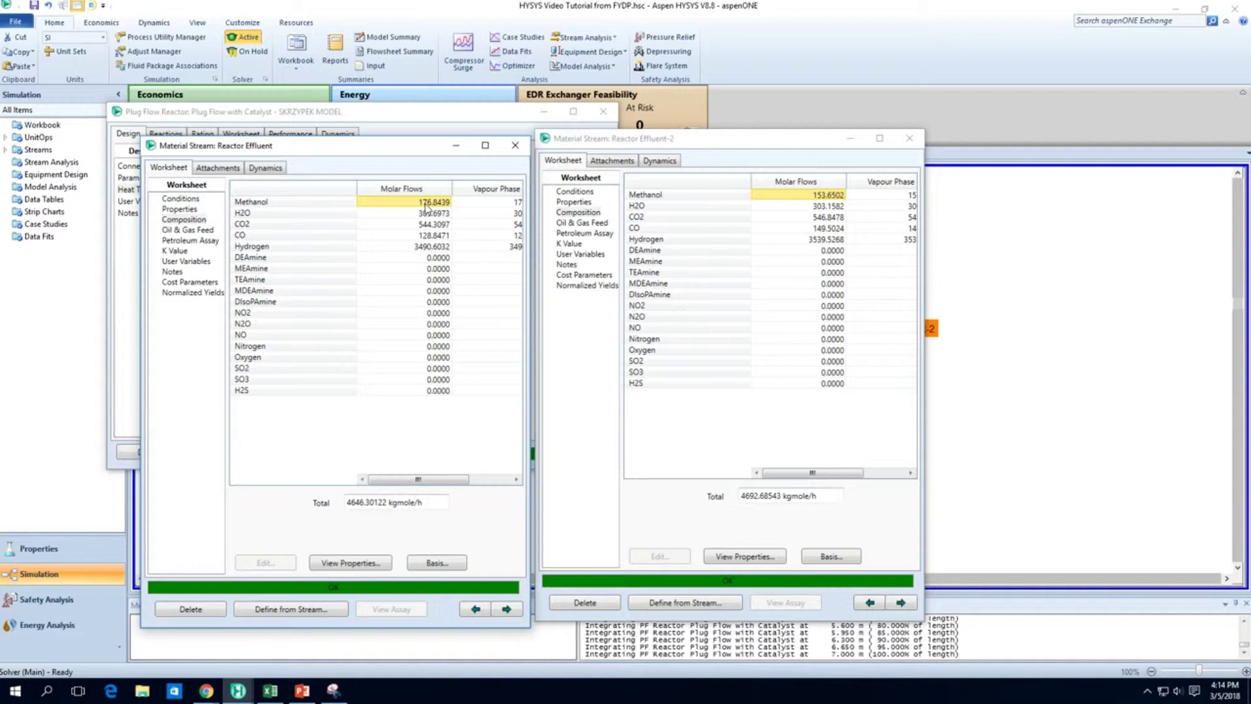
{"action": "left_click", "coordinate": [903, 142]}
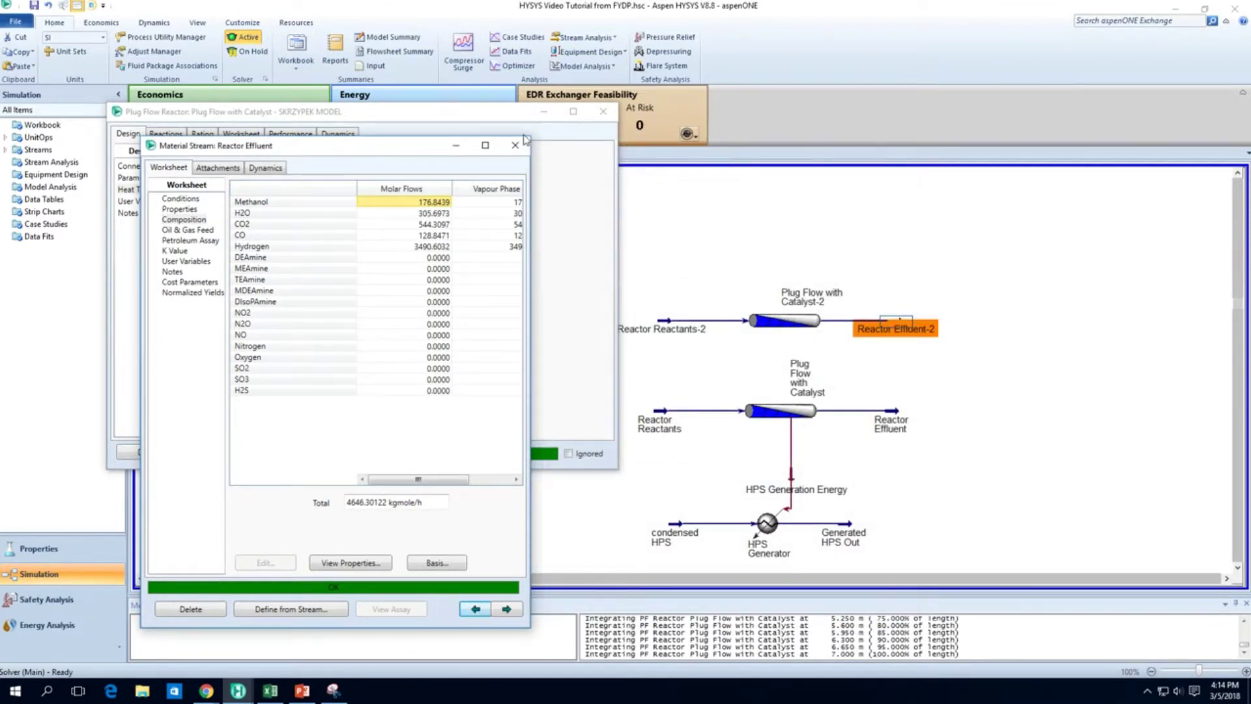
{"action": "left_click", "coordinate": [516, 149]}
- Close the reactor window and save the simulation case
{"action": "left_click", "coordinate": [603, 112]}
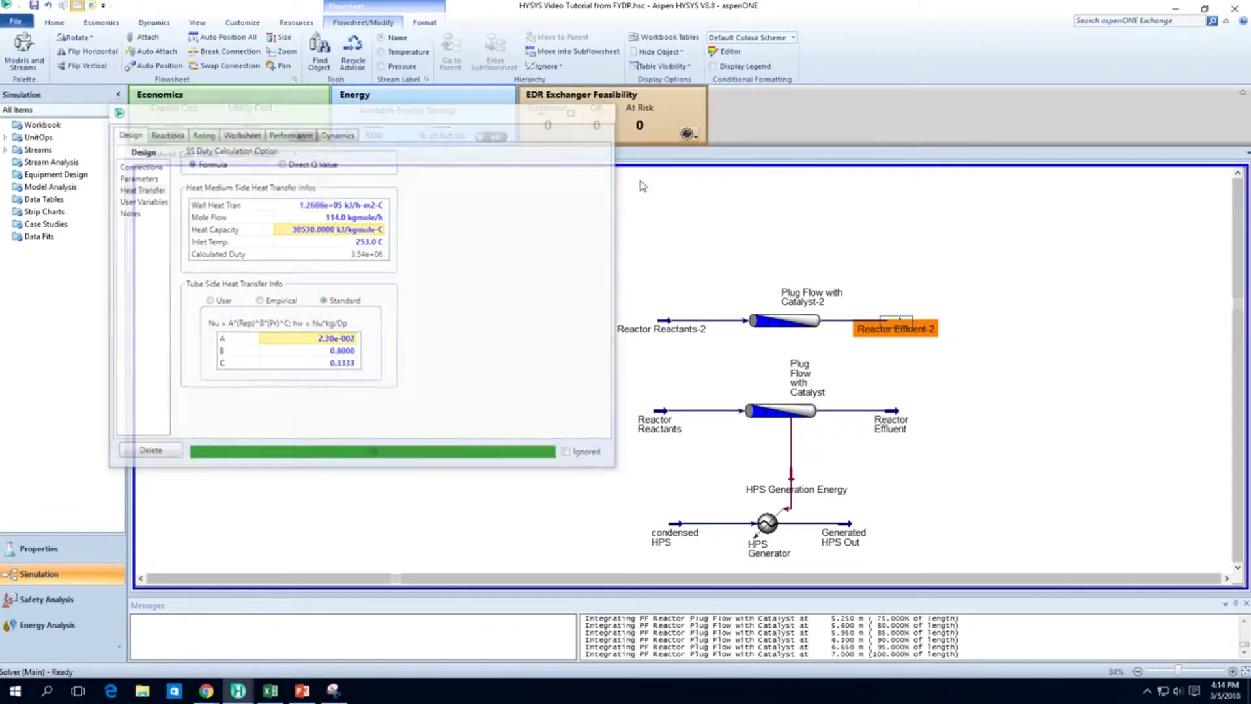
{"action": "mouse_move", "coordinate": [779, 417]}
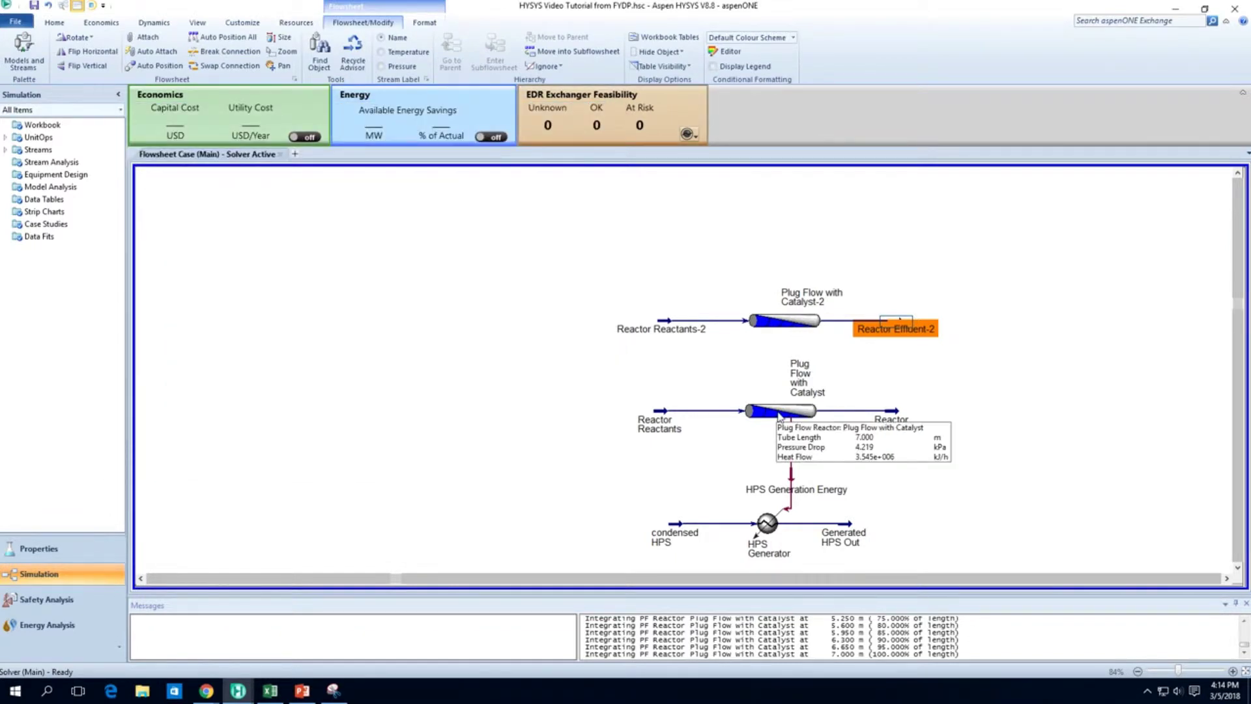
{"action": "key", "text": "ctrl+s"}
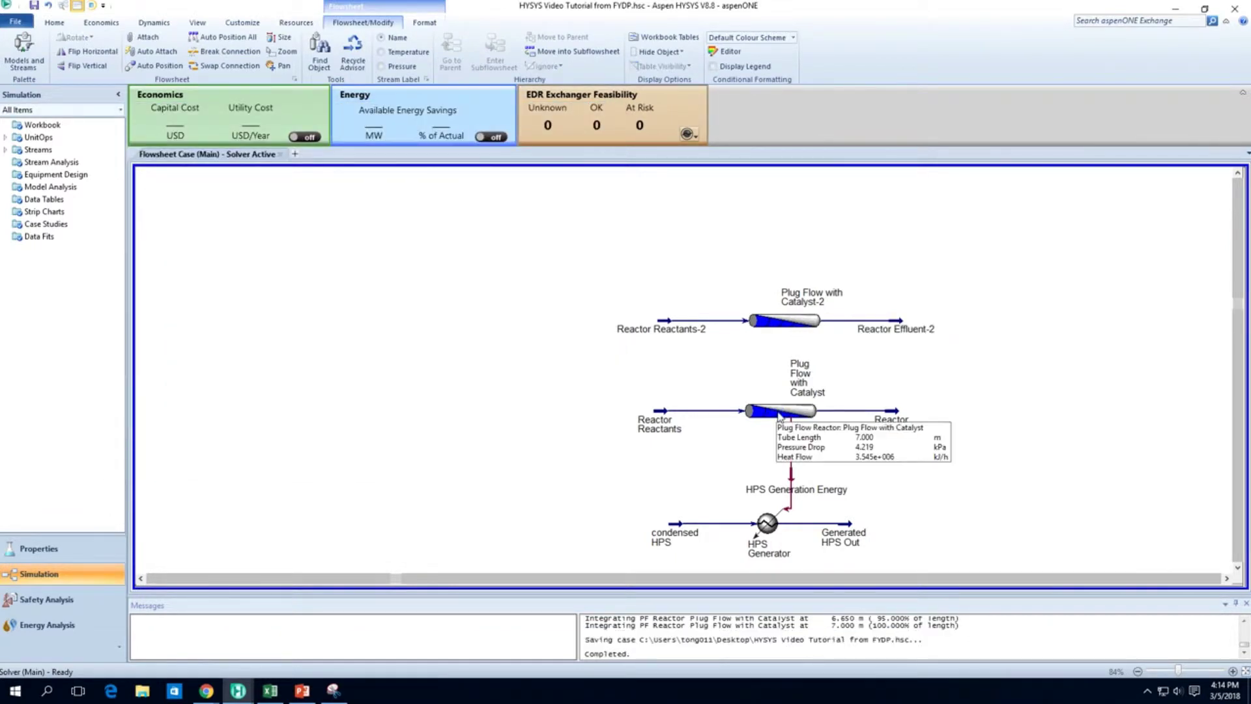
{"action": "mouse_move", "coordinate": [890, 418]}
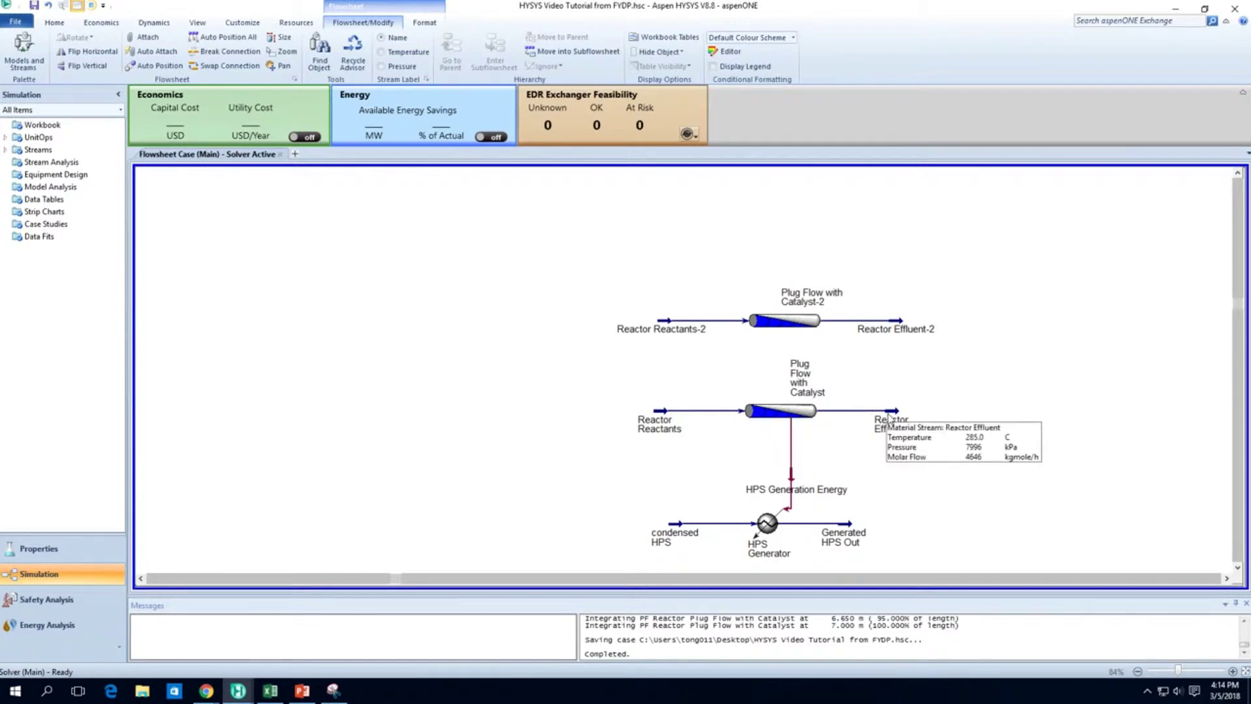
- Recheck the catalyst reactor's Rating tube dimensions, then close its window
{"action": "double_click", "coordinate": [802, 417]}
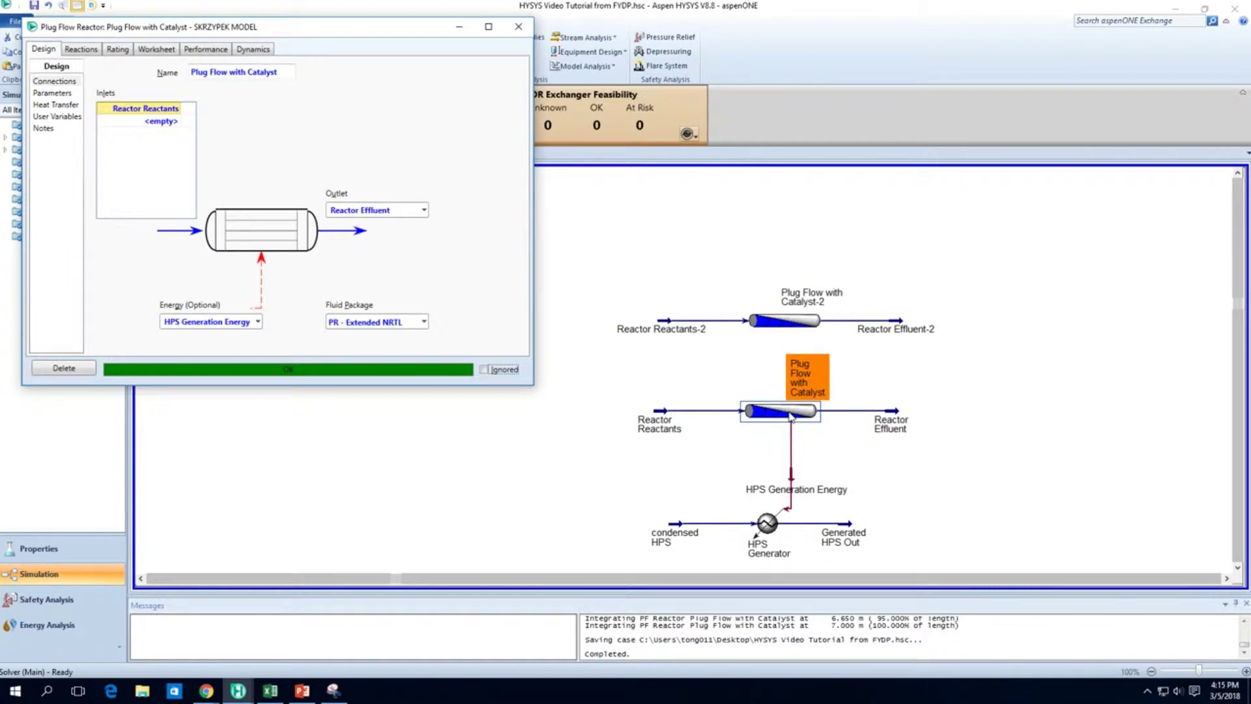
{"action": "left_click", "coordinate": [95, 51]}
{"action": "left_click", "coordinate": [116, 51]}
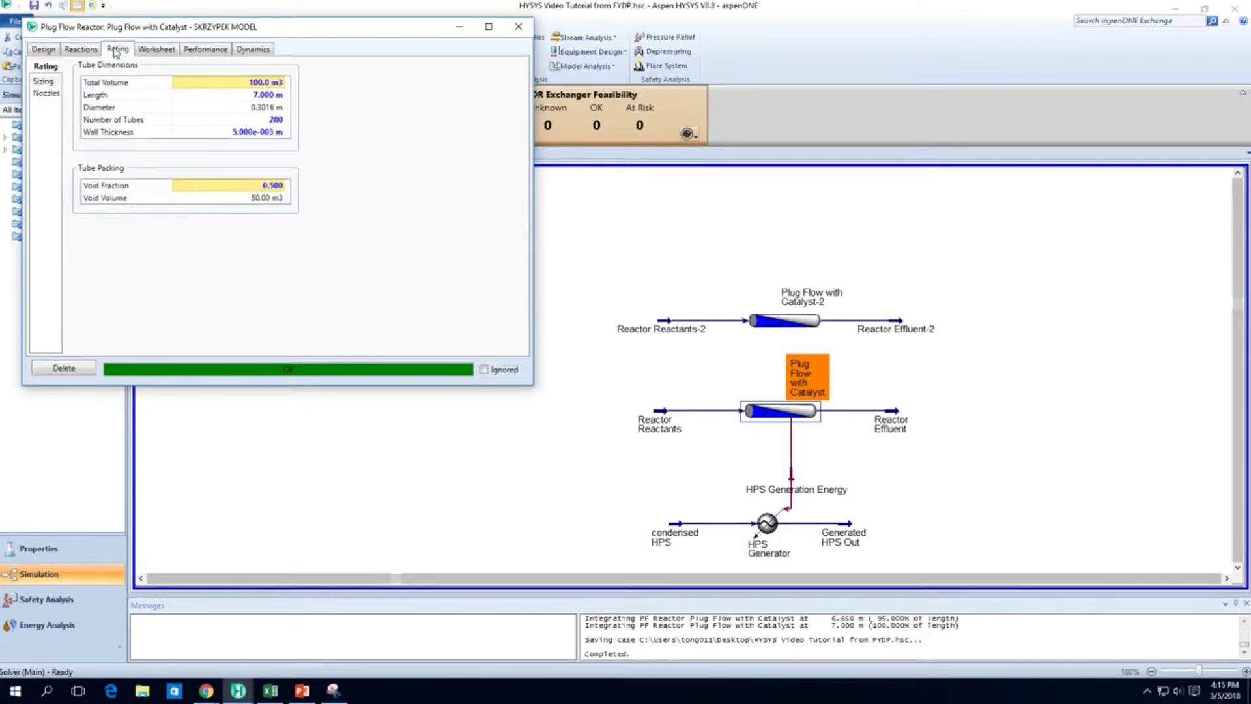
{"action": "left_click", "coordinate": [261, 120]}
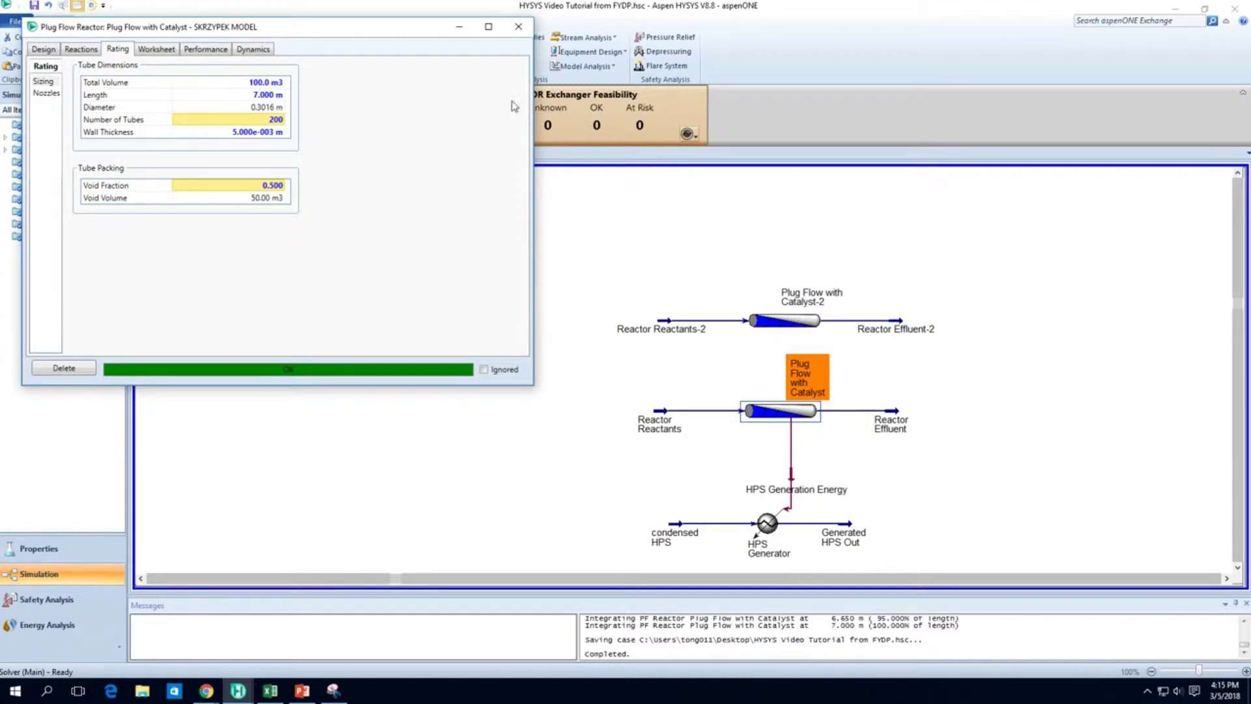
{"action": "left_click", "coordinate": [519, 27]}
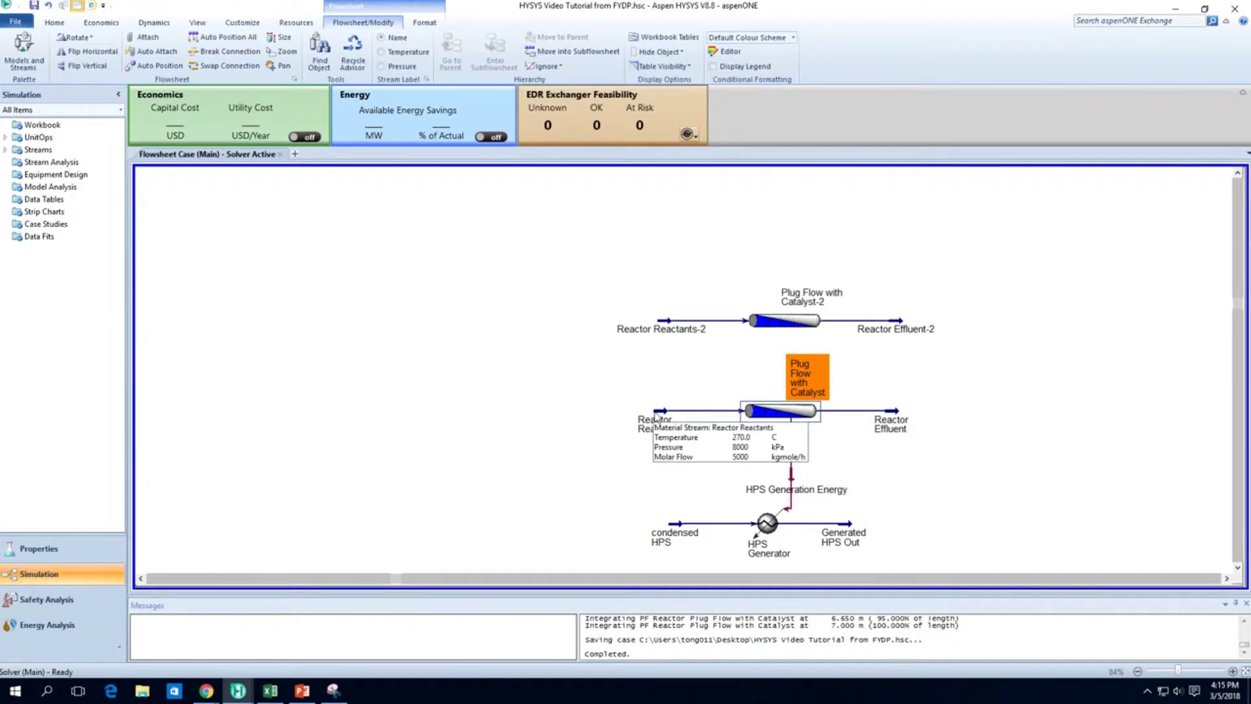
- Lower the Reactor Reactants feed temperature from 270 C to 260 C
{"action": "mouse_move", "coordinate": [896, 419]}
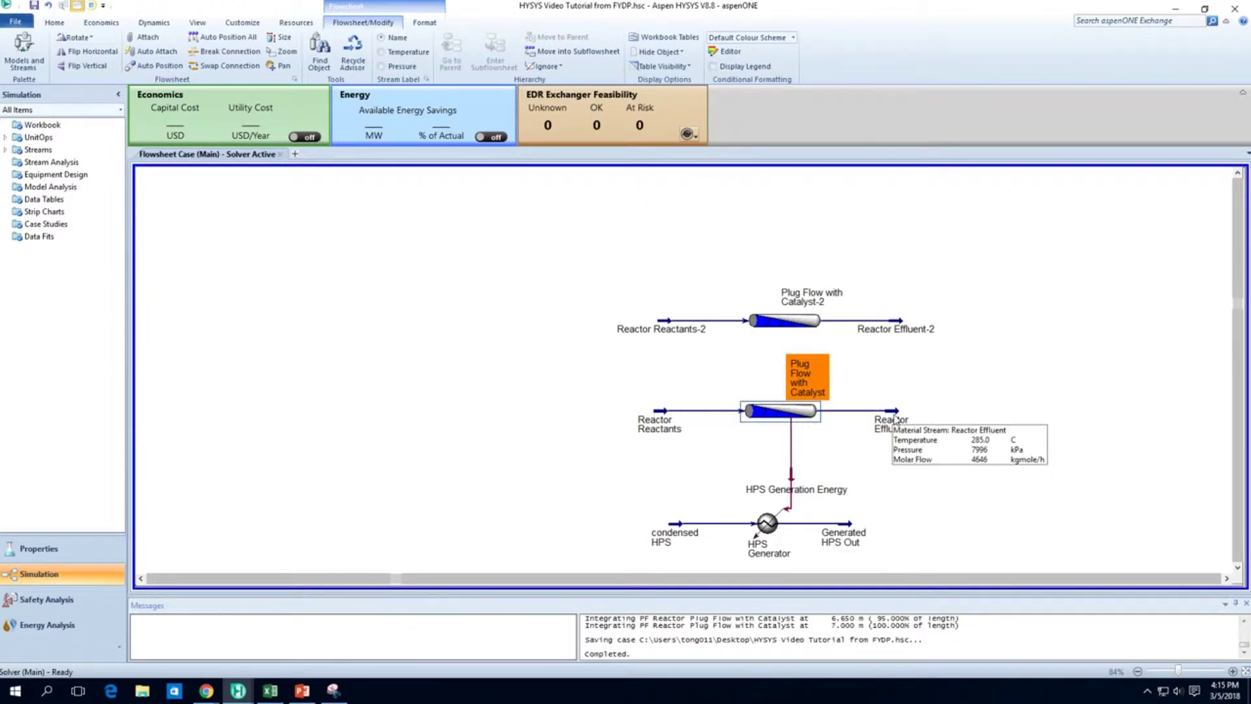
{"action": "double_click", "coordinate": [661, 411]}
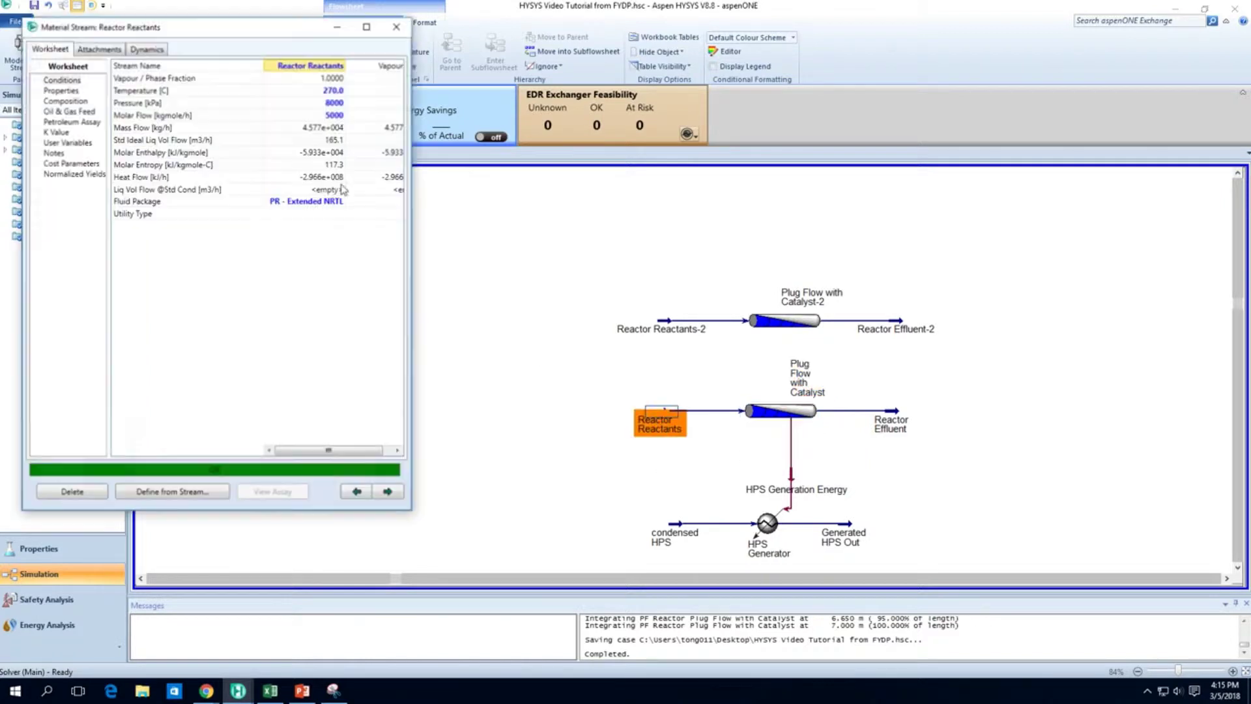
{"action": "left_click", "coordinate": [326, 92]}
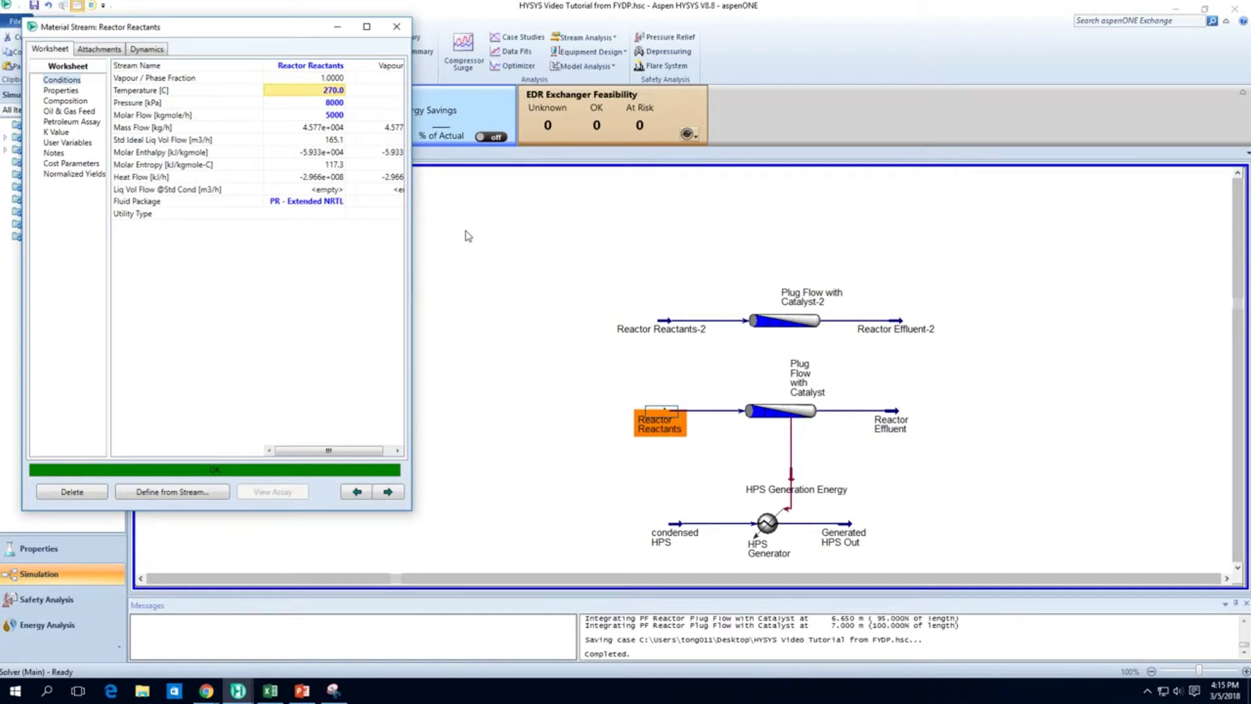
{"action": "type", "text": "260"}
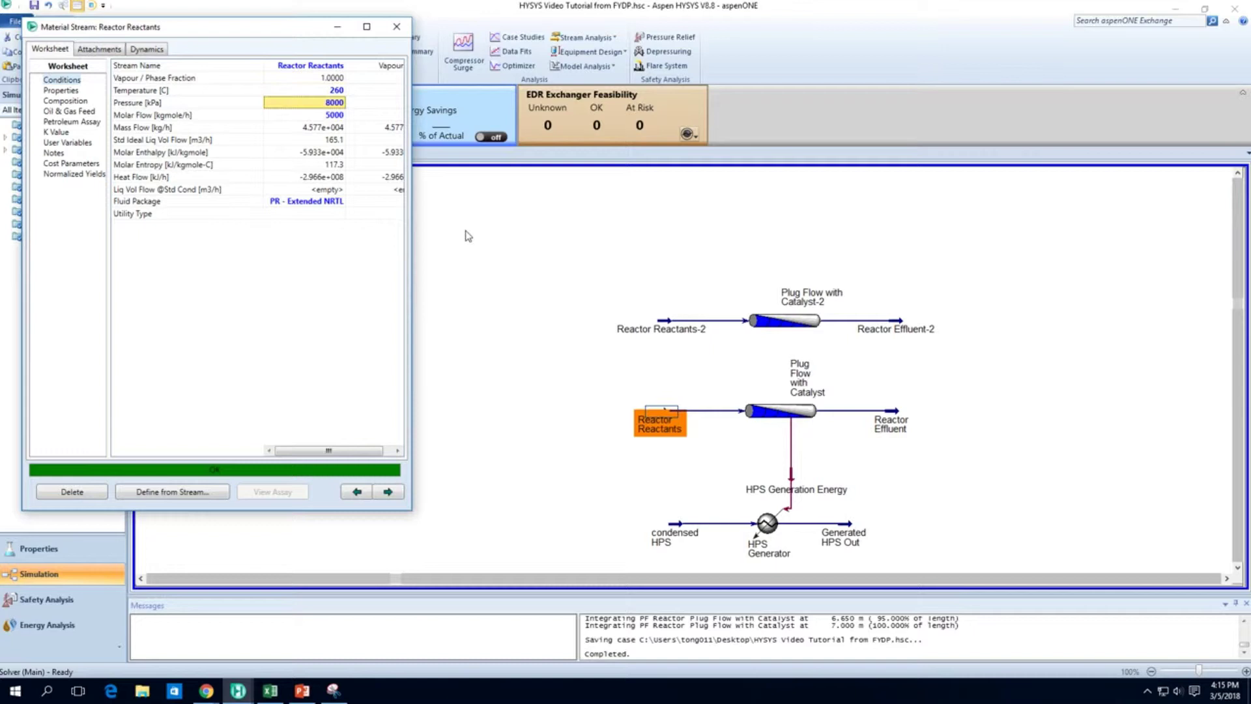
- Set Reactor Reactants-2 to 260 C as well and display the Reactor Effluent results
{"action": "double_click", "coordinate": [670, 323]}
{"action": "left_click", "coordinate": [319, 110]}
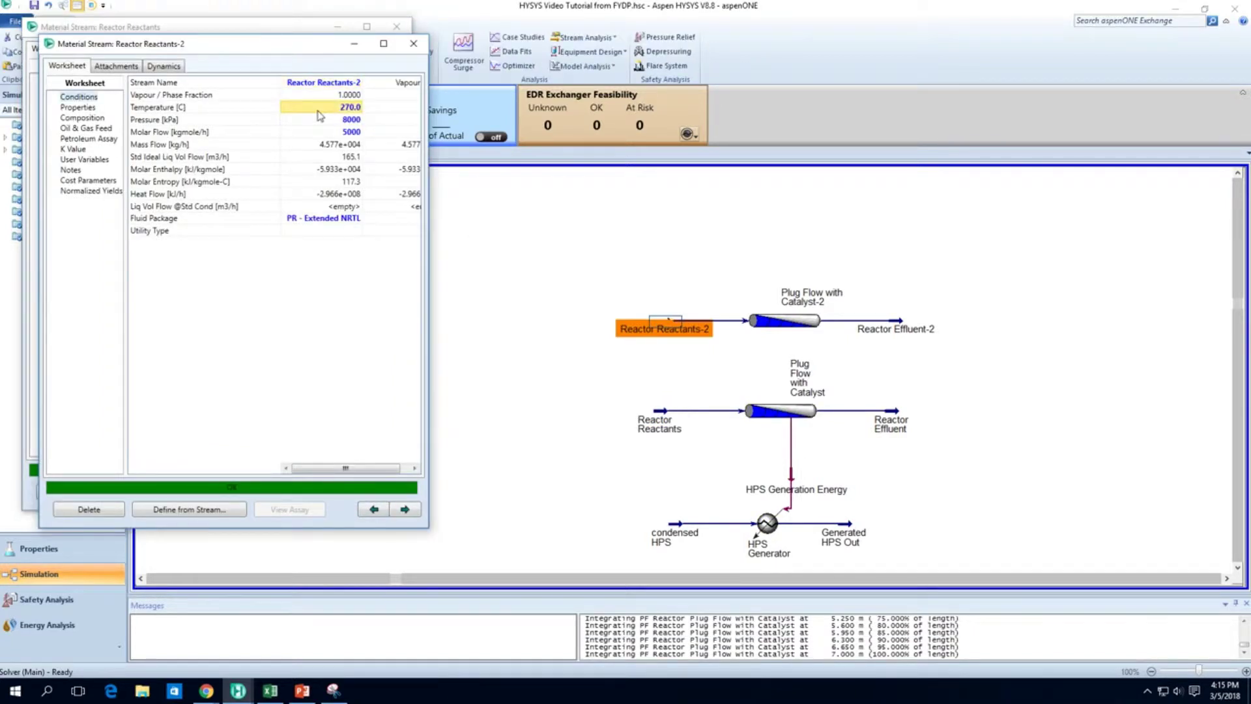
{"action": "type", "text": "260"}
{"action": "key", "text": "Return"}
{"action": "left_click", "coordinate": [414, 44]}
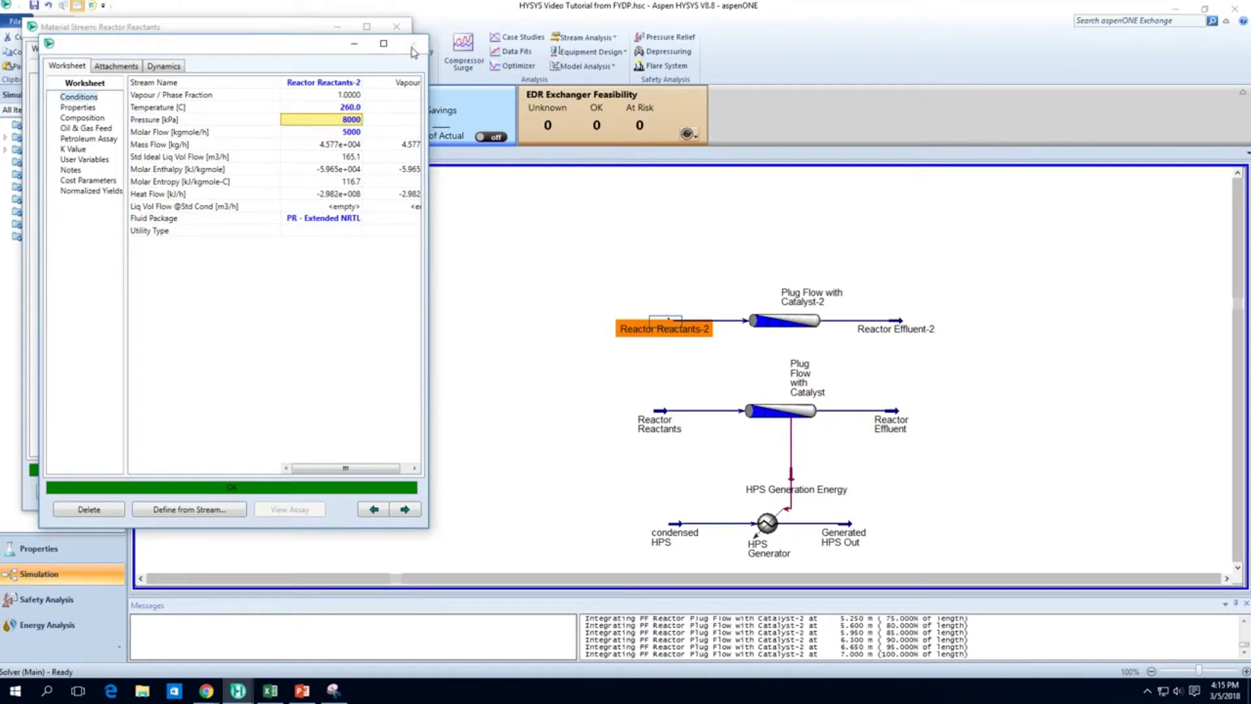
{"action": "mouse_move", "coordinate": [898, 419]}
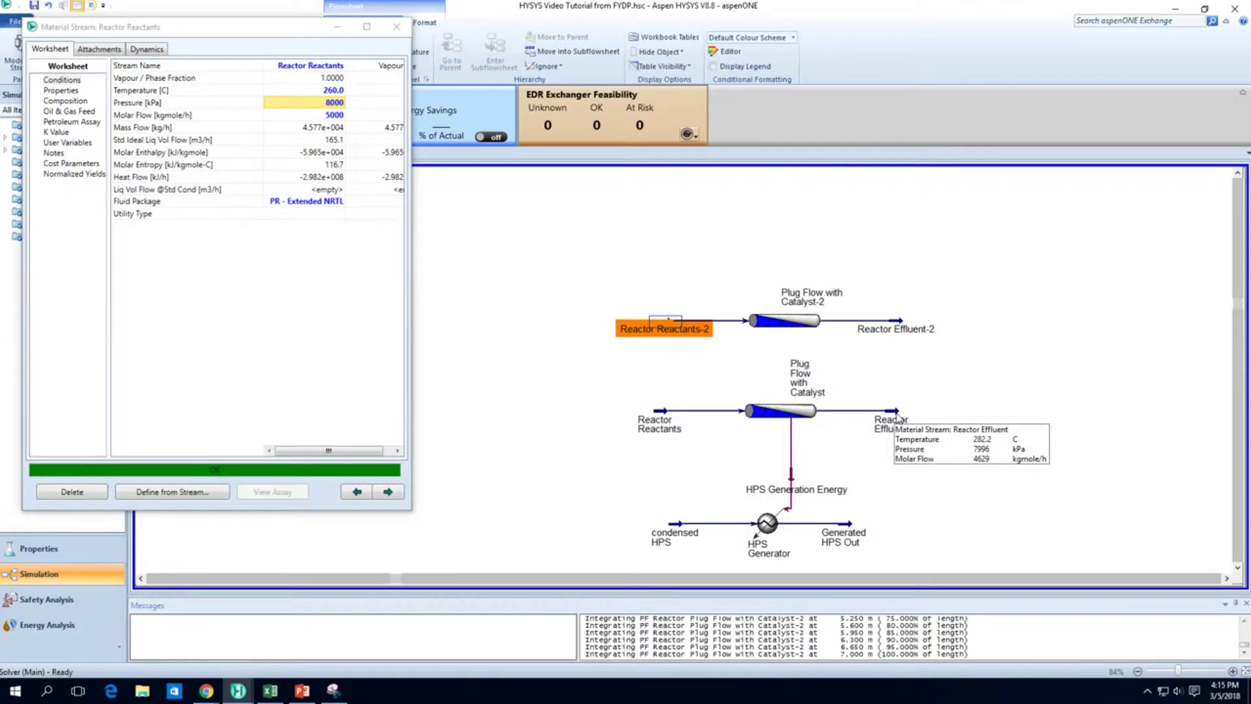
{"action": "double_click", "coordinate": [898, 419]}
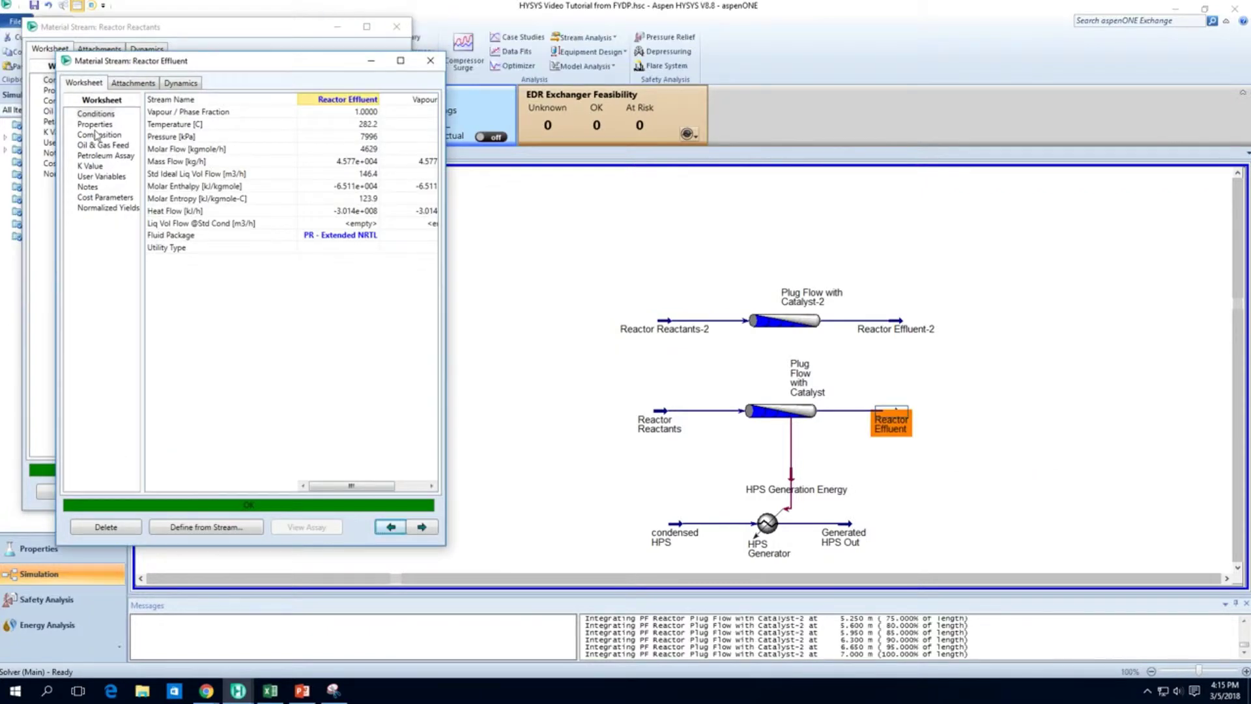
- Show Reactor Effluent and Reactor Effluent-2 component molar flows side by side
{"action": "left_click", "coordinate": [96, 130]}
{"action": "left_click", "coordinate": [97, 135]}
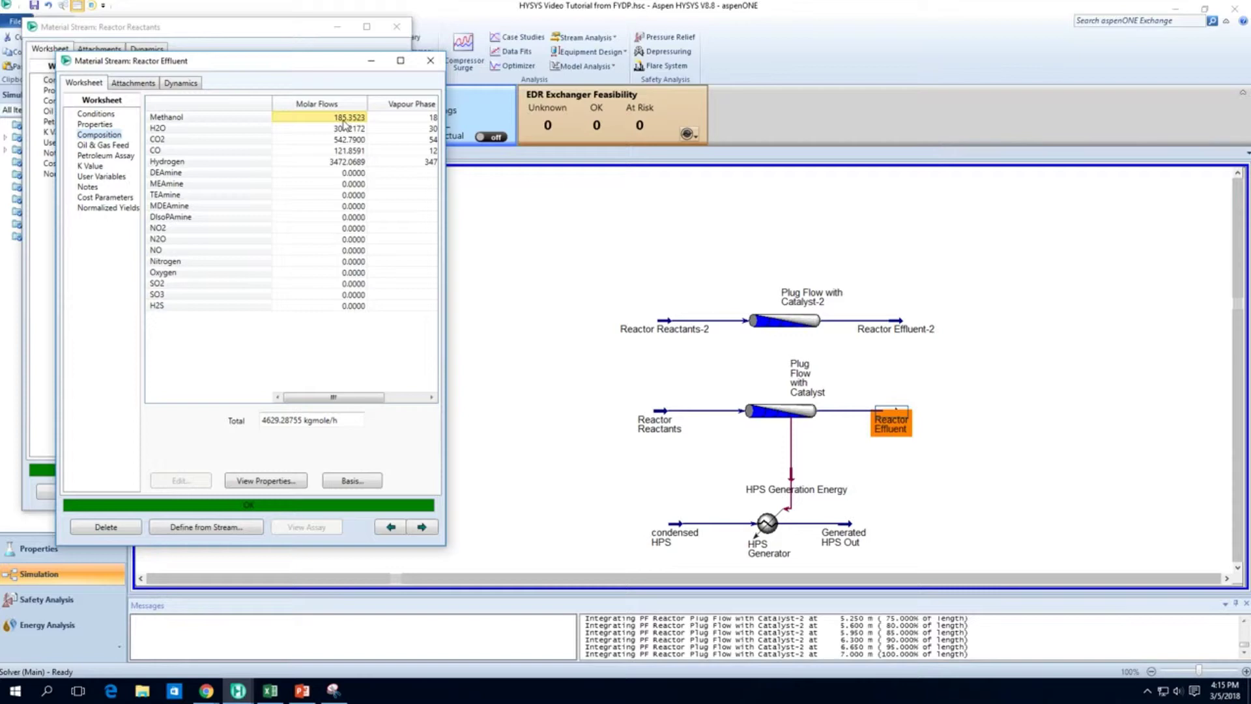
{"action": "double_click", "coordinate": [899, 330]}
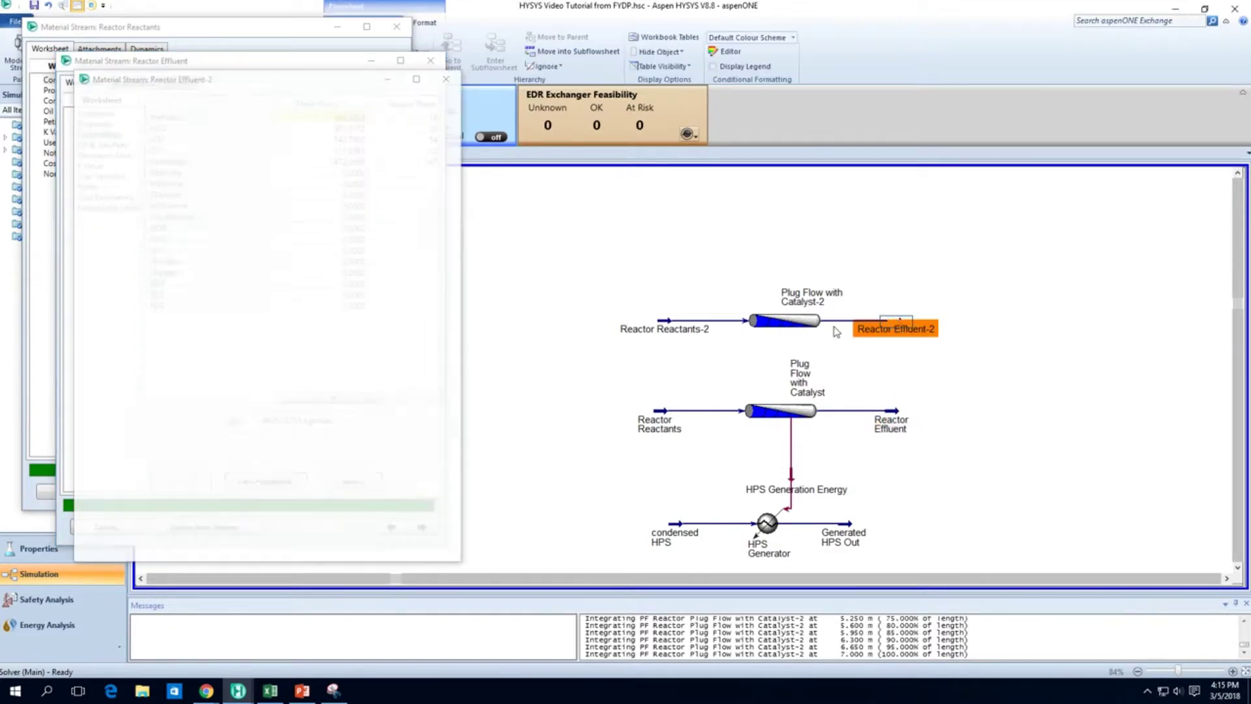
{"action": "left_click", "coordinate": [117, 151]}
{"action": "left_click_drag", "start_coordinate": [343, 83], "coordinate": [715, 68]}
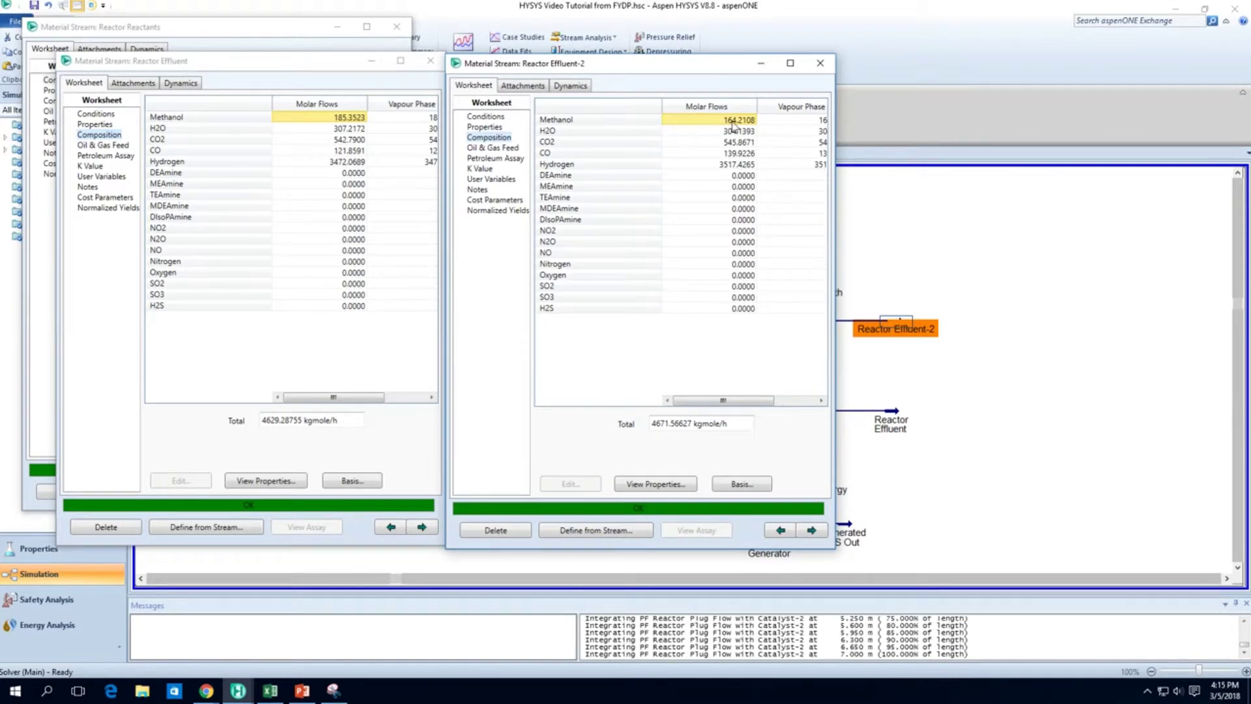
{"action": "mouse_move", "coordinate": [733, 126]}
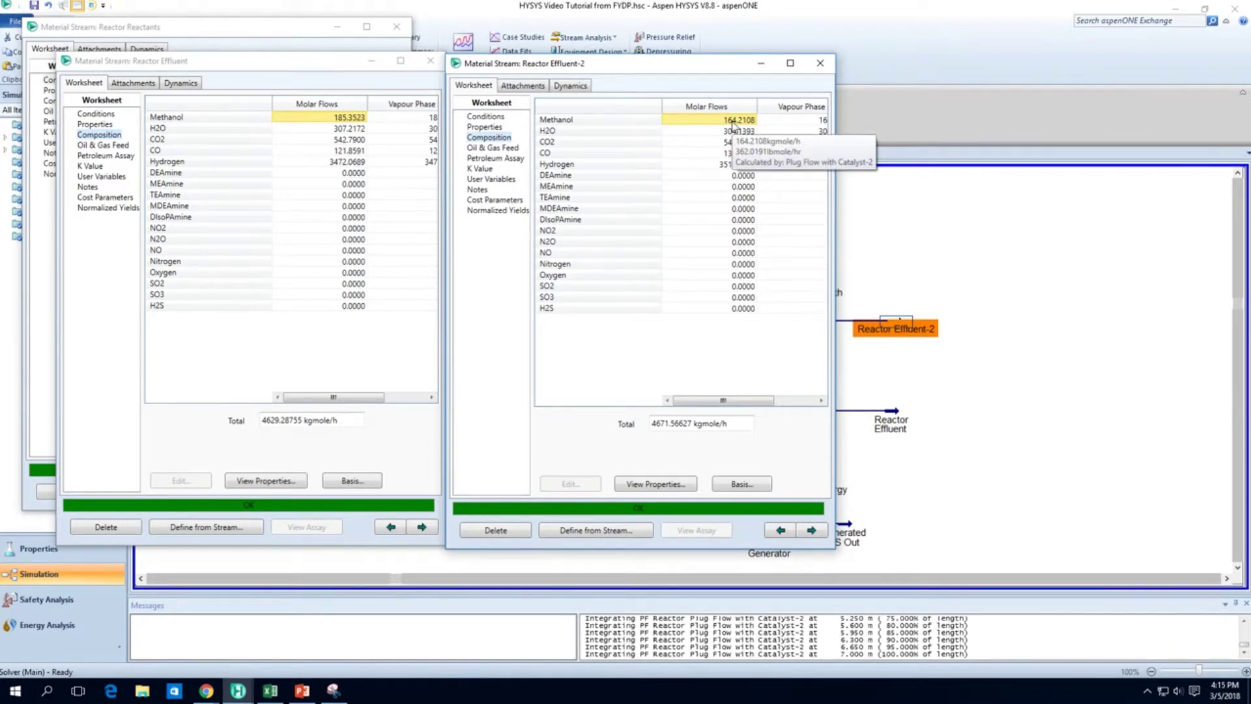
- Close the Reactor Effluent-2, Reactor Effluent and Reactor Reactants stream windows
{"action": "left_click", "coordinate": [820, 63]}
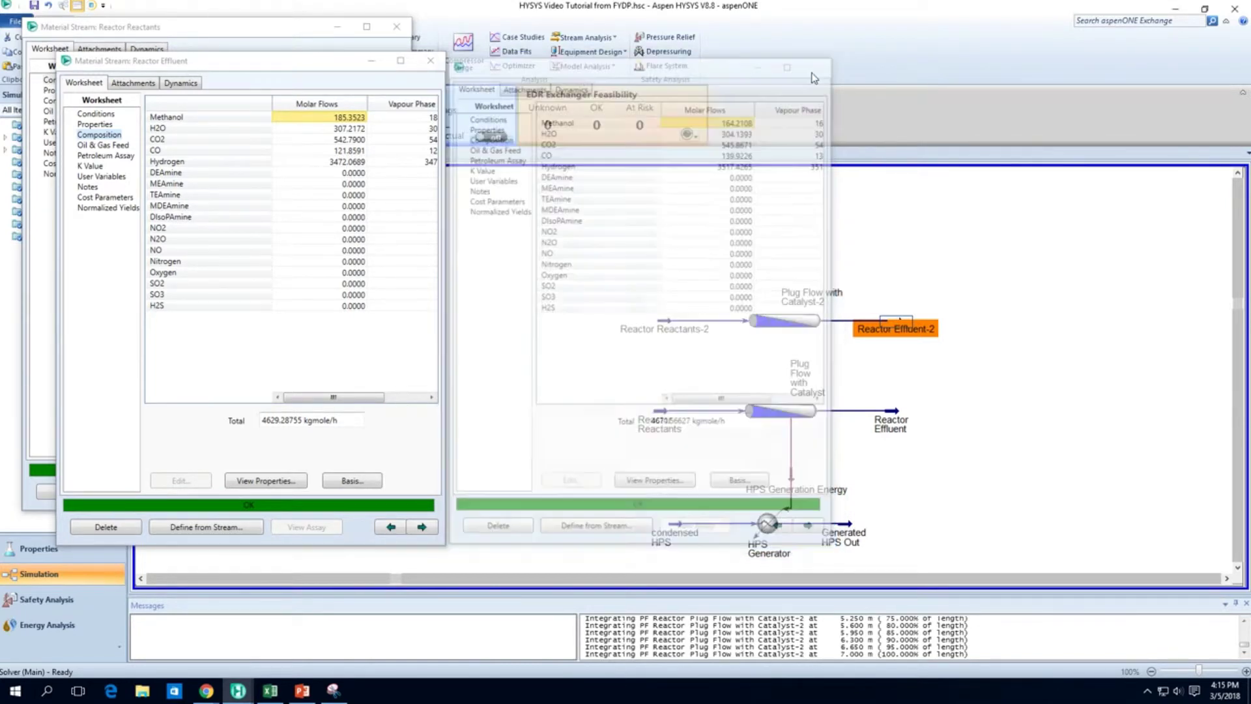
{"action": "left_click", "coordinate": [430, 61]}
{"action": "left_click", "coordinate": [396, 30]}
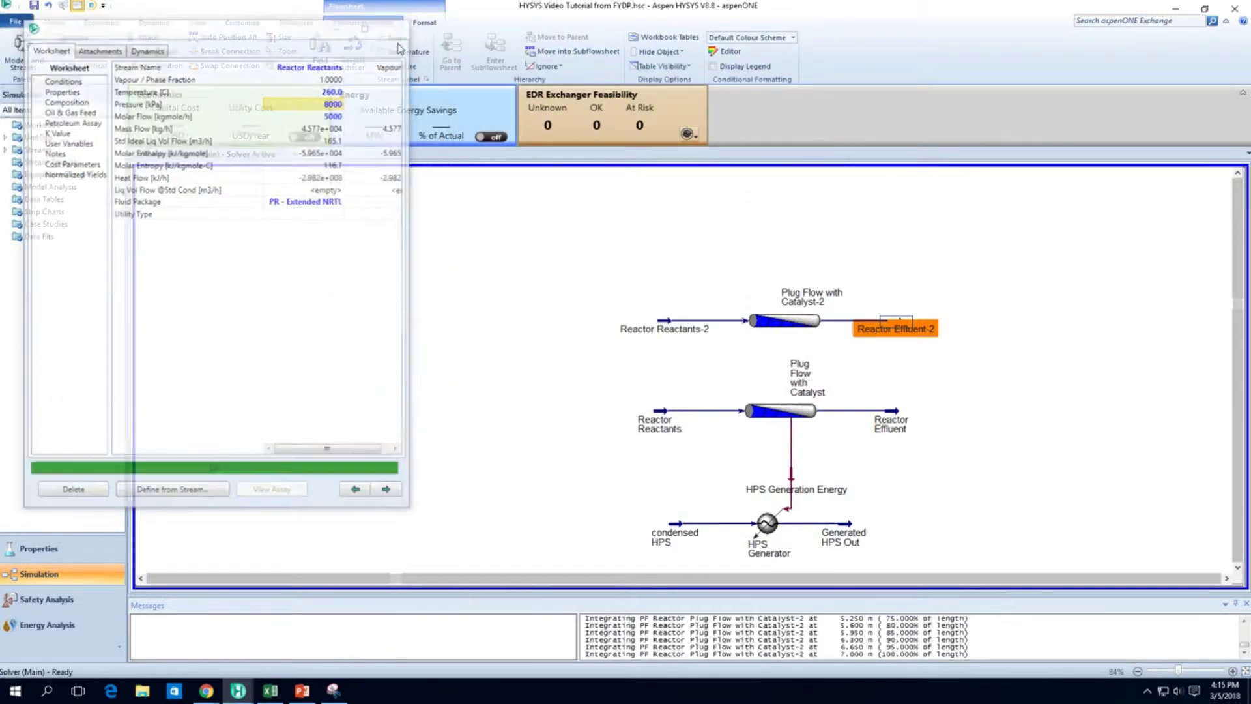
{"action": "mouse_move", "coordinate": [791, 478]}
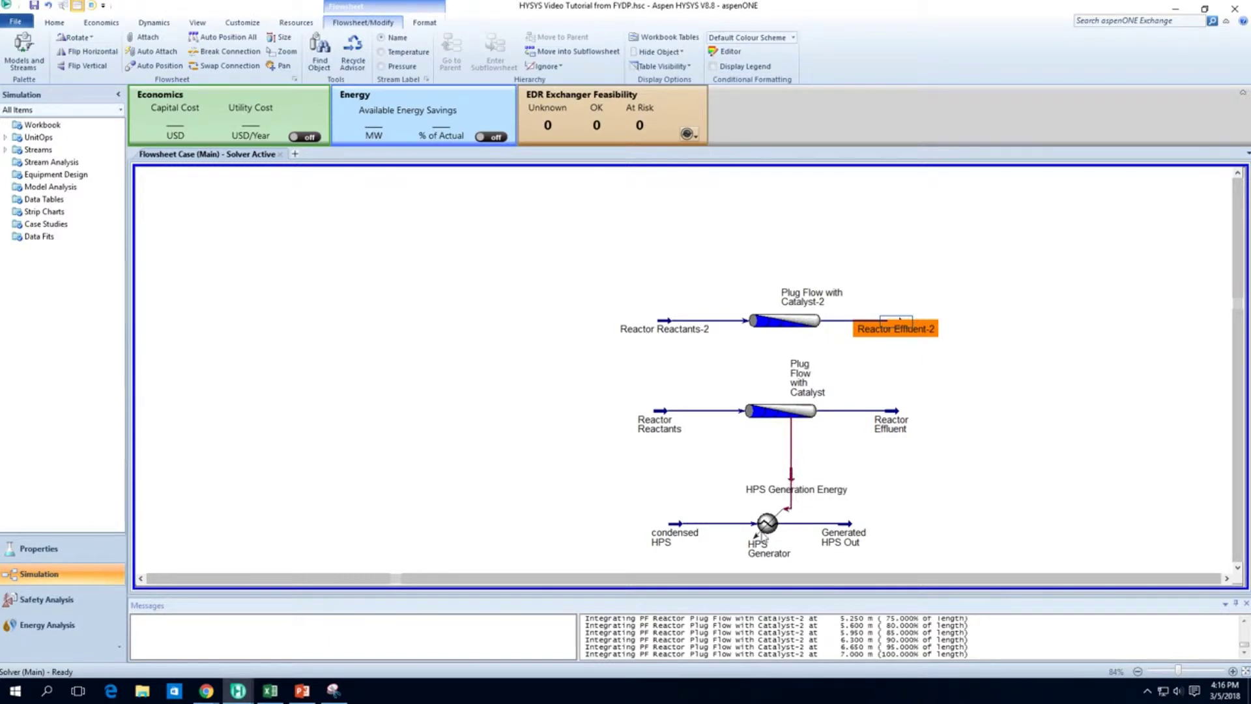
- Check the condensed HPS stream's molar flow of 102.6
{"action": "mouse_move", "coordinate": [677, 529]}
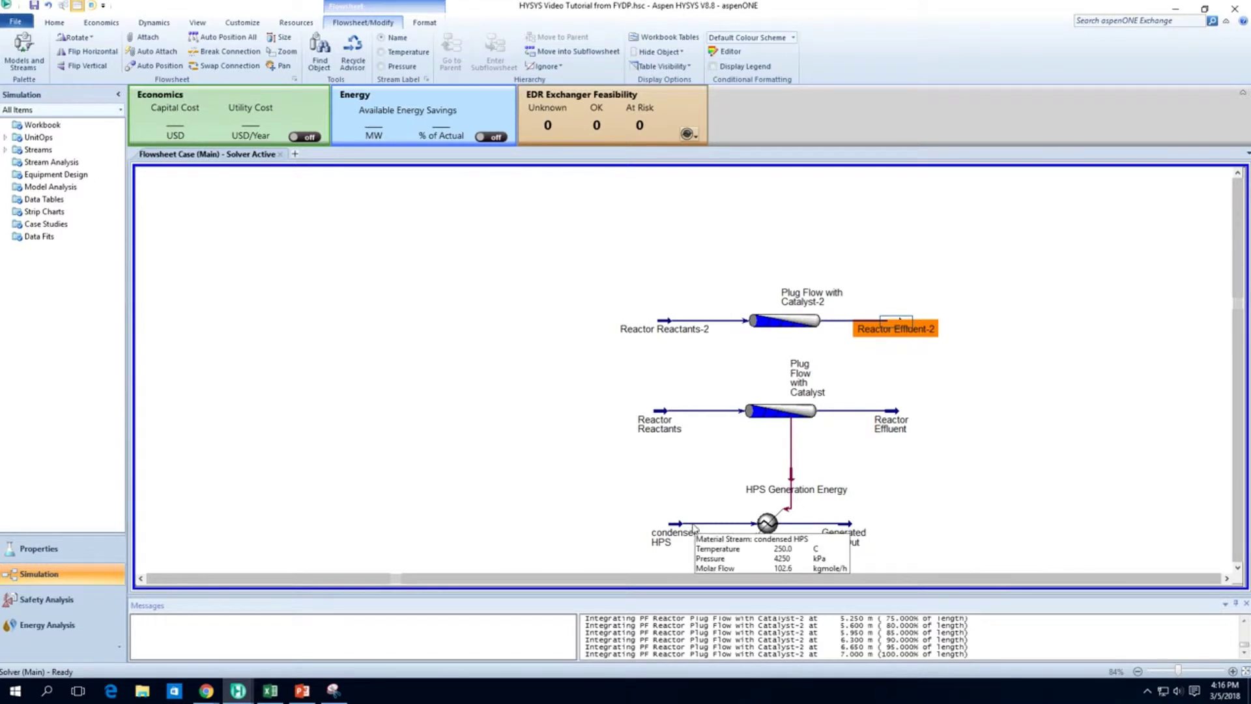
{"action": "mouse_move", "coordinate": [672, 332]}
{"action": "double_click", "coordinate": [675, 533]}
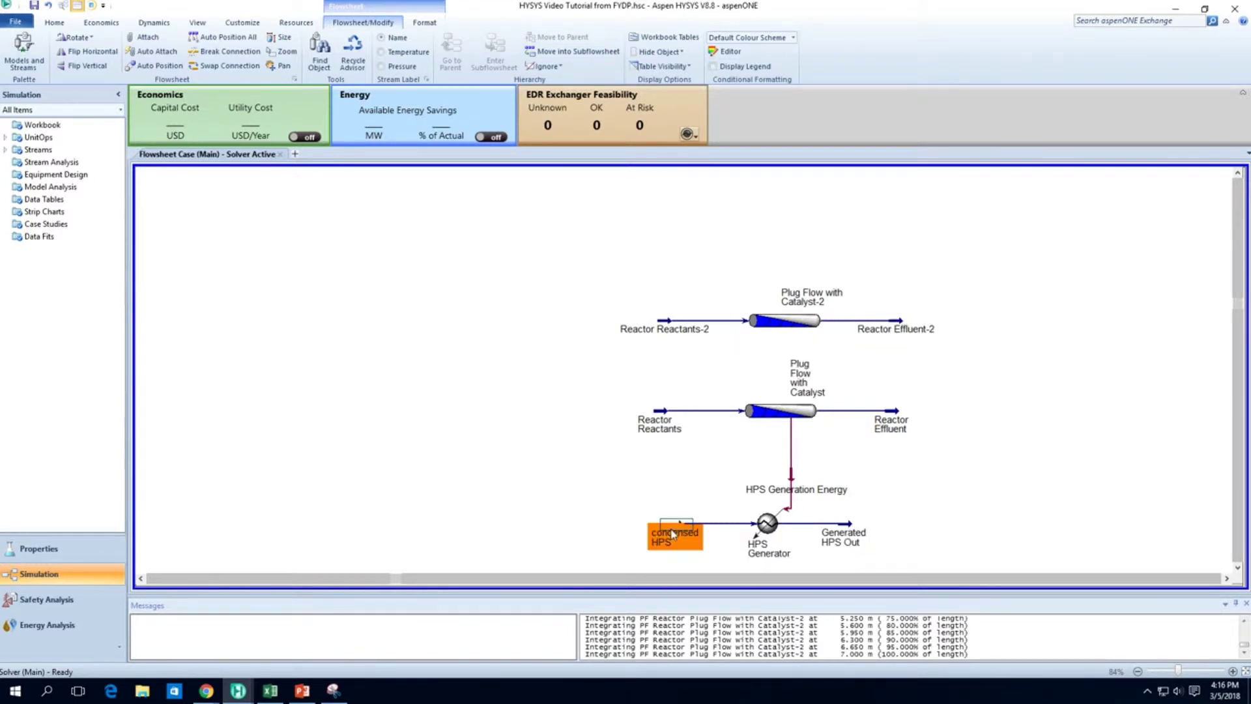
{"action": "left_click", "coordinate": [392, 184]}
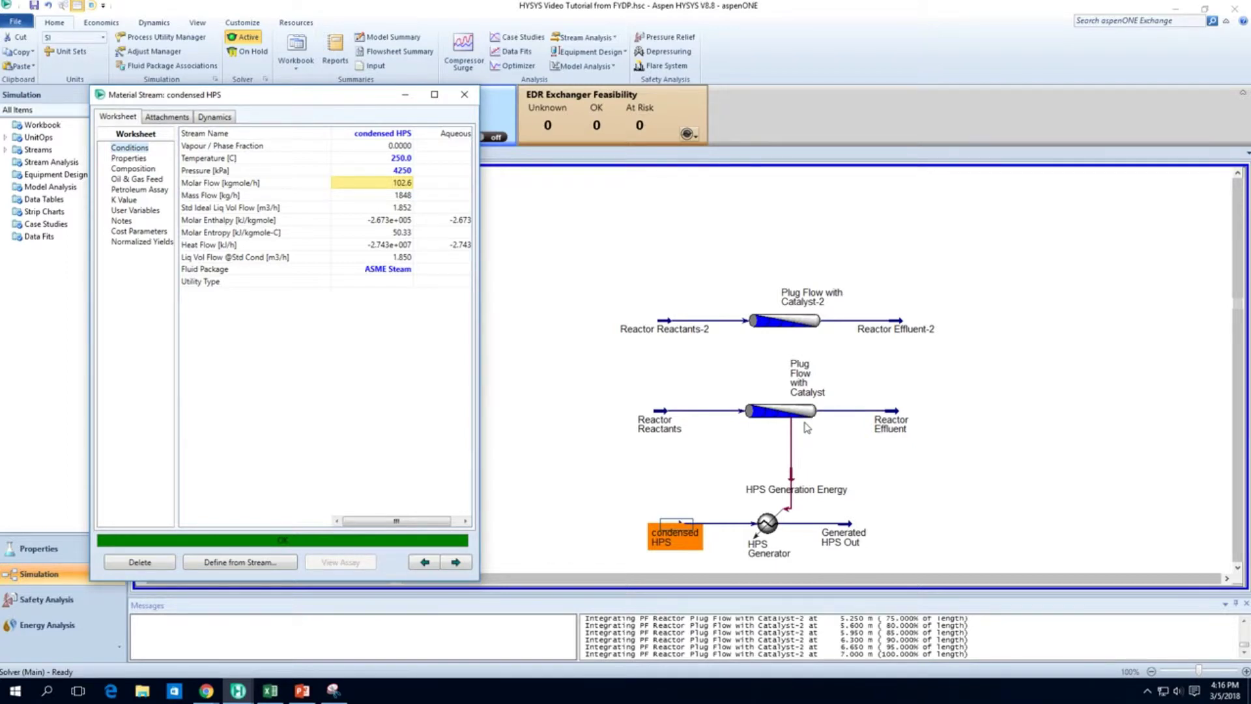
- Set the Reactor Reactants-2 feed temperature to 250 C
{"action": "double_click", "coordinate": [666, 331]}
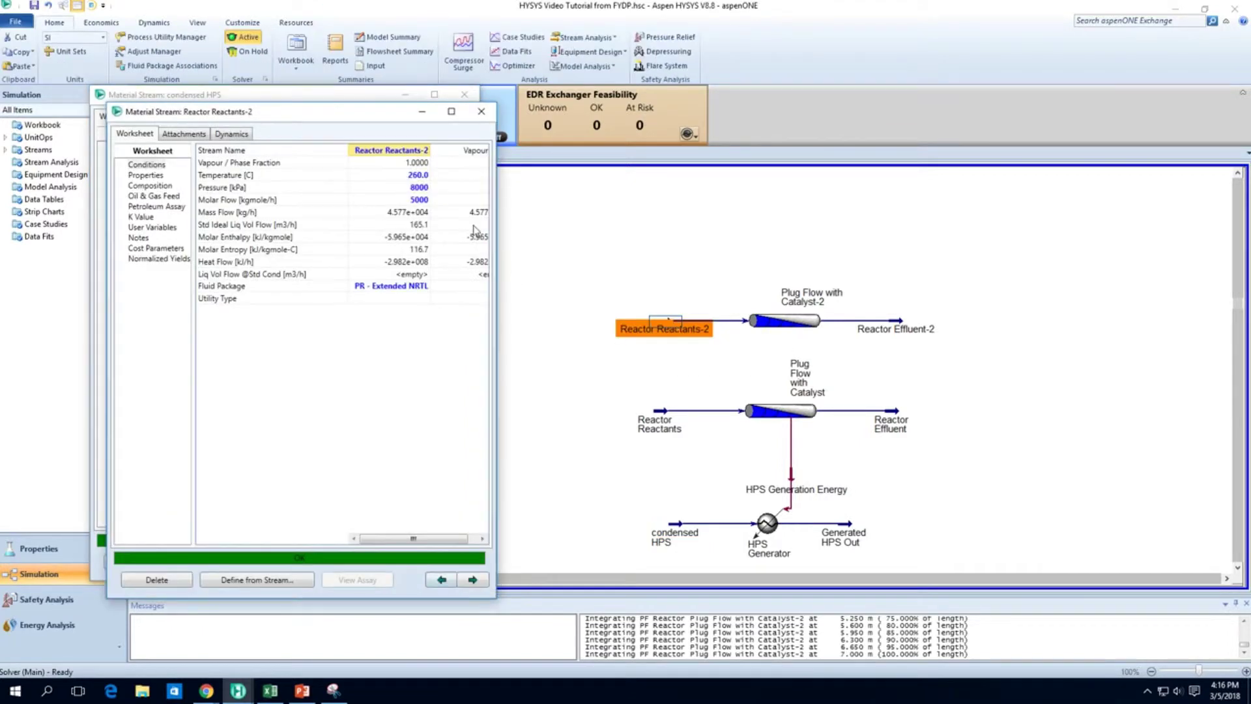
{"action": "left_click", "coordinate": [418, 177]}
{"action": "type", "text": "250"}
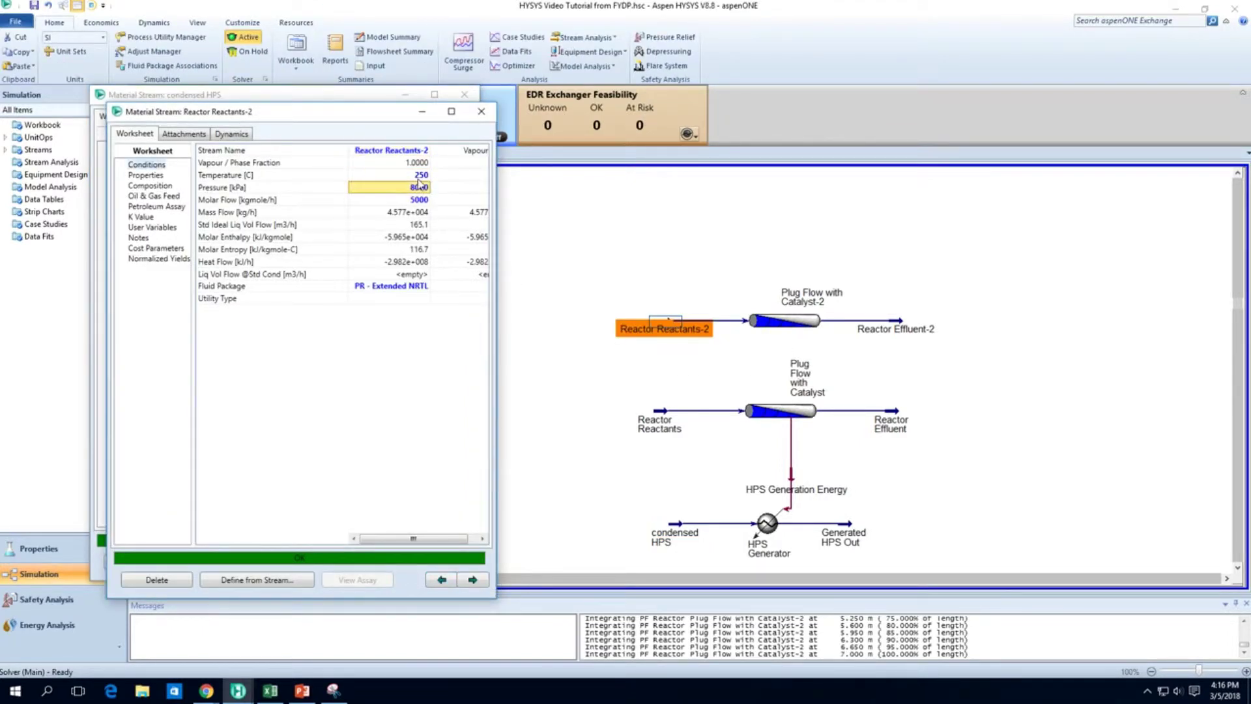
{"action": "key", "text": "Return"}
- Set the Reactor Reactants feed temperature to 250 C too
{"action": "double_click", "coordinate": [670, 421]}
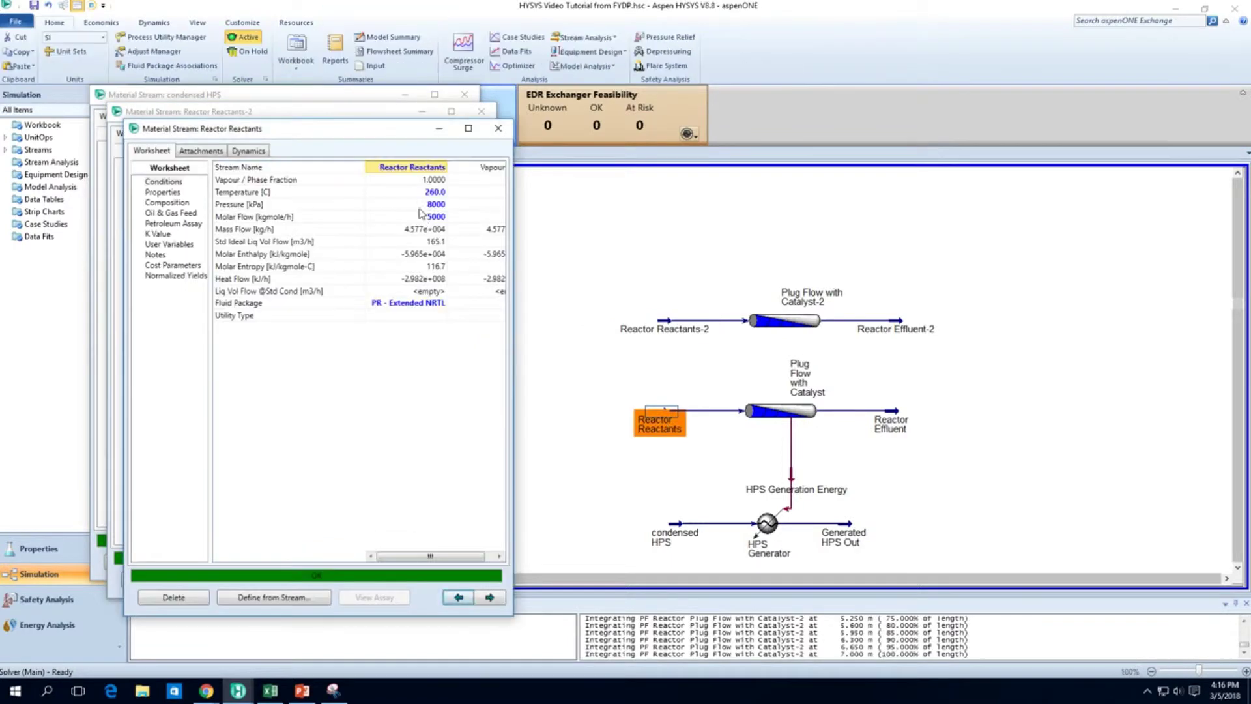
{"action": "left_click", "coordinate": [419, 193]}
{"action": "type", "text": "250"}
{"action": "key", "text": "Return"}
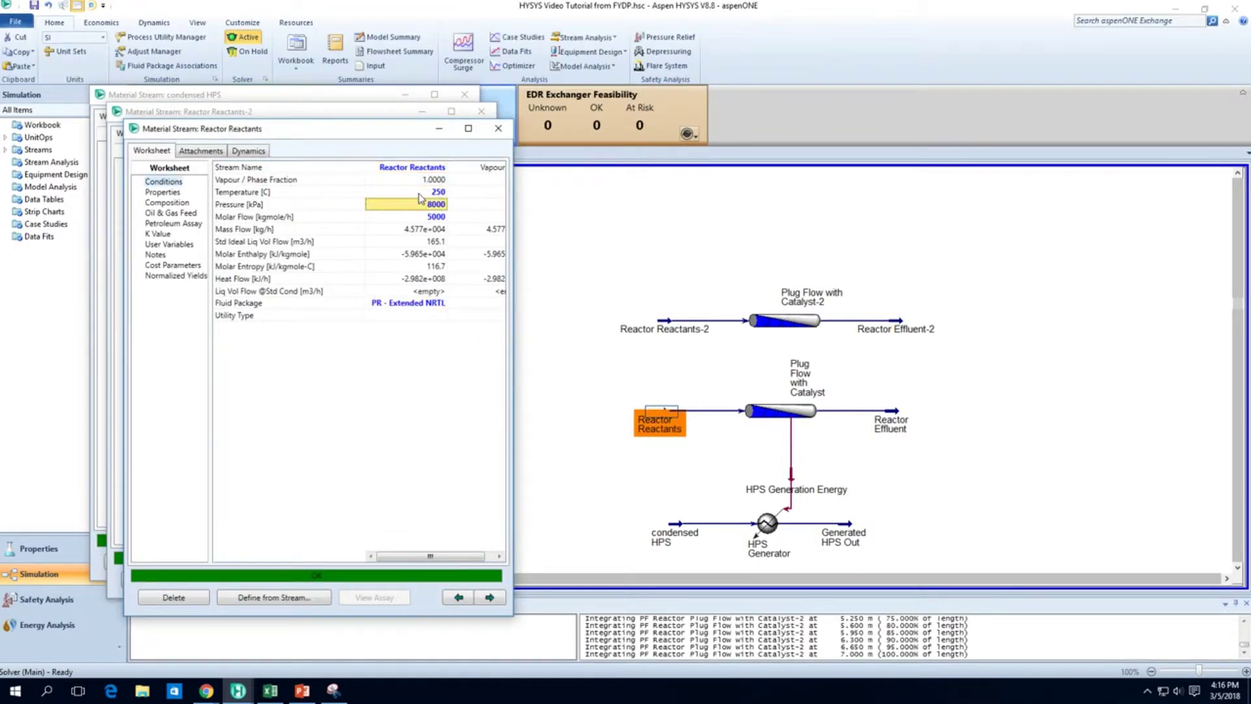
{"action": "left_click", "coordinate": [687, 497]}
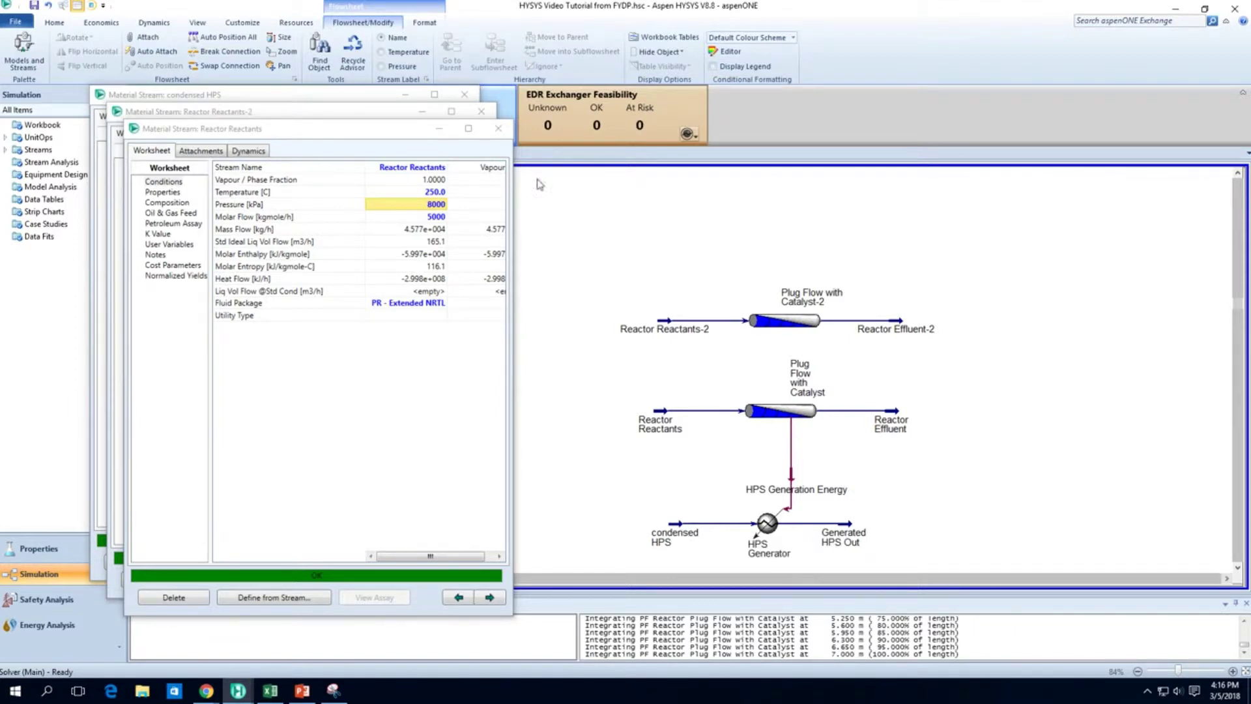
{"action": "mouse_move", "coordinate": [785, 417]}
{"action": "mouse_move", "coordinate": [844, 530]}
{"action": "mouse_move", "coordinate": [899, 426]}
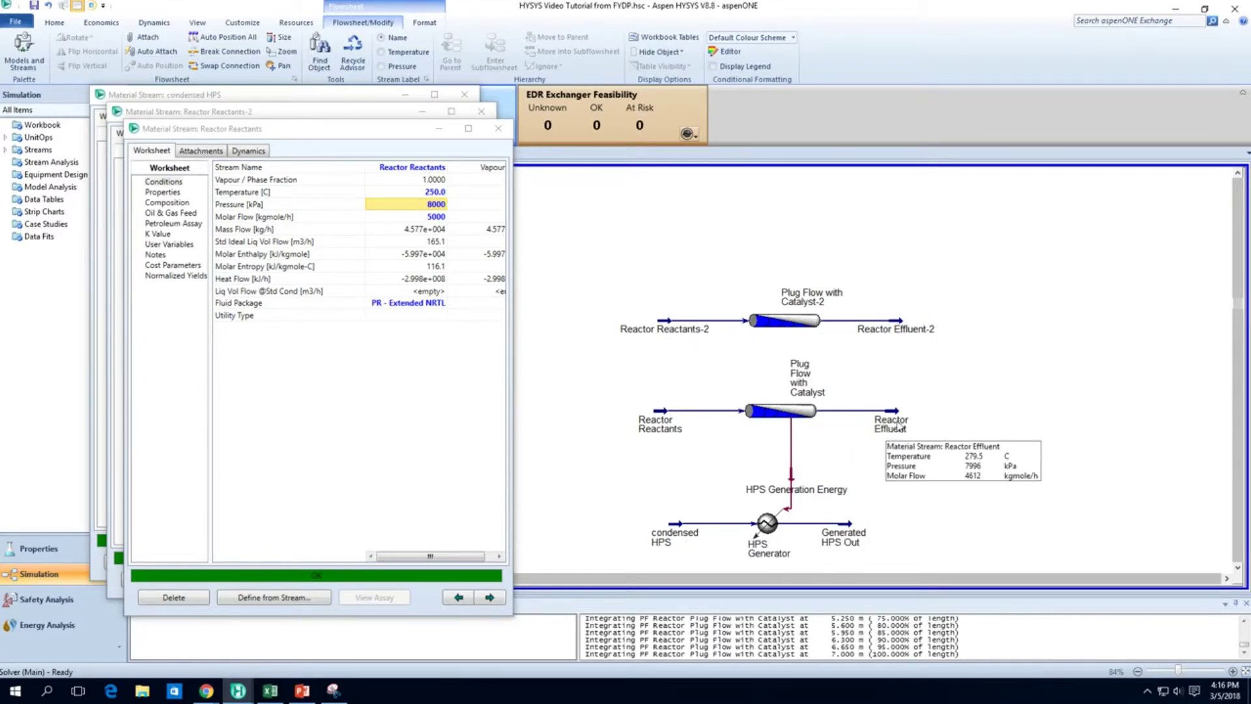
- Close the reactor, Reactor Reactants, Reactor Reactants-2 and condensed HPS windows
{"action": "double_click", "coordinate": [800, 416]}
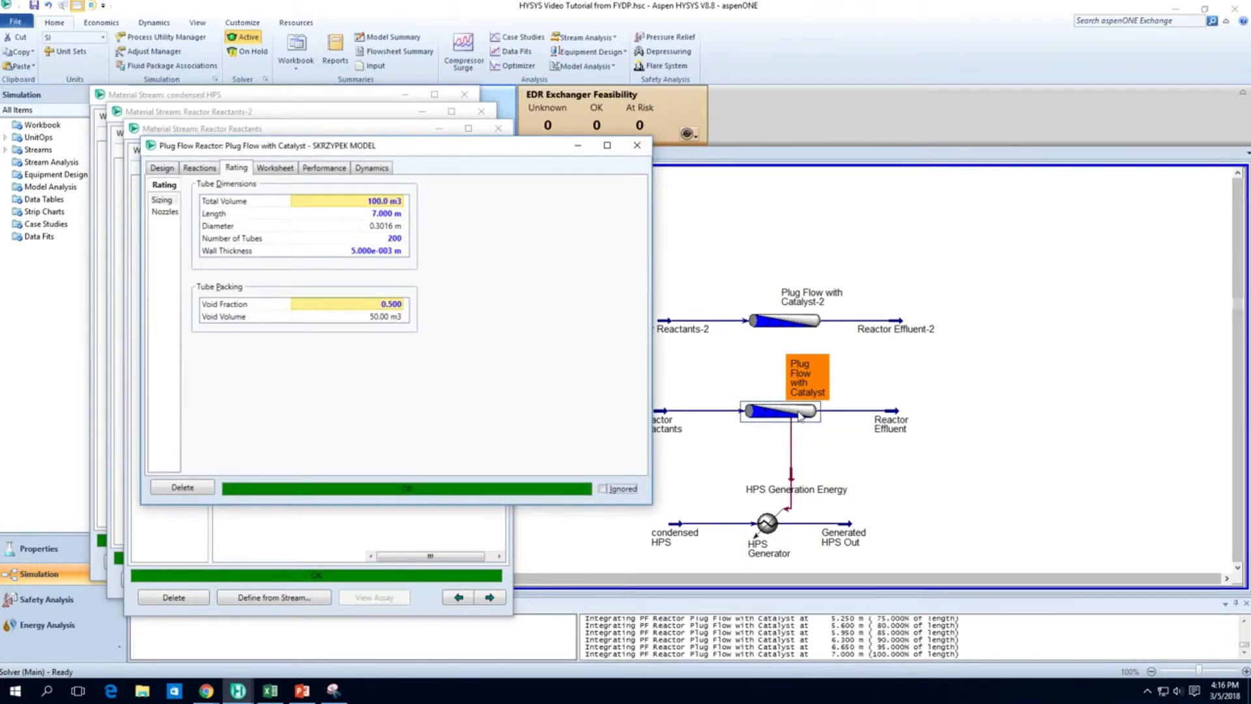
{"action": "left_click", "coordinate": [638, 144]}
{"action": "left_click", "coordinate": [498, 128]}
{"action": "left_click", "coordinate": [482, 112]}
{"action": "left_click", "coordinate": [465, 95]}
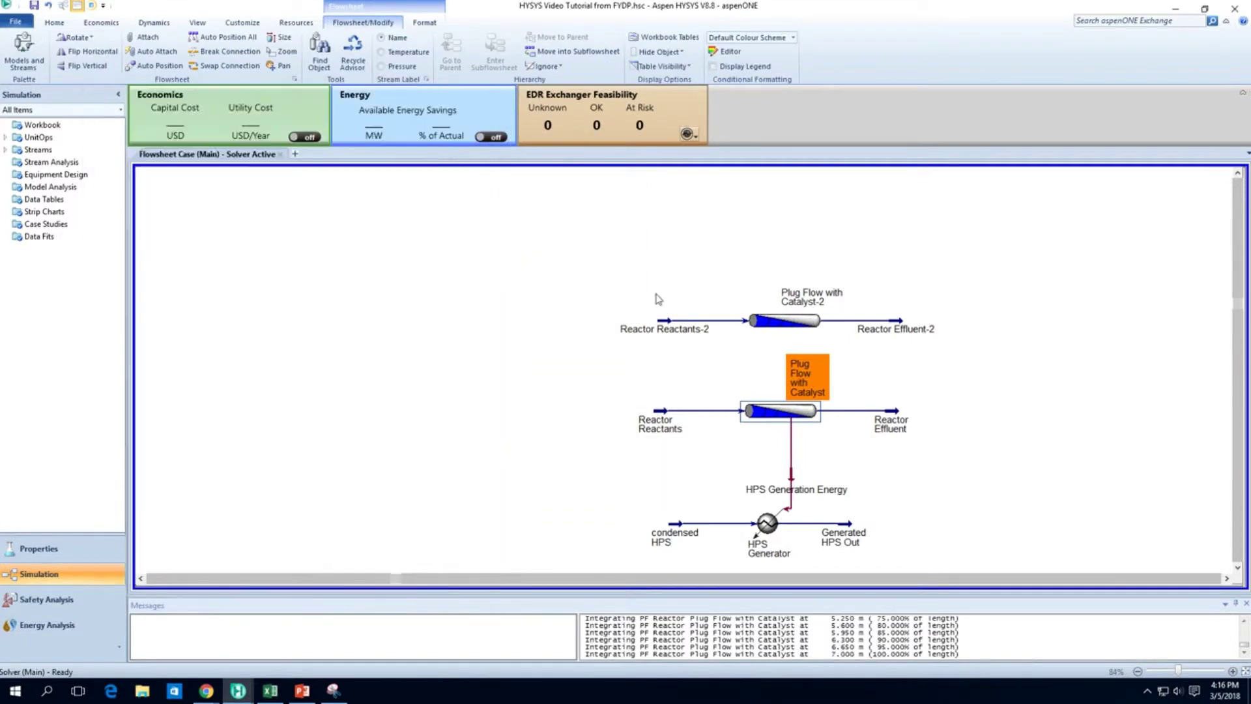
- Compare both effluents' component molar flows (methanol 193.78 vs 175.03), then close them
{"action": "mouse_move", "coordinate": [899, 330]}
{"action": "mouse_move", "coordinate": [898, 419]}
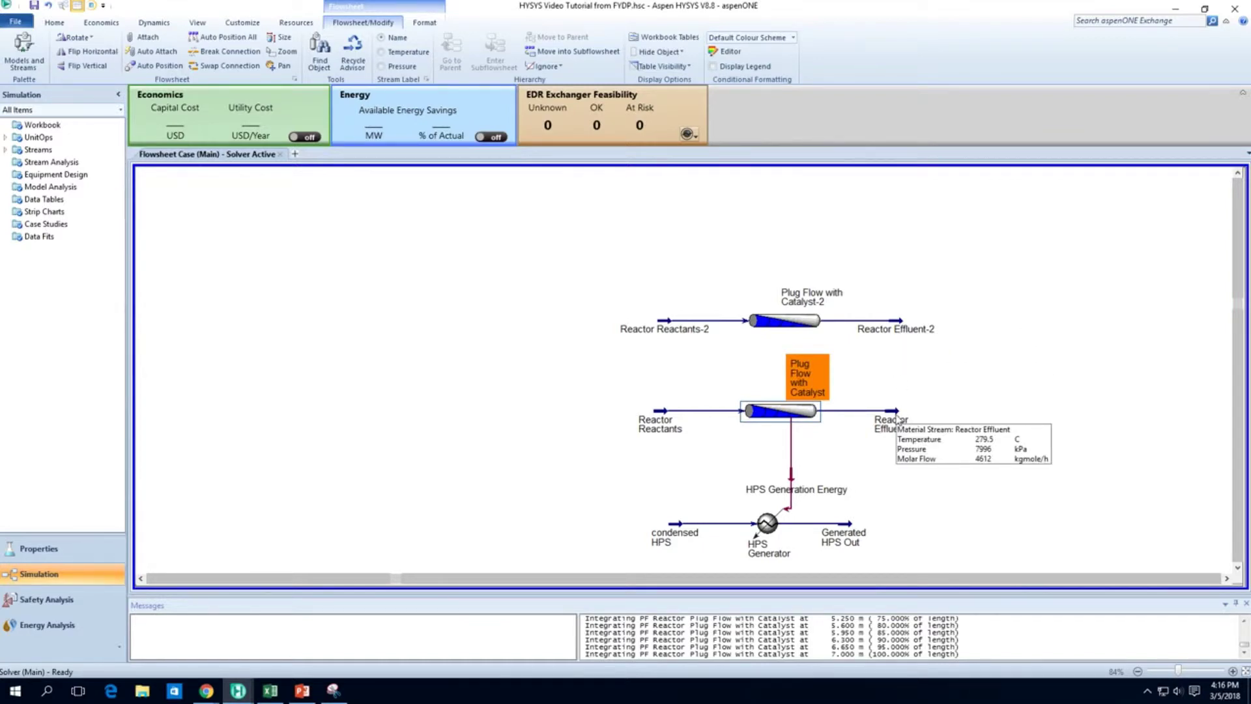
{"action": "mouse_move", "coordinate": [794, 418]}
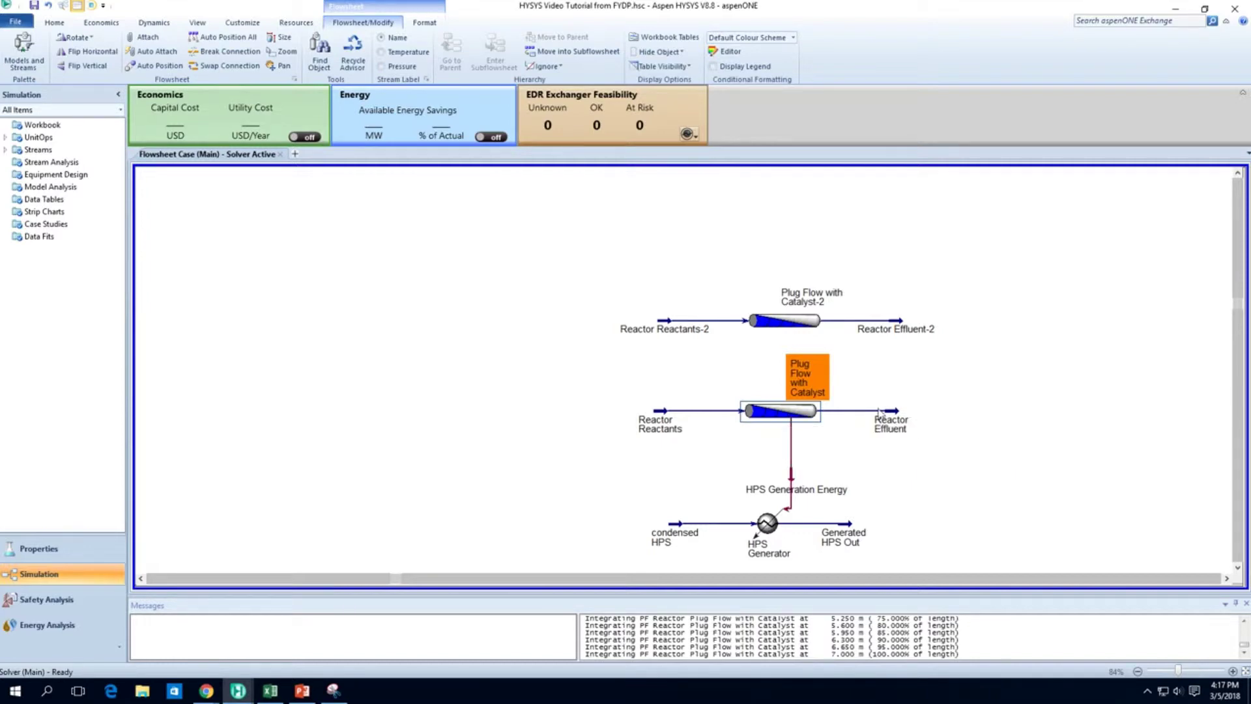
{"action": "double_click", "coordinate": [899, 418]}
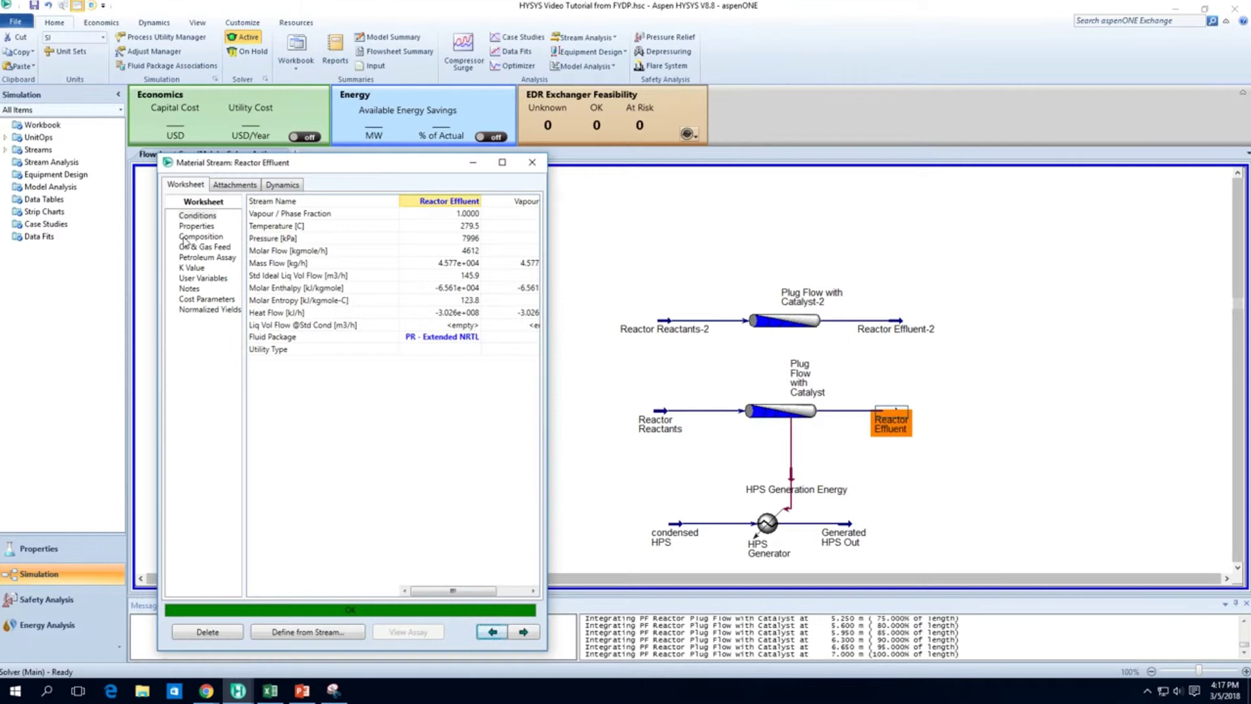
{"action": "left_click", "coordinate": [188, 238]}
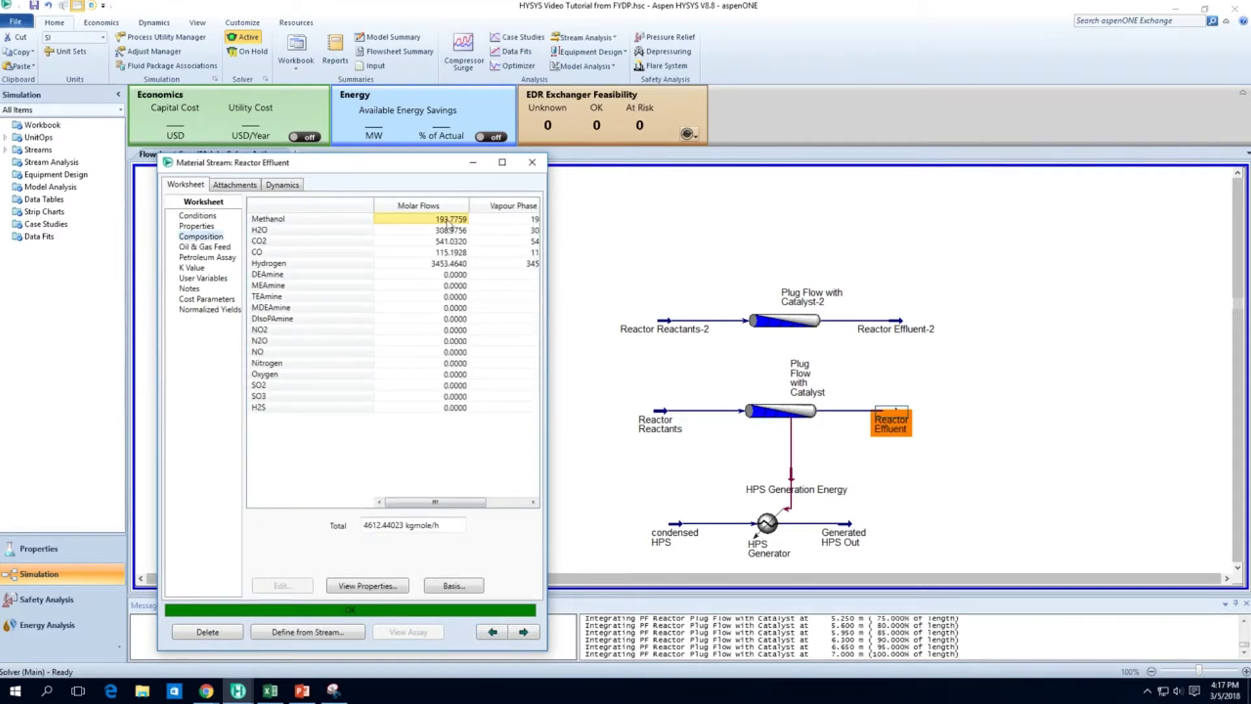
{"action": "double_click", "coordinate": [910, 331]}
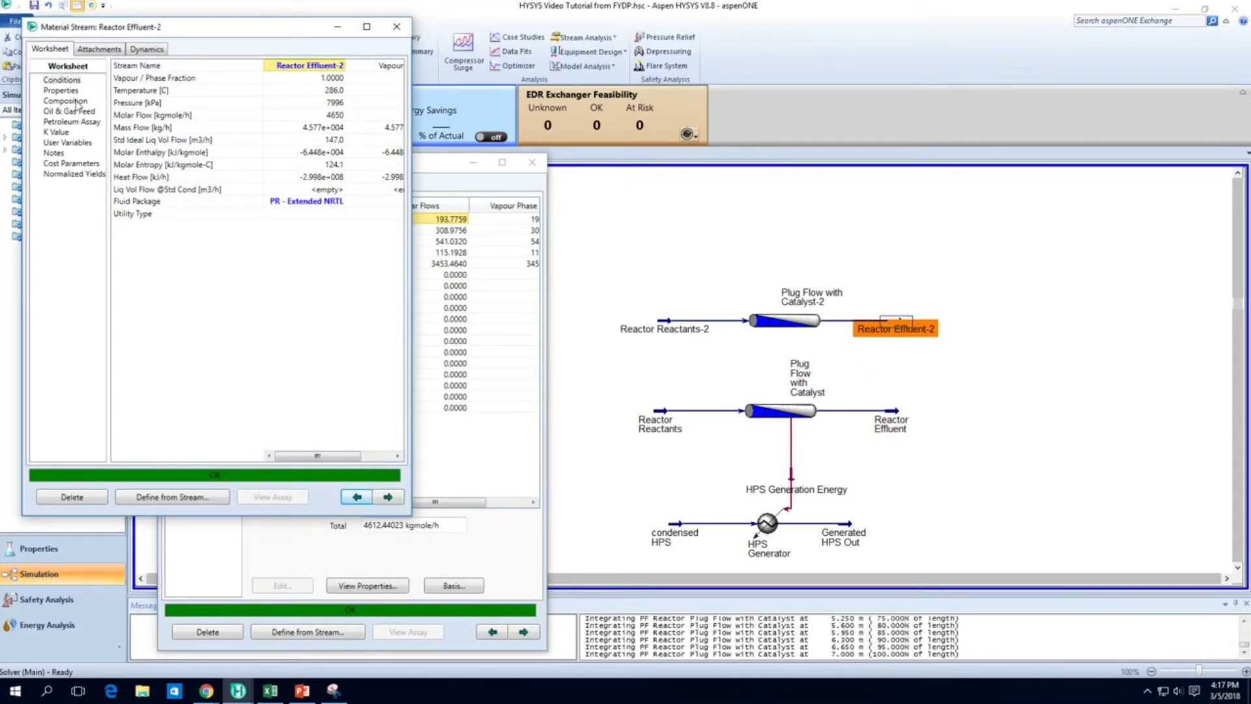
{"action": "left_click", "coordinate": [70, 101]}
{"action": "left_click_drag", "start_coordinate": [219, 26], "coordinate": [773, 181]}
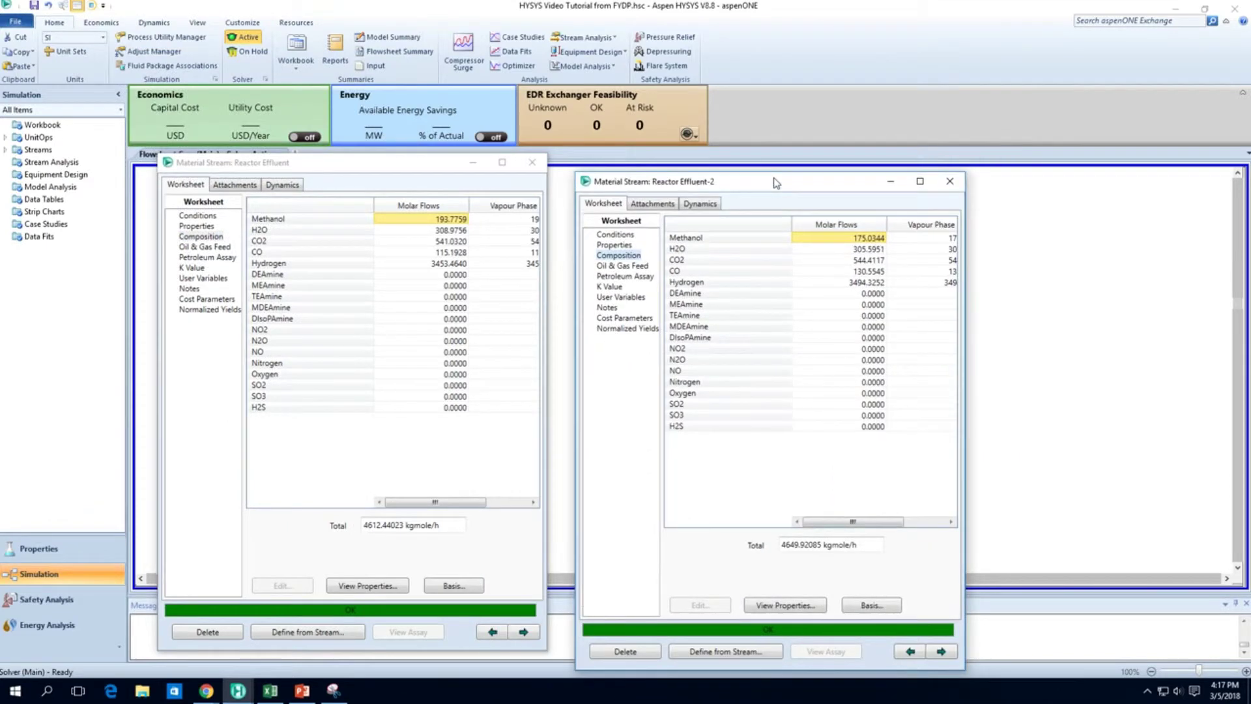
{"action": "left_click", "coordinate": [461, 222]}
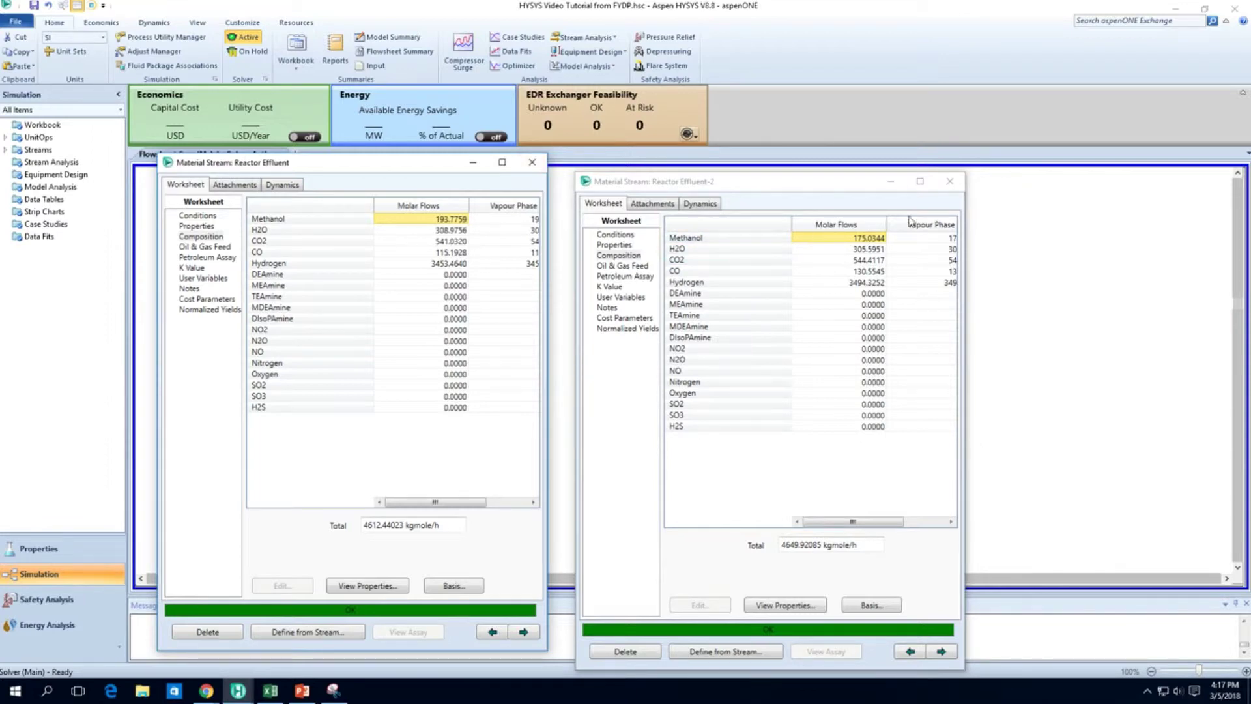
{"action": "left_click", "coordinate": [950, 181]}
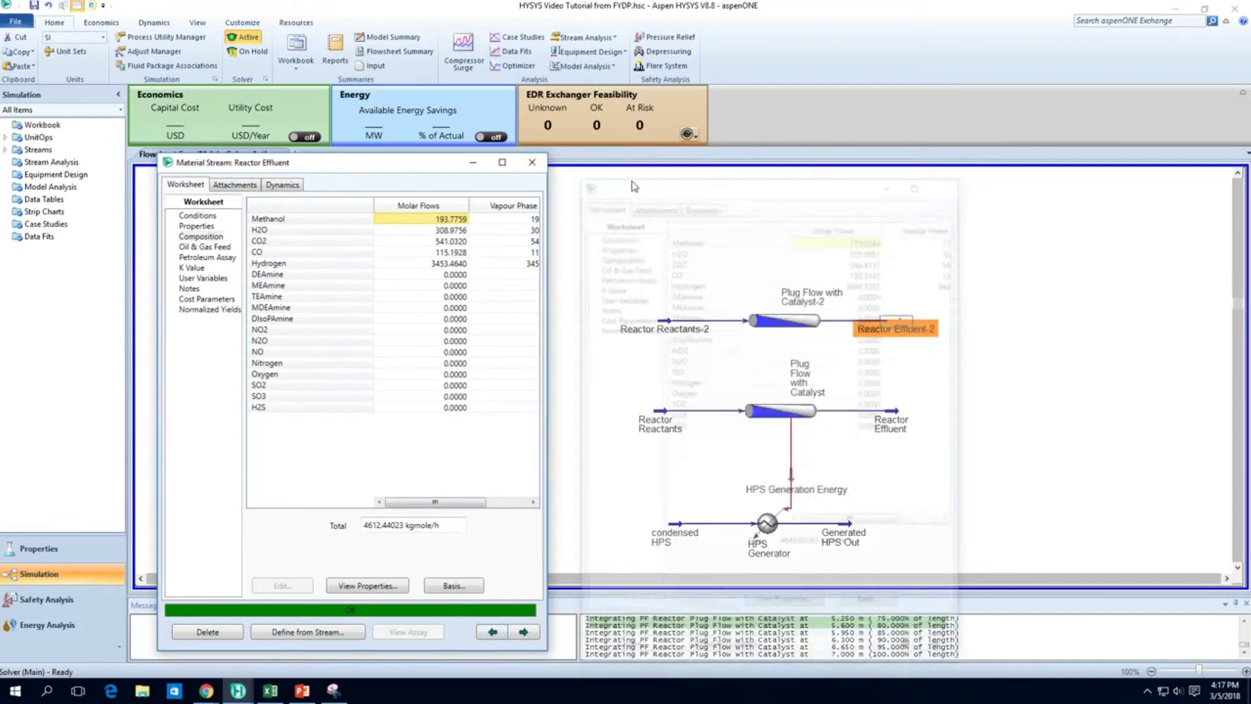
{"action": "left_click", "coordinate": [531, 162]}
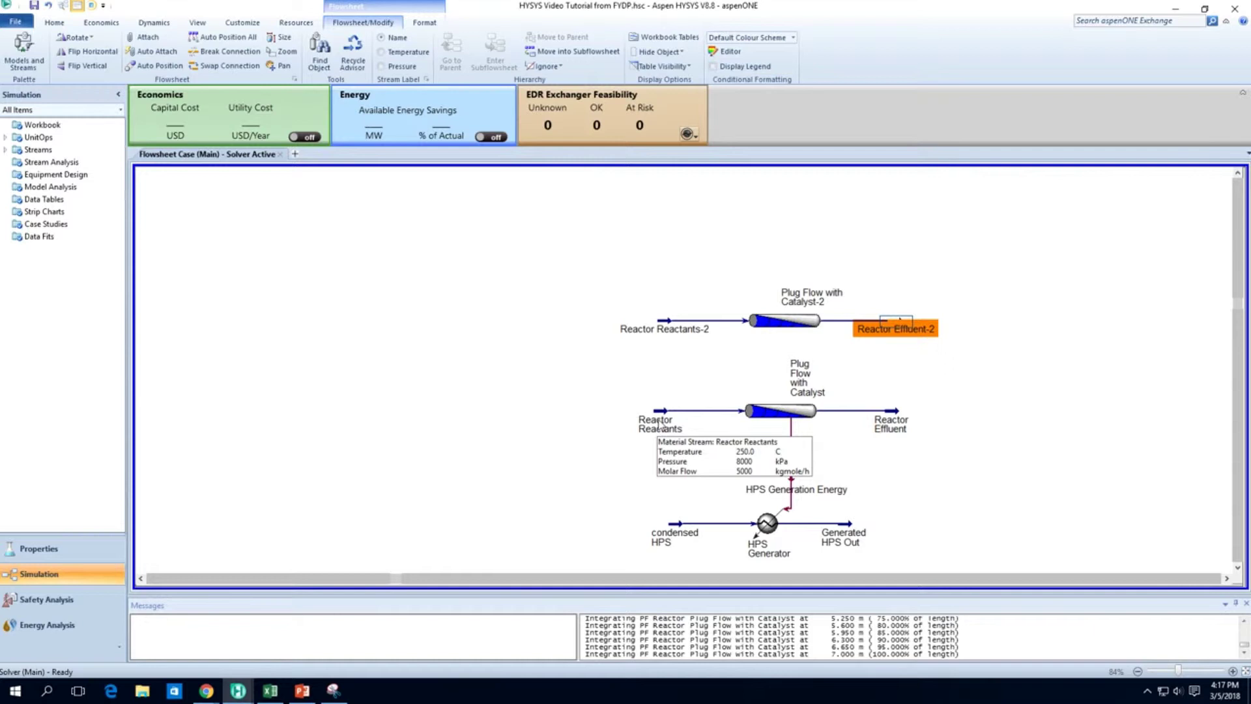
- Save the case and set the reactor's wall heat transfer to 50000 W/m2-C
{"action": "key", "text": "ctrl+s"}
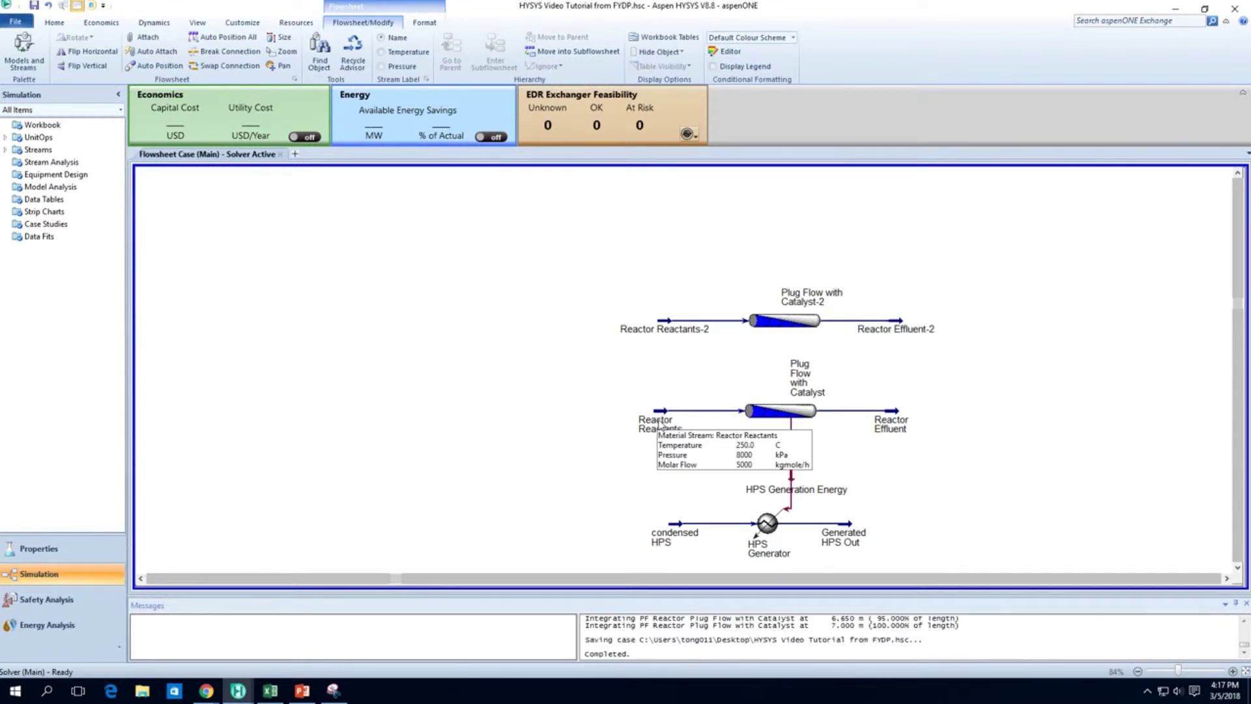
{"action": "double_click", "coordinate": [782, 420]}
{"action": "left_click", "coordinate": [52, 52]}
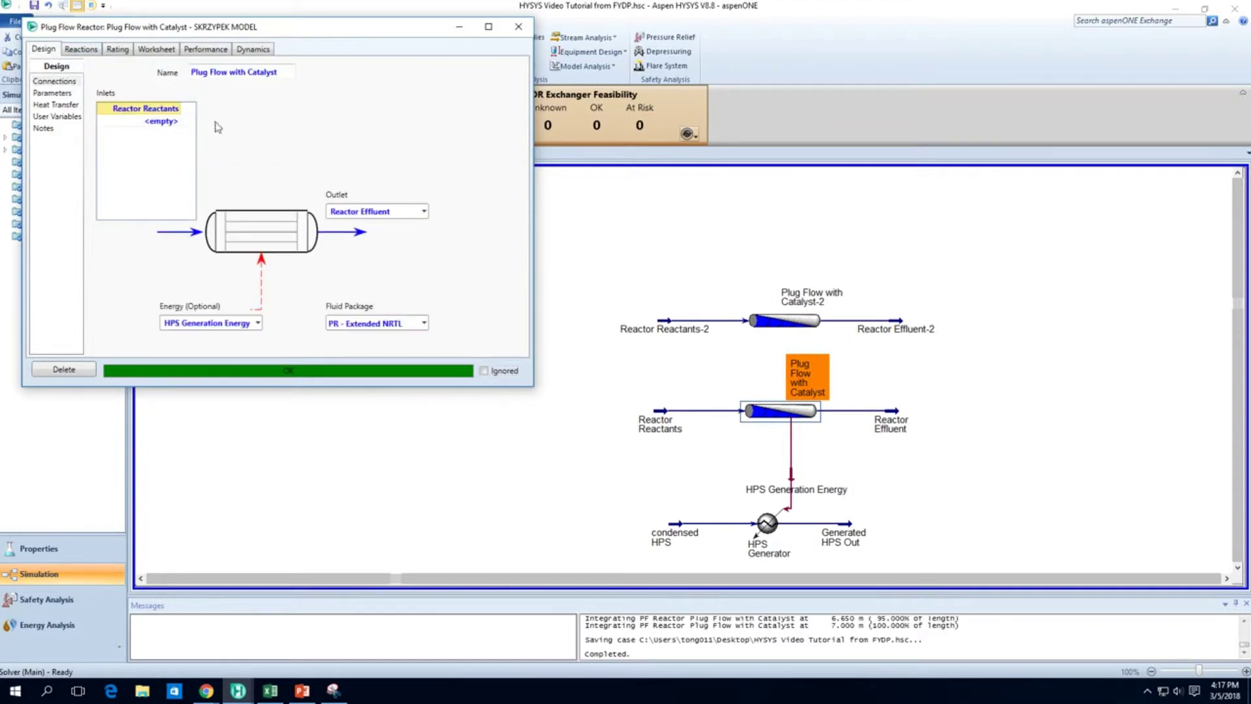
{"action": "left_click", "coordinate": [47, 116]}
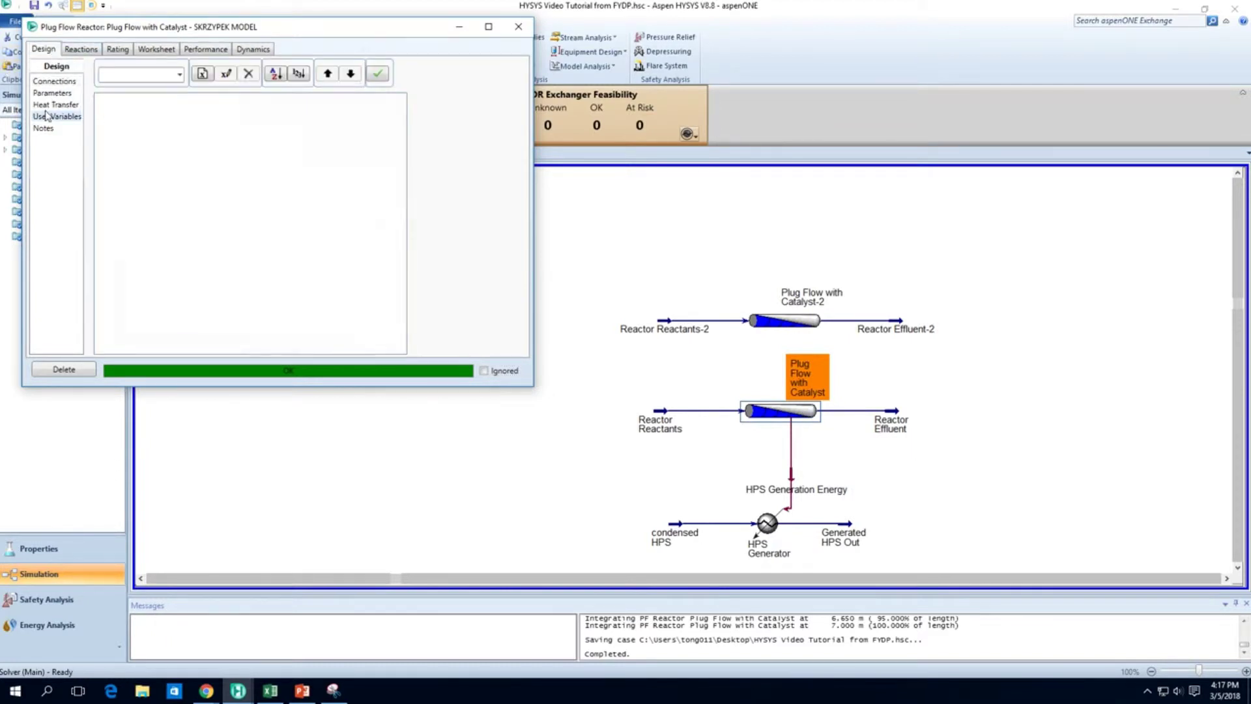
{"action": "left_click", "coordinate": [53, 105]}
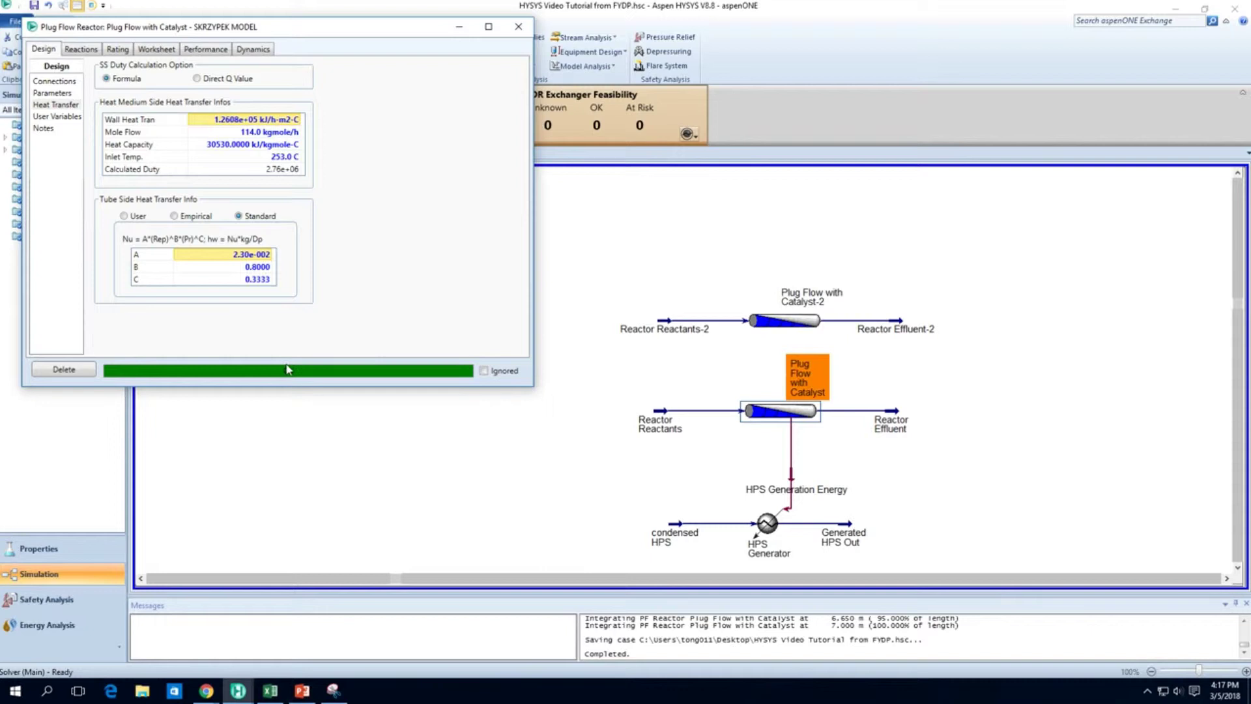
{"action": "type", "text": "50000"}
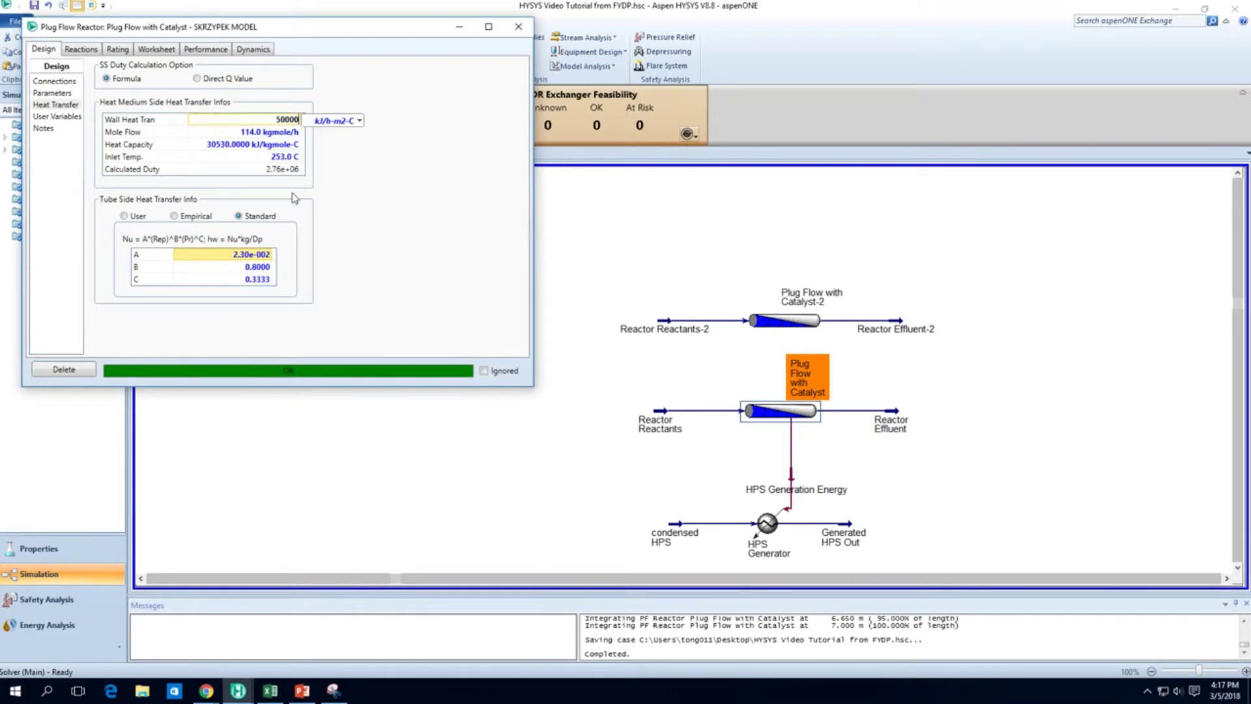
{"action": "left_click", "coordinate": [359, 120]}
{"action": "left_click", "coordinate": [352, 168]}
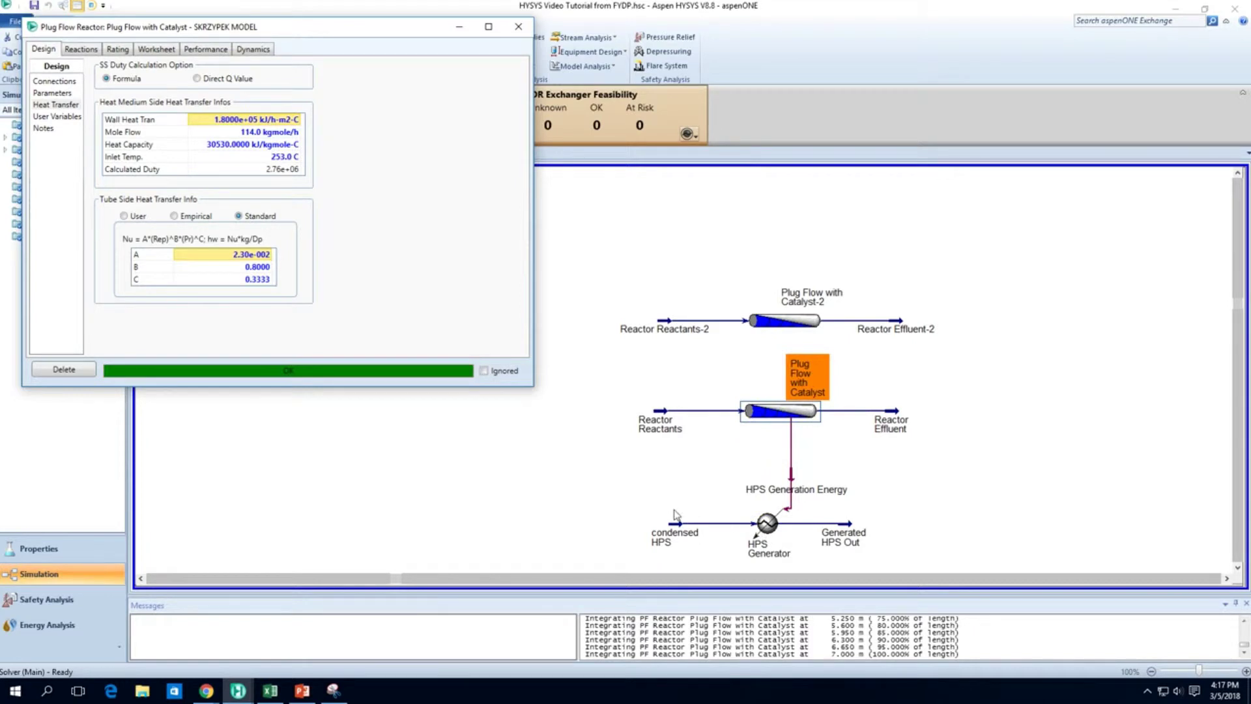
- Set the reactor's heat-medium mole flow to 89.45 kgmole/h
{"action": "left_click", "coordinate": [680, 528]}
{"action": "mouse_move", "coordinate": [682, 529]}
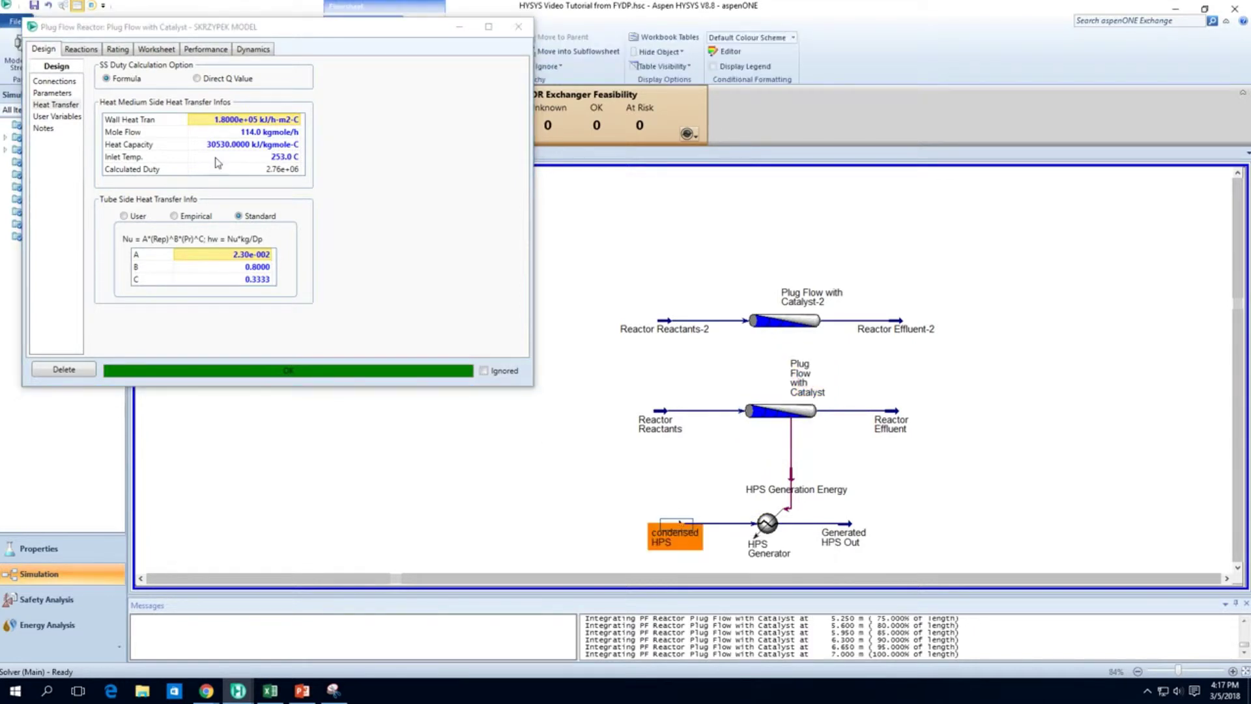
{"action": "left_click", "coordinate": [263, 132]}
{"action": "type", "text": "89.45"}
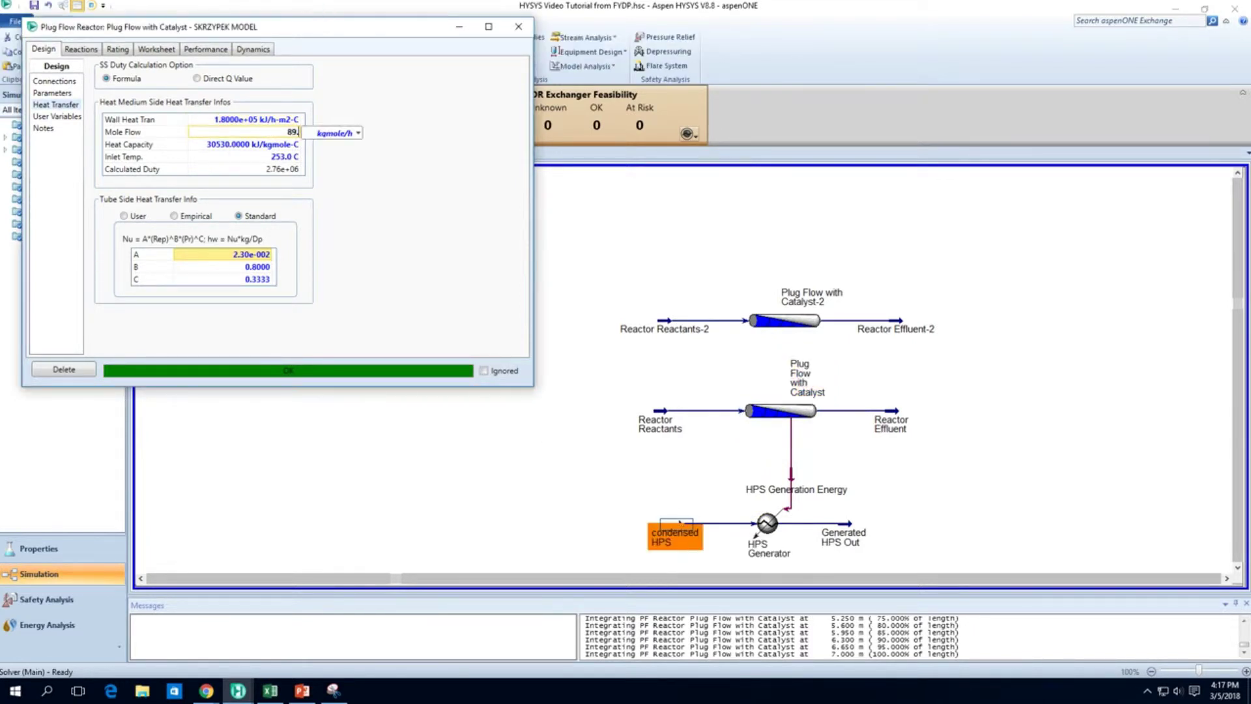
{"action": "key", "text": "Return"}
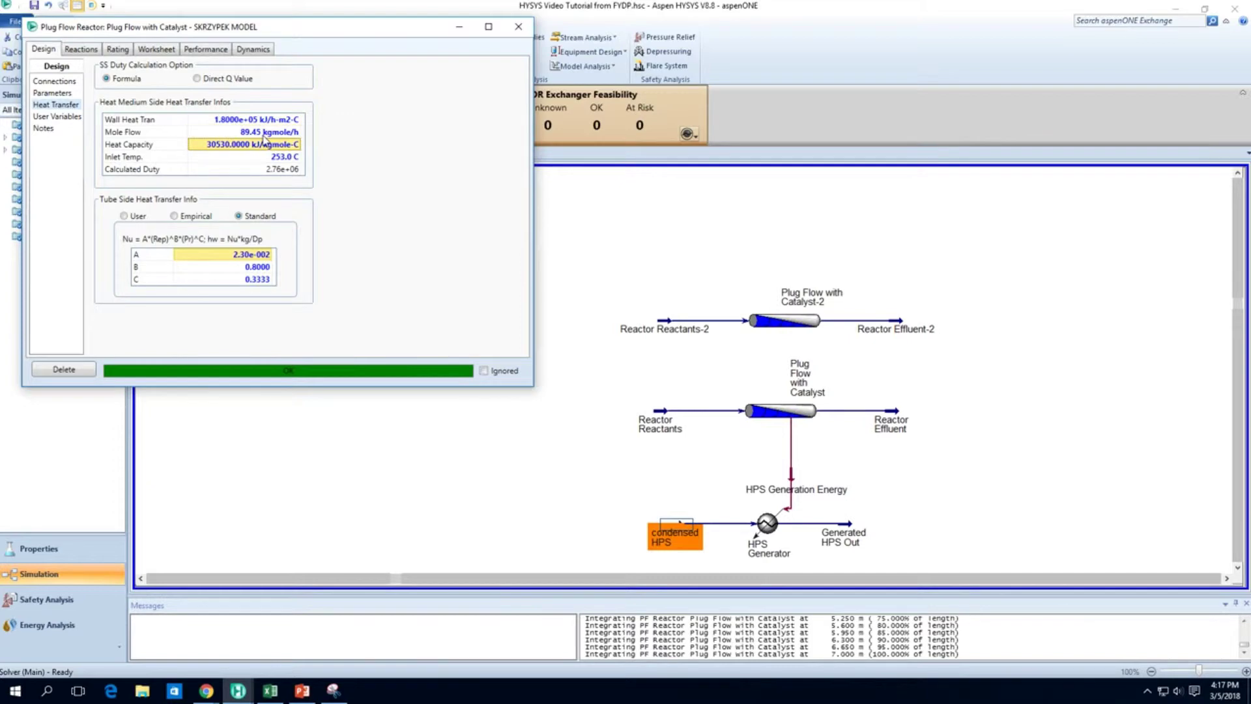
- Inspect the flowsheet stream data and save the case
{"action": "left_click", "coordinate": [680, 527]}
{"action": "mouse_move", "coordinate": [678, 530]}
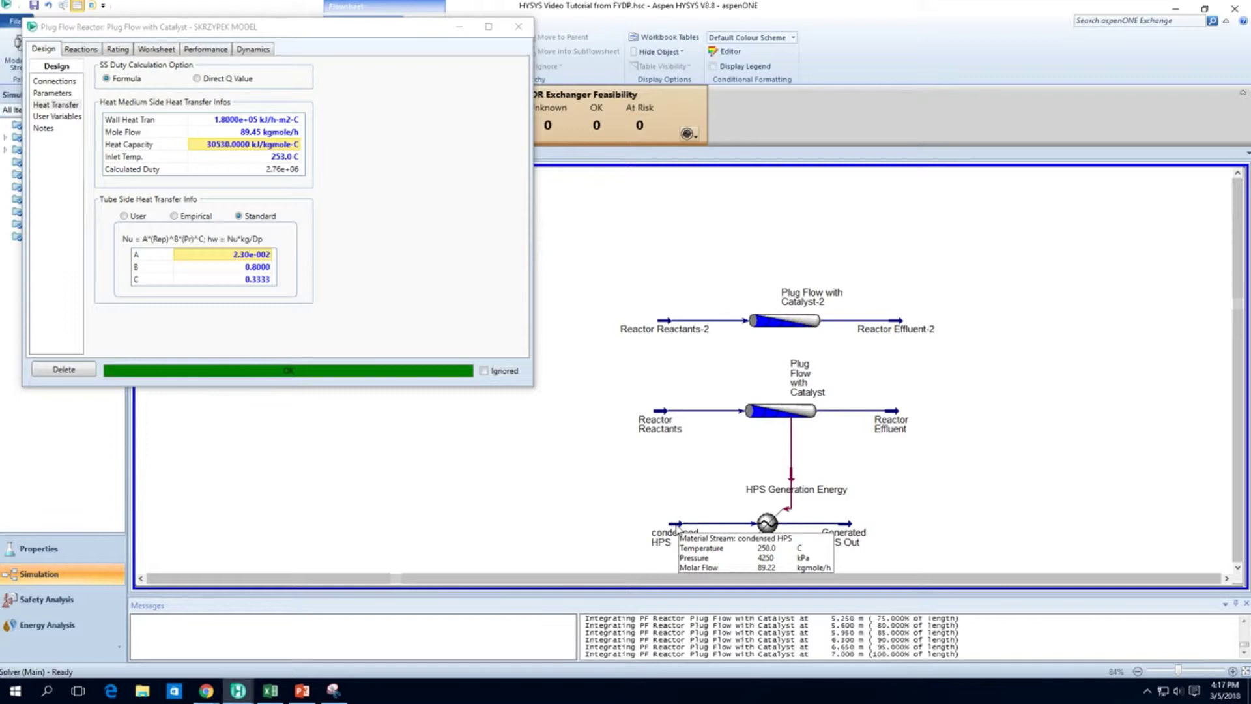
{"action": "mouse_move", "coordinate": [671, 423]}
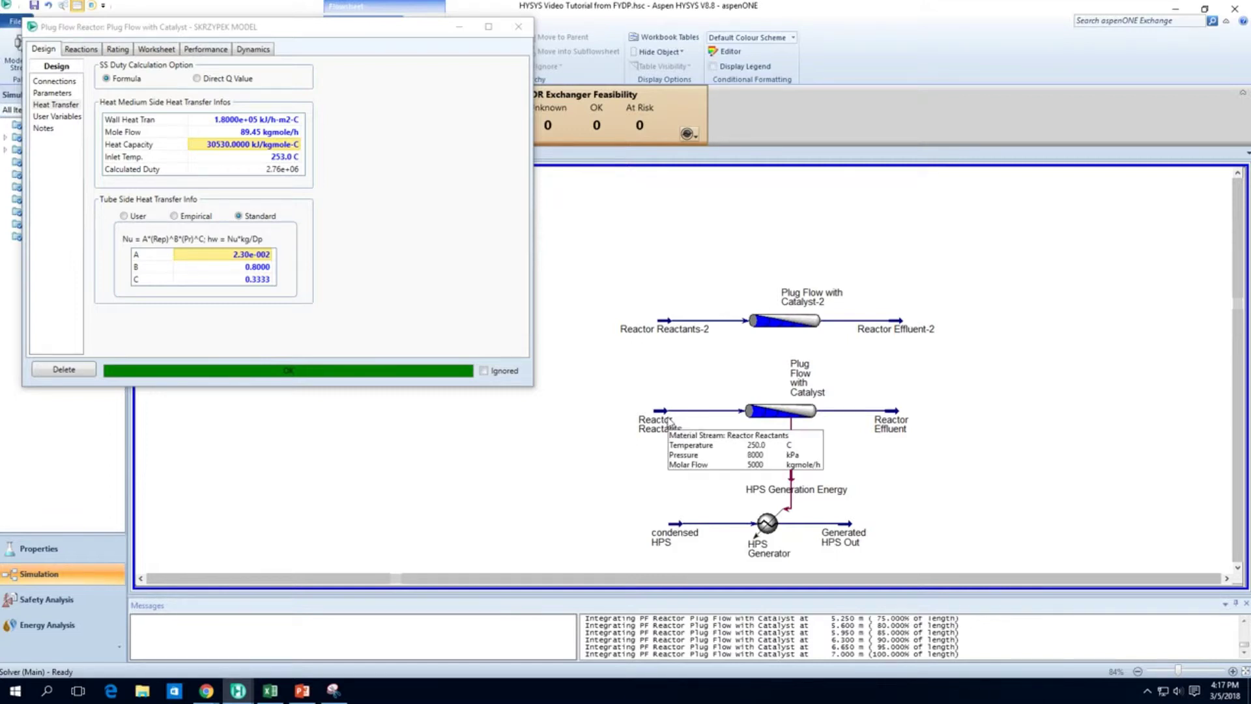
{"action": "mouse_move", "coordinate": [888, 416]}
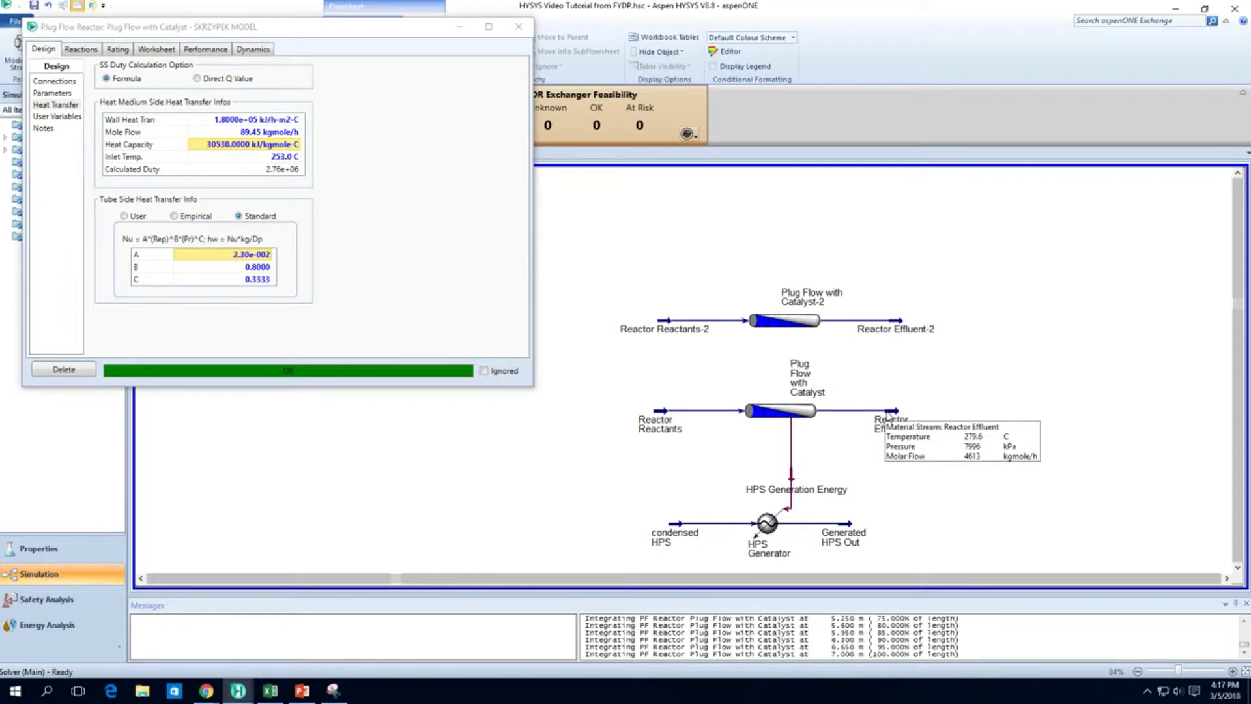
{"action": "key", "text": "ctrl+s"}
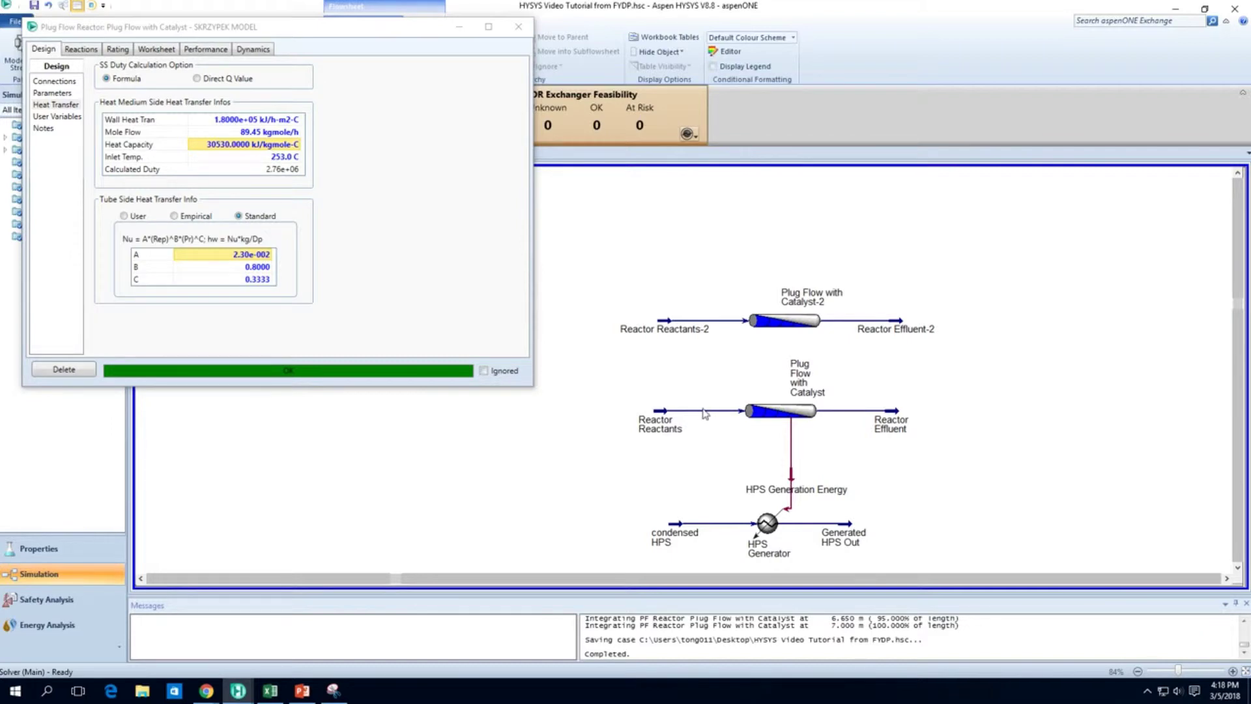
{"action": "mouse_move", "coordinate": [717, 412]}
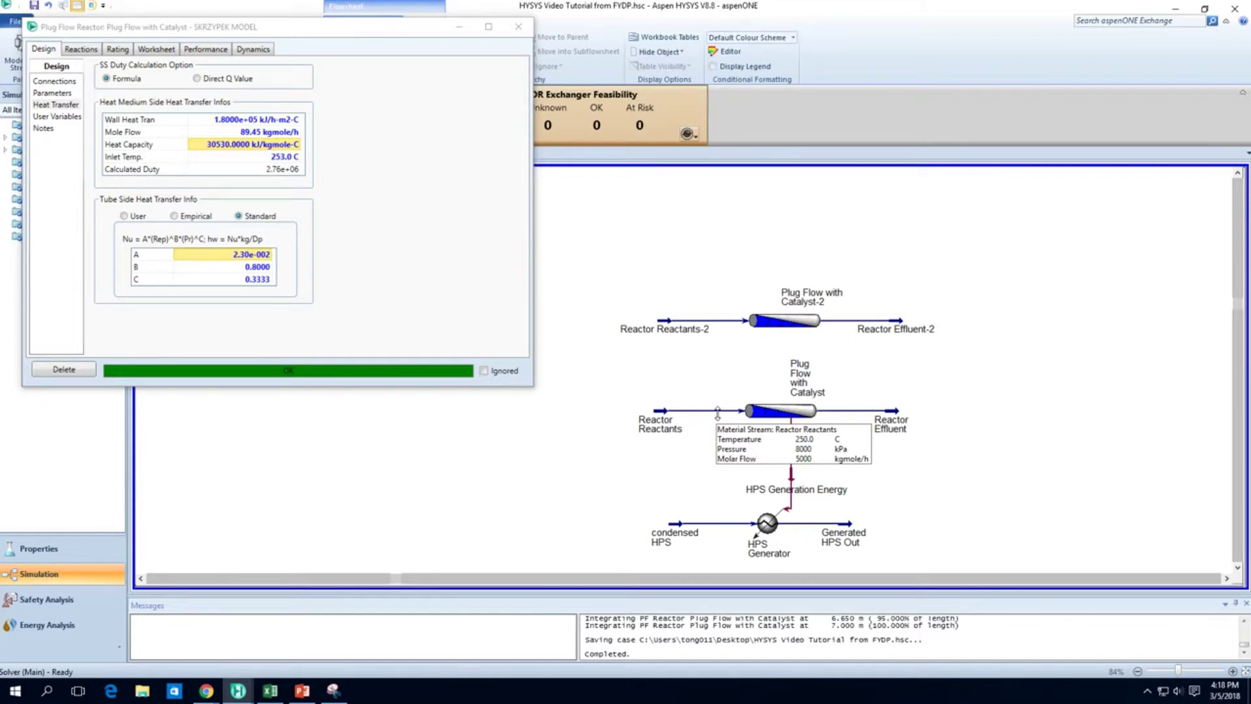
- View the reactor's Performance conditions table, with temperature peaking at 284.0 C
{"action": "double_click", "coordinate": [784, 412]}
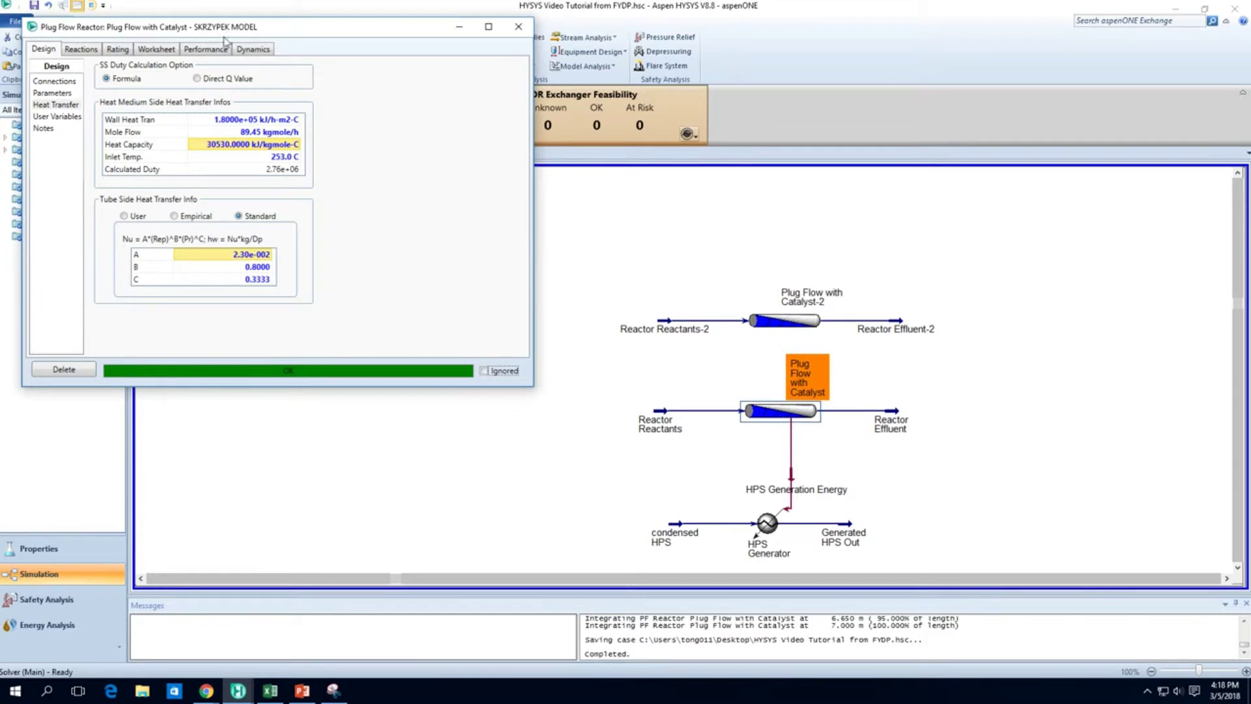
{"action": "left_click", "coordinate": [202, 49]}
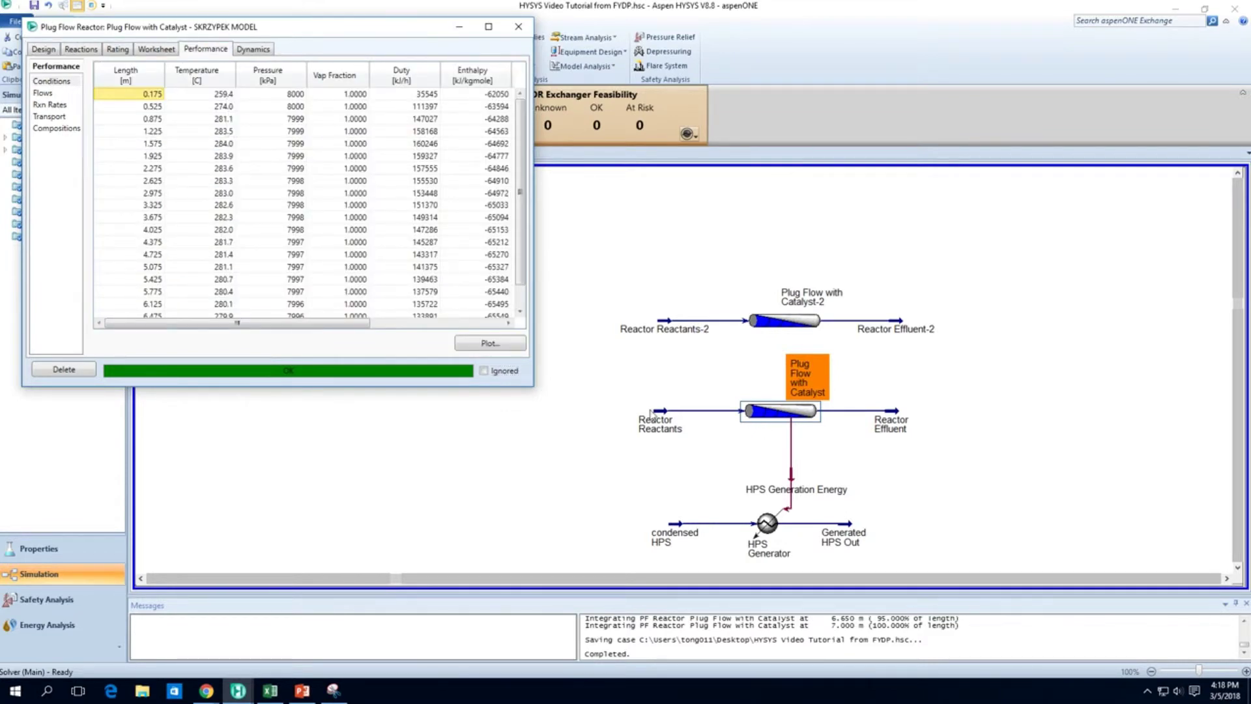
{"action": "left_click_drag", "start_coordinate": [324, 327], "coordinate": [241, 340]}
- Open the Reactor Reactants stream's properties
{"action": "left_click", "coordinate": [664, 419]}
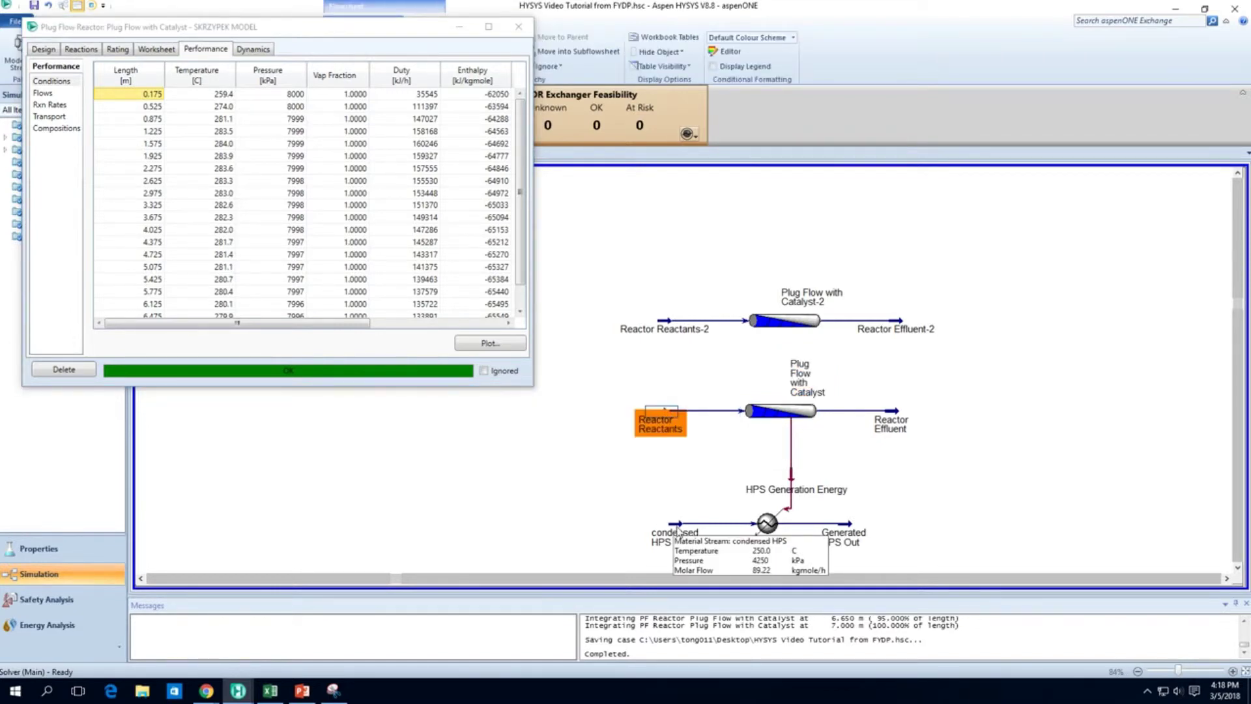
{"action": "mouse_move", "coordinate": [678, 429]}
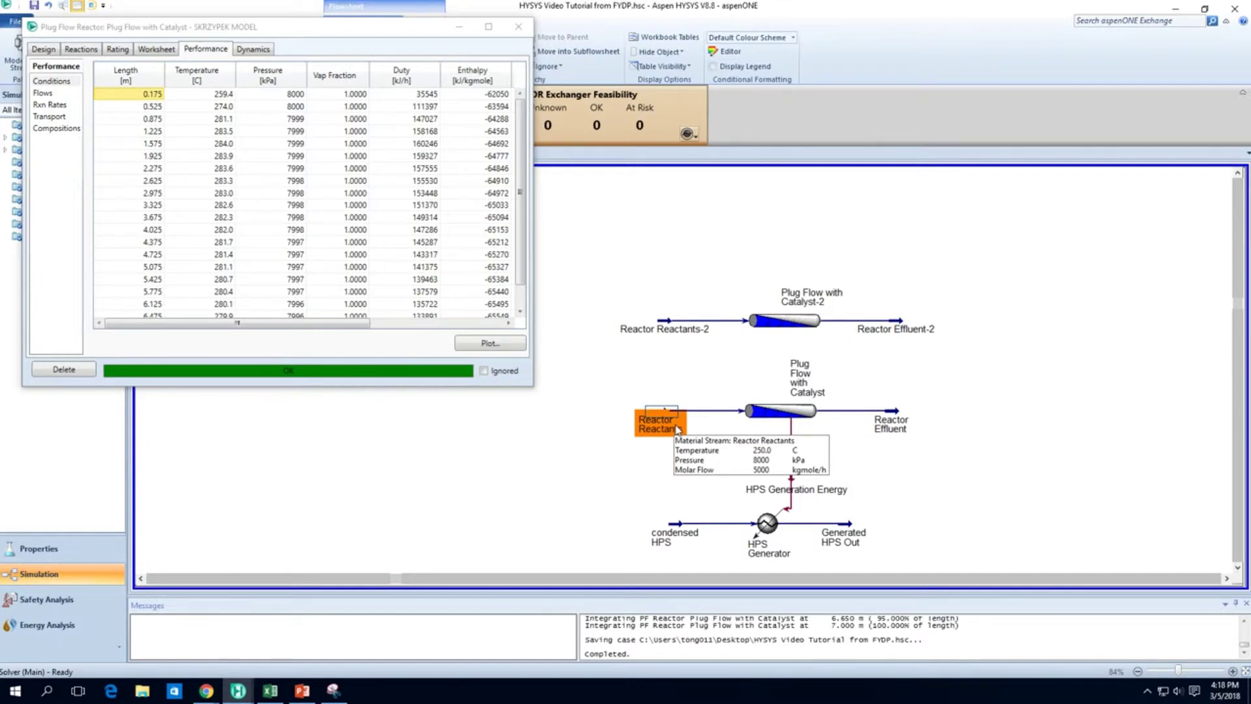
{"action": "mouse_move", "coordinate": [765, 423]}
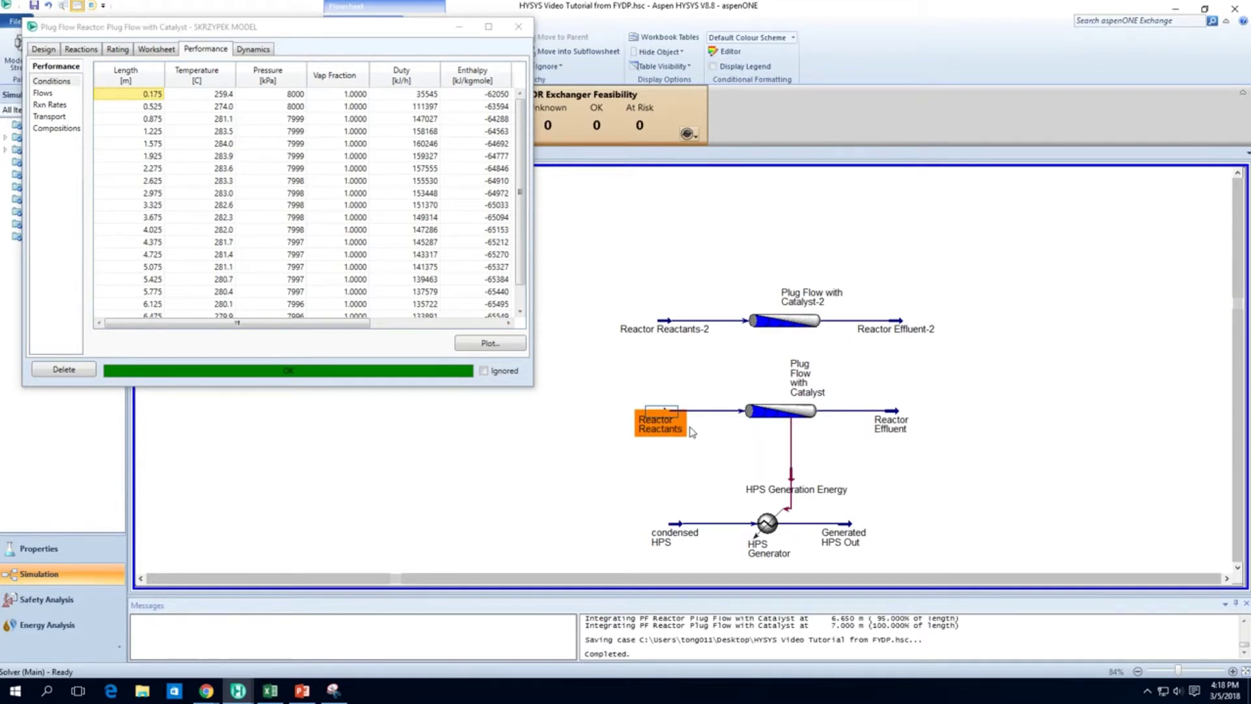
{"action": "double_click", "coordinate": [659, 422]}
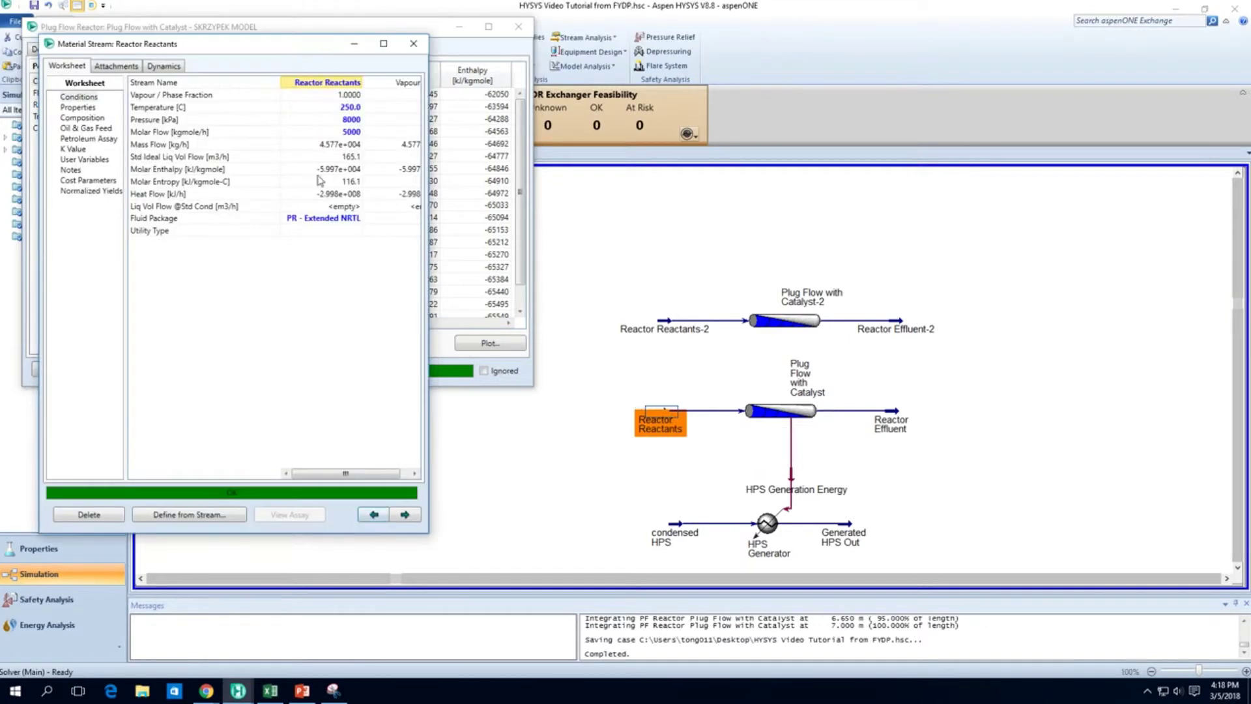
- Change the Reactor Reactants feed temperature to 230 C
{"action": "left_click", "coordinate": [341, 109]}
{"action": "type", "text": "230"}
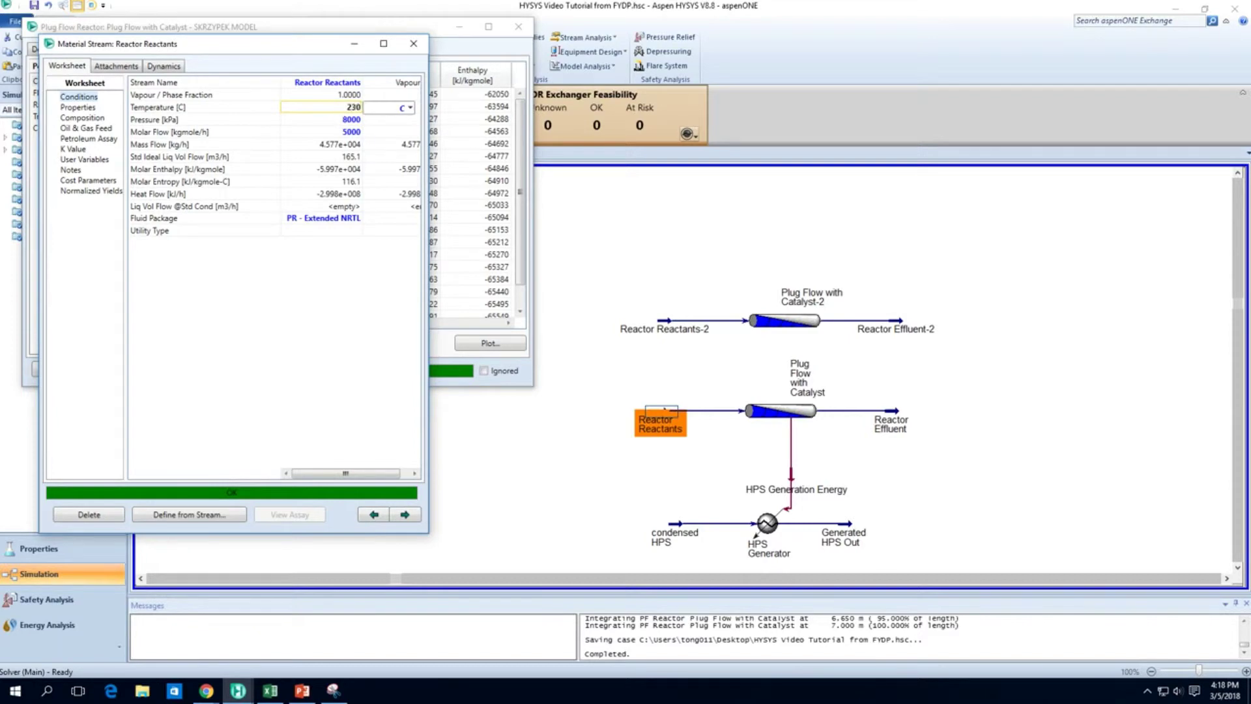
{"action": "key", "text": "Return"}
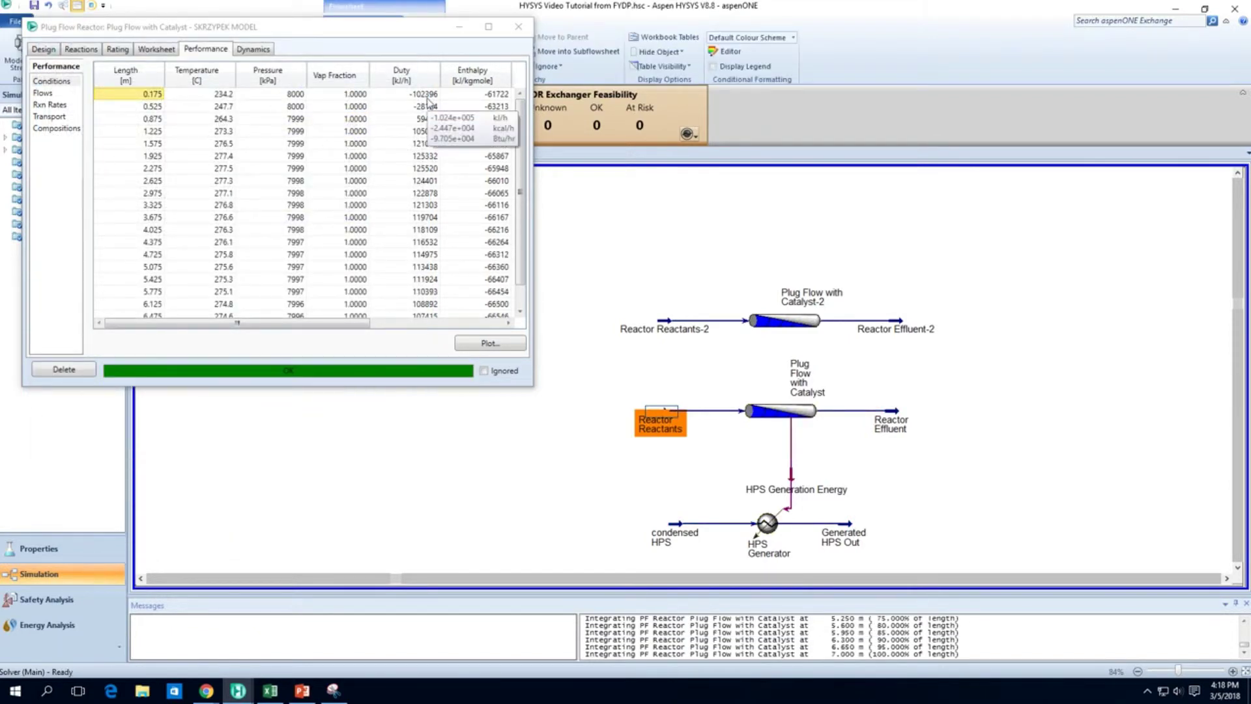
- Review the new temperature profile, from 234.2 C at the inlet to 274.4 C outlet
{"action": "left_click", "coordinate": [212, 328]}
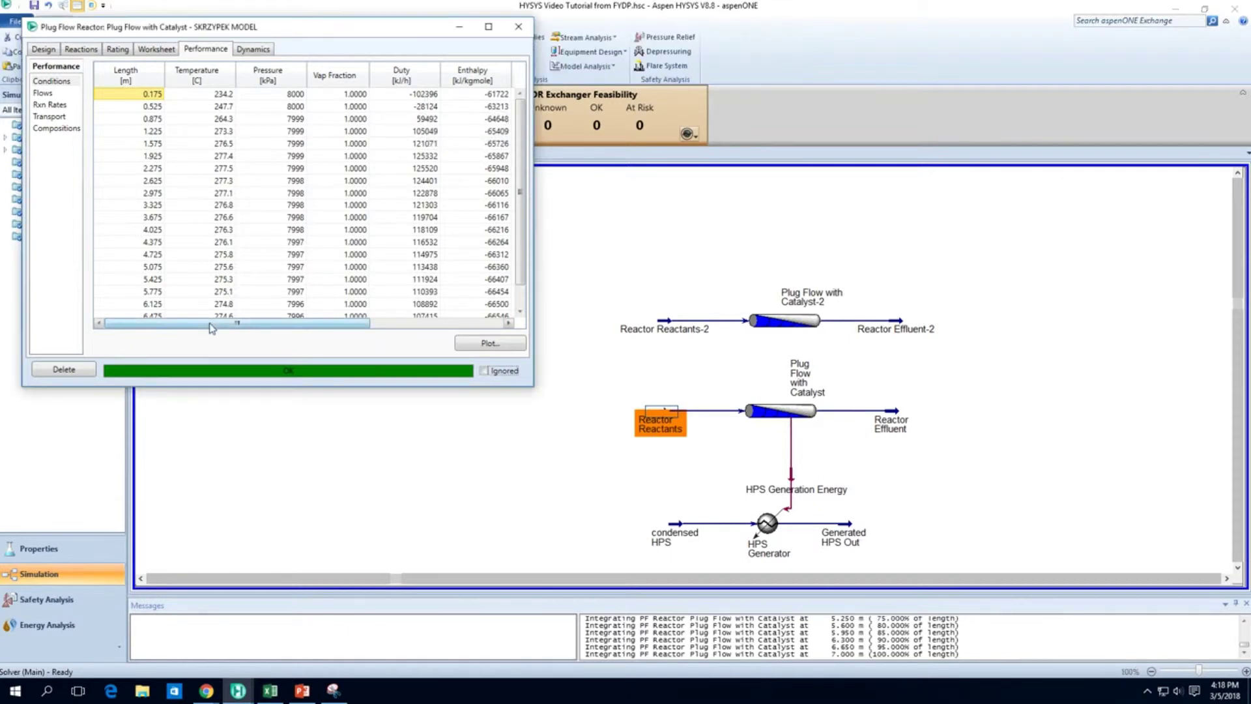
{"action": "left_click", "coordinate": [43, 49]}
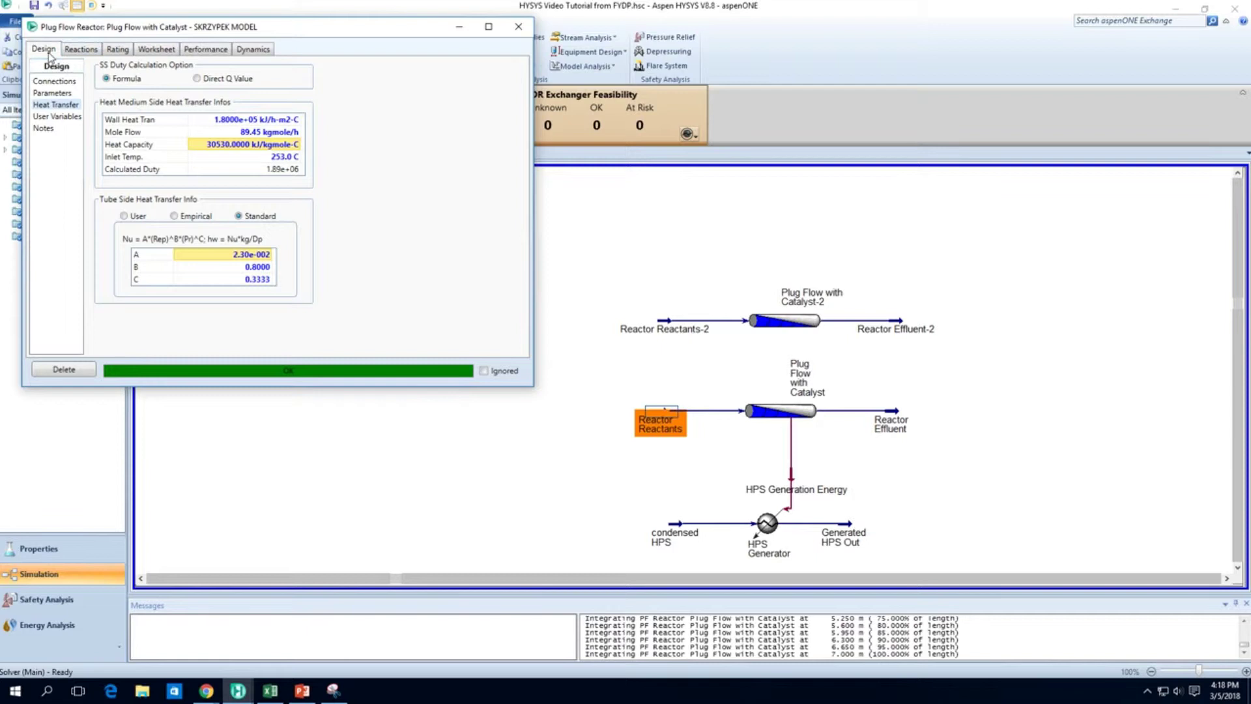
{"action": "left_click", "coordinate": [196, 51]}
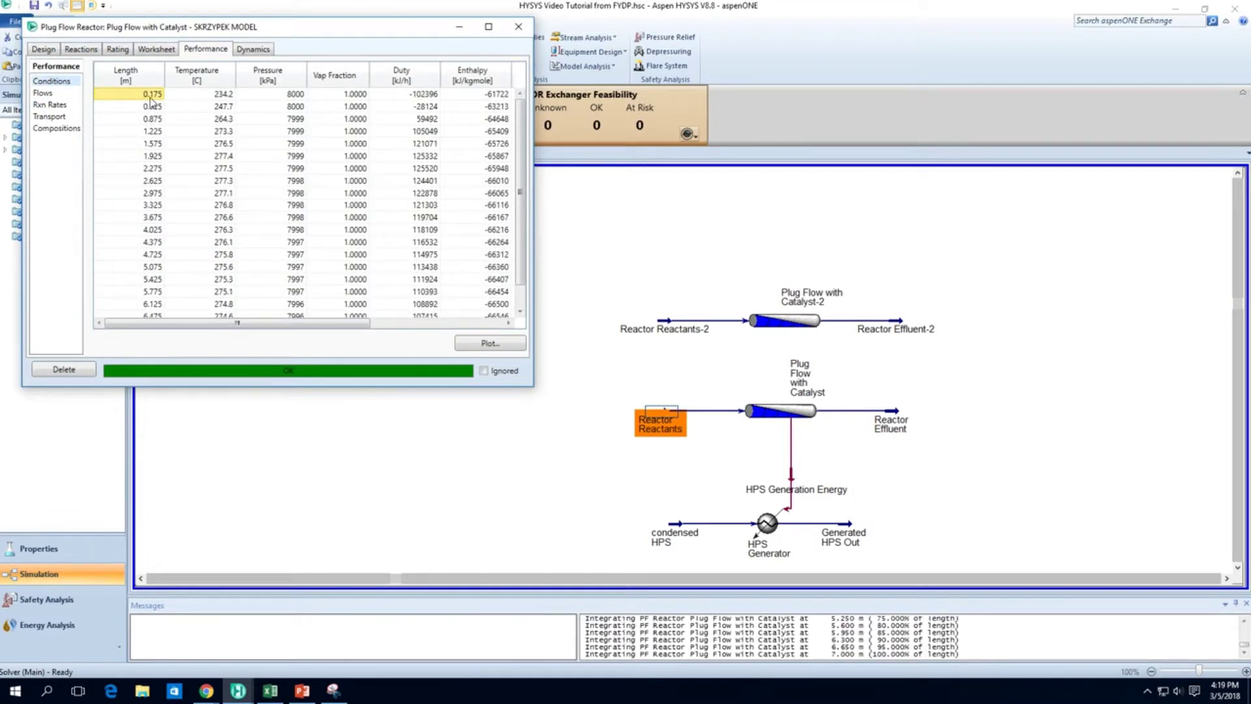
{"action": "left_click", "coordinate": [211, 96]}
{"action": "left_click", "coordinate": [210, 120]}
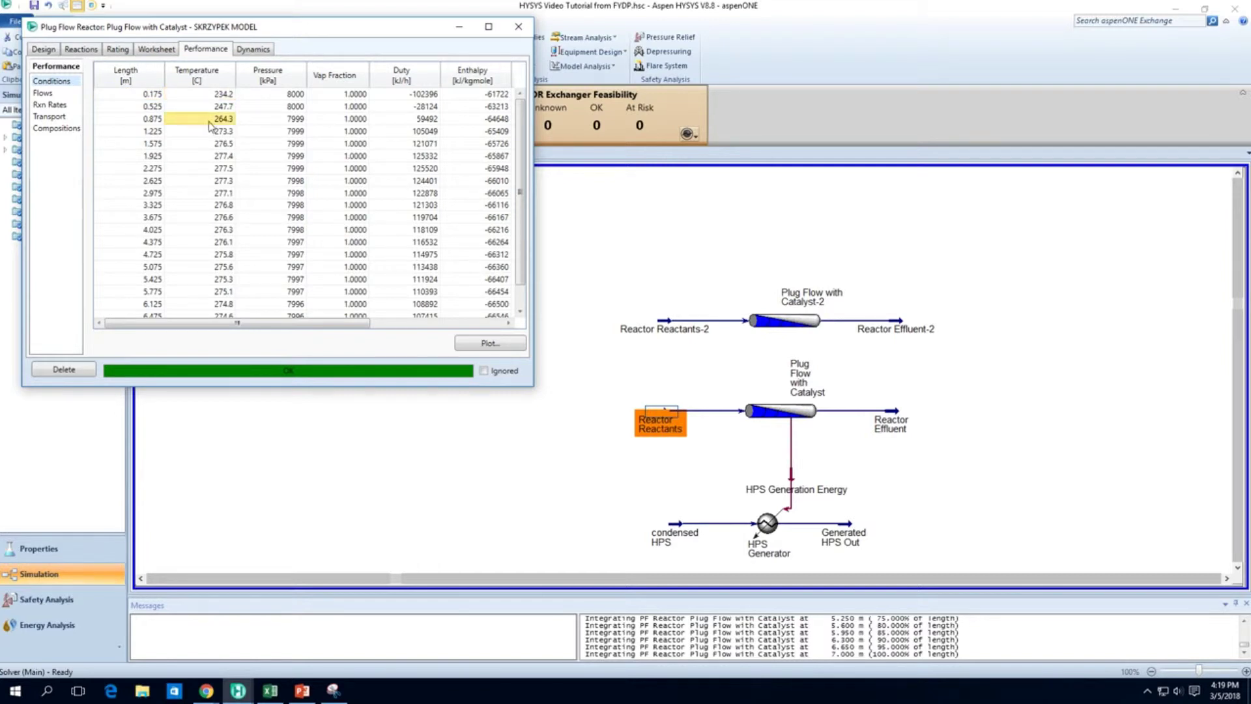
{"action": "left_click", "coordinate": [141, 95]}
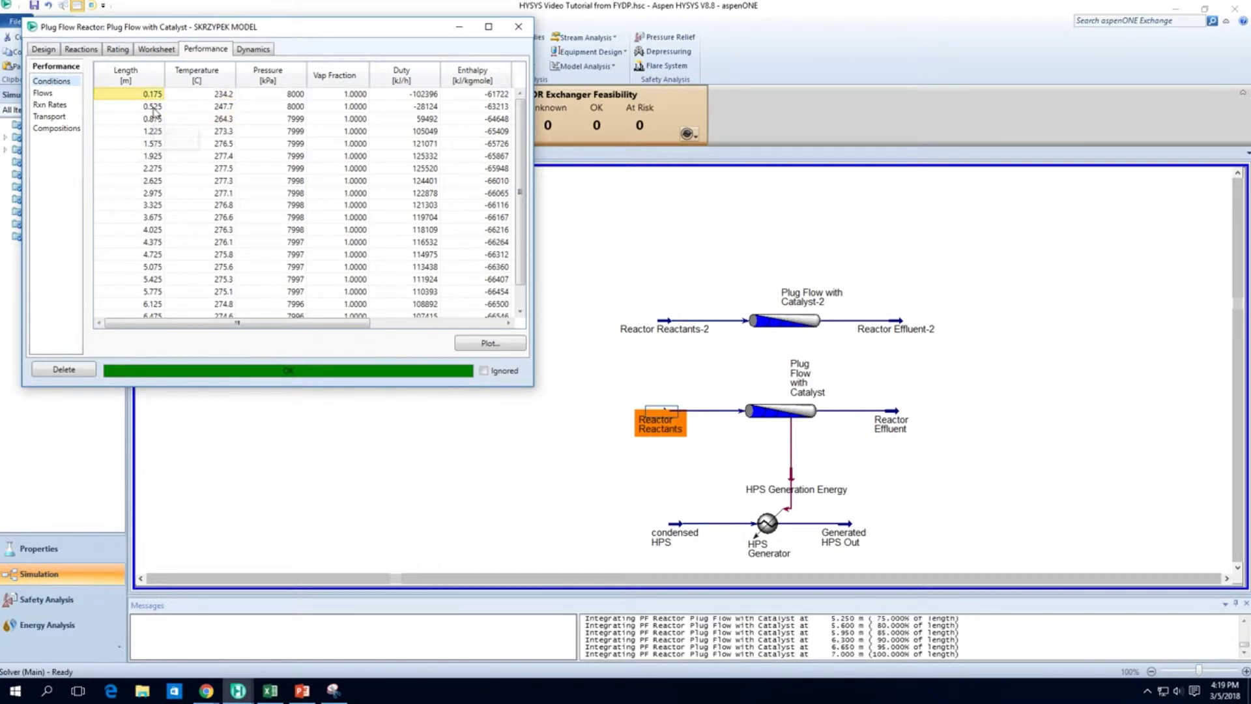
{"action": "left_click", "coordinate": [152, 106]}
{"action": "left_click", "coordinate": [220, 96]}
{"action": "left_click", "coordinate": [221, 110]}
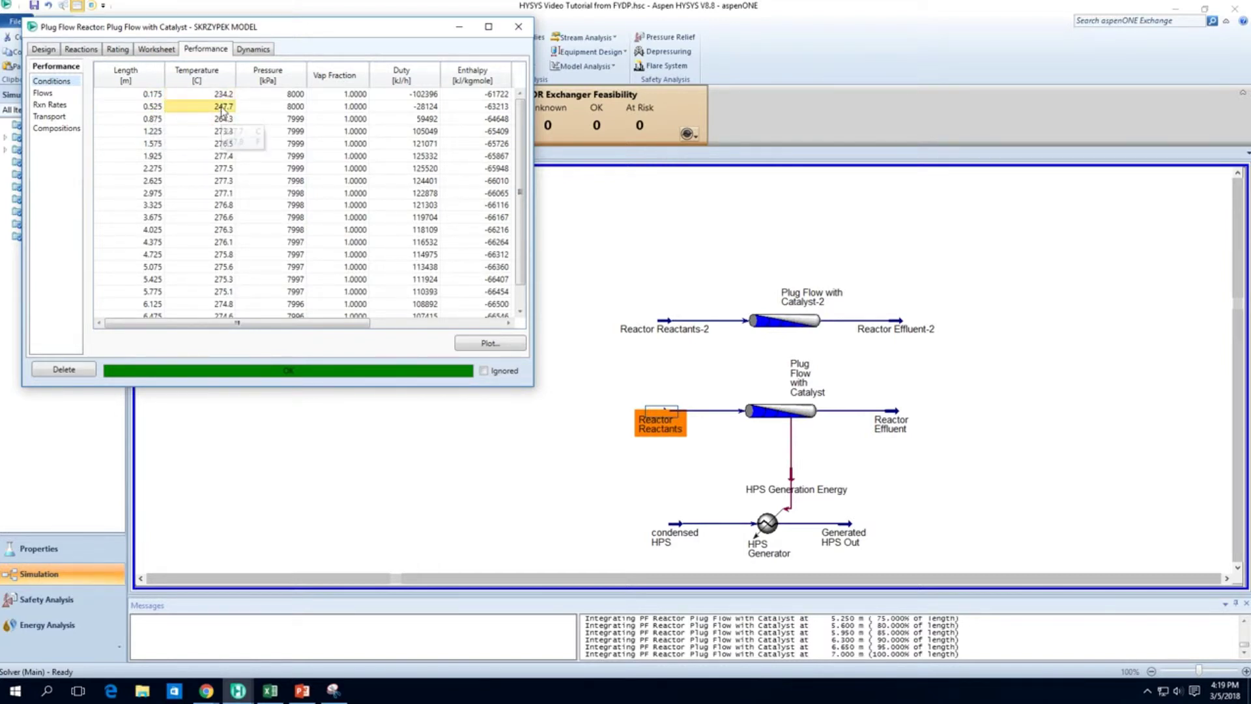
{"action": "left_click", "coordinate": [224, 119]}
{"action": "left_click", "coordinate": [228, 131]}
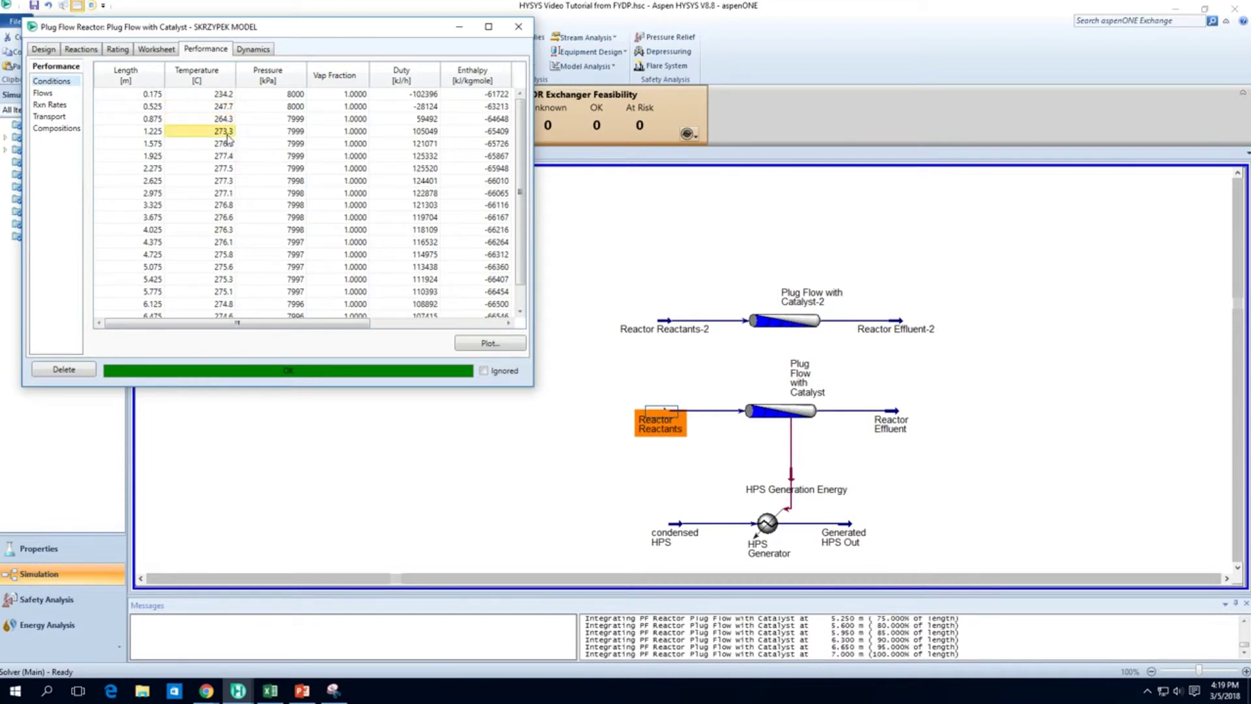
{"action": "left_click", "coordinate": [219, 169]}
{"action": "left_click", "coordinate": [228, 95]}
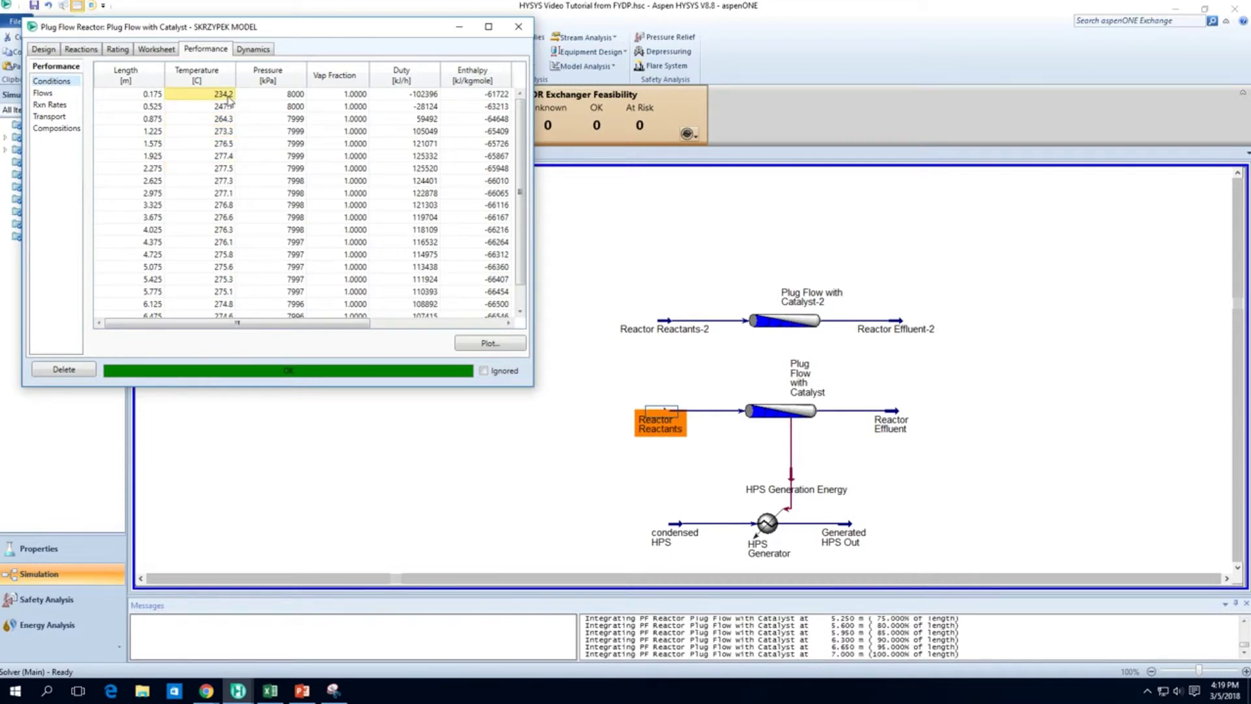
{"action": "scroll", "coordinate": [233, 170], "scroll_direction": "down", "scroll_amount": 1}
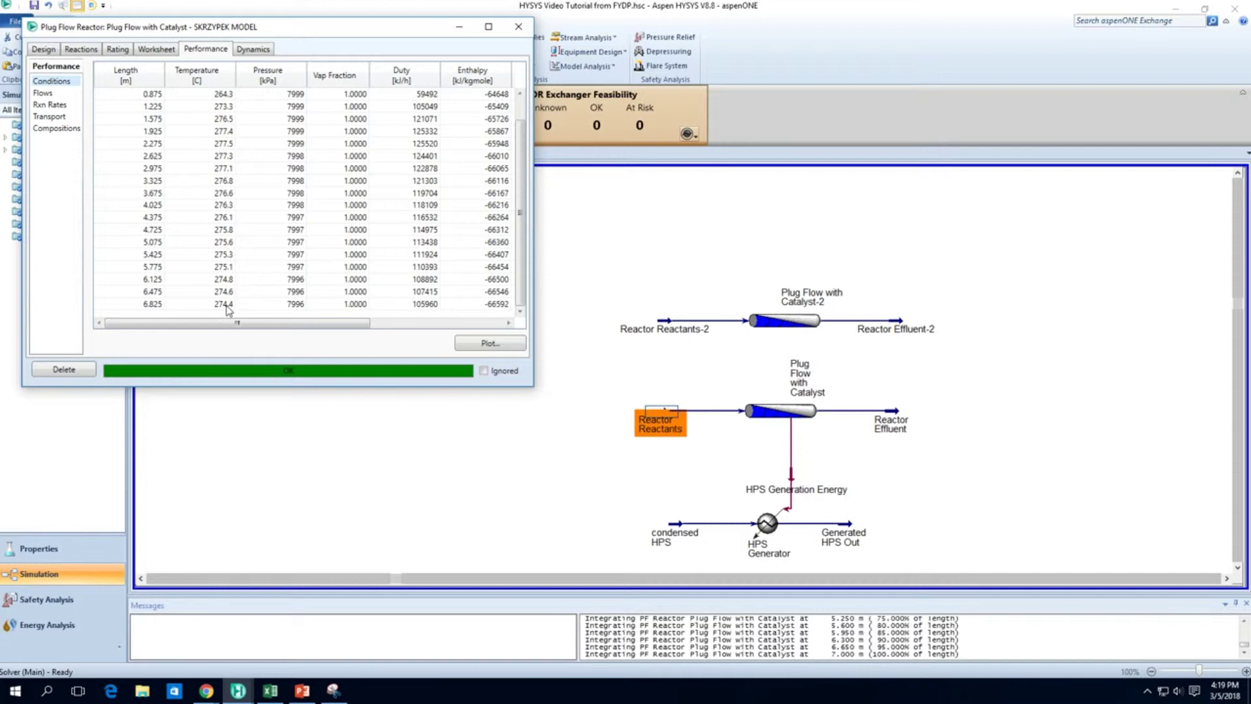
{"action": "left_click", "coordinate": [228, 304]}
- Check segment duties (-102396, -28124) and open the Reactor Effluent stream details
{"action": "left_click", "coordinate": [899, 421]}
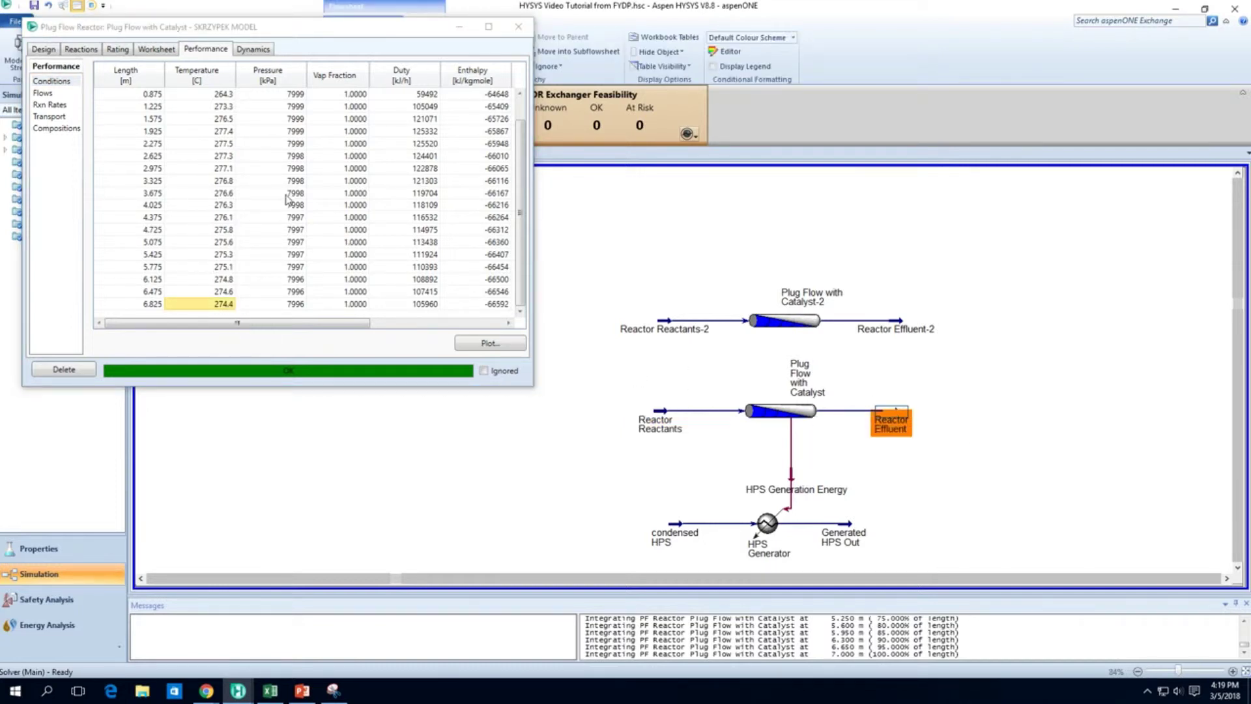
{"action": "scroll", "coordinate": [436, 117], "scroll_direction": "up", "scroll_amount": 1}
{"action": "left_click", "coordinate": [433, 96]}
{"action": "left_click", "coordinate": [435, 108]}
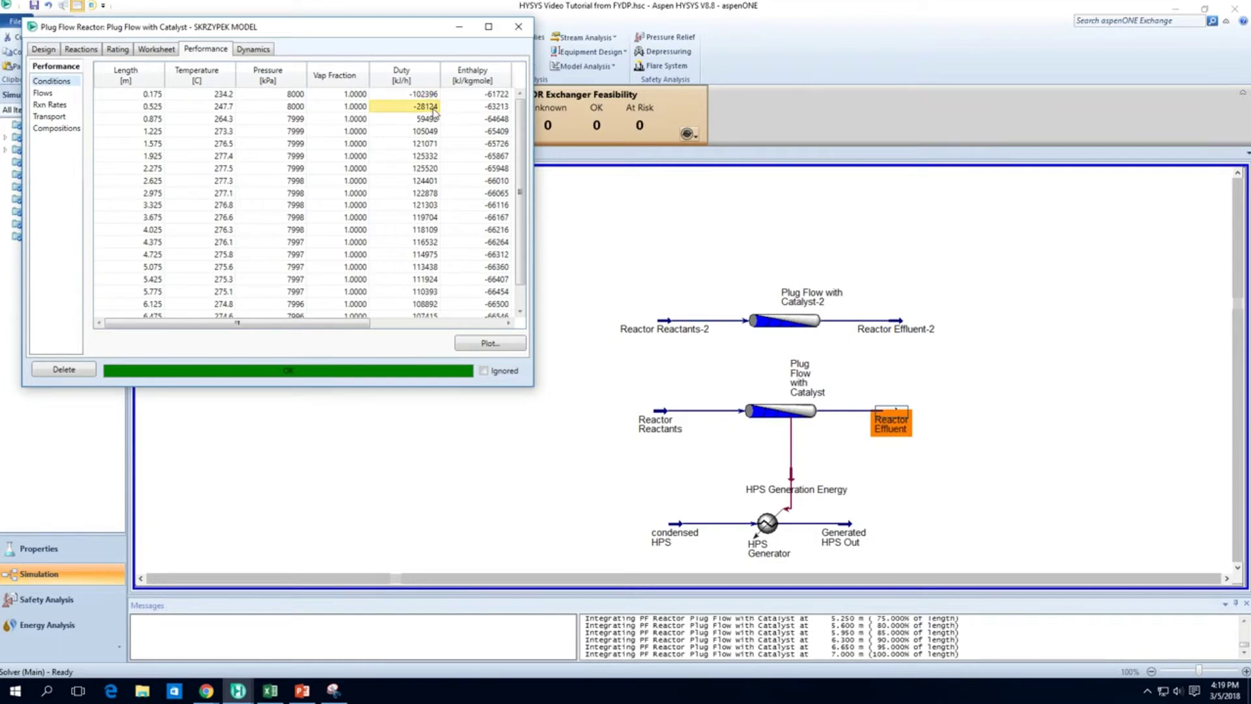
{"action": "left_click", "coordinate": [434, 96]}
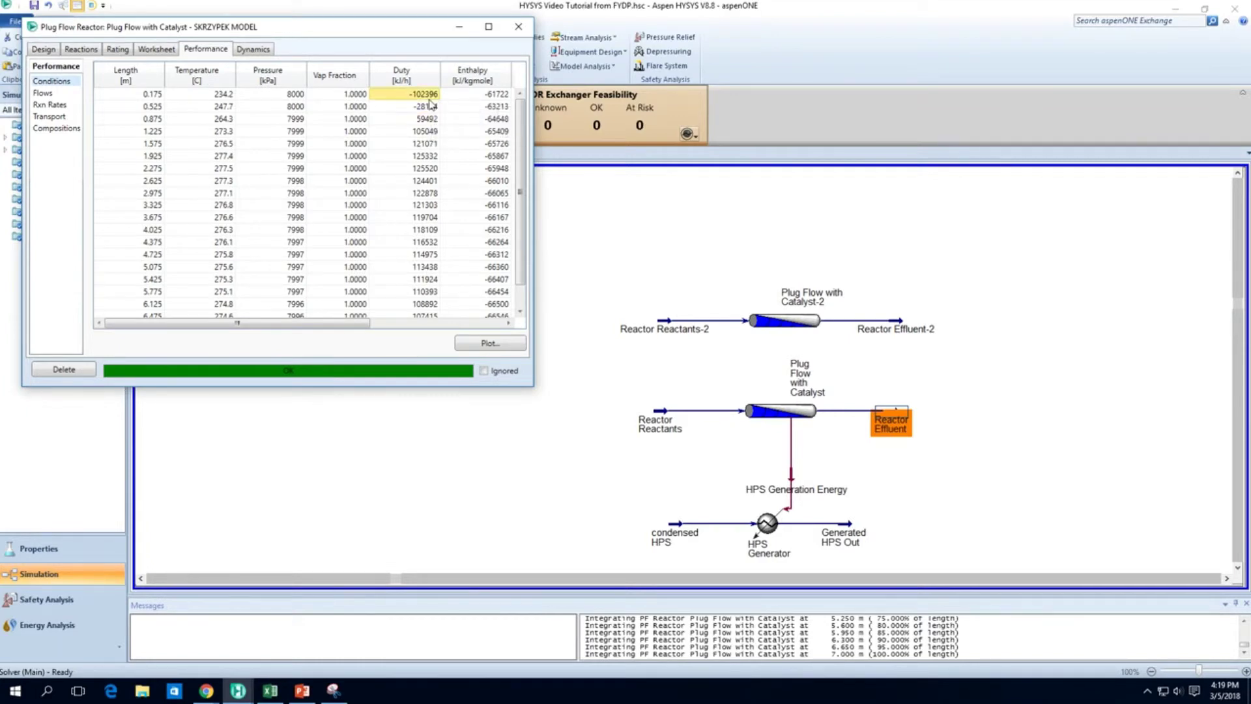
{"action": "left_click", "coordinate": [678, 533]}
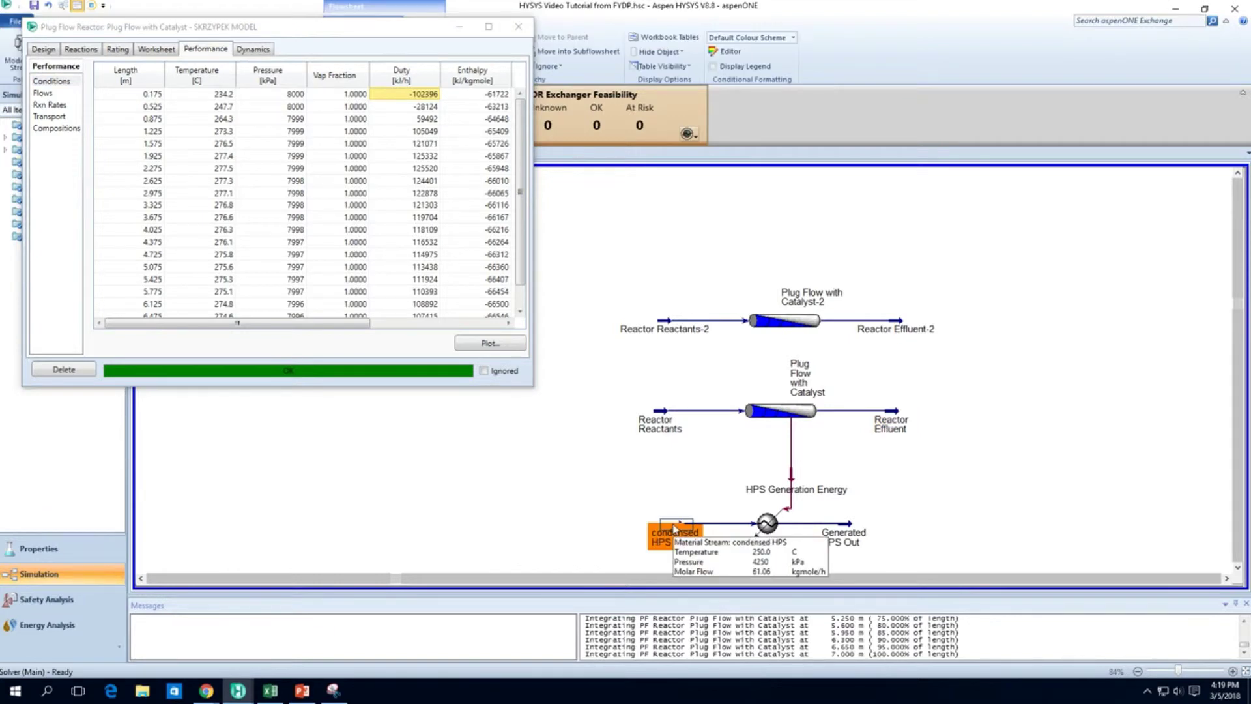
{"action": "left_click", "coordinate": [226, 107]}
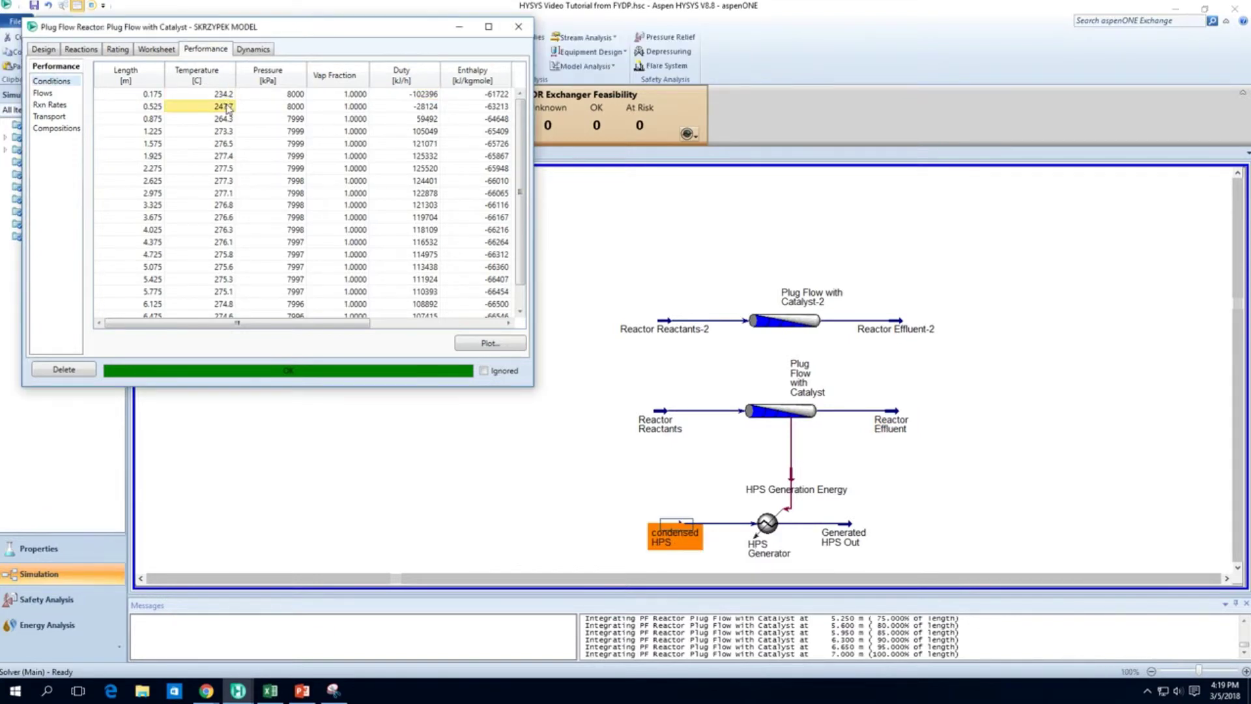
{"action": "mouse_move", "coordinate": [281, 149]}
{"action": "left_click", "coordinate": [844, 536]}
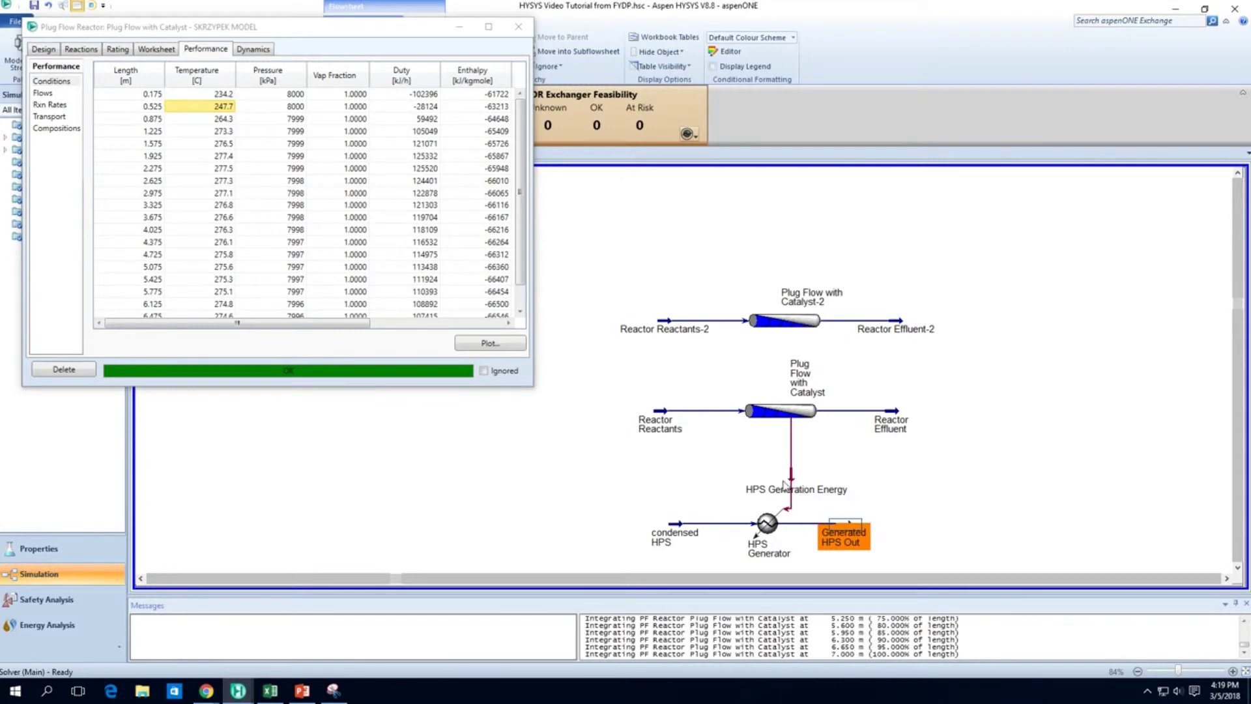
{"action": "double_click", "coordinate": [891, 424]}
- View Reactor Effluent molar flows by component, then close its window
{"action": "left_click", "coordinate": [105, 144]}
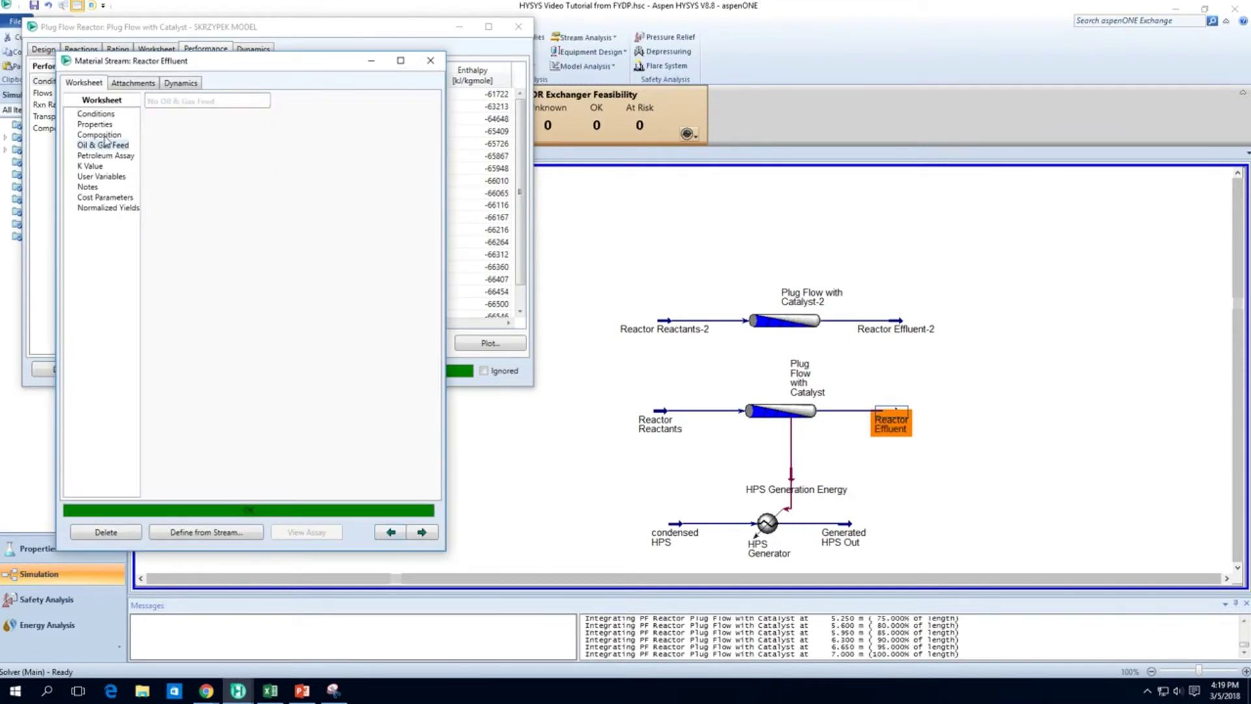
{"action": "left_click", "coordinate": [106, 135]}
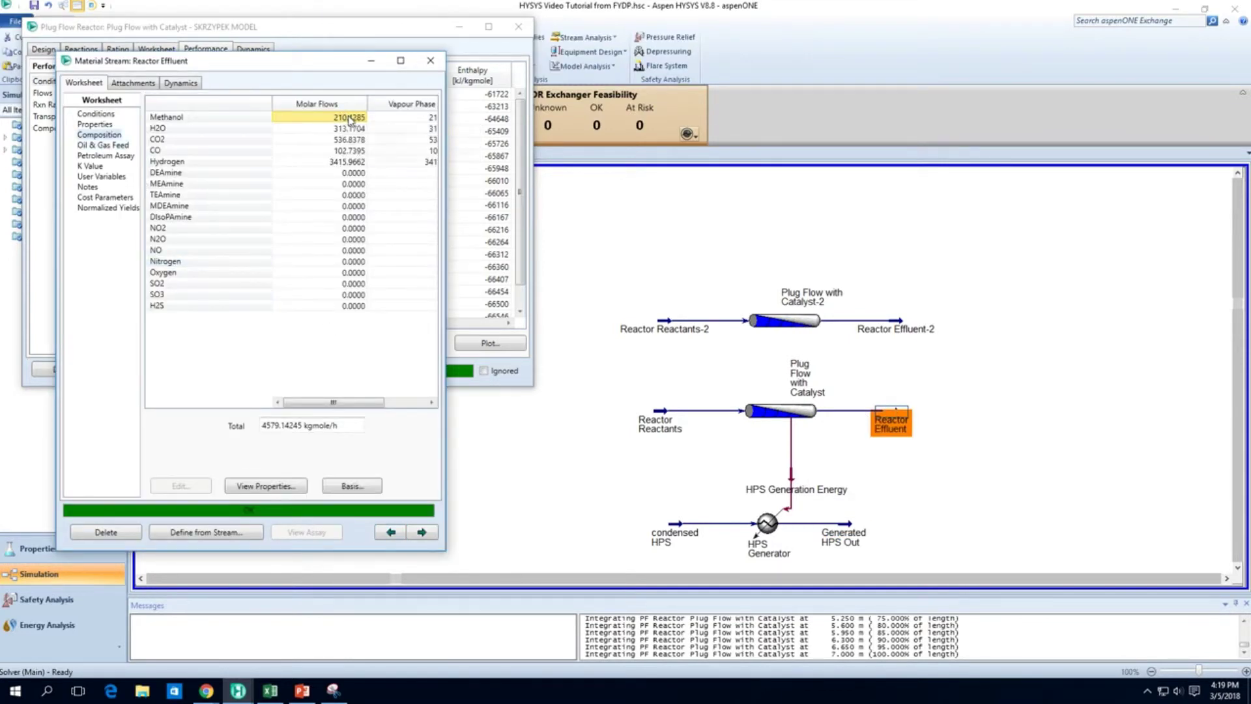
{"action": "left_click", "coordinate": [430, 60]}
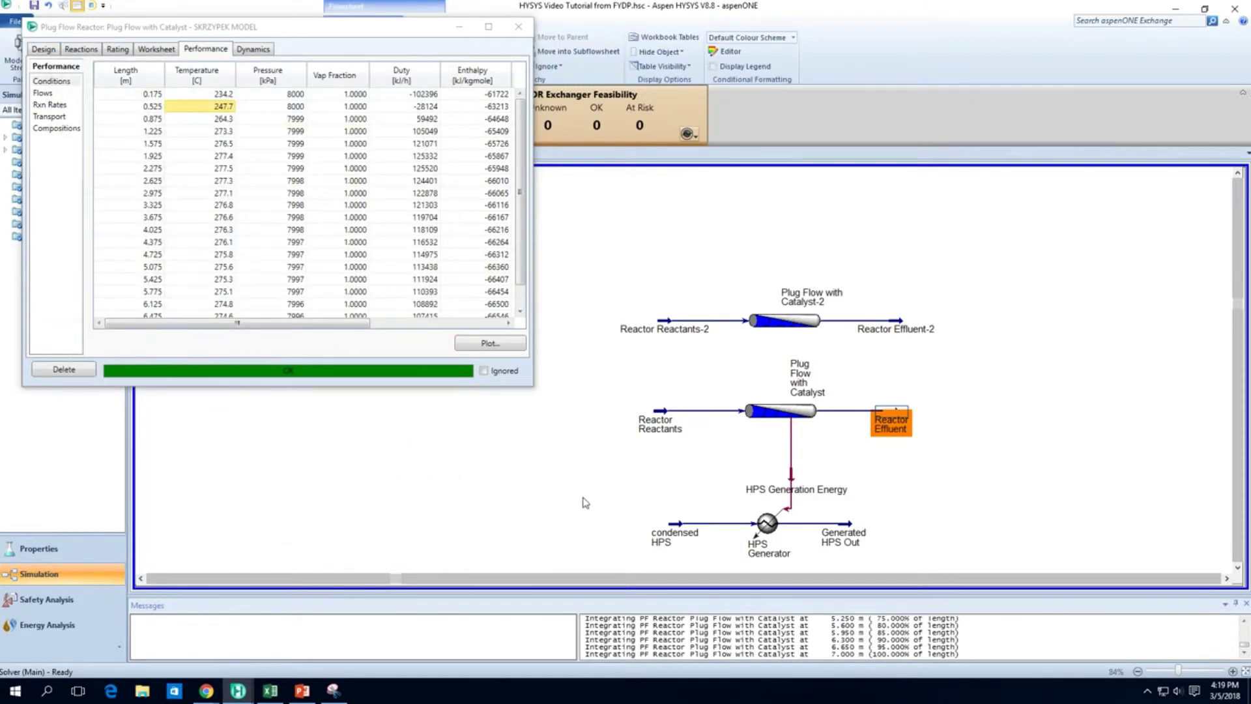
{"action": "left_click", "coordinate": [296, 314]}
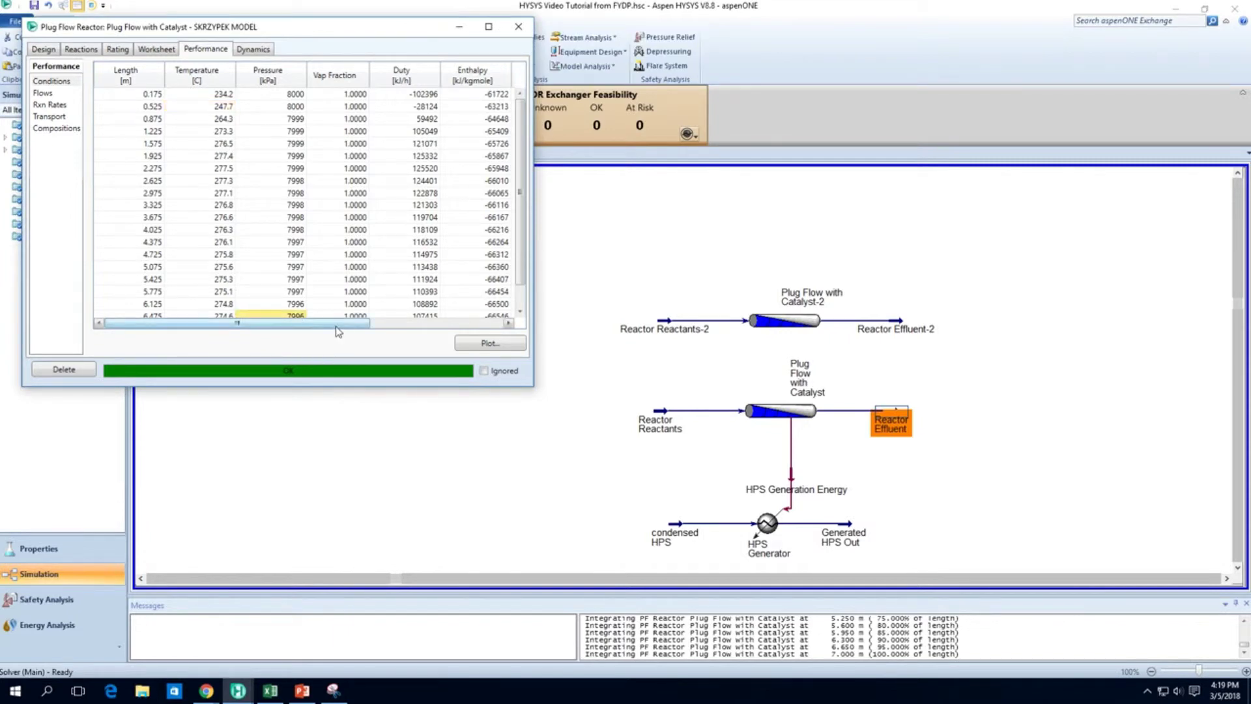
{"action": "left_click", "coordinate": [157, 98]}
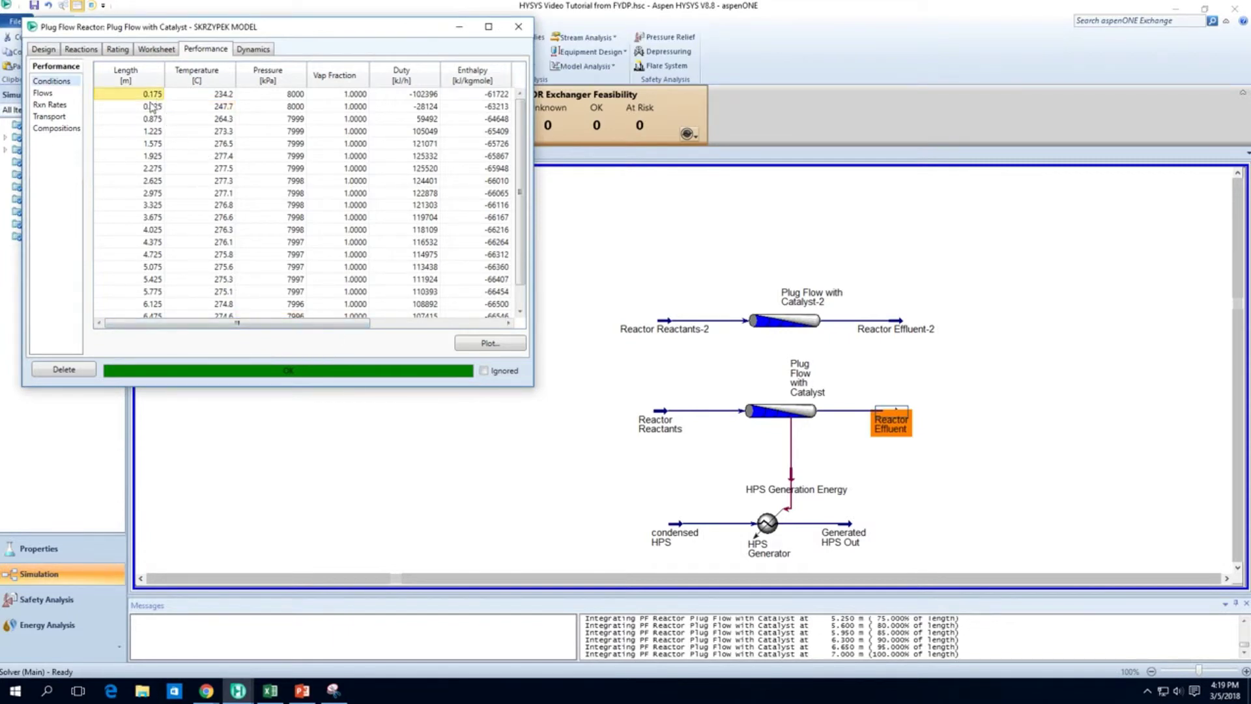
{"action": "left_click", "coordinate": [156, 107]}
{"action": "left_click", "coordinate": [157, 96]}
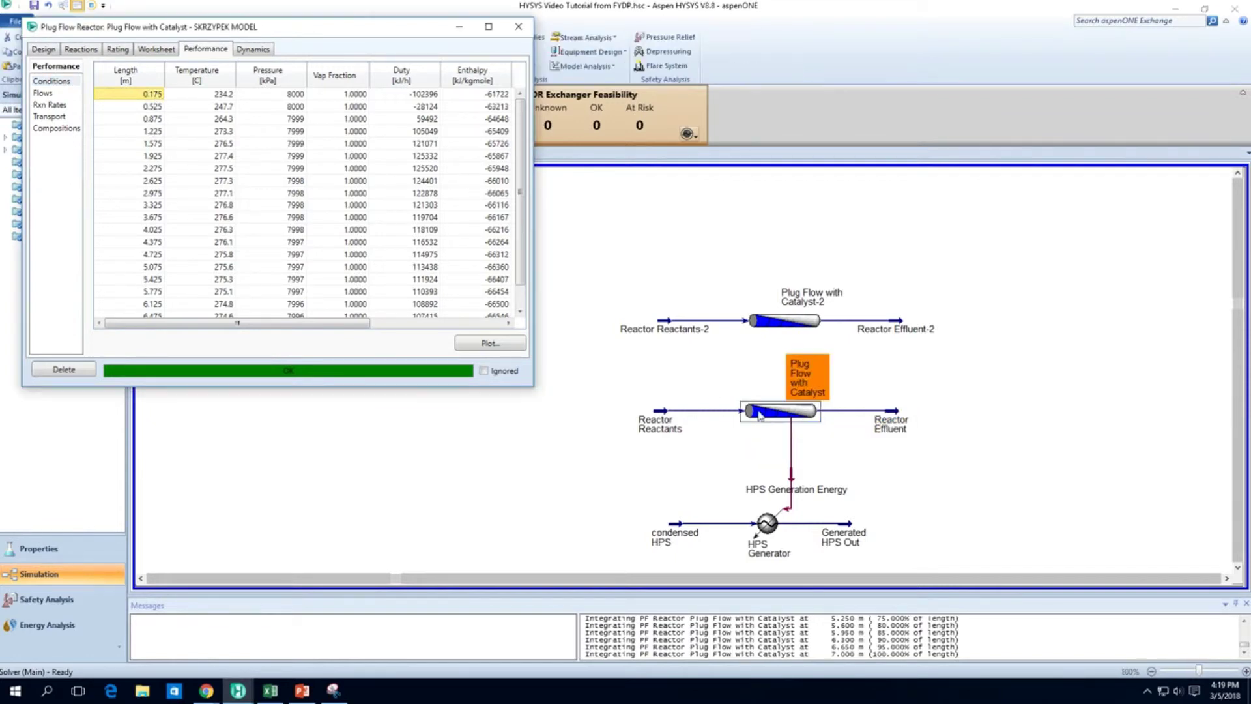
- Change Number of Segments to 50 and view the 230.6–278.0 C profile
{"action": "left_click", "coordinate": [83, 48]}
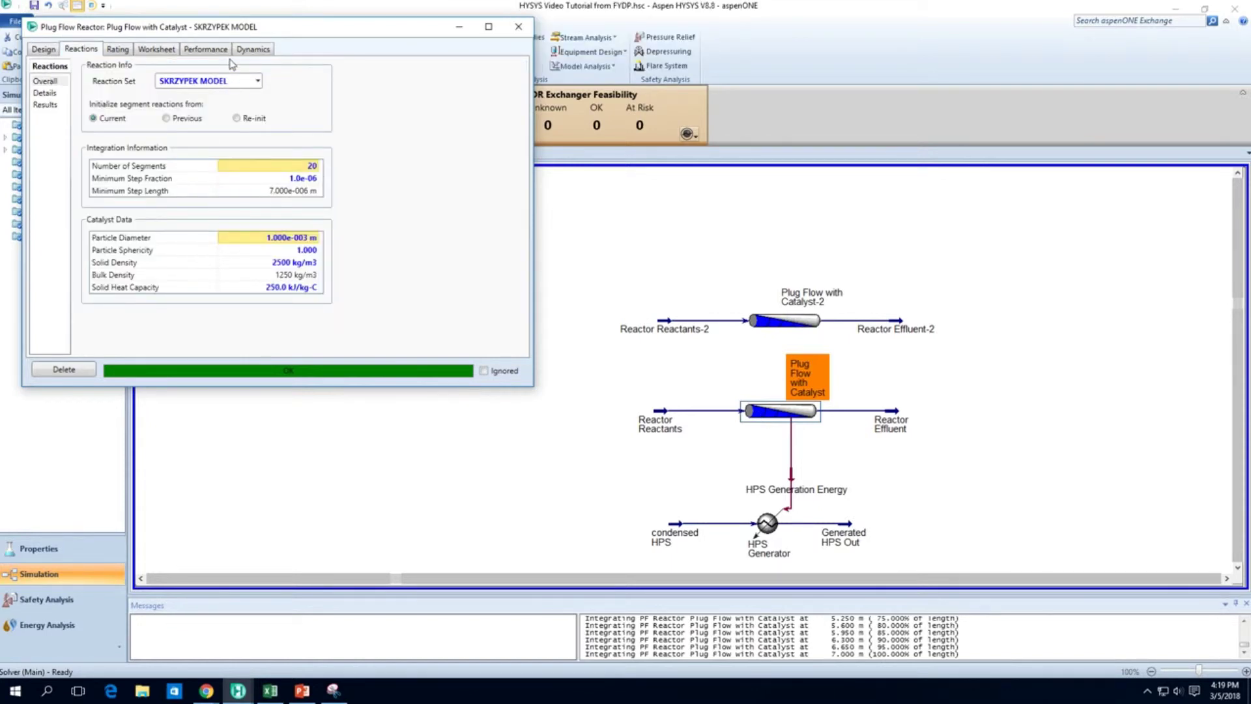
{"action": "left_click", "coordinate": [285, 166]}
{"action": "type", "text": "5"}
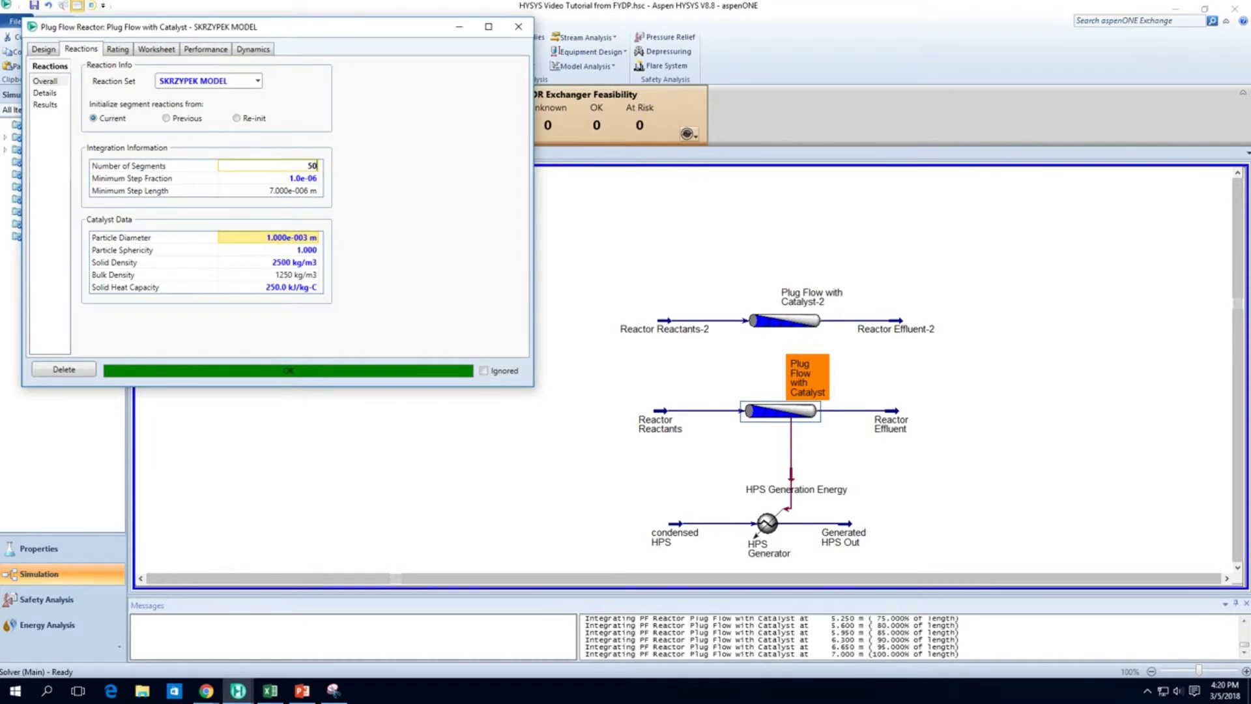
{"action": "type", "text": "0"}
{"action": "key", "text": "Return"}
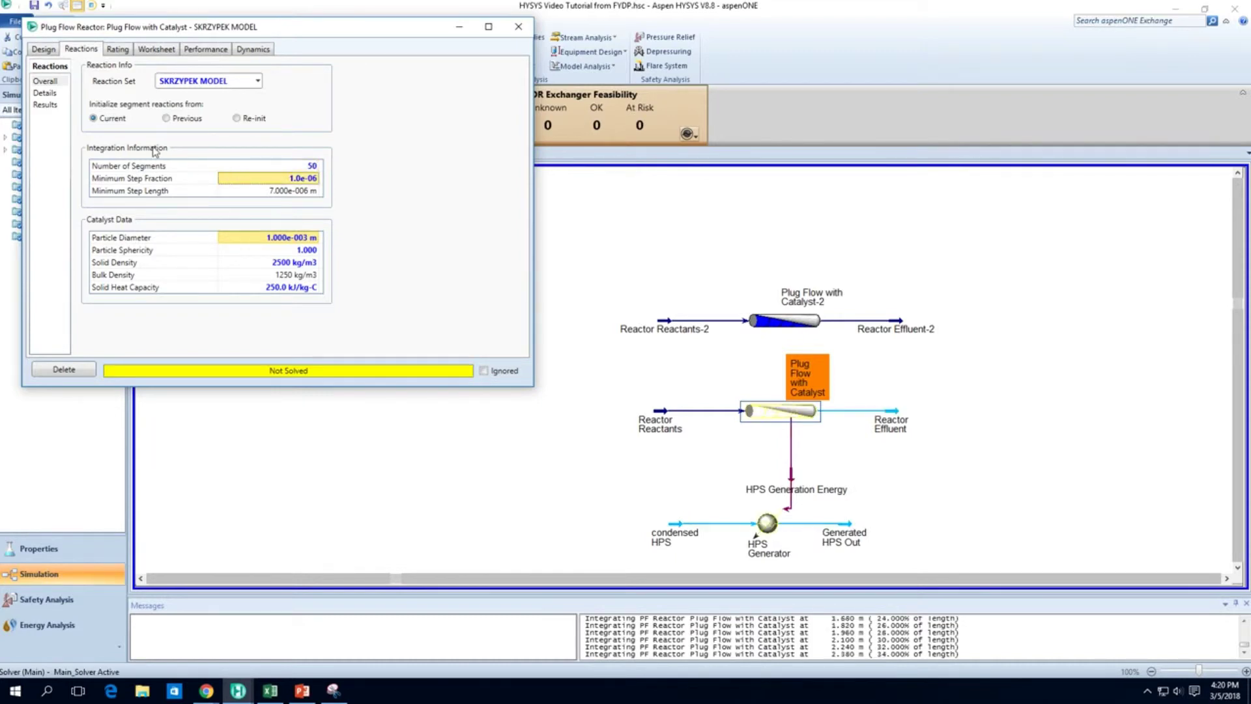
{"action": "left_click", "coordinate": [260, 168]}
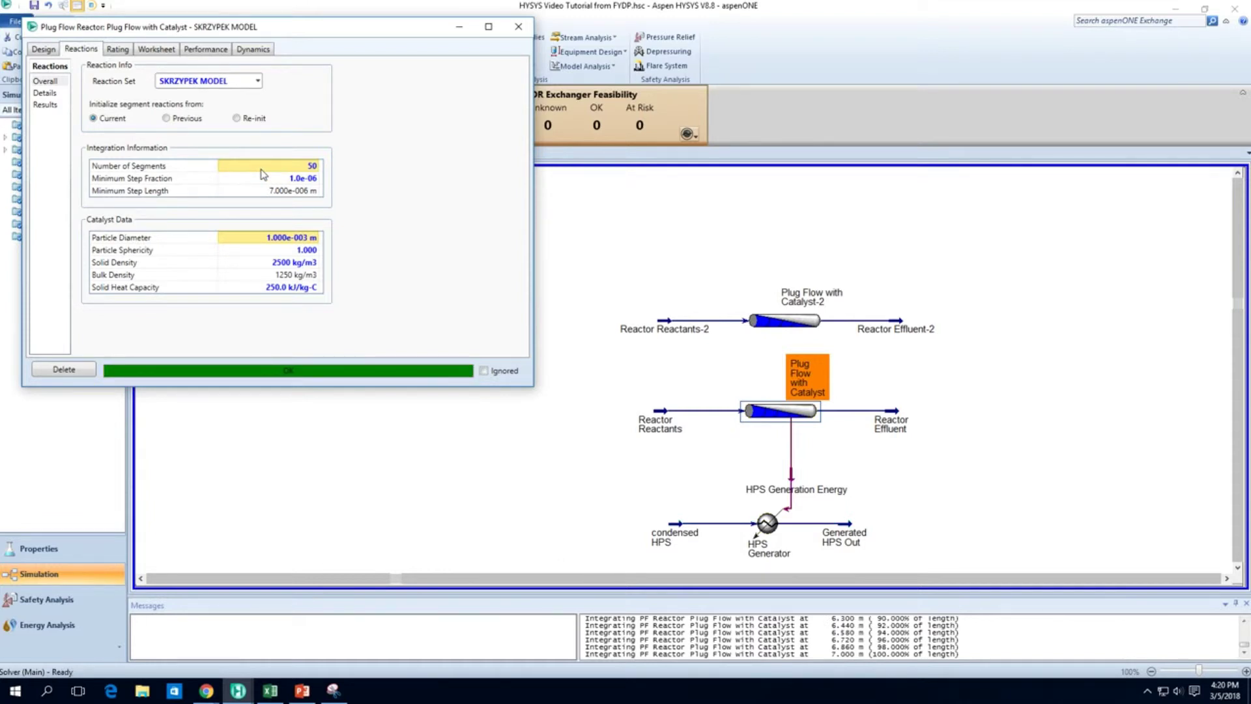
{"action": "left_click", "coordinate": [207, 49]}
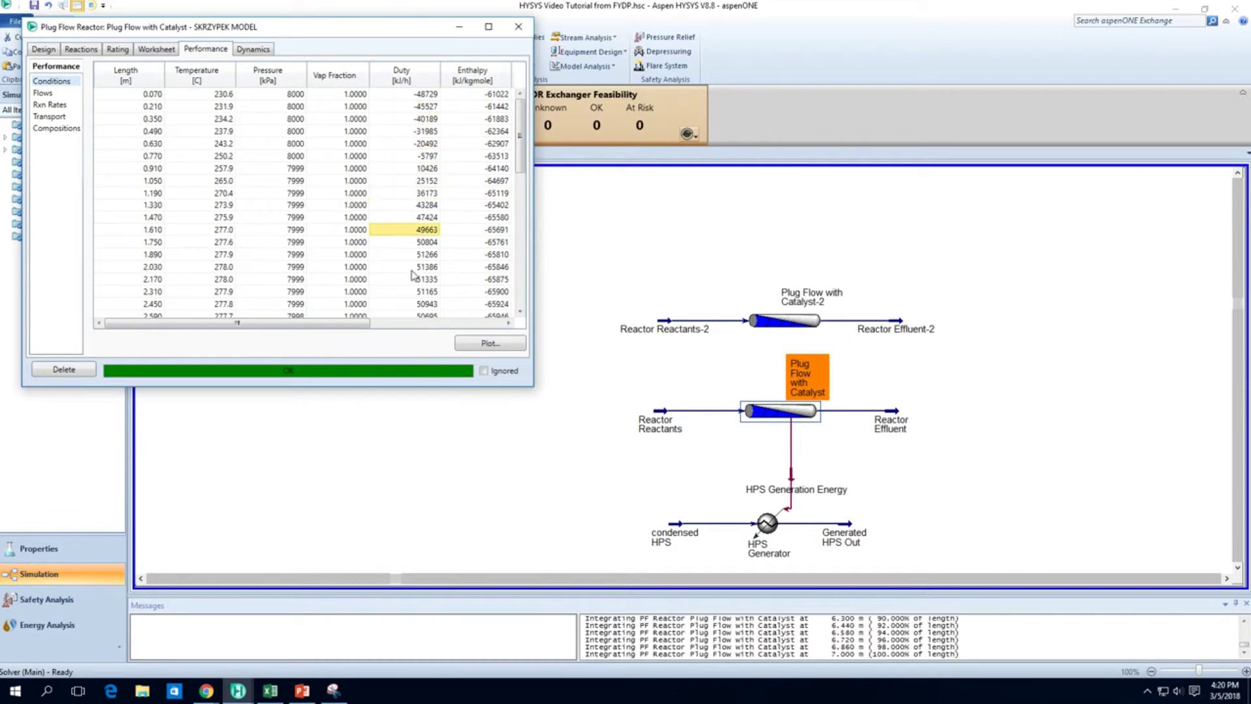
- Highlight the first four negative-duty segments in the Performance table, then review the steam-side heat transfer settings
{"action": "scroll", "coordinate": [413, 280], "scroll_direction": "down", "scroll_amount": 8}
{"action": "scroll", "coordinate": [413, 280], "scroll_direction": "up", "scroll_amount": 8}
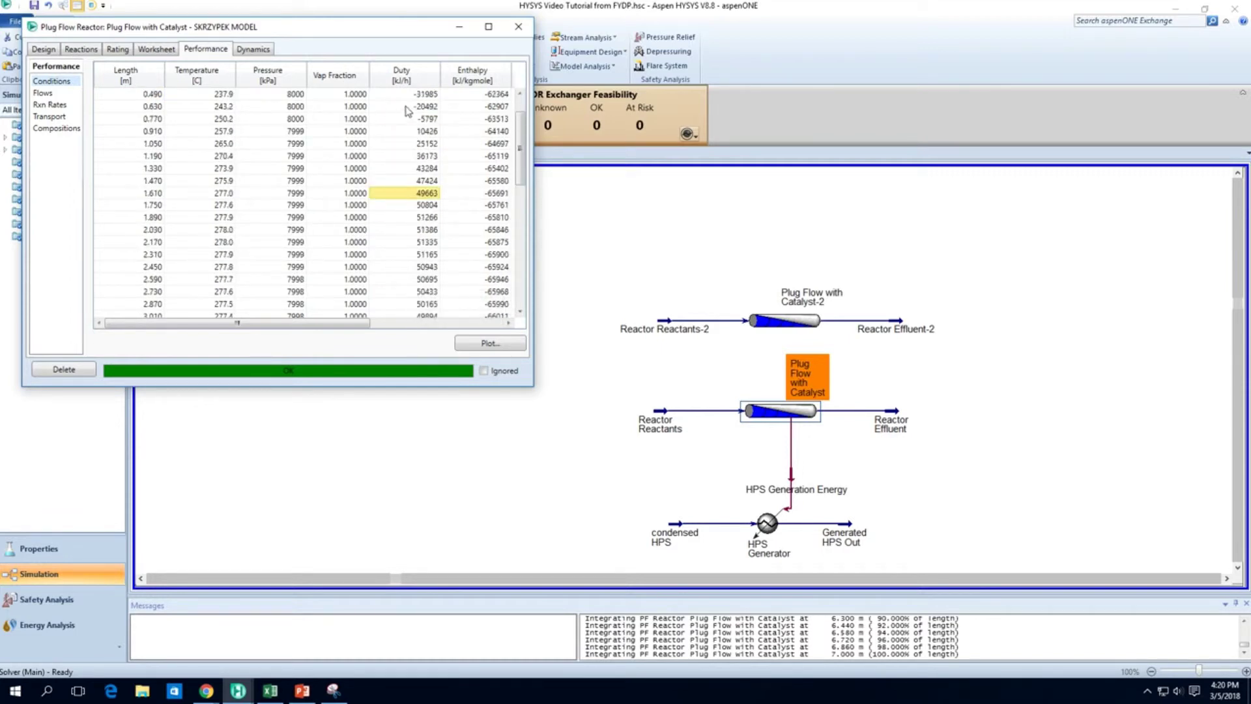
{"action": "left_click_drag", "start_coordinate": [417, 131], "coordinate": [154, 94]}
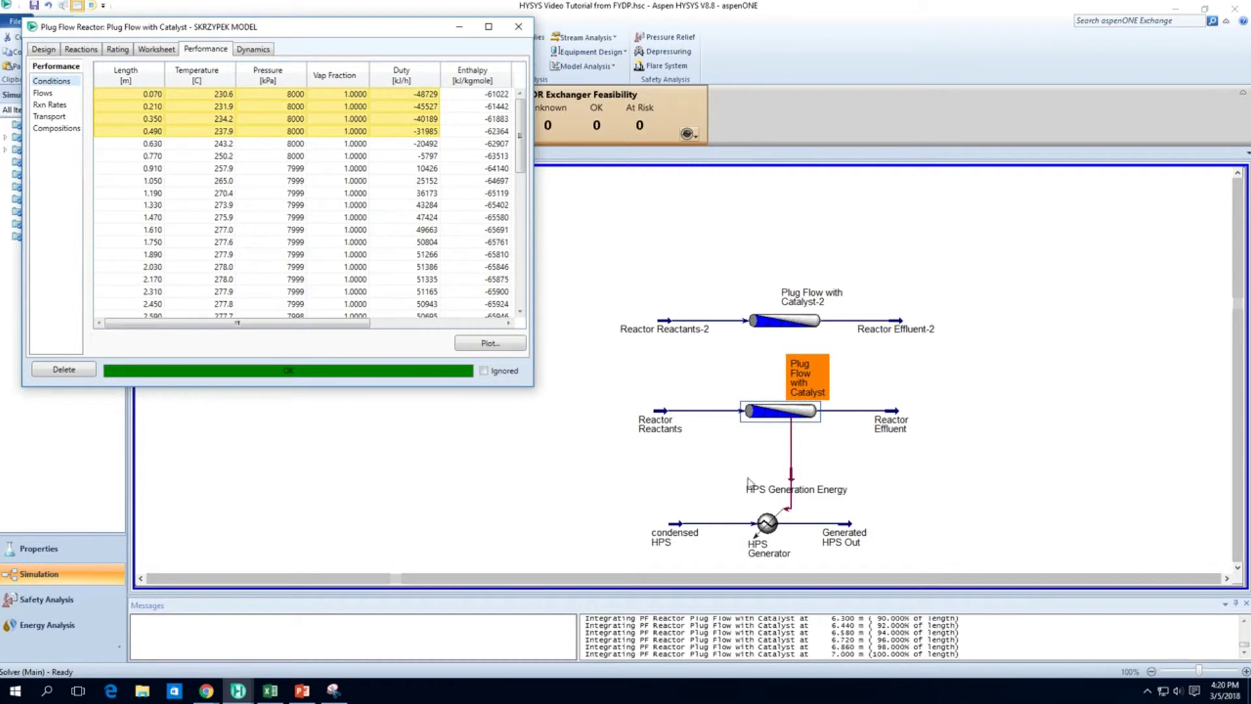
{"action": "left_click", "coordinate": [661, 417]}
{"action": "mouse_move", "coordinate": [791, 483]}
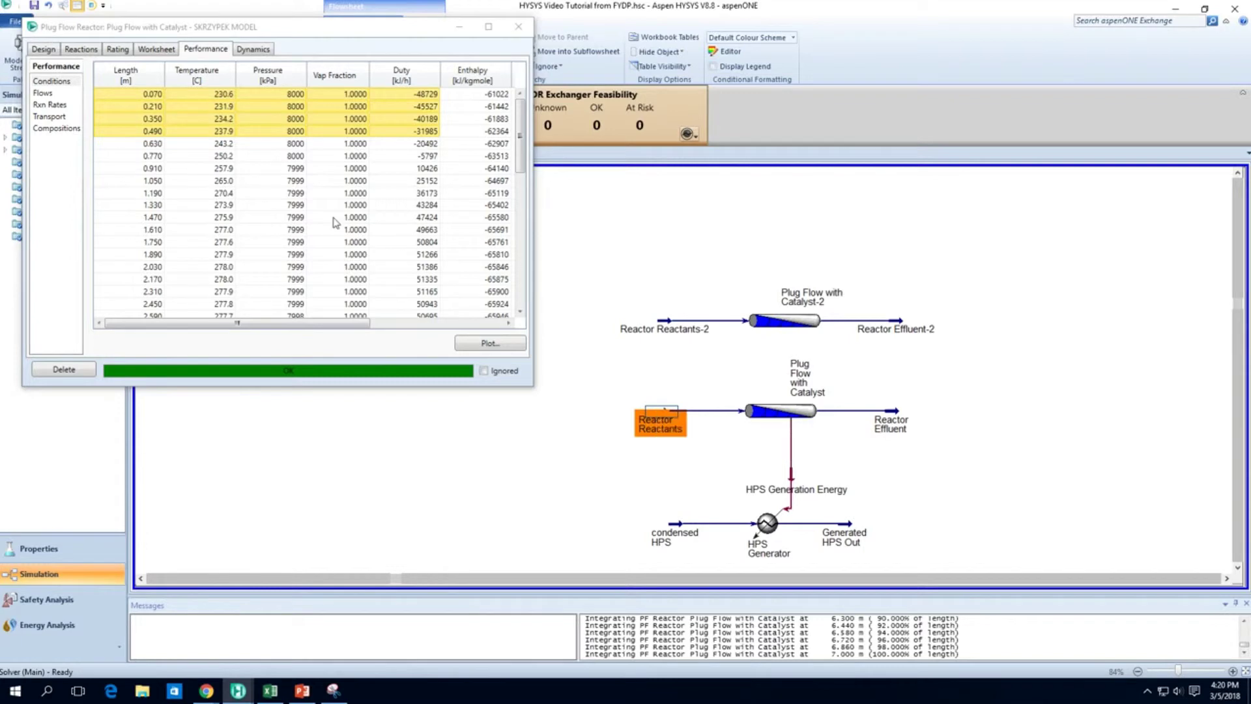
{"action": "left_click", "coordinate": [43, 49]}
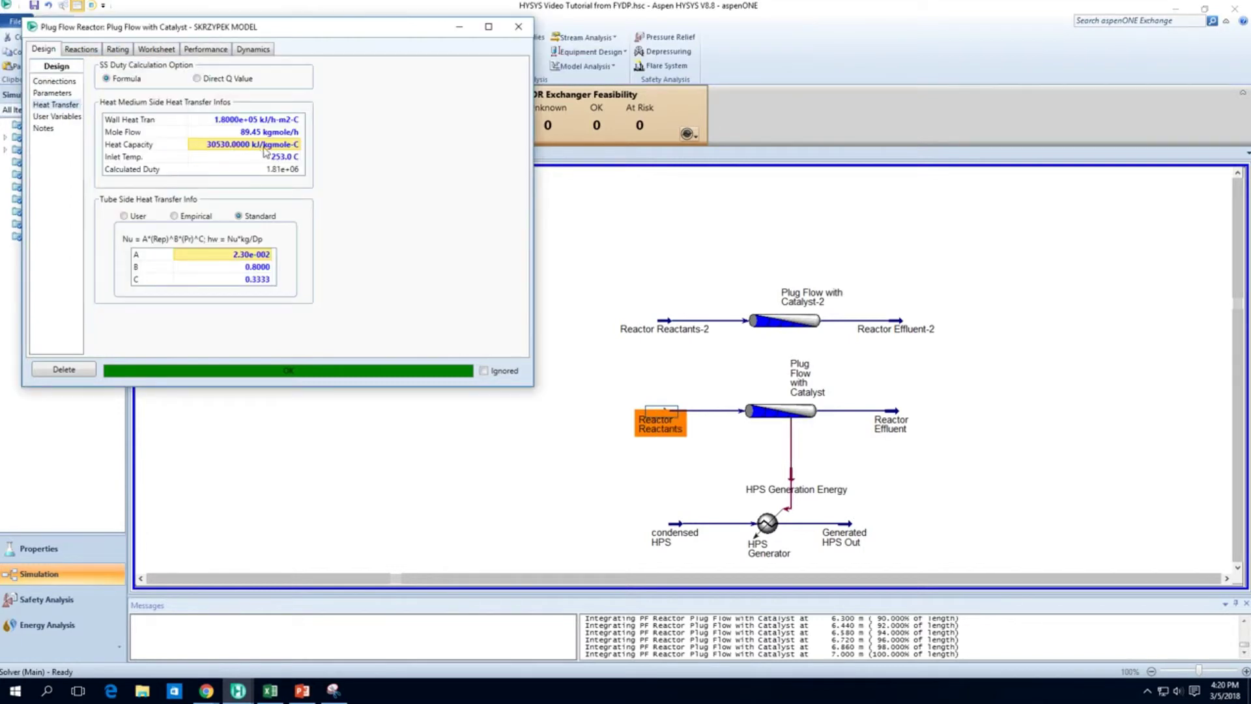
- Change the Reactor Reactants feed temperature from 230 to 250 C and close the stream window
{"action": "double_click", "coordinate": [660, 417]}
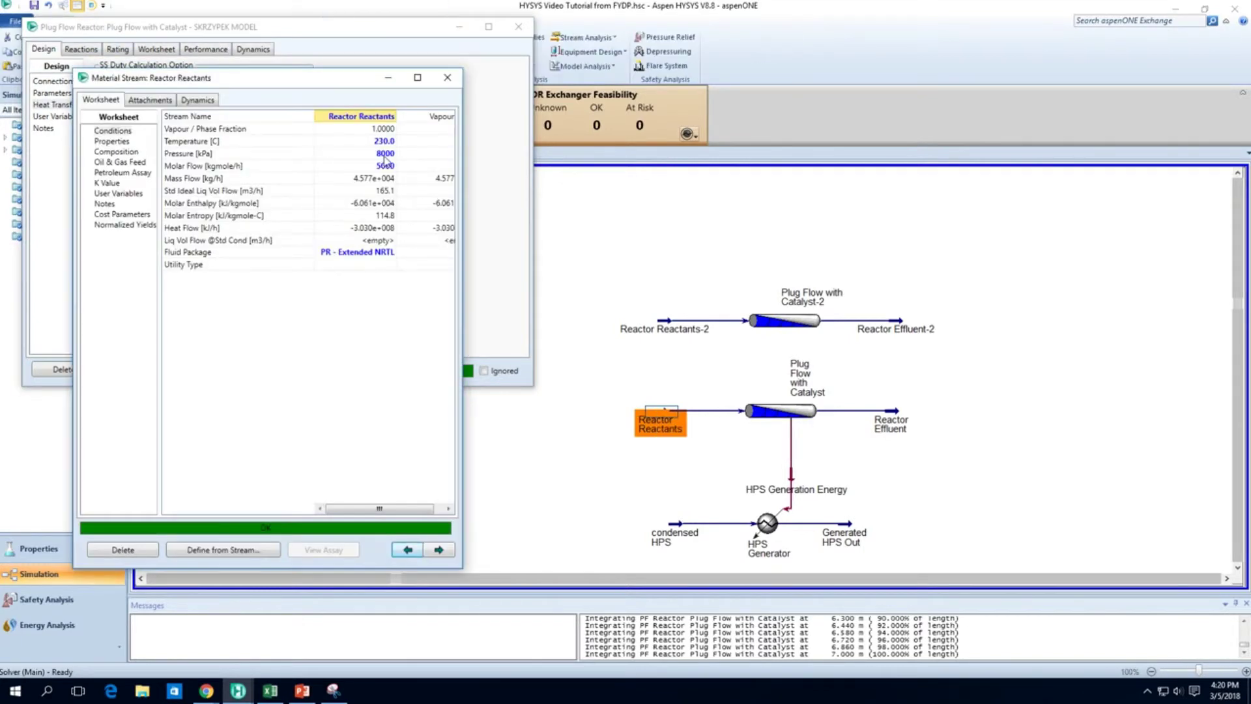
{"action": "left_click", "coordinate": [391, 142]}
{"action": "type", "text": "250"}
{"action": "key", "text": "Return"}
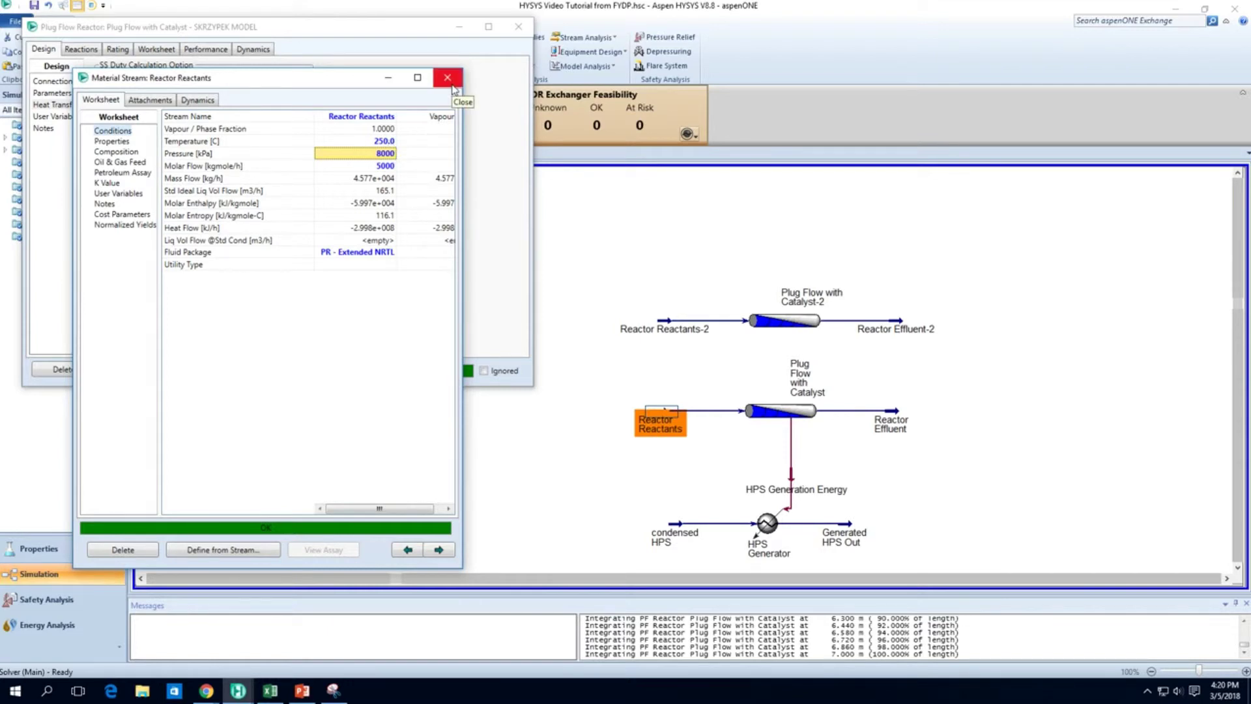
{"action": "left_click", "coordinate": [448, 79]}
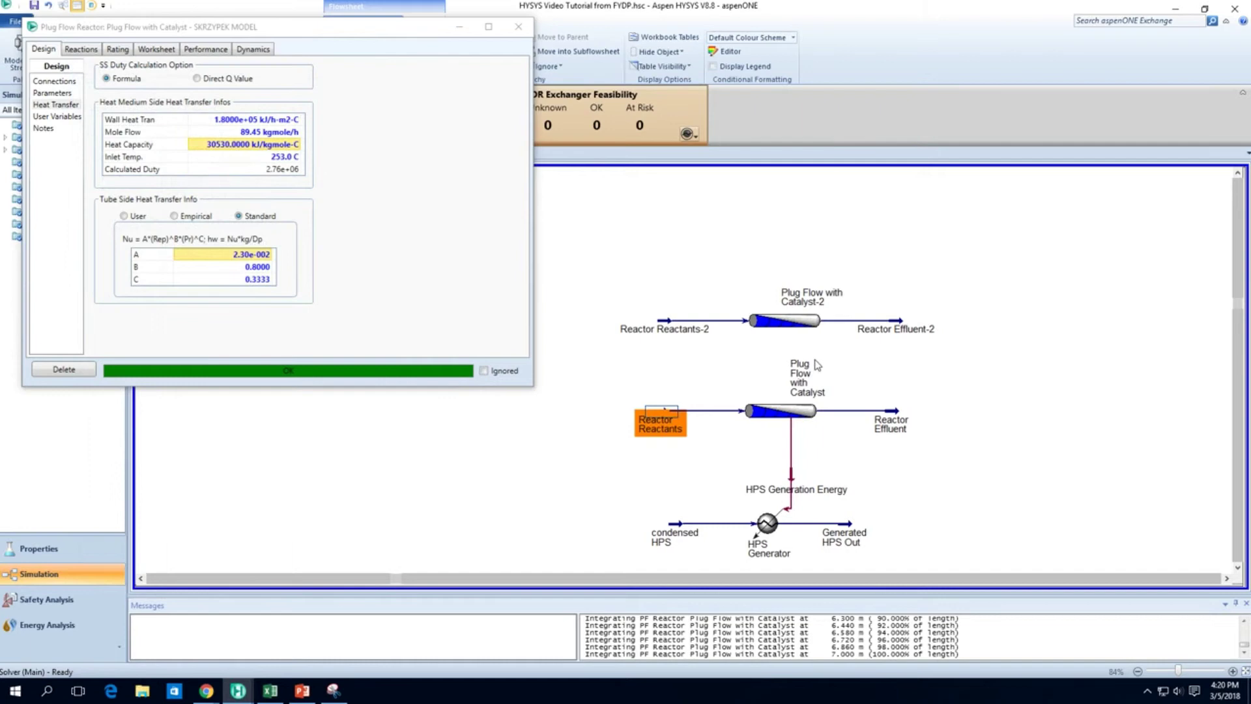
{"action": "double_click", "coordinate": [804, 418]}
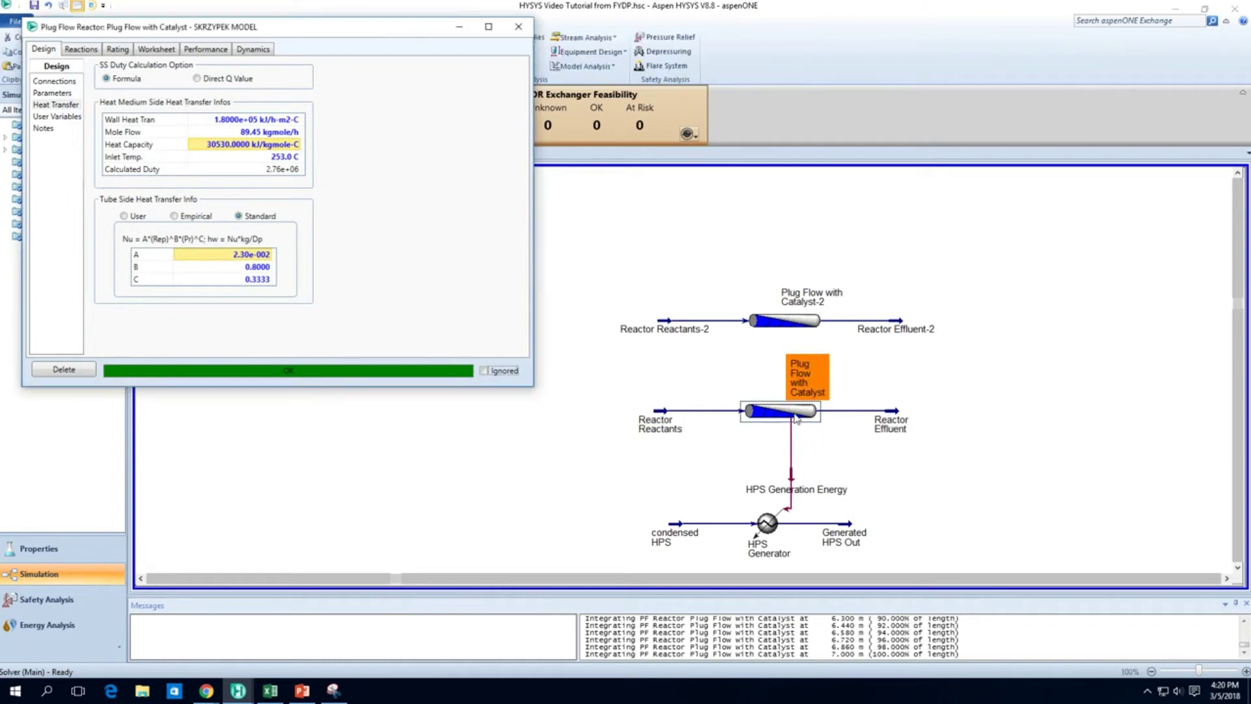
{"action": "left_click", "coordinate": [239, 51]}
{"action": "left_click", "coordinate": [220, 50]}
{"action": "right_click", "coordinate": [428, 105]}
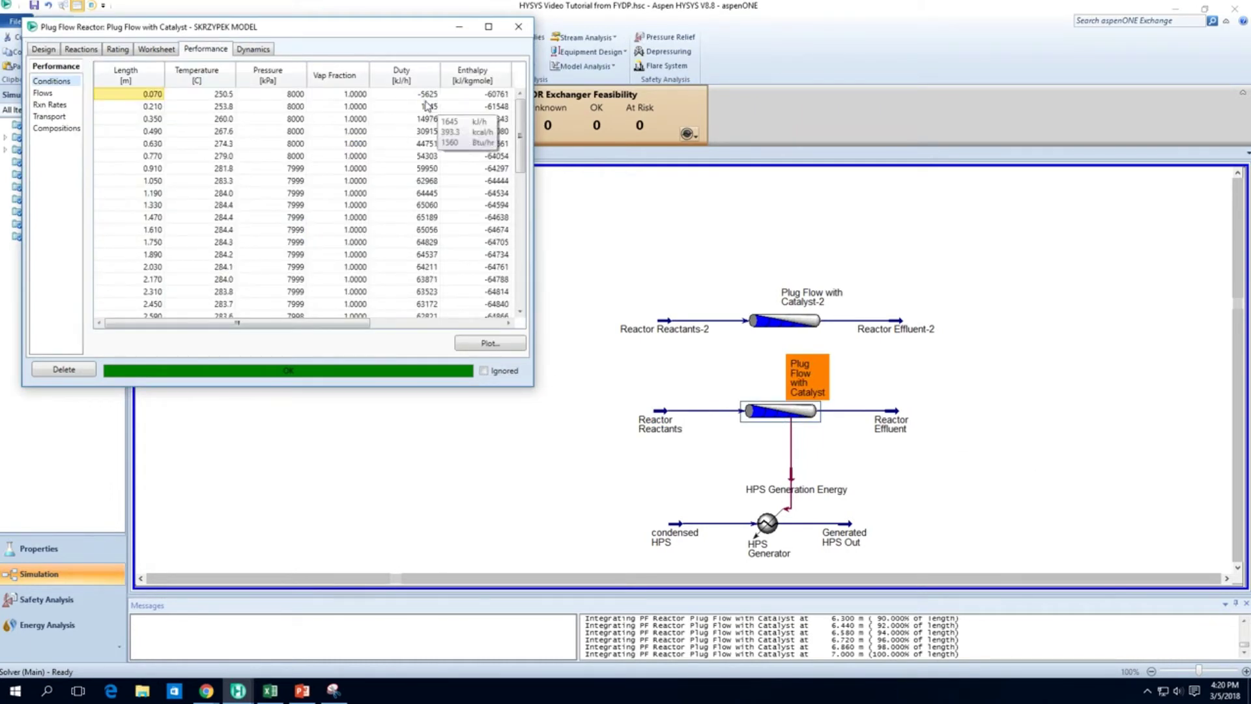
{"action": "left_click", "coordinate": [427, 105]}
{"action": "left_click", "coordinate": [396, 97]}
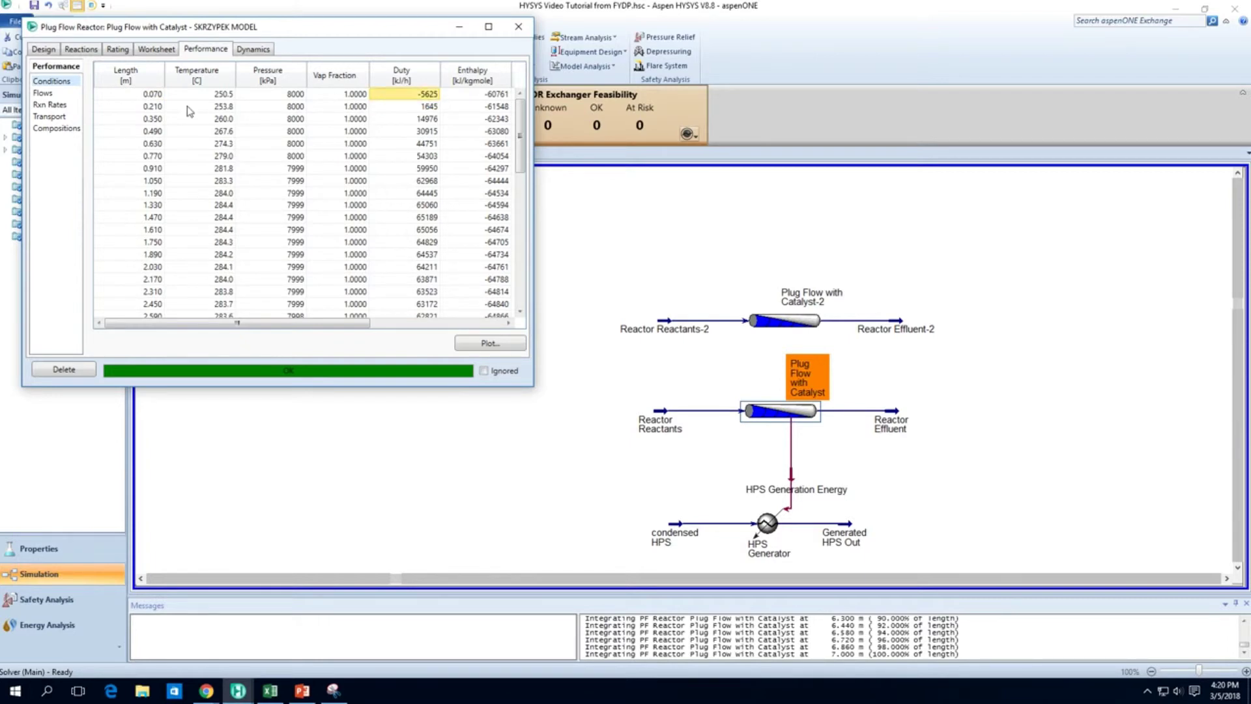
{"action": "left_click", "coordinate": [202, 96]}
{"action": "left_click", "coordinate": [378, 98]}
{"action": "mouse_move", "coordinate": [419, 174]}
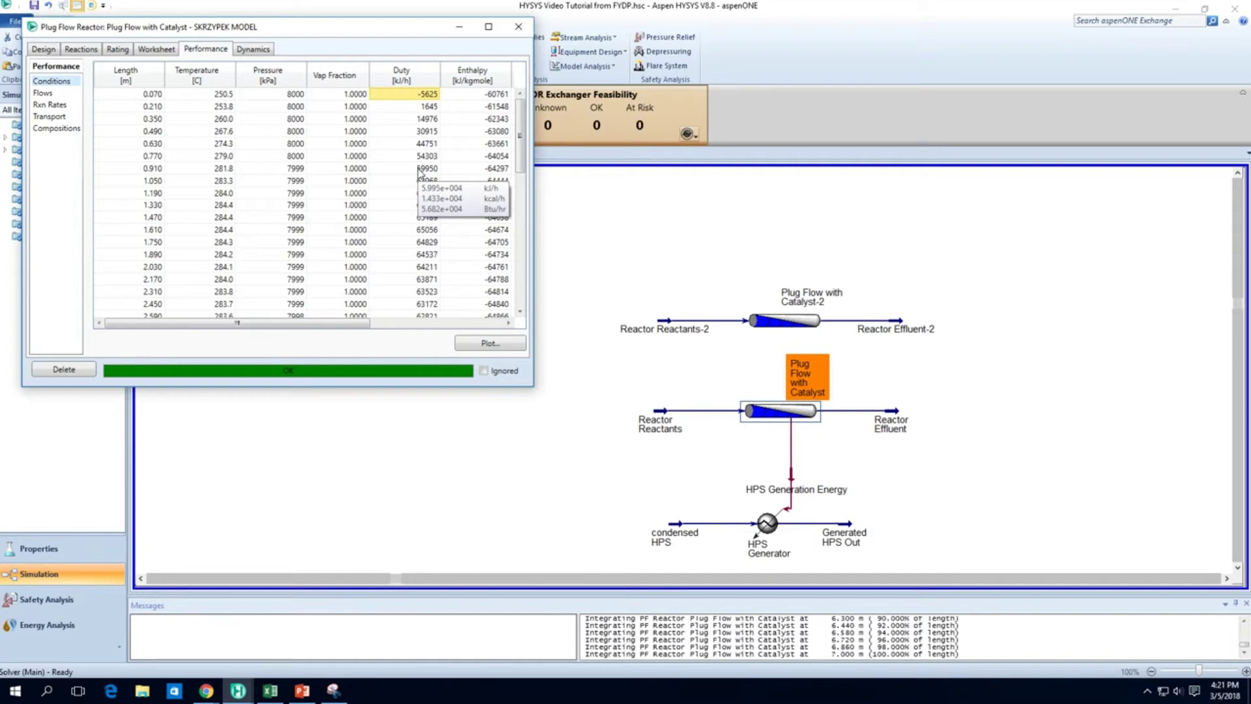
{"action": "left_click", "coordinate": [429, 107]}
{"action": "left_click", "coordinate": [432, 170]}
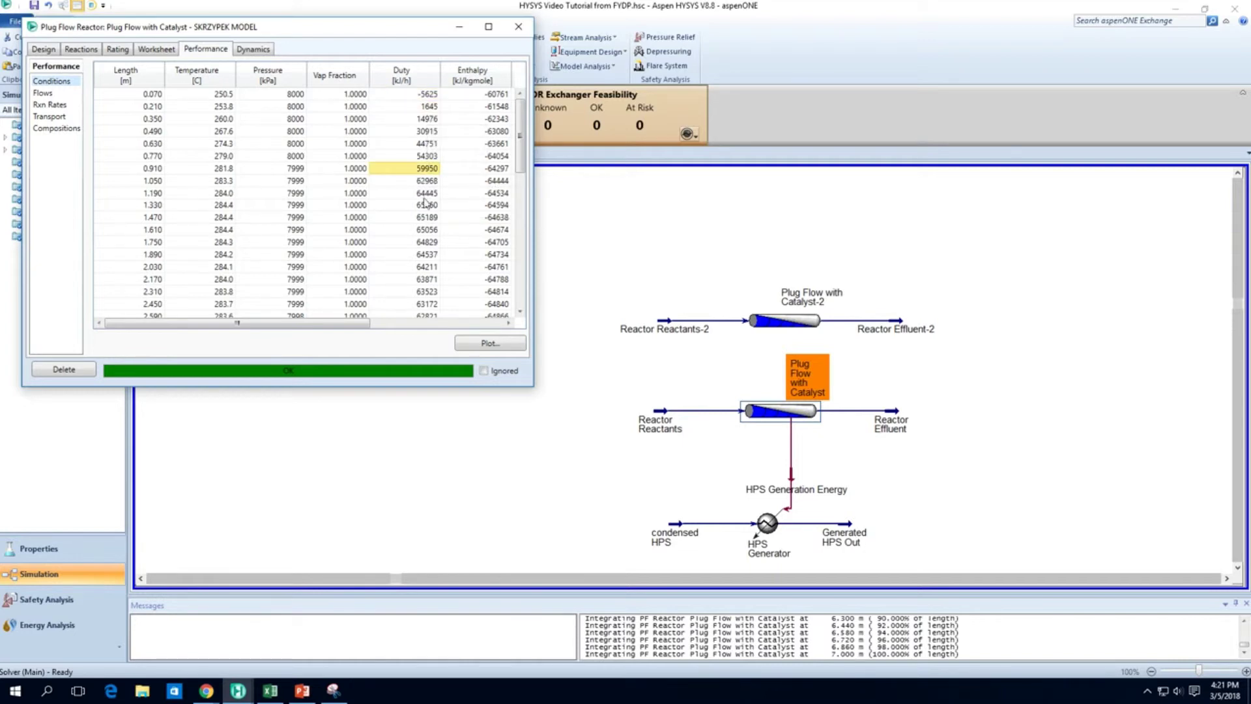
{"action": "scroll", "coordinate": [430, 315], "scroll_direction": "down", "scroll_amount": 6}
{"action": "scroll", "coordinate": [430, 315], "scroll_direction": "up", "scroll_amount": 6}
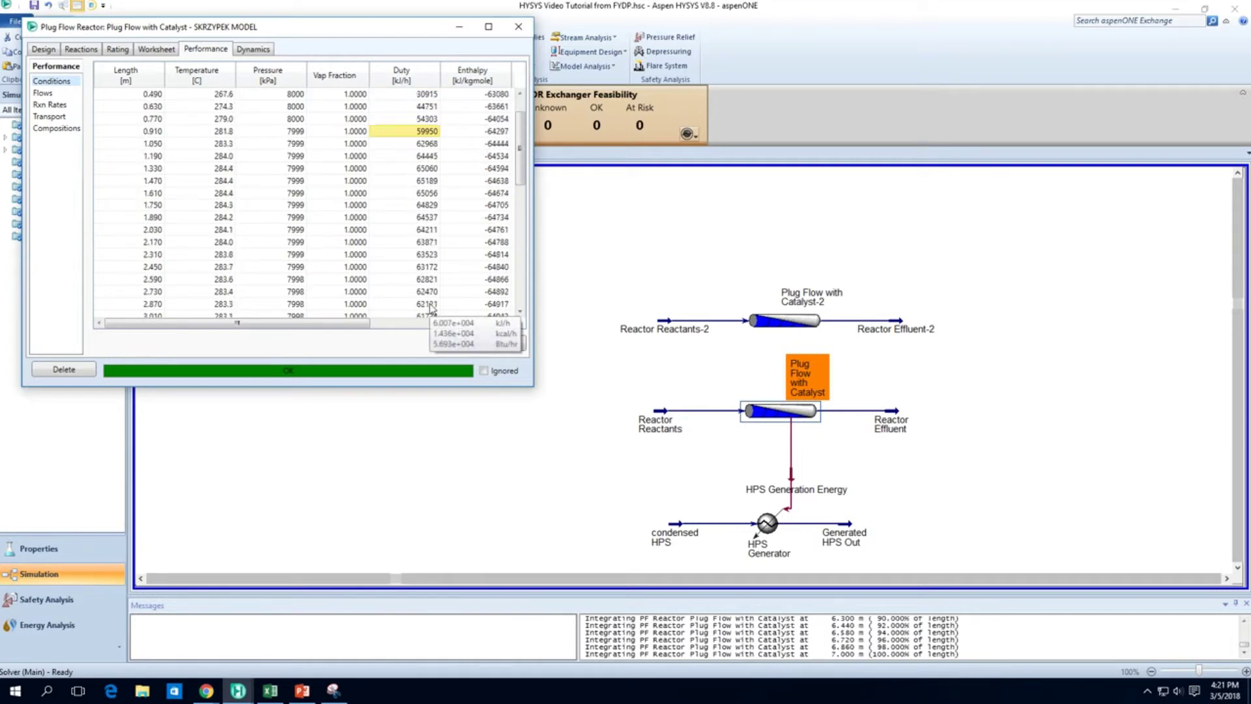
{"action": "left_click", "coordinate": [433, 95]}
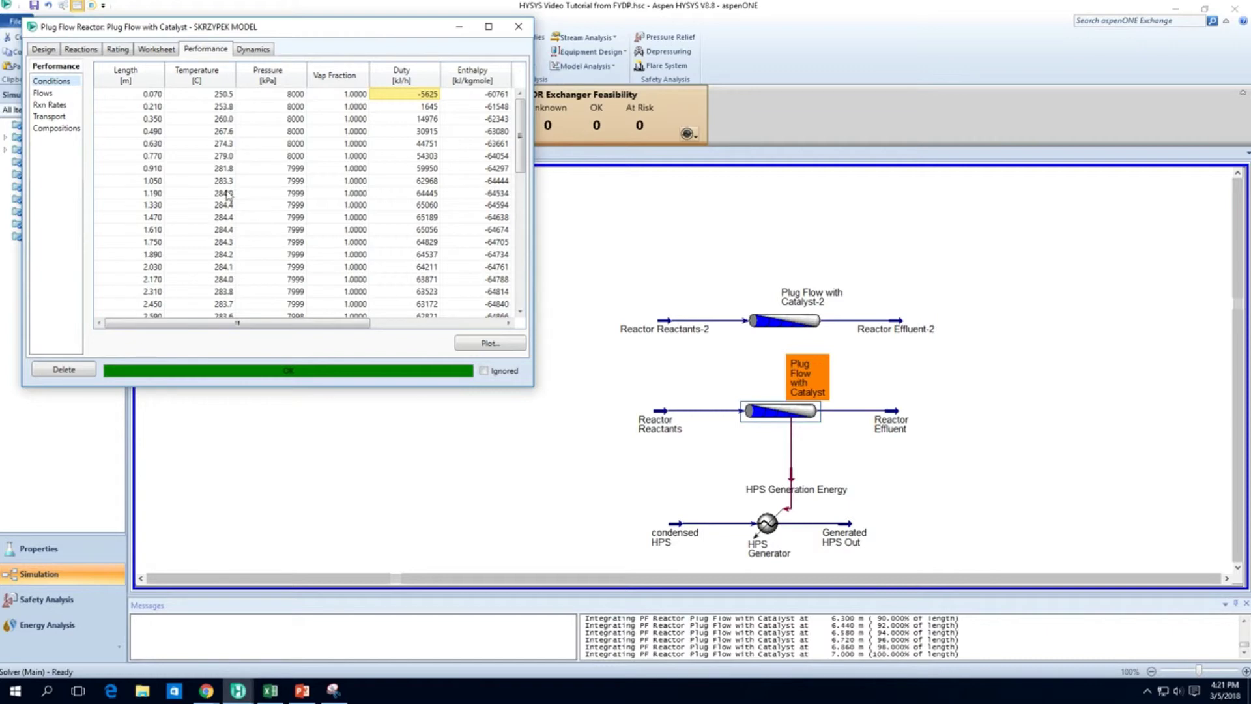
{"action": "left_click", "coordinate": [219, 144]}
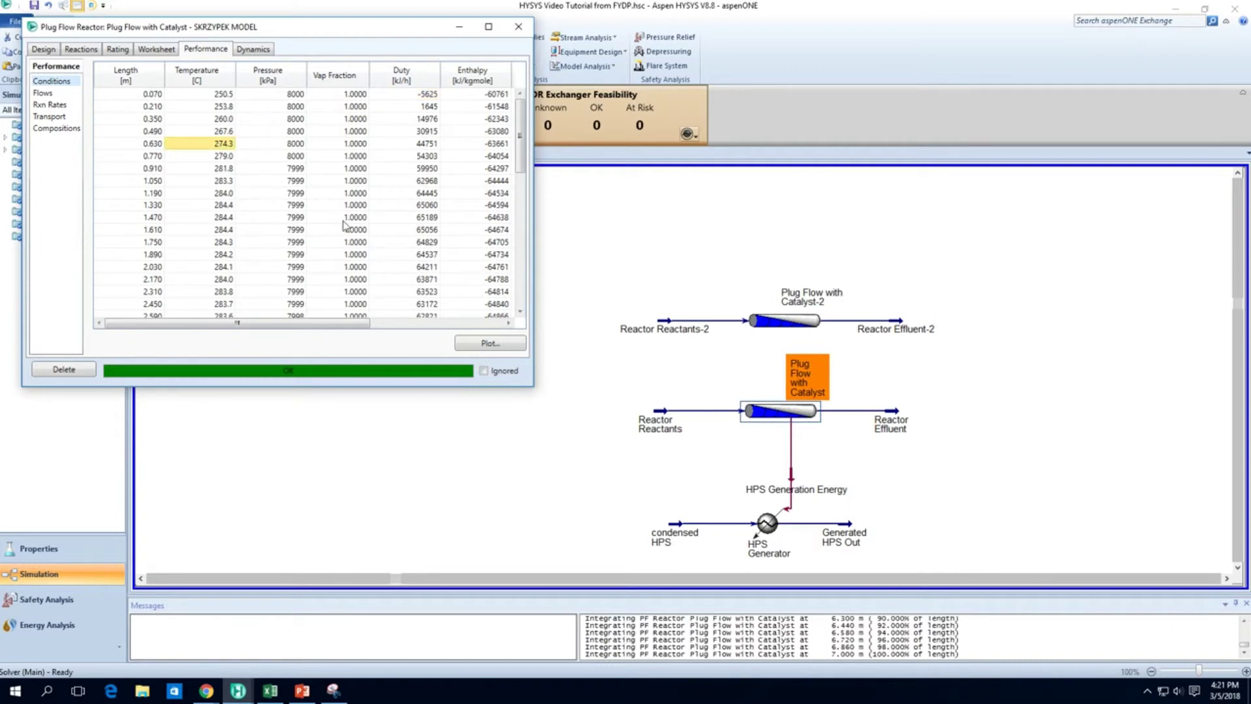
{"action": "key", "text": "Up"}
{"action": "key", "text": "Up"}
{"action": "key", "text": "Up"}
{"action": "key", "text": "Up"}
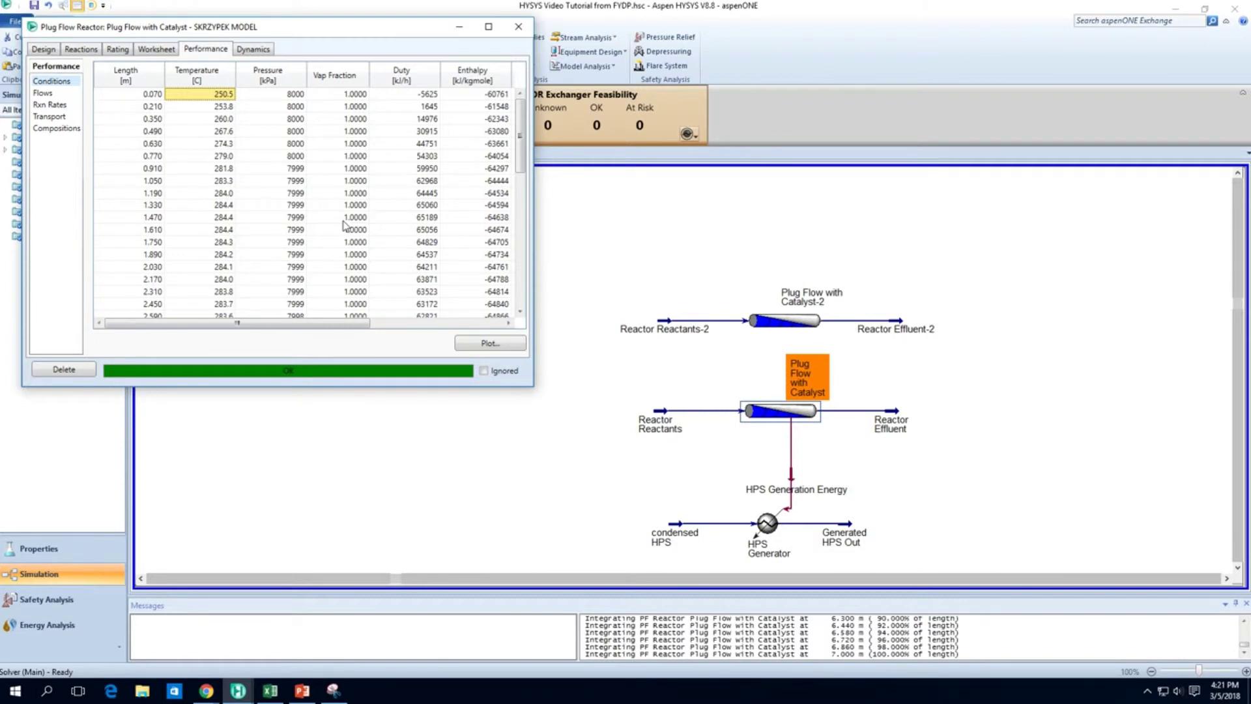
{"action": "left_click", "coordinate": [434, 96]}
{"action": "left_click", "coordinate": [218, 98]}
{"action": "left_click", "coordinate": [422, 95]}
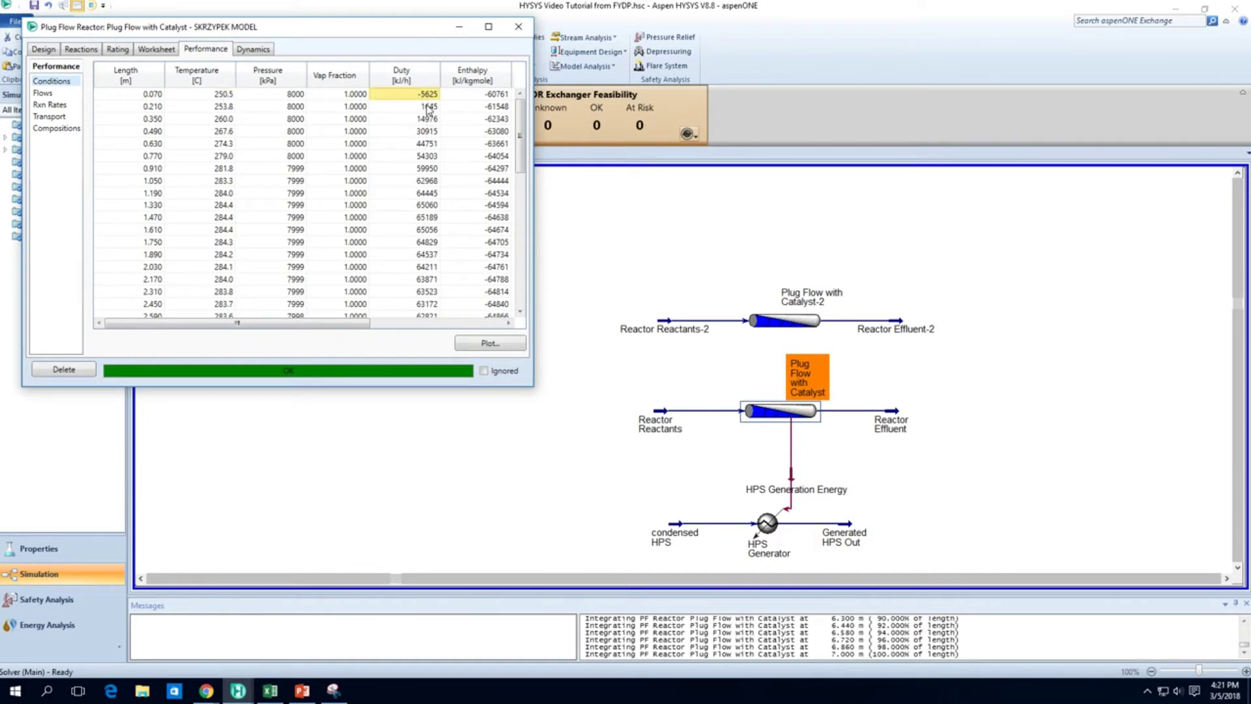
{"action": "left_click", "coordinate": [429, 108]}
{"action": "left_click", "coordinate": [427, 132]}
{"action": "left_click", "coordinate": [419, 180]}
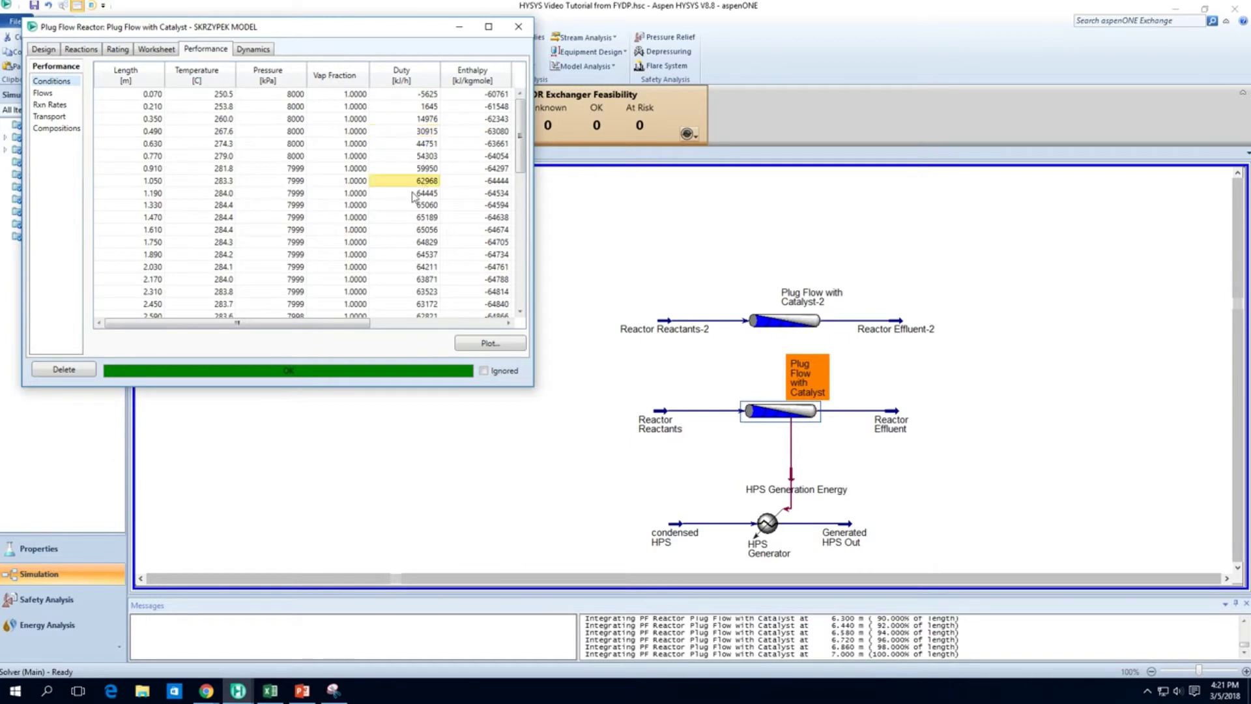
{"action": "left_click", "coordinate": [222, 119]}
{"action": "left_click", "coordinate": [228, 181]}
{"action": "left_click", "coordinate": [229, 206]}
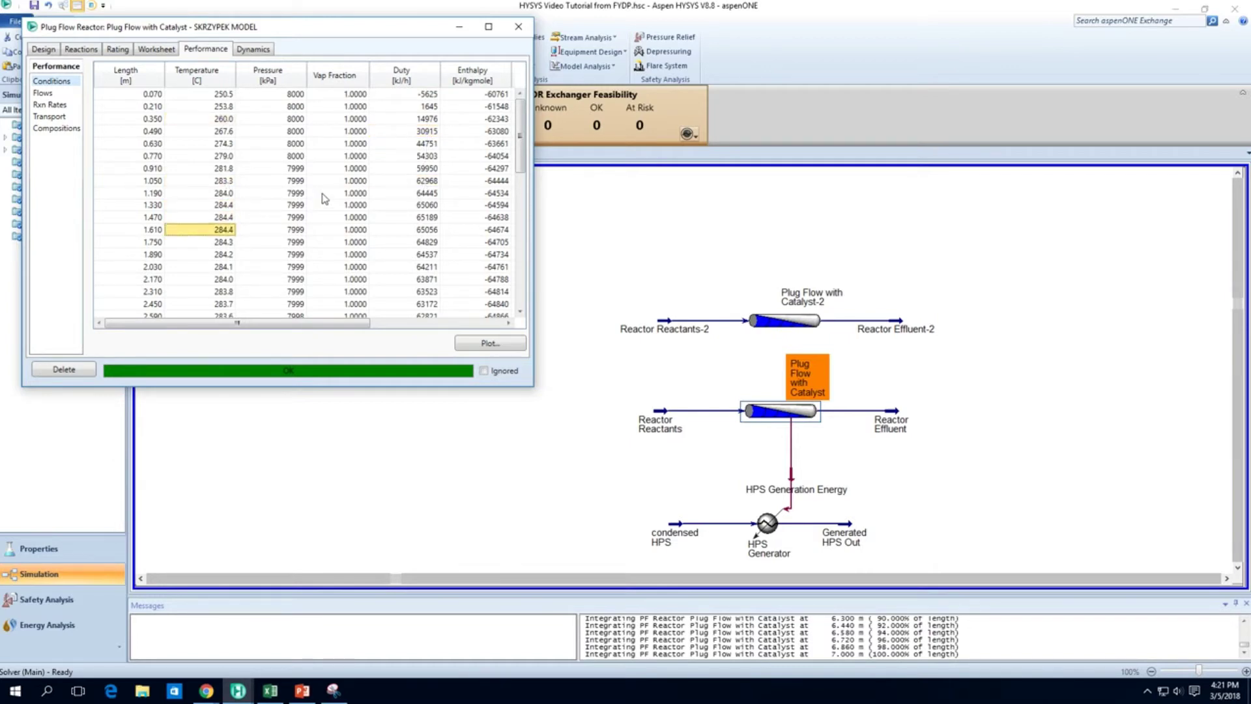
{"action": "left_click", "coordinate": [888, 411]}
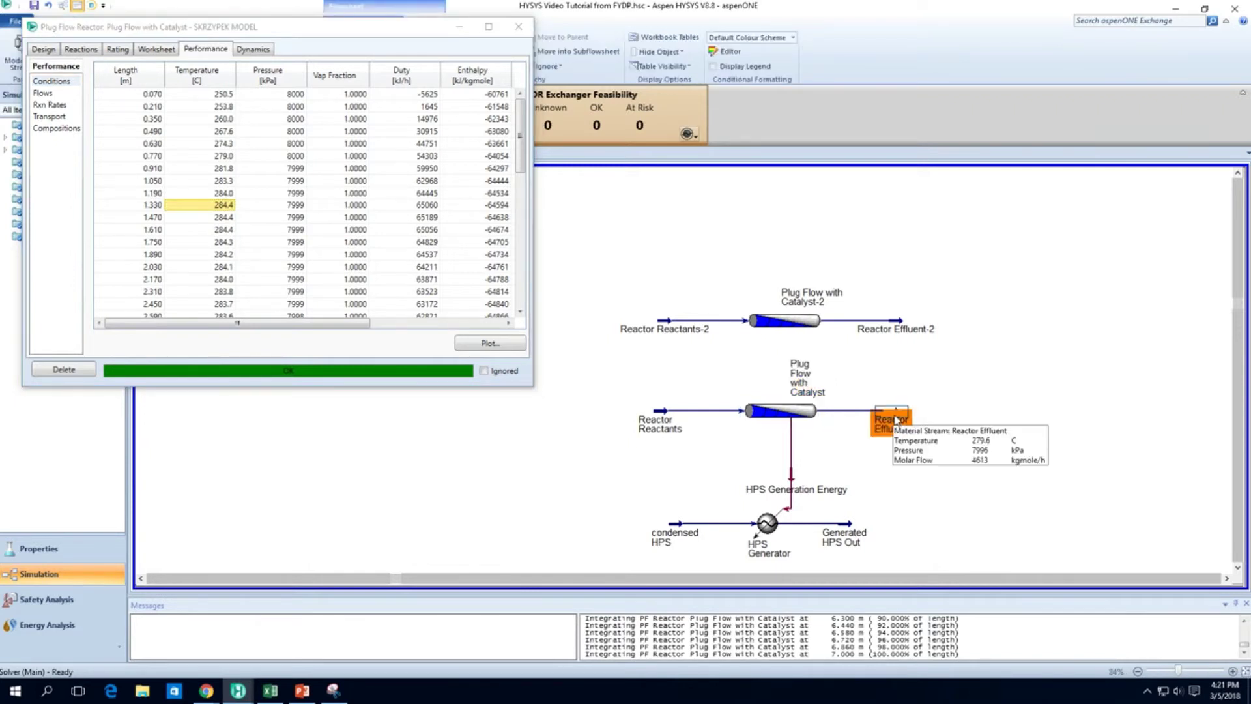
{"action": "left_click", "coordinate": [969, 418]}
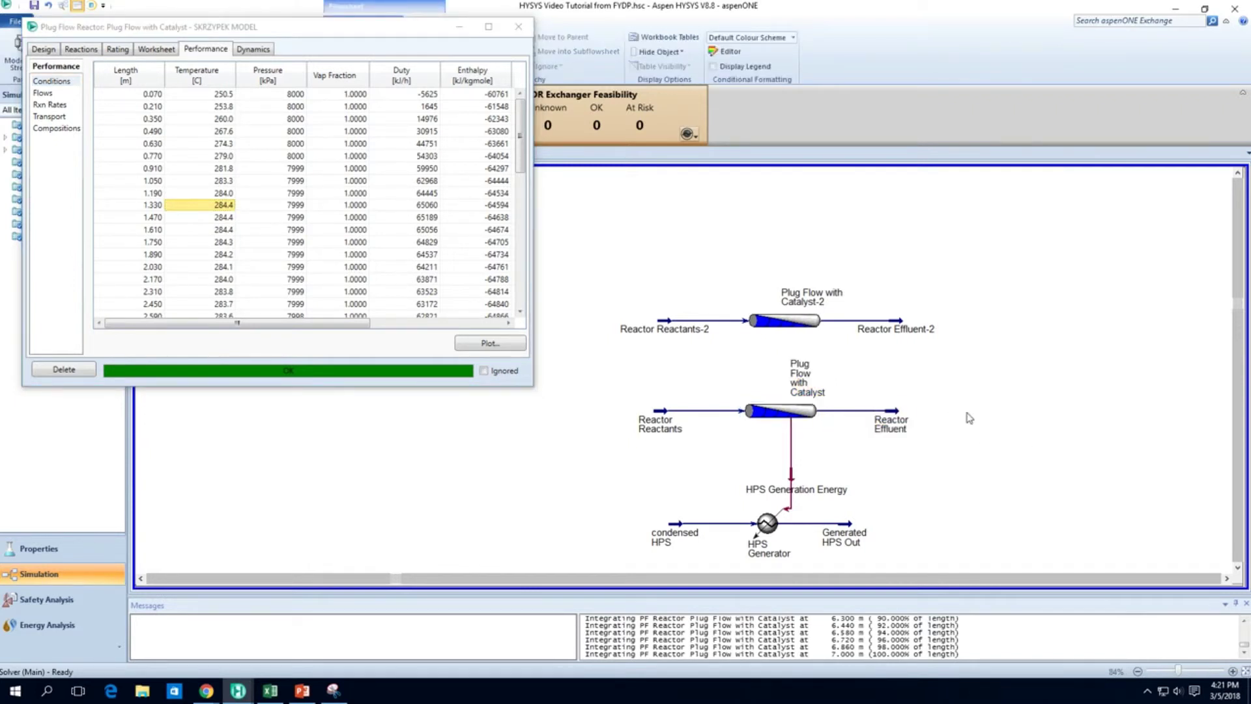
{"action": "mouse_move", "coordinate": [893, 422]}
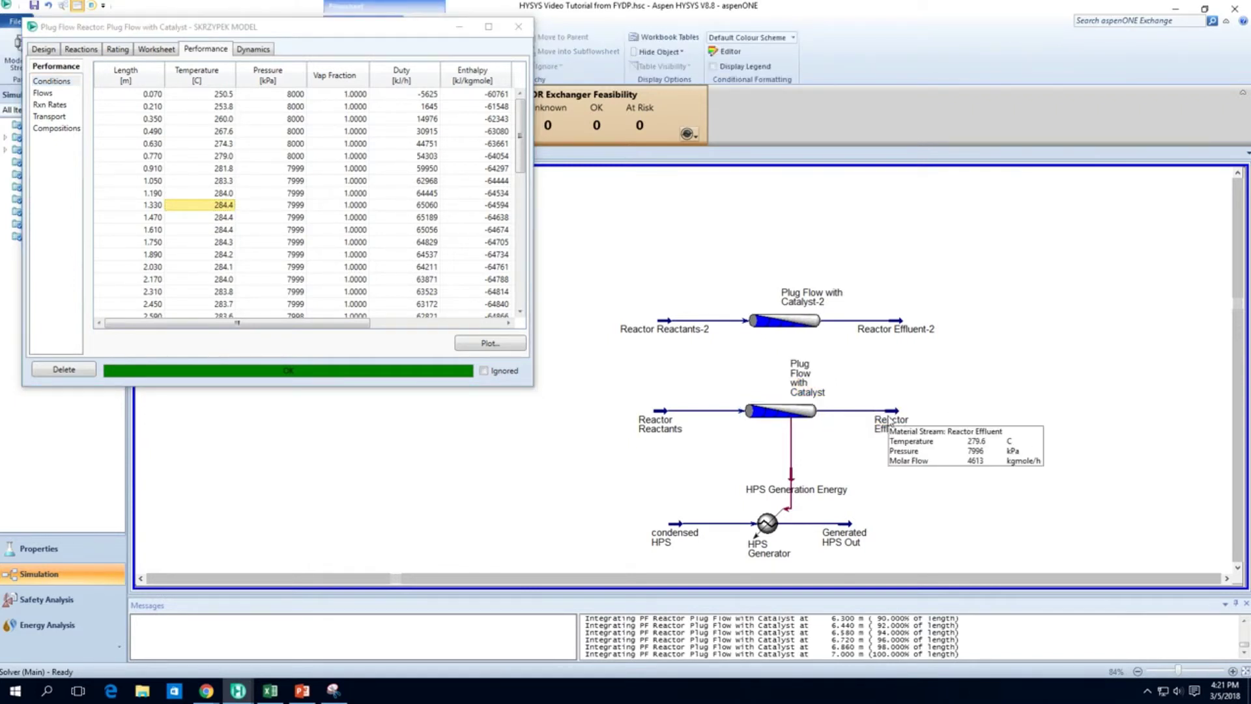
{"action": "left_click", "coordinate": [221, 193]}
{"action": "mouse_move", "coordinate": [295, 240]}
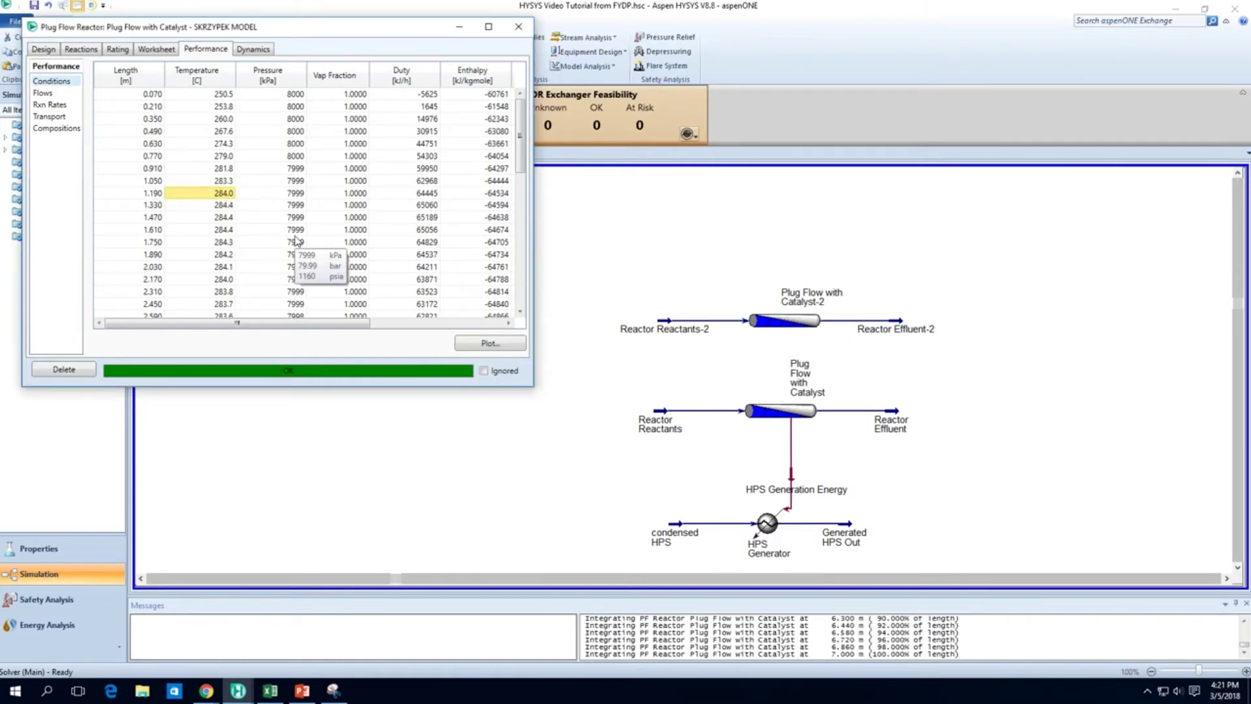
{"action": "key", "text": "Down"}
{"action": "key", "text": "Down"}
{"action": "key", "text": "Down"}
{"action": "key", "text": "Down"}
{"action": "key", "text": "Down"}
{"action": "key", "text": "Down"}
{"action": "key", "text": "Down"}
{"action": "key", "text": "Down"}
{"action": "key", "text": "Down"}
{"action": "key", "text": "Down"}
{"action": "key", "text": "Down"}
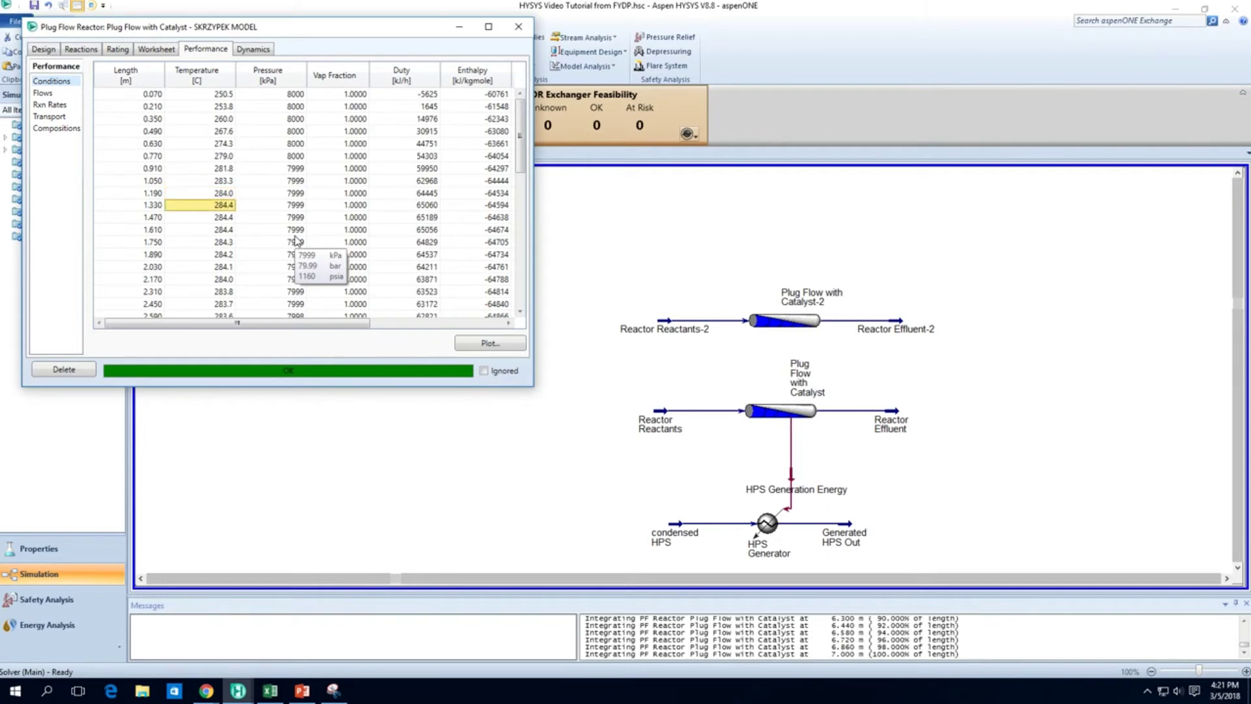
{"action": "scroll", "coordinate": [296, 239], "scroll_direction": "down", "scroll_amount": 2}
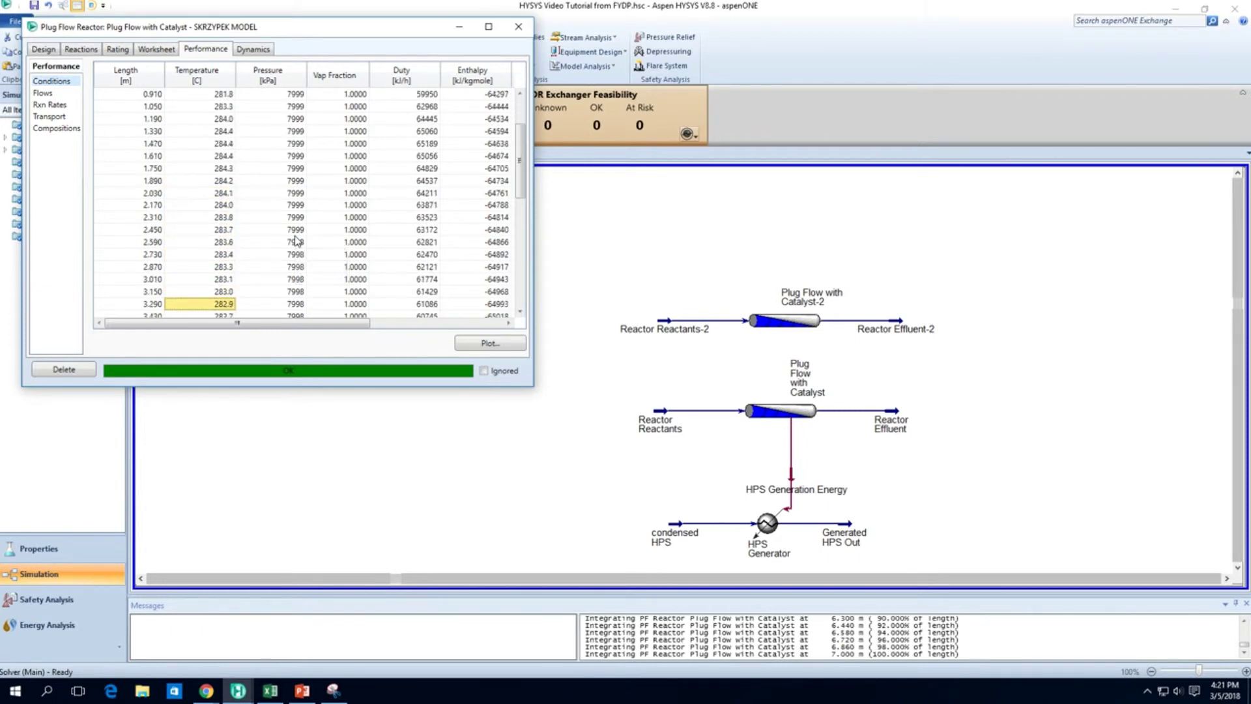
{"action": "key", "text": "Up"}
{"action": "key", "text": "Up"}
{"action": "key", "text": "Up"}
{"action": "key", "text": "Up"}
{"action": "key", "text": "Up"}
{"action": "key", "text": "Up"}
{"action": "key", "text": "Up"}
{"action": "key", "text": "Up"}
{"action": "key", "text": "Up"}
{"action": "key", "text": "Up"}
{"action": "key", "text": "Up"}
{"action": "key", "text": "Up"}
{"action": "key", "text": "Up"}
{"action": "key", "text": "Up"}
{"action": "key", "text": "Up"}
{"action": "key", "text": "Up"}
{"action": "key", "text": "Up"}
{"action": "key", "text": "Up"}
{"action": "key", "text": "Up"}
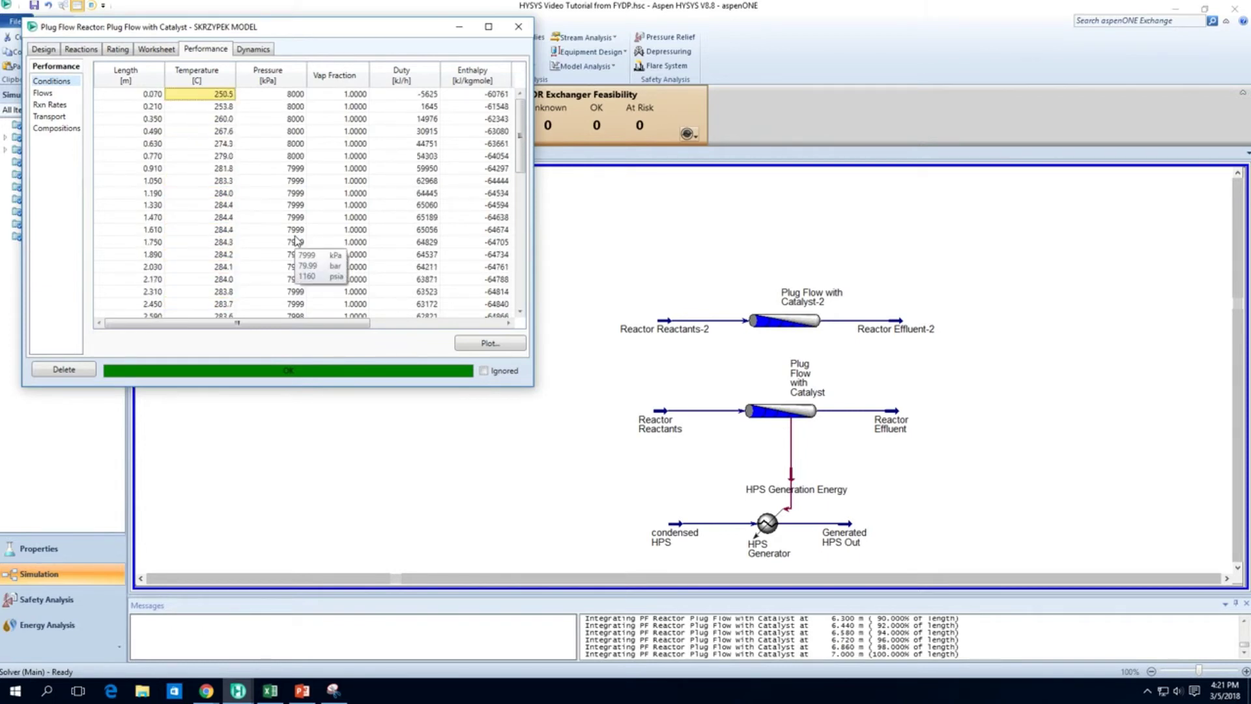
{"action": "key", "text": "Down"}
{"action": "key", "text": "Down"}
{"action": "key", "text": "Down"}
{"action": "key", "text": "Down"}
{"action": "key", "text": "Down"}
{"action": "key", "text": "Down"}
{"action": "key", "text": "Down"}
{"action": "key", "text": "Down"}
{"action": "key", "text": "Down"}
{"action": "key", "text": "Down"}
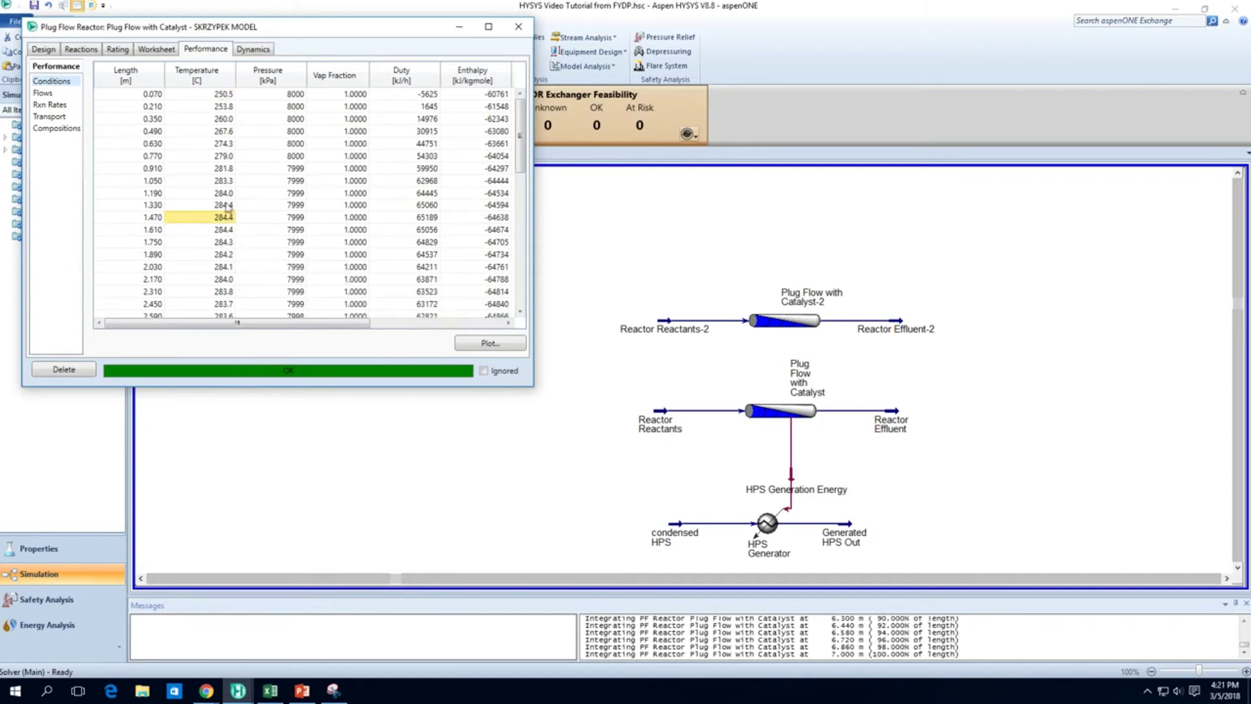
{"action": "key", "text": "Down"}
{"action": "key", "text": "Down"}
{"action": "key", "text": "Down"}
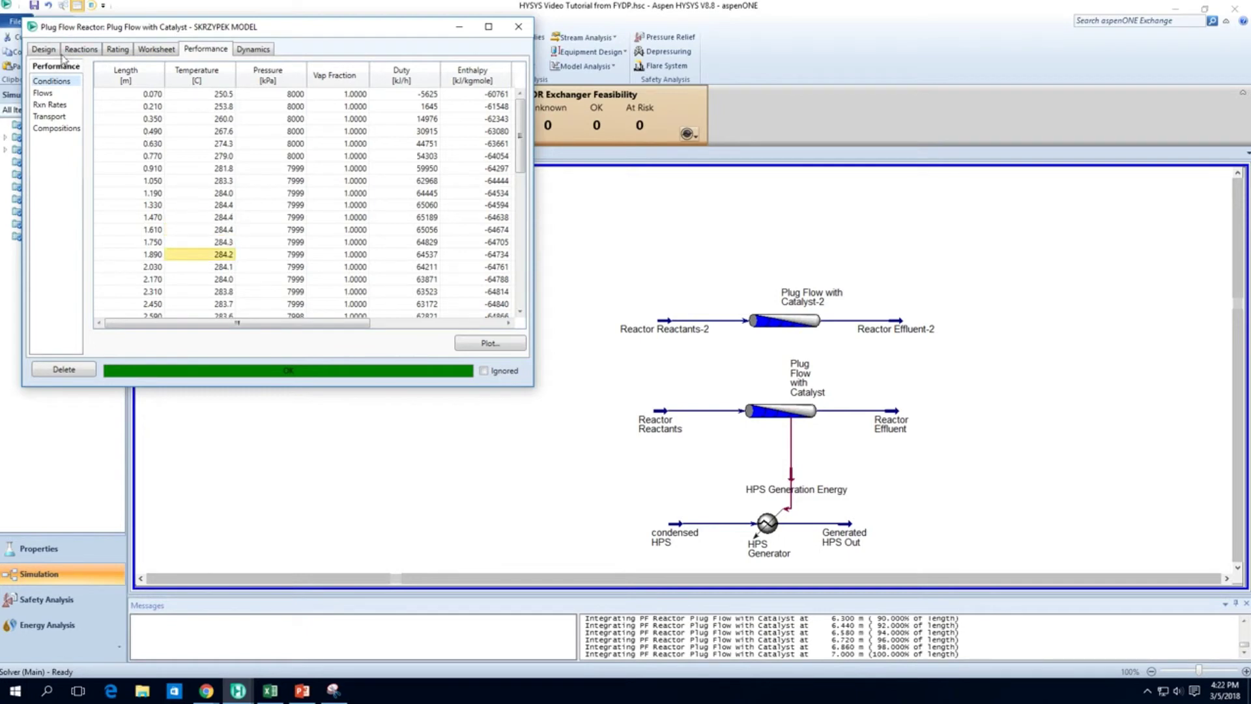
{"action": "left_click", "coordinate": [66, 51]}
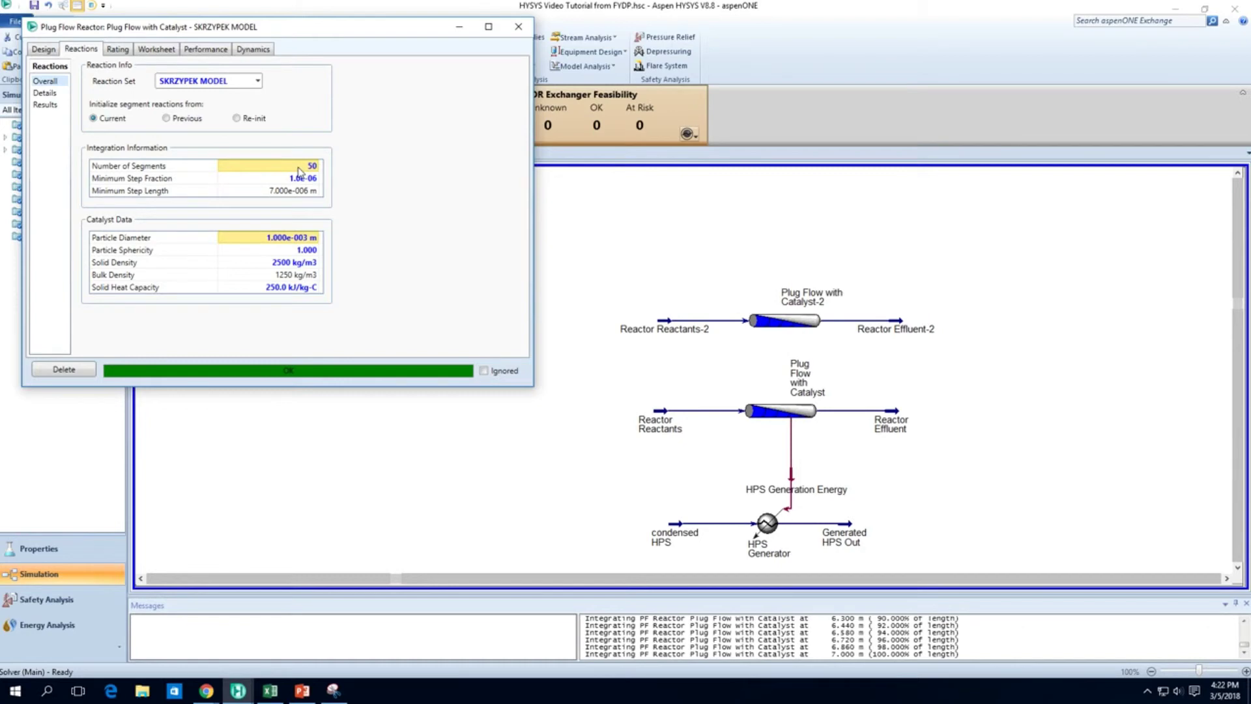
{"action": "left_click", "coordinate": [207, 49]}
{"action": "left_click", "coordinate": [222, 217]}
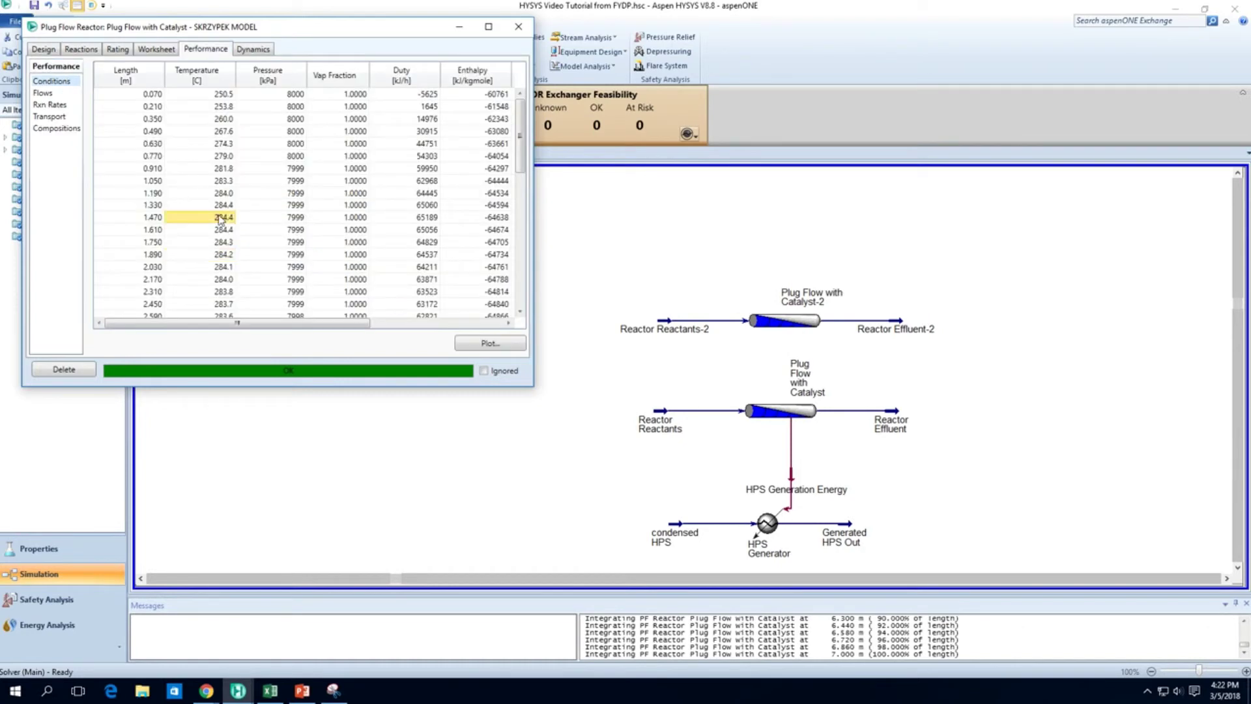
{"action": "left_click", "coordinate": [420, 193]}
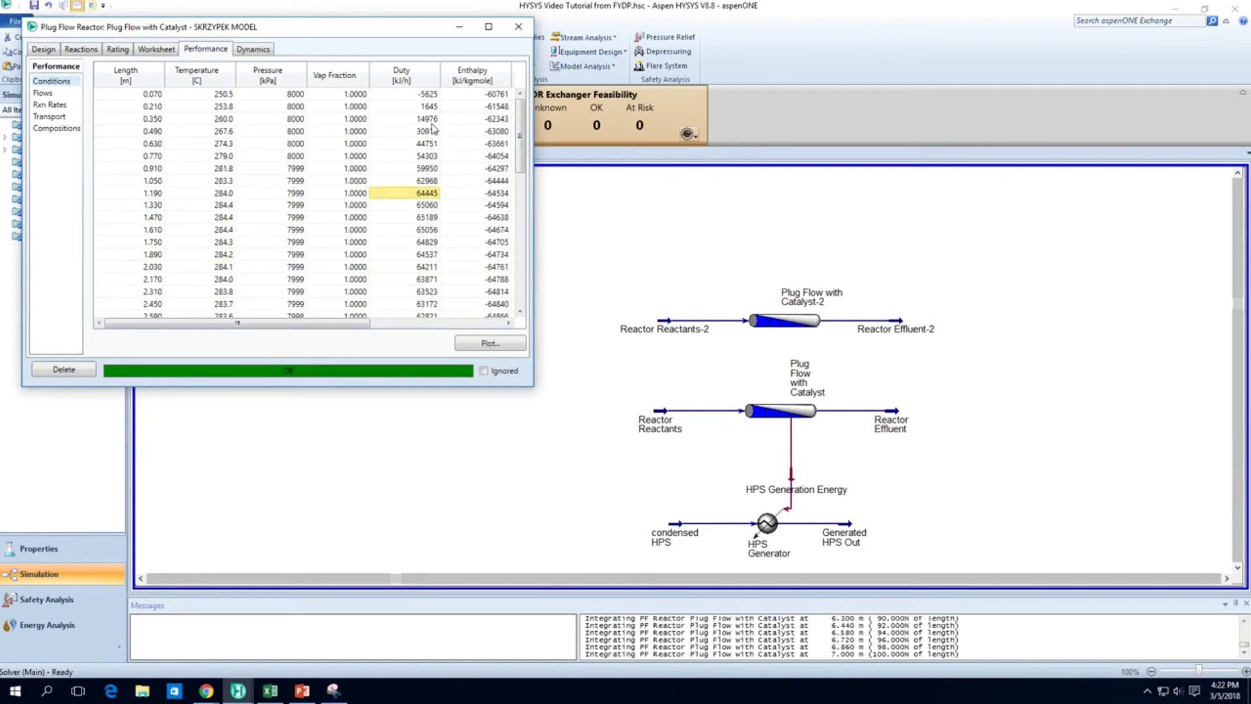
{"action": "left_click", "coordinate": [429, 95]}
{"action": "left_click", "coordinate": [208, 96]}
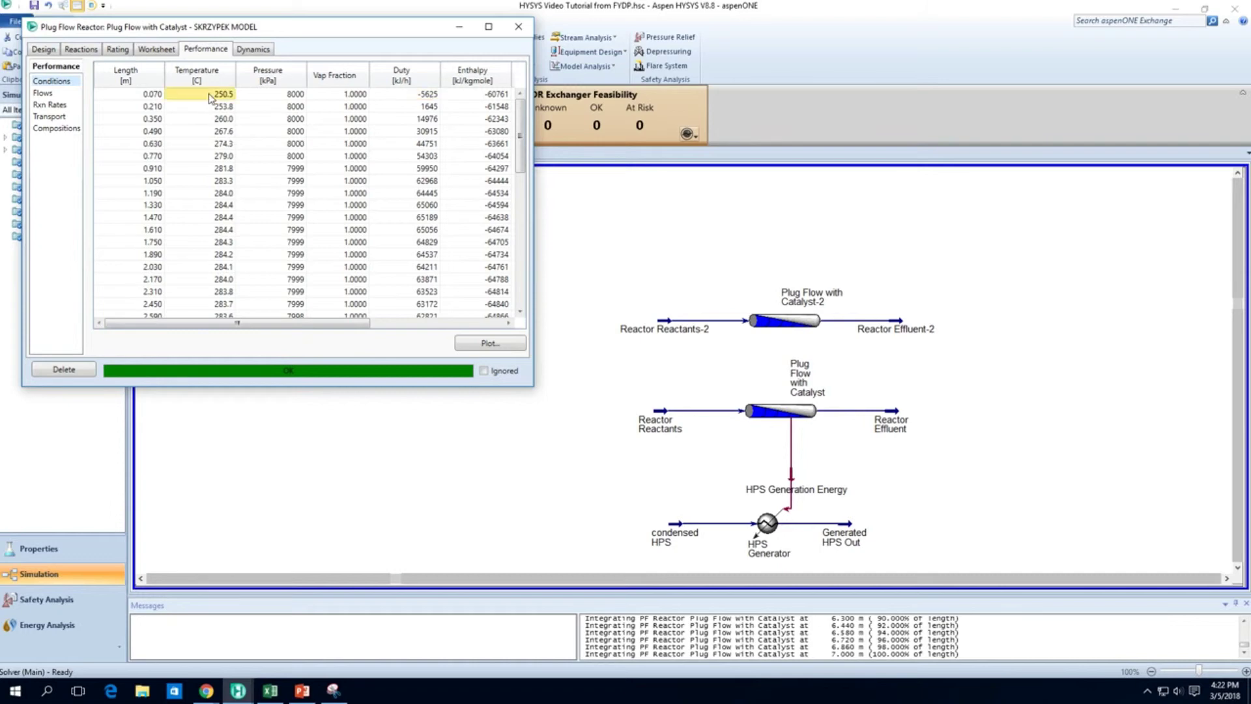
{"action": "left_click", "coordinate": [217, 193]}
{"action": "left_click", "coordinate": [217, 218]}
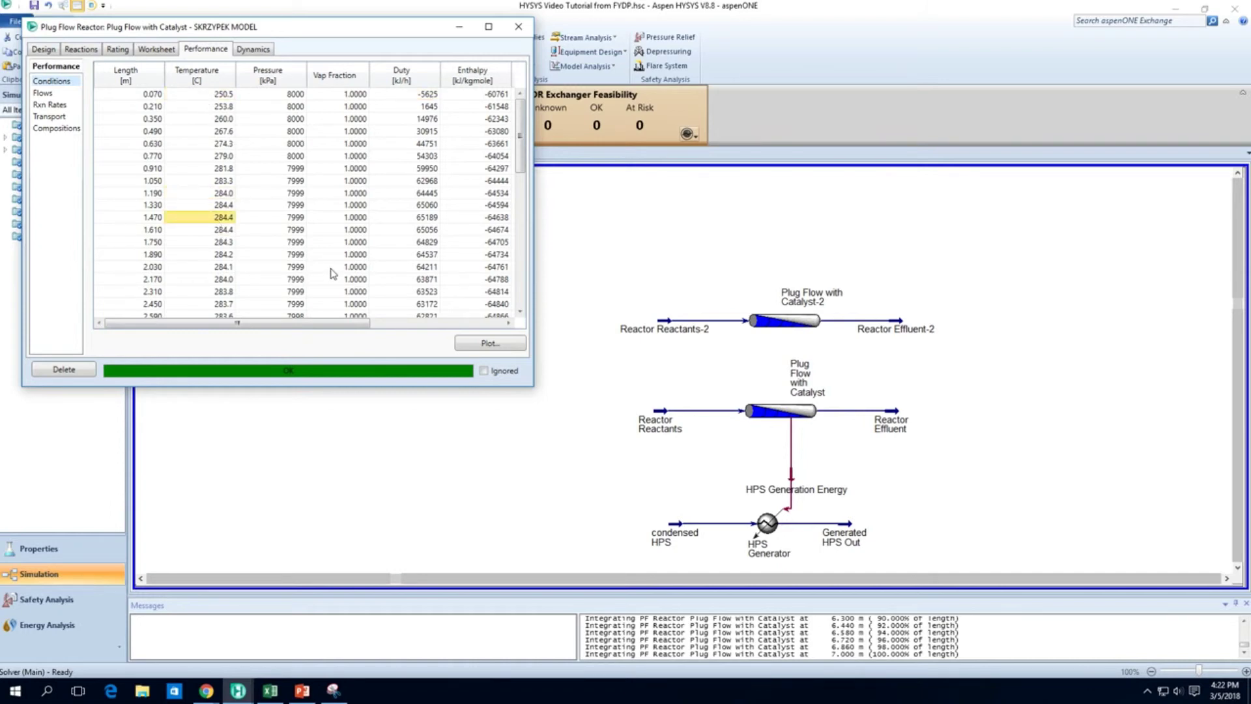
- Check the condensed HPS steam feed conditions alongside the reactor's heat transfer settings
{"action": "left_click", "coordinate": [37, 52]}
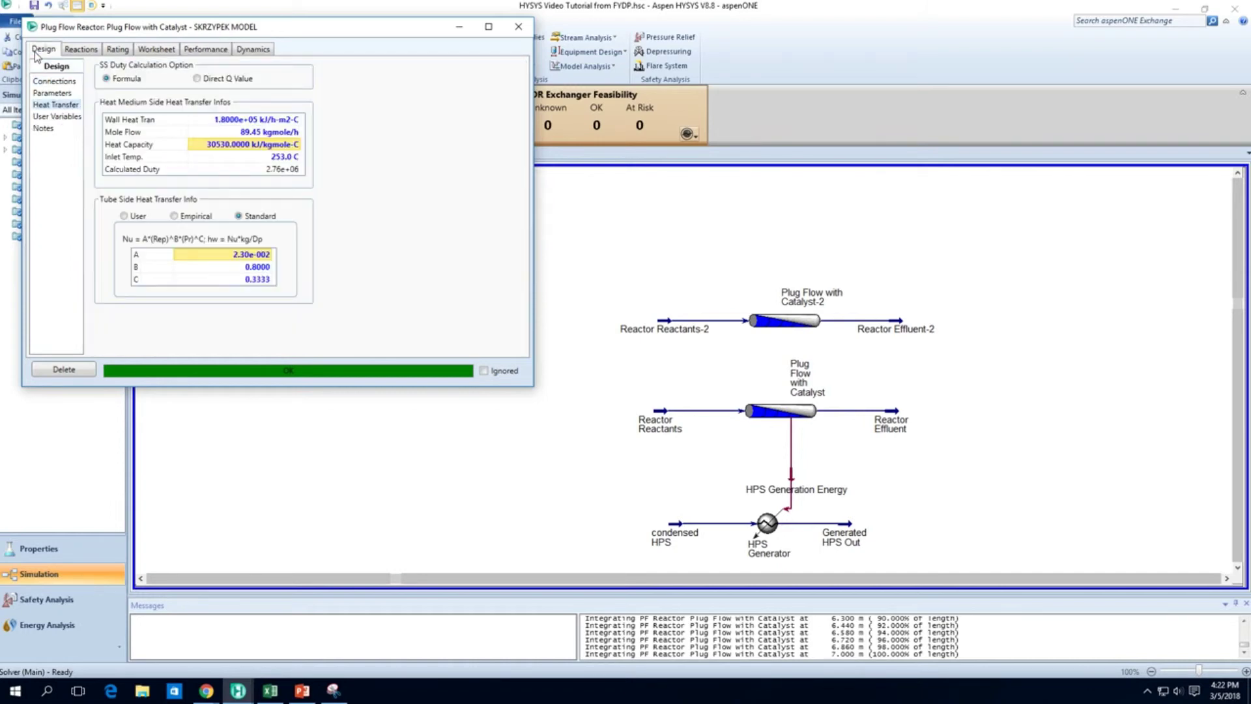
{"action": "left_click", "coordinate": [678, 527]}
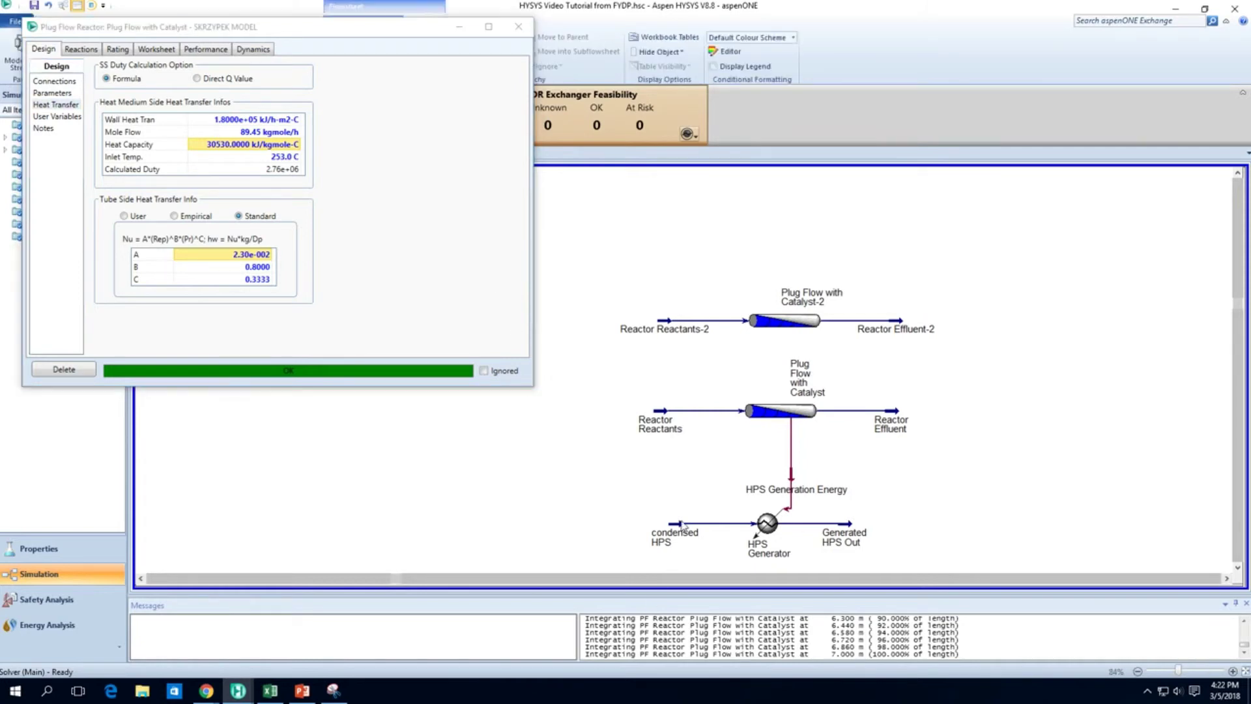
{"action": "mouse_move", "coordinate": [679, 525]}
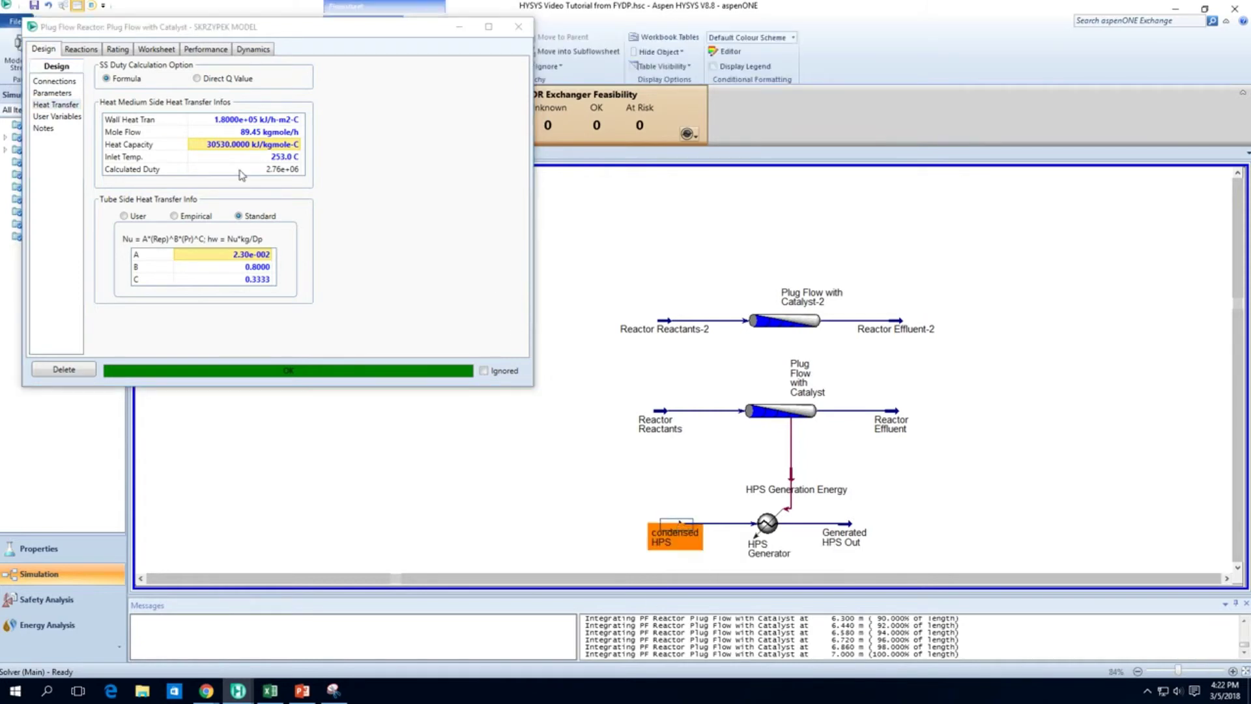
{"action": "left_click", "coordinate": [249, 135]}
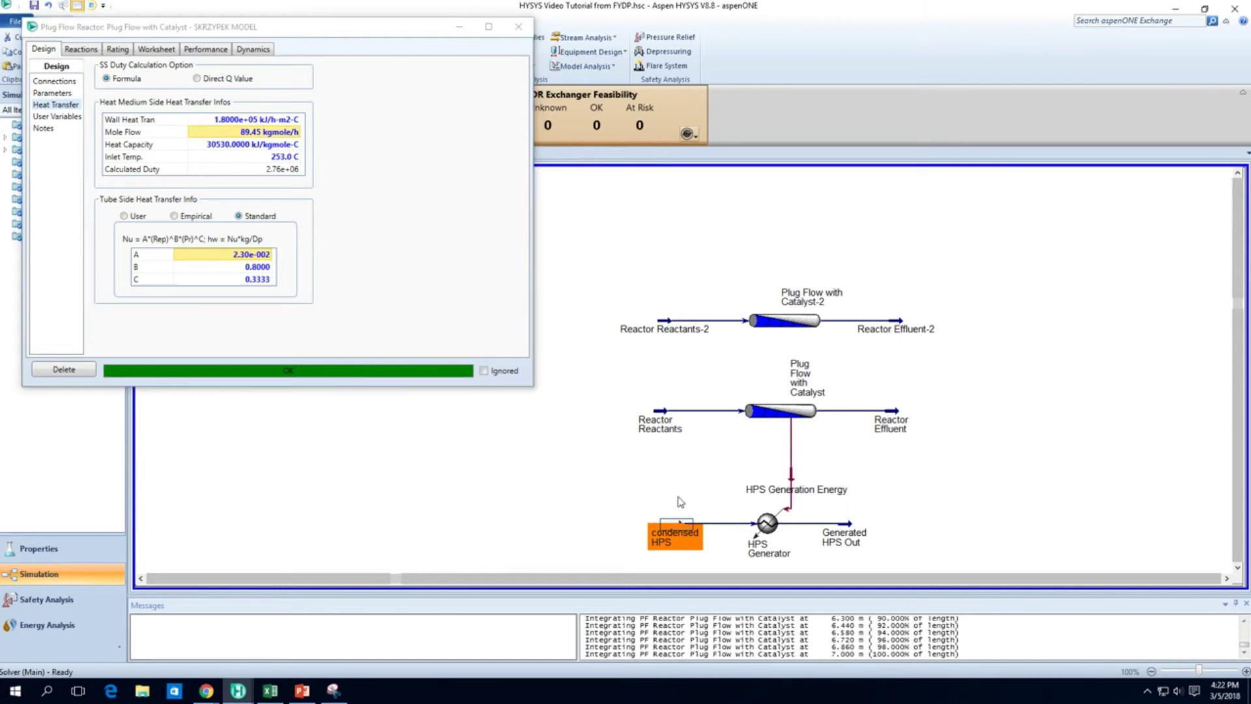
{"action": "left_click", "coordinate": [684, 529]}
{"action": "mouse_move", "coordinate": [678, 525]}
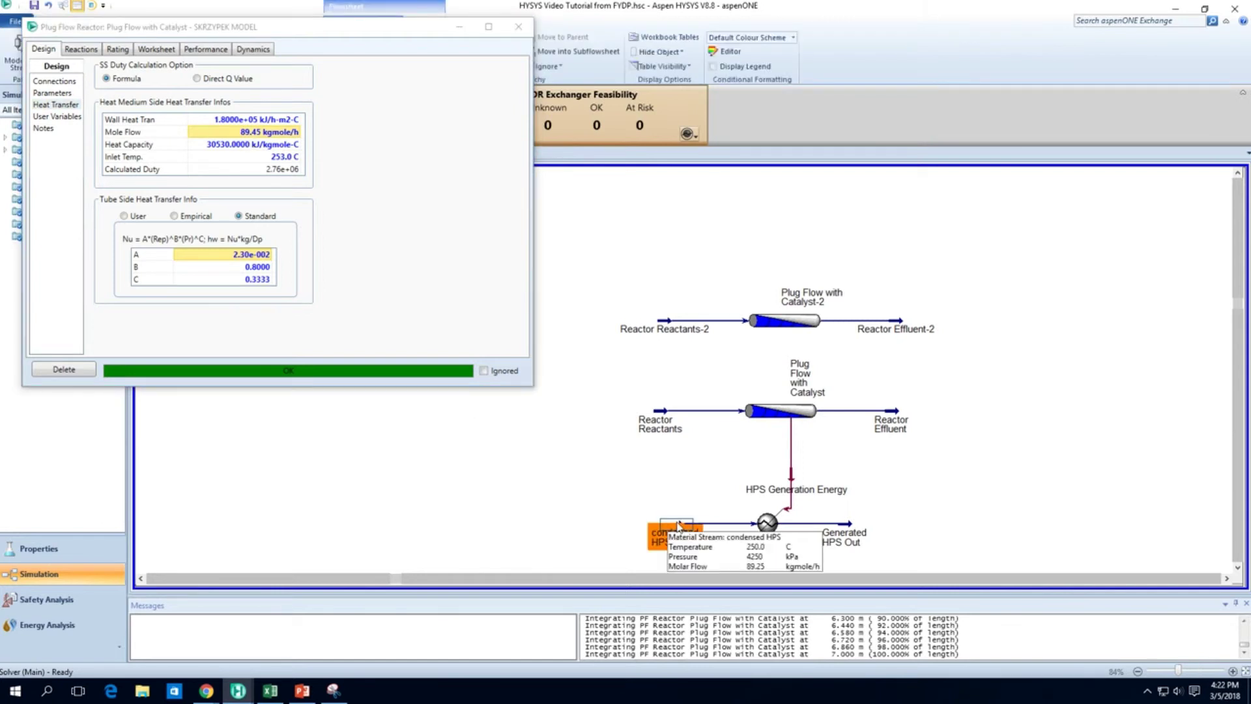
- Read the Reactor Effluent and Reactor Reactants conditions, then open Reactor Effluent's details
{"action": "mouse_move", "coordinate": [895, 416]}
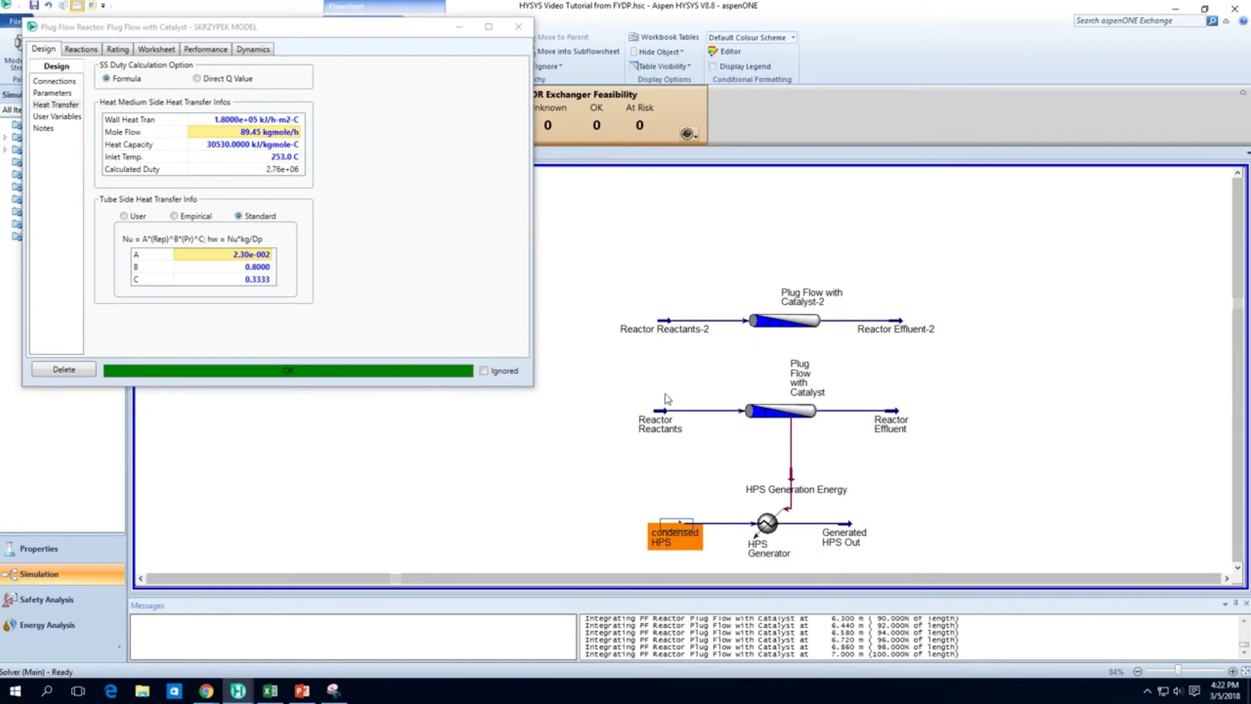
{"action": "mouse_move", "coordinate": [663, 420]}
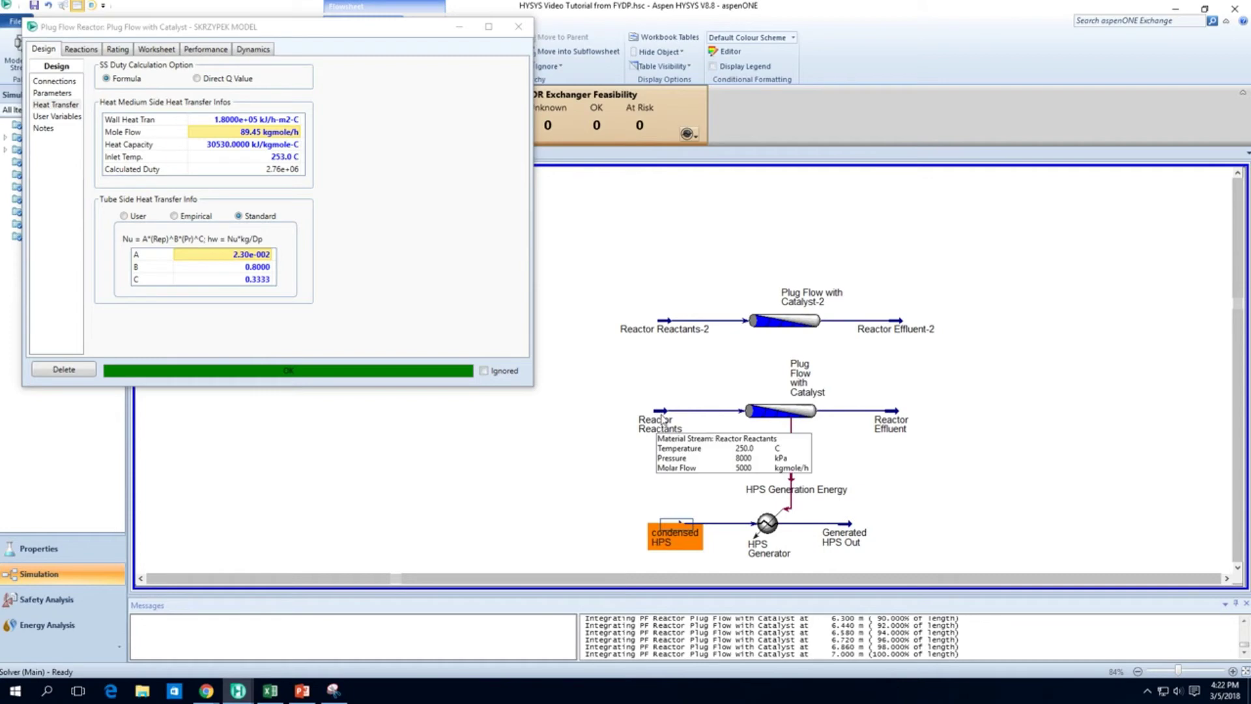
{"action": "double_click", "coordinate": [895, 416]}
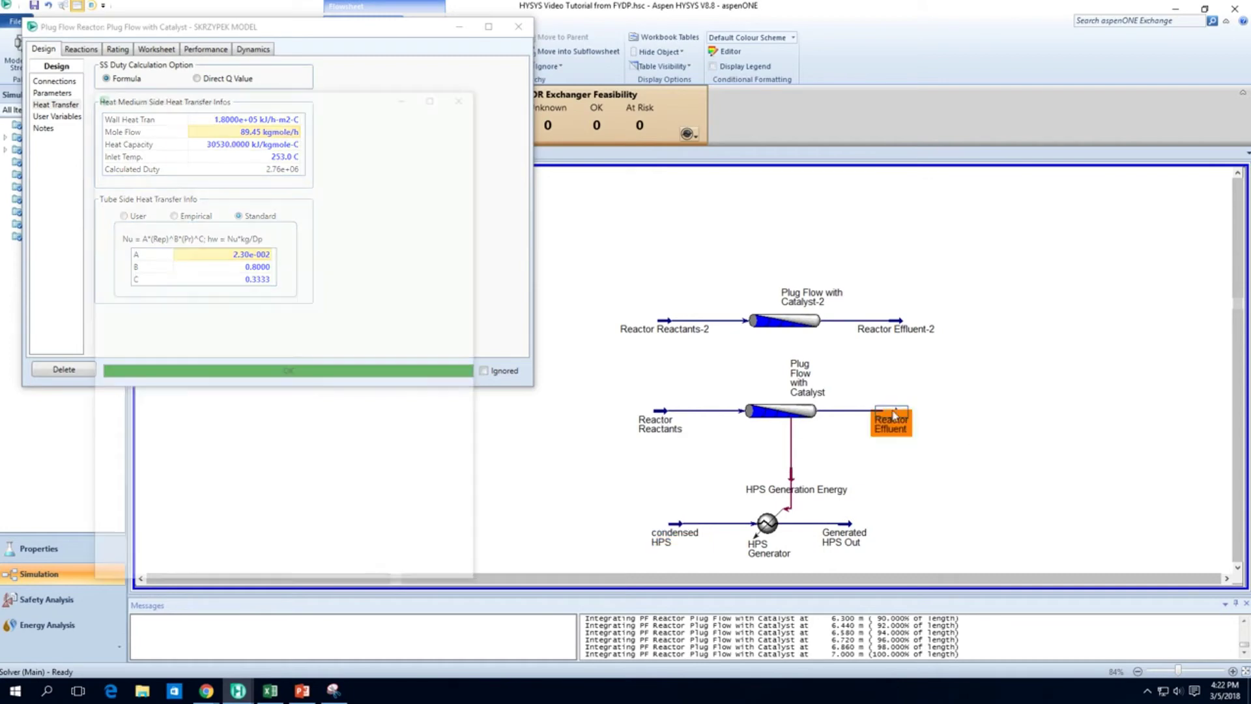
- Review the Reactor Effluent component molar flows, check condensed HPS, and close the stream window
{"action": "left_click", "coordinate": [147, 169]}
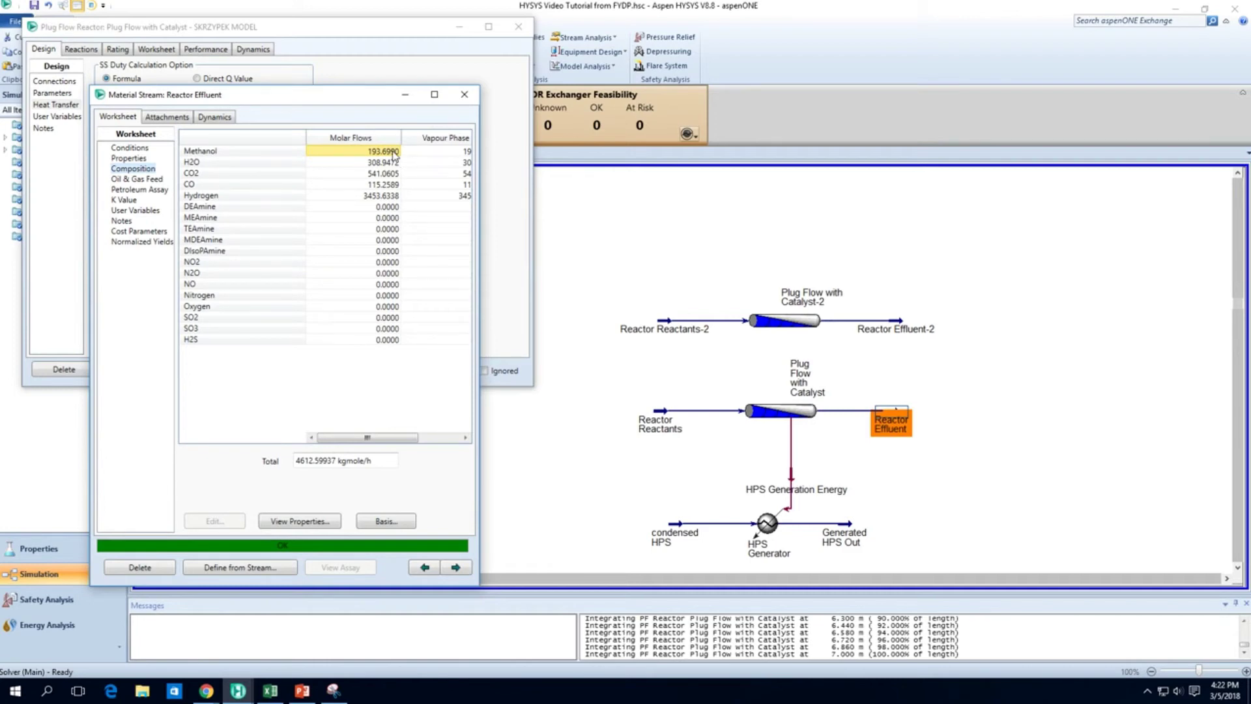
{"action": "left_click", "coordinate": [682, 527]}
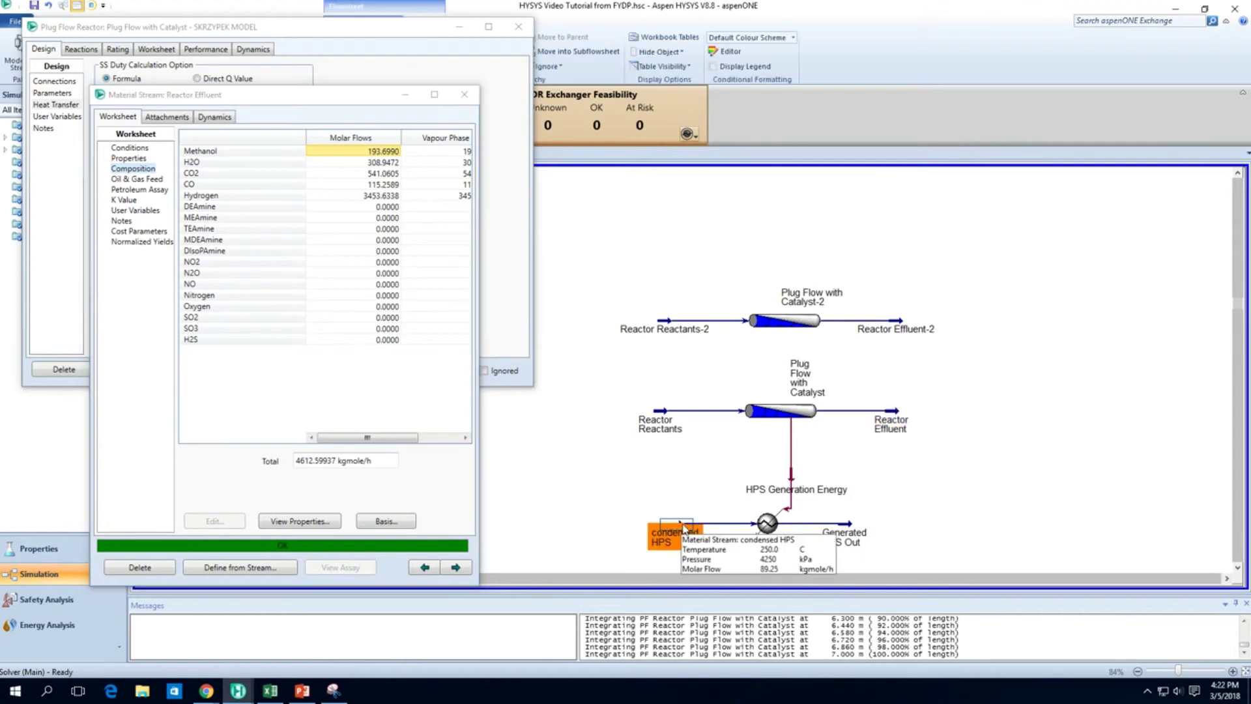
{"action": "mouse_move", "coordinate": [797, 483]}
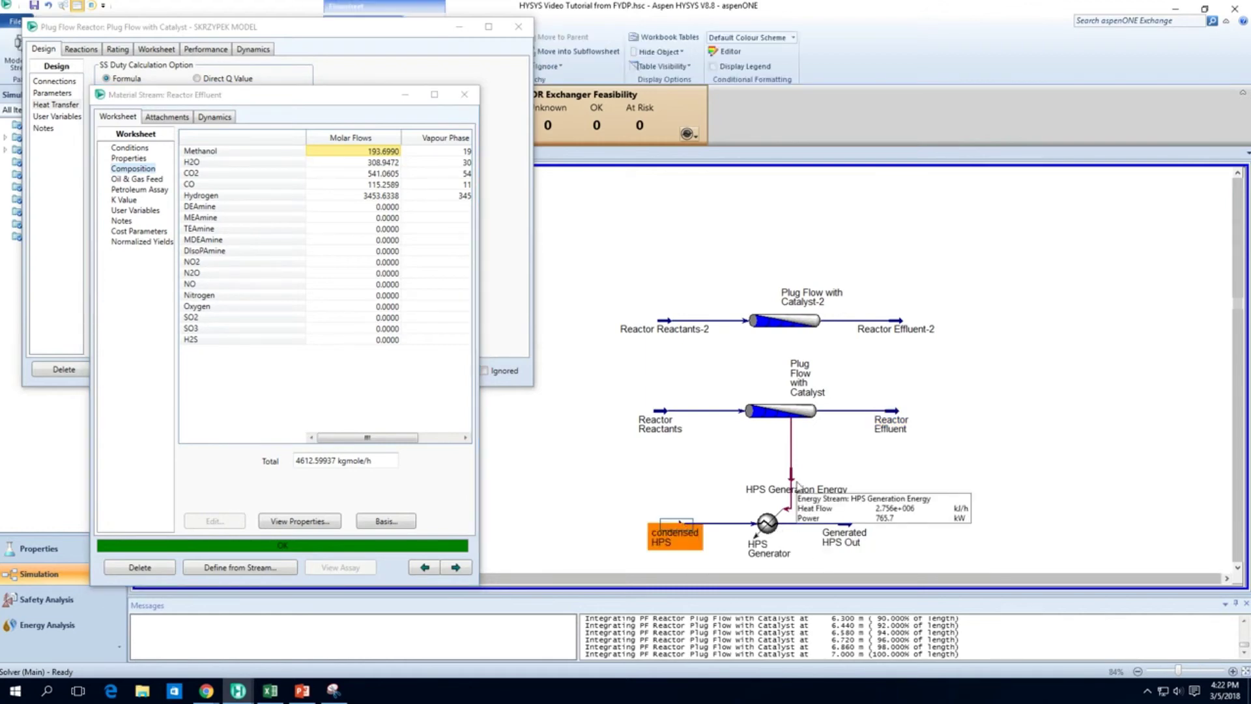
{"action": "left_click", "coordinate": [464, 94]}
- Close the steam-cooled reactor window, clear the flowsheet selection, and save the case
{"action": "left_click", "coordinate": [519, 27]}
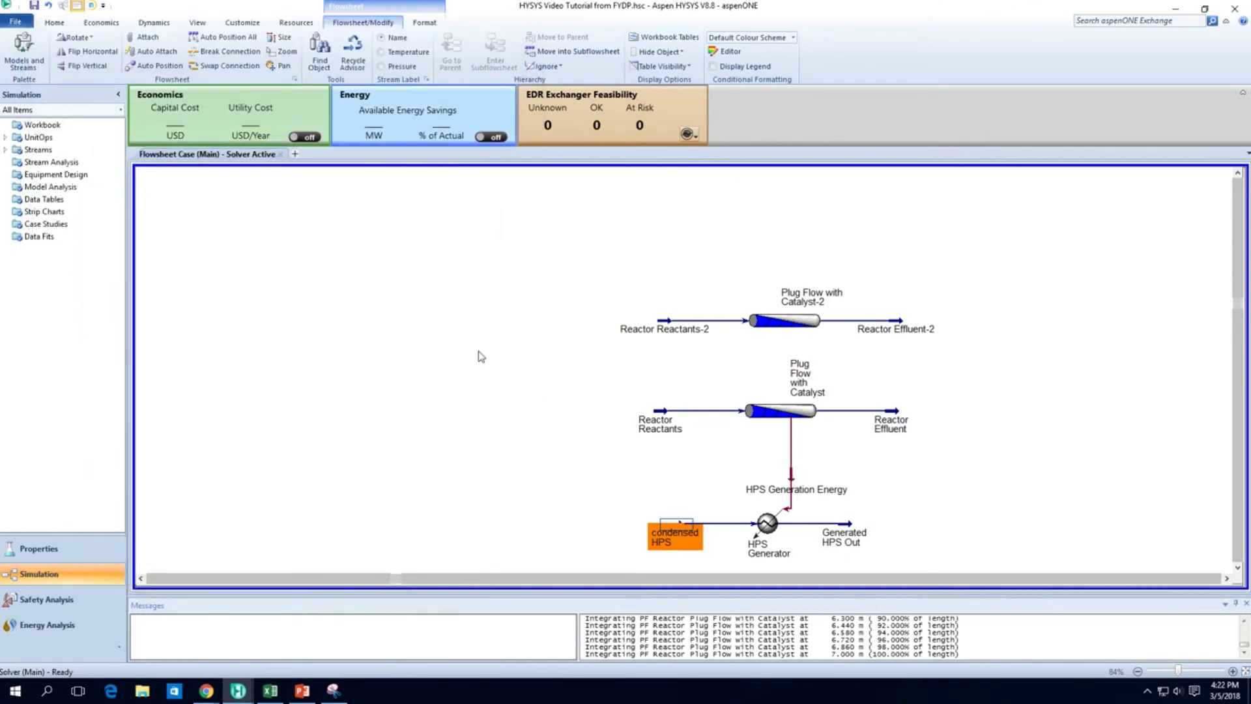
{"action": "left_click", "coordinate": [481, 355]}
{"action": "key", "text": "ctrl+s"}
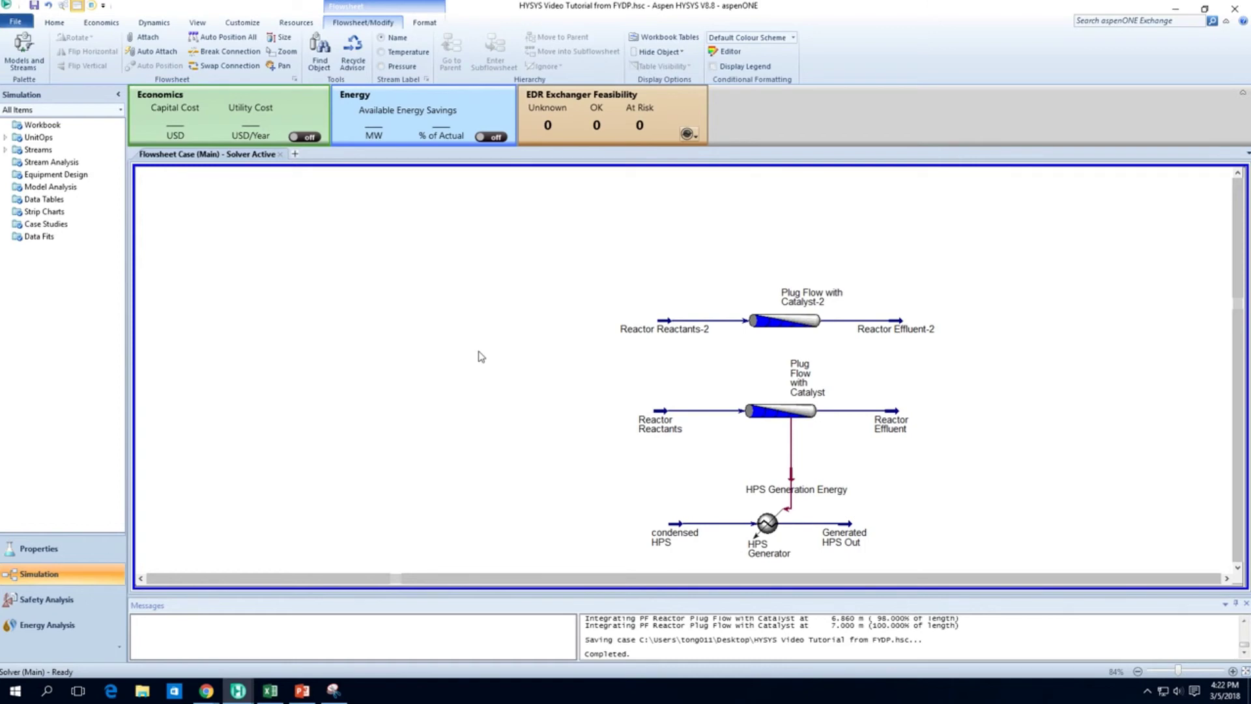
- Review the Plug Flow with Catalyst-2 temperature profile, which levels off at 286.0 C, then close it
{"action": "double_click", "coordinate": [759, 321]}
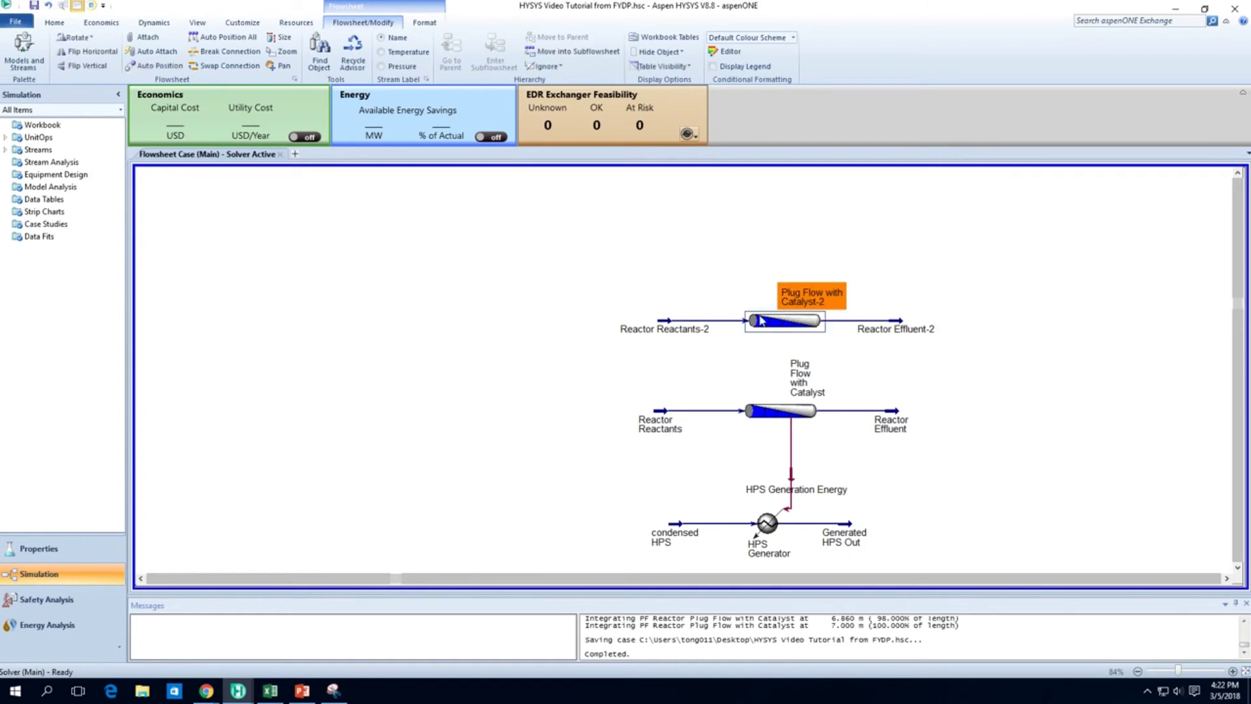
{"action": "left_click", "coordinate": [236, 135]}
{"action": "left_click", "coordinate": [288, 134]}
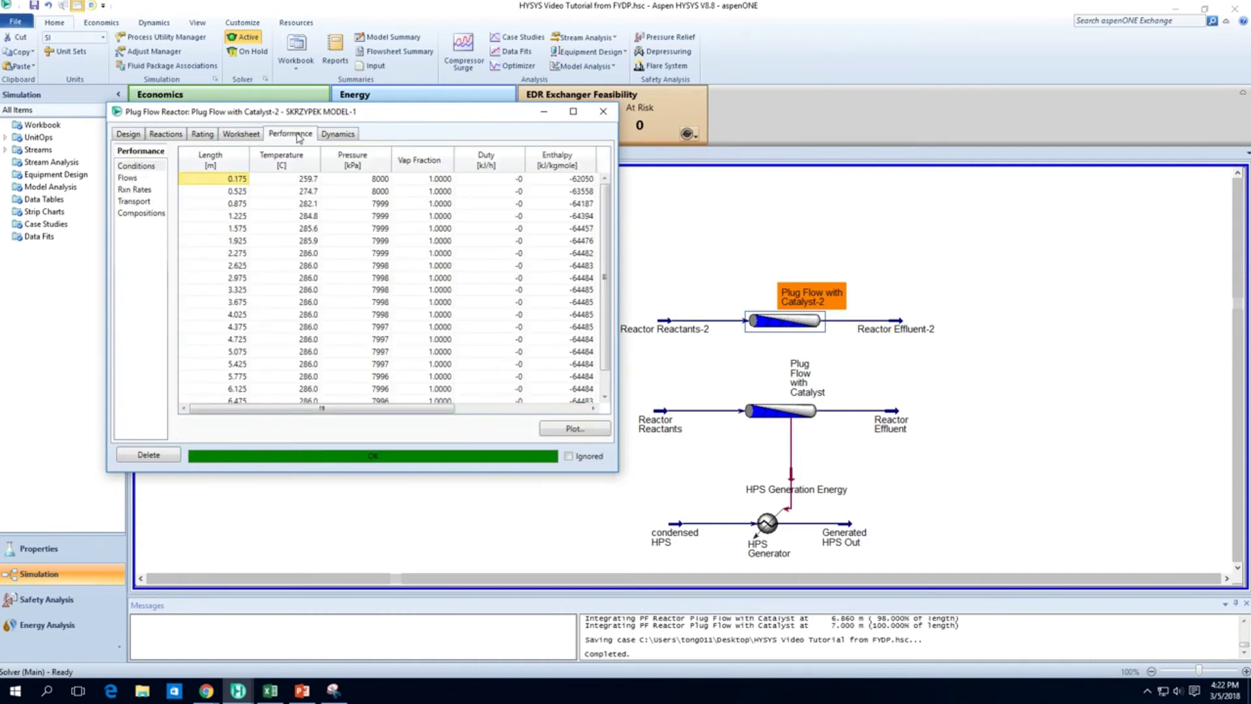
{"action": "left_click", "coordinate": [305, 192]}
{"action": "scroll", "coordinate": [304, 261], "scroll_direction": "down", "scroll_amount": 1}
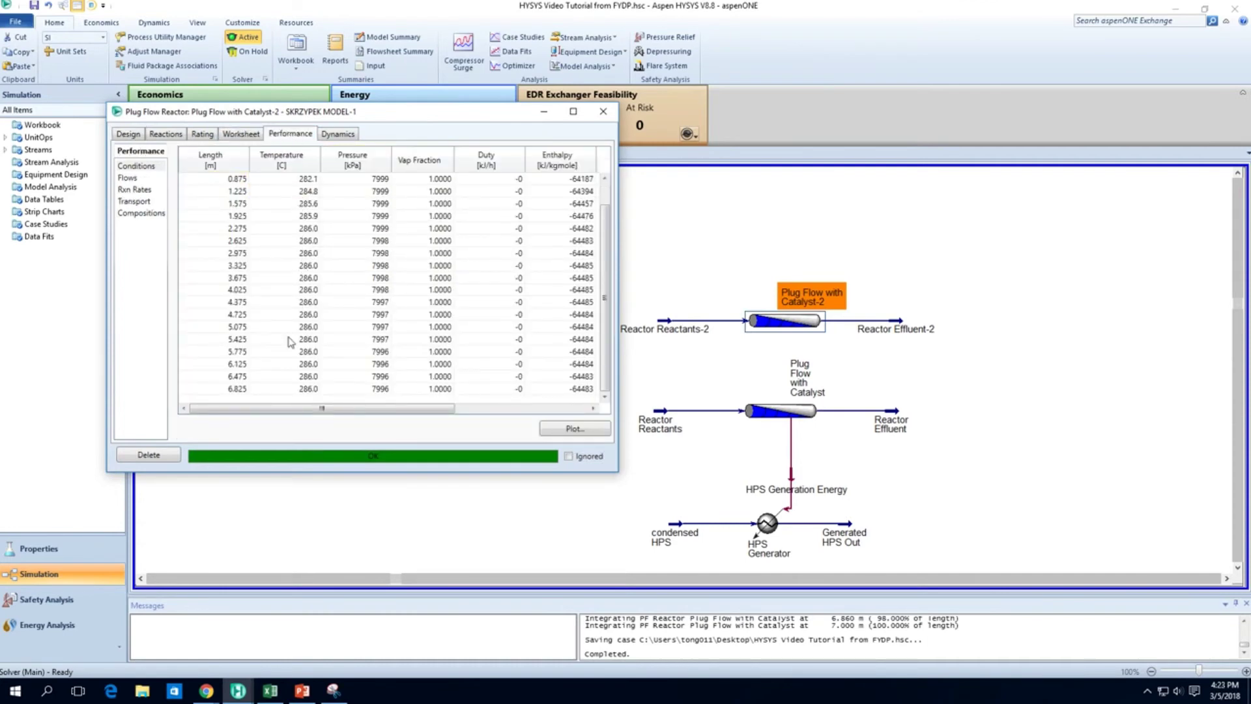
{"action": "scroll", "coordinate": [290, 365], "scroll_direction": "up", "scroll_amount": 1}
{"action": "scroll", "coordinate": [292, 280], "scroll_direction": "down", "scroll_amount": 1}
{"action": "left_click", "coordinate": [603, 112]}
{"action": "mouse_move", "coordinate": [886, 419]}
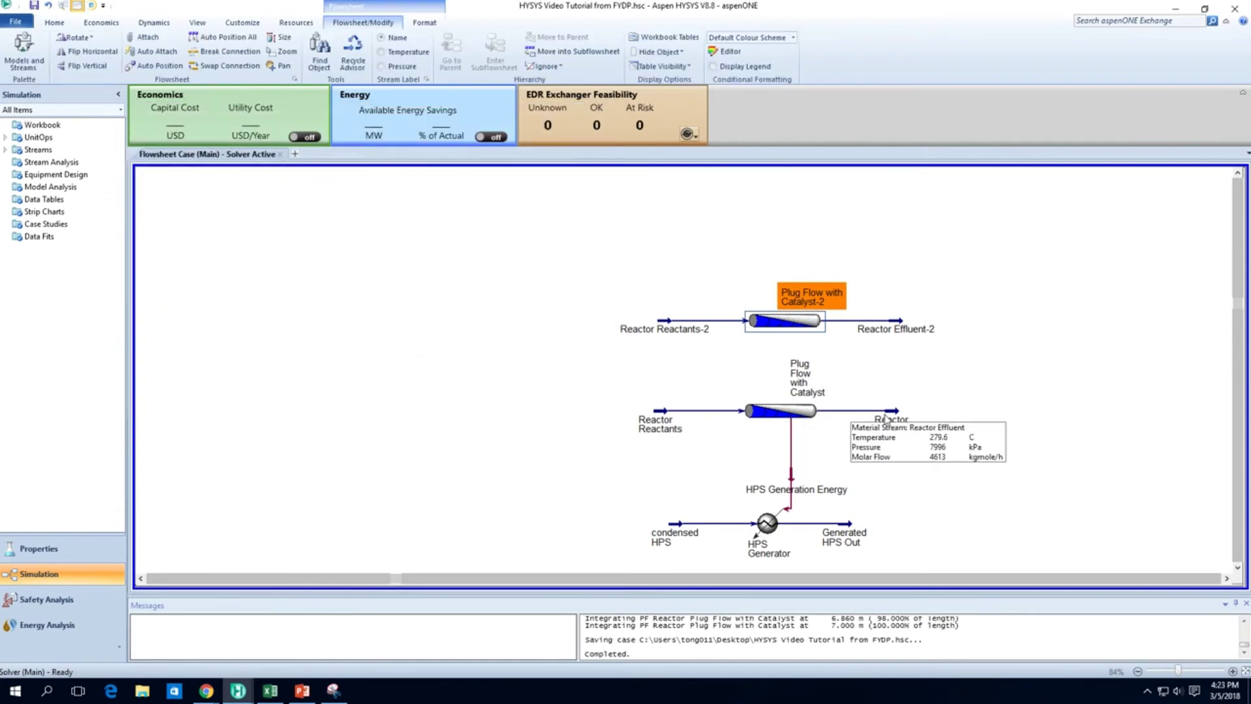
- Open Plug Flow with Catalyst and select the Length and Temperature columns of its profile
{"action": "double_click", "coordinate": [801, 420]}
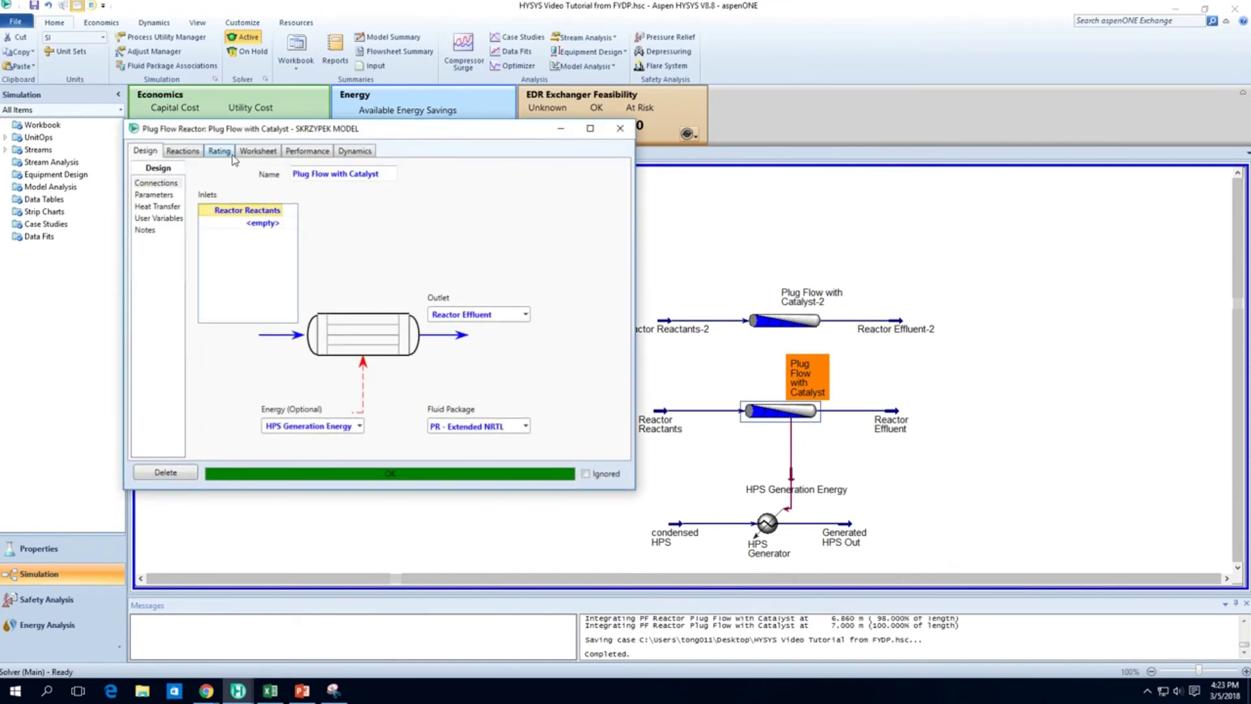
{"action": "left_click", "coordinate": [676, 530]}
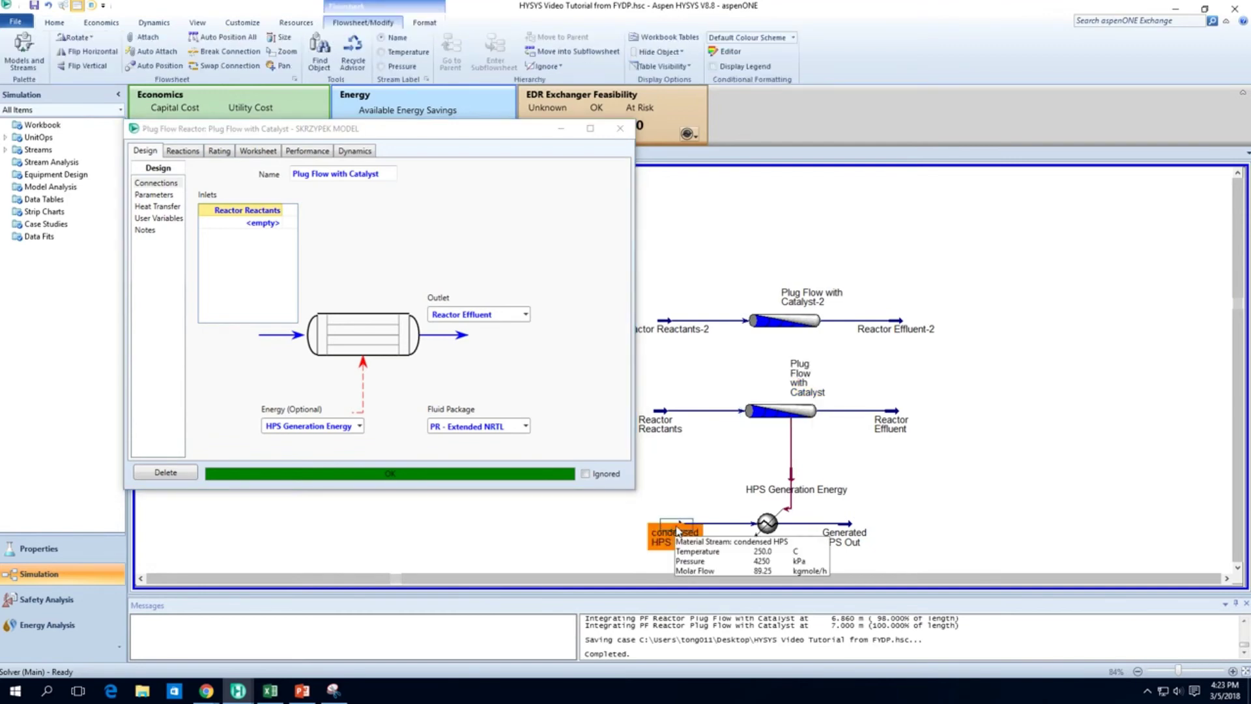
{"action": "left_click", "coordinate": [309, 159]}
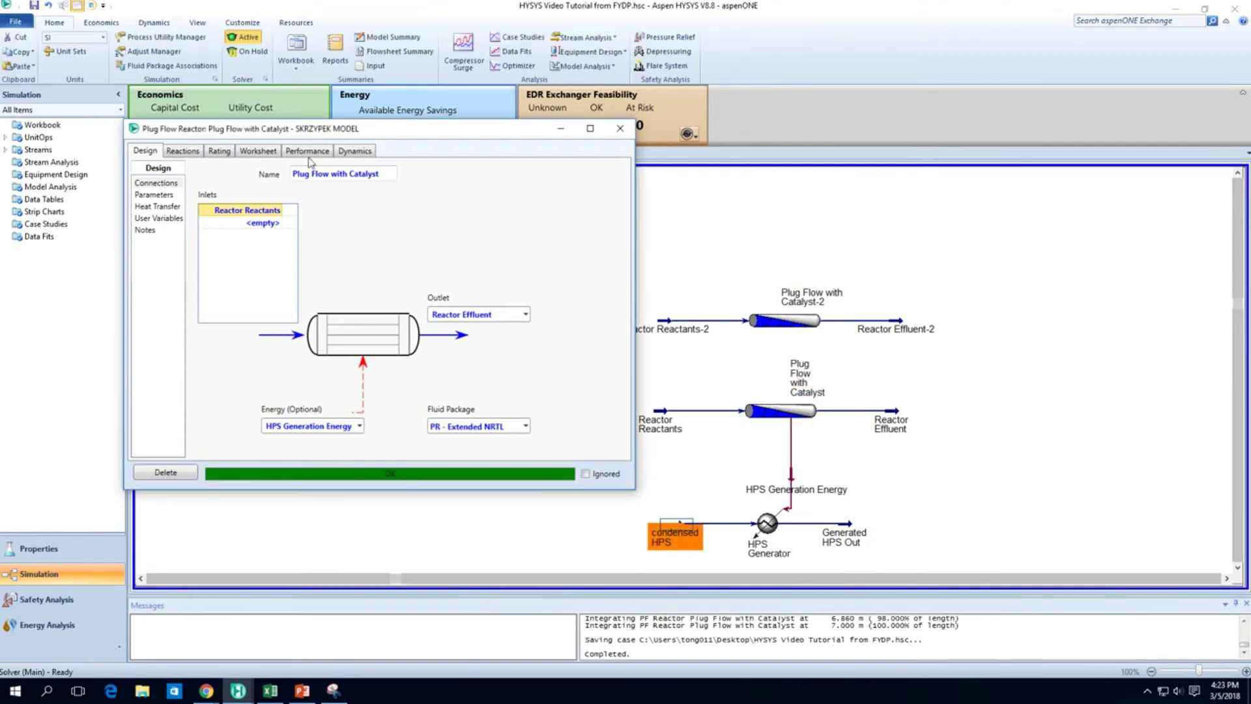
{"action": "left_click", "coordinate": [313, 151]}
{"action": "left_click", "coordinate": [297, 225]}
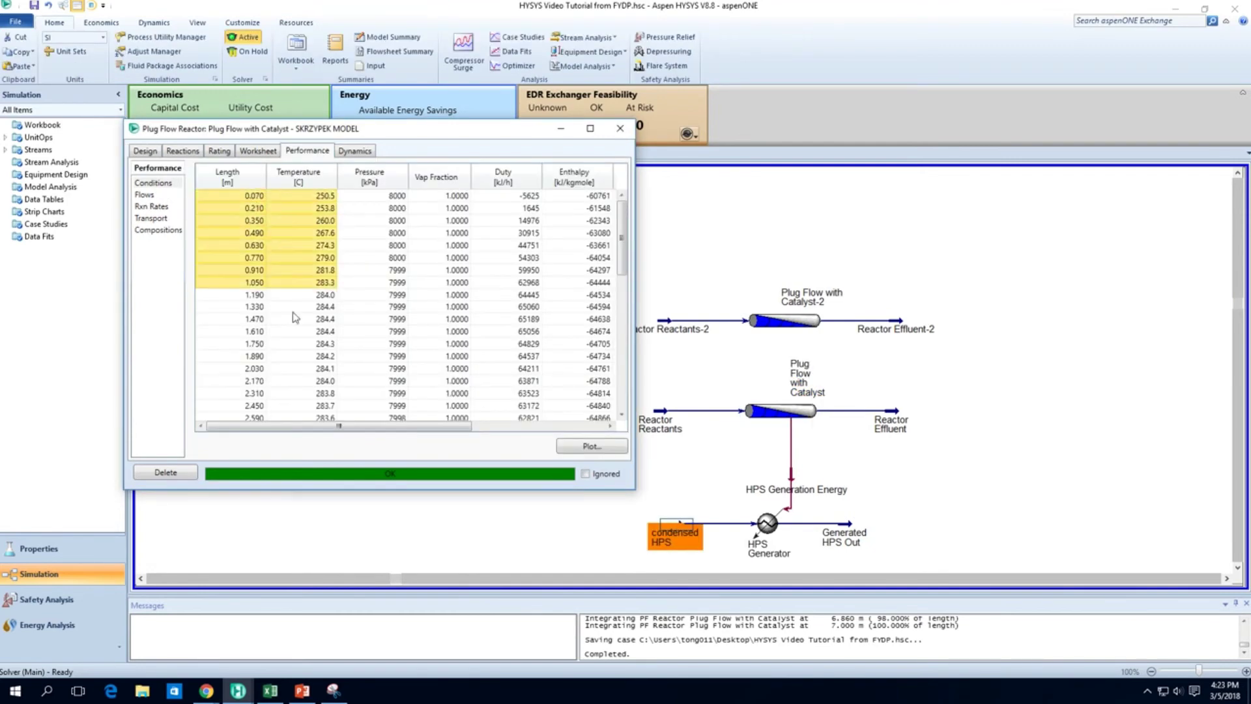
{"action": "left_click_drag", "start_coordinate": [260, 199], "coordinate": [297, 407]}
- Check the reactor's reaction set with 50 segments and the Number of Tubes value 200
{"action": "left_click", "coordinate": [150, 152]}
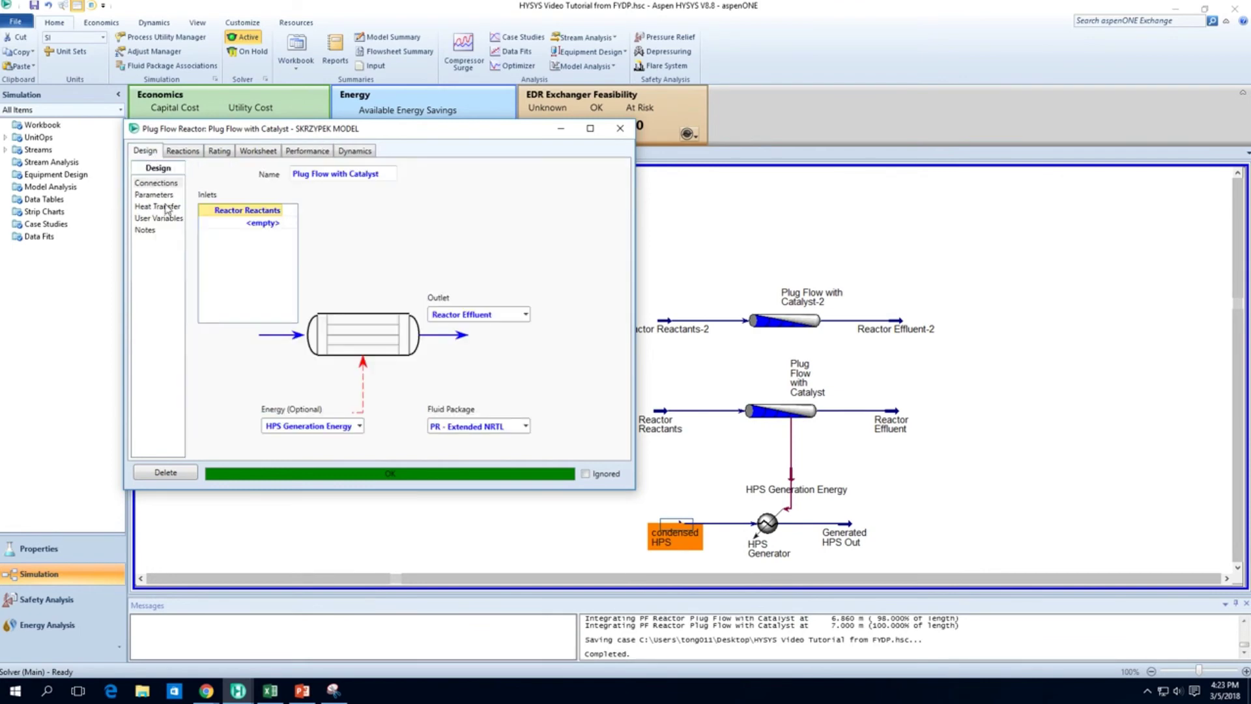
{"action": "left_click", "coordinate": [191, 154]}
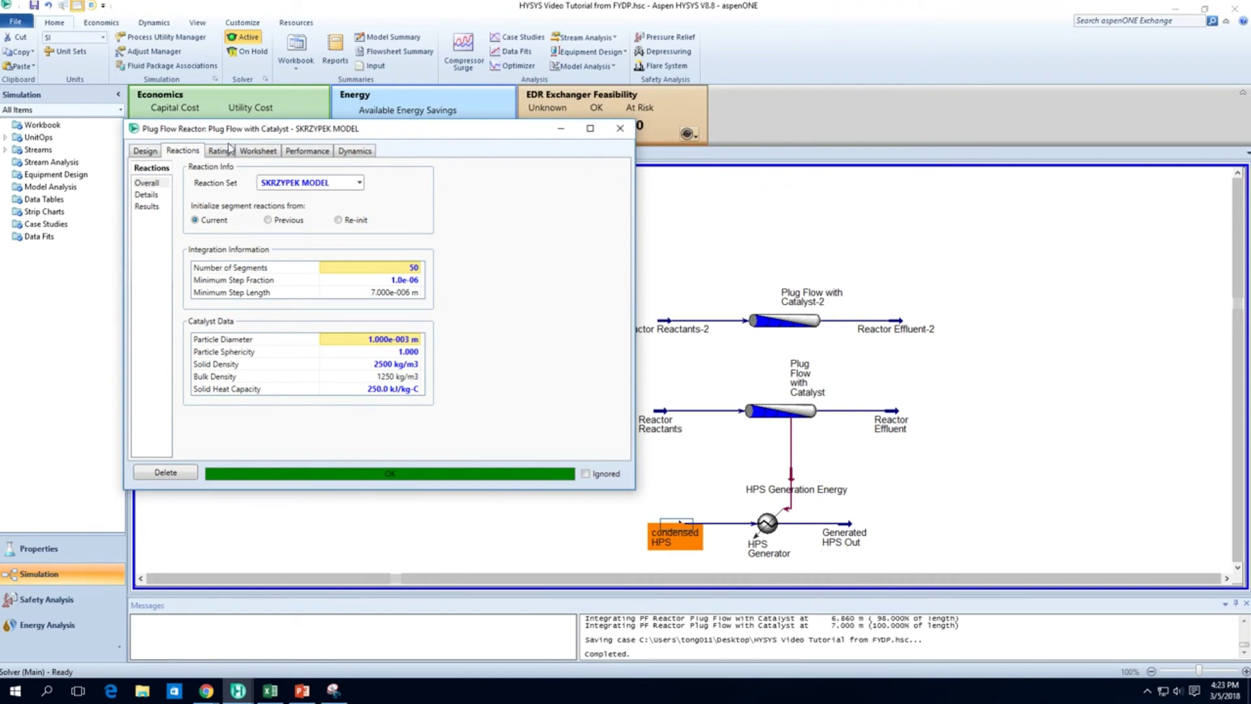
{"action": "left_click", "coordinate": [222, 151]}
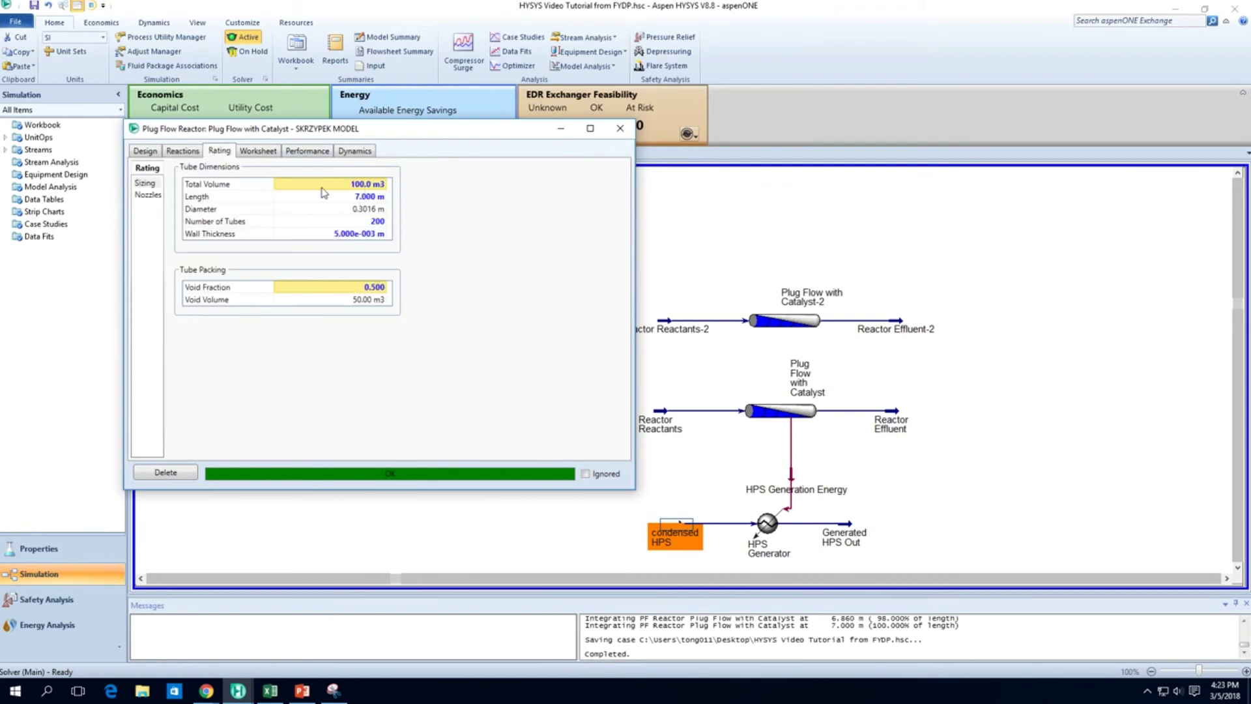
{"action": "left_click", "coordinate": [352, 221]}
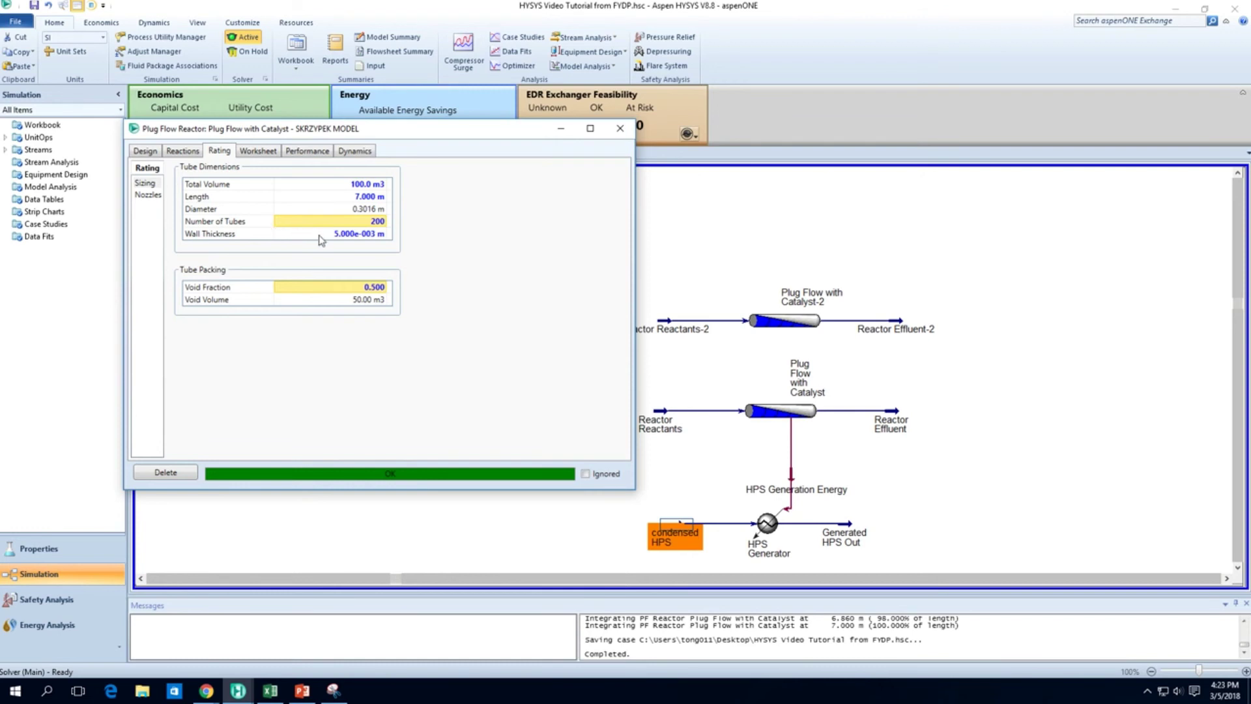
{"action": "left_click", "coordinate": [255, 222]}
{"action": "left_click", "coordinate": [311, 222]}
- Review the heat transfer settings: steam Mole Flow 89.45 kgmole/h and Heat Capacity
{"action": "left_click", "coordinate": [145, 150]}
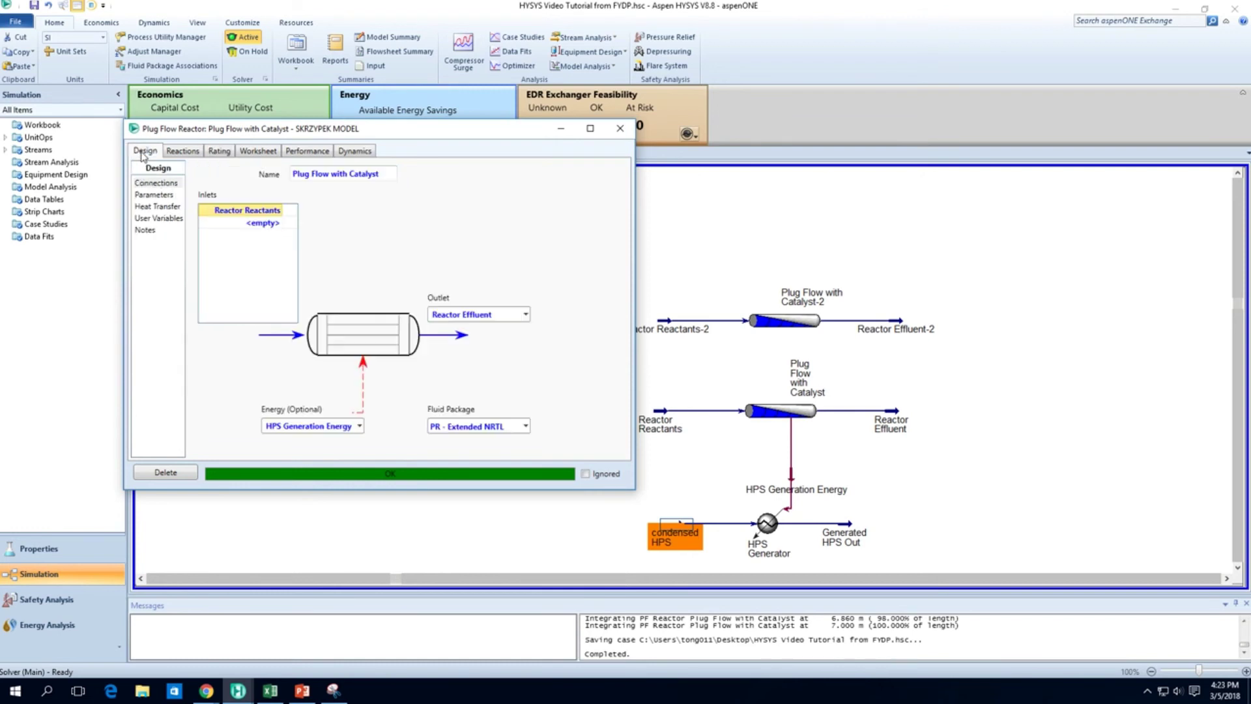
{"action": "left_click", "coordinate": [157, 206]}
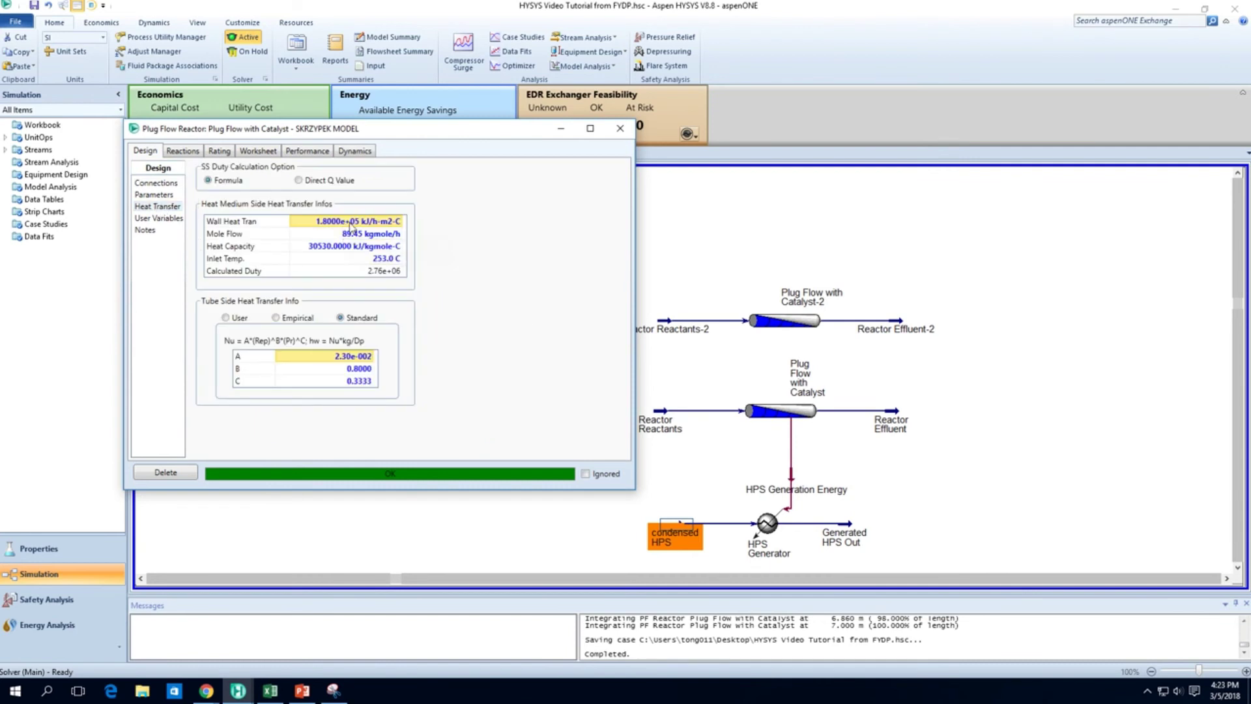
{"action": "left_click", "coordinate": [352, 233]}
{"action": "left_click", "coordinate": [352, 247]}
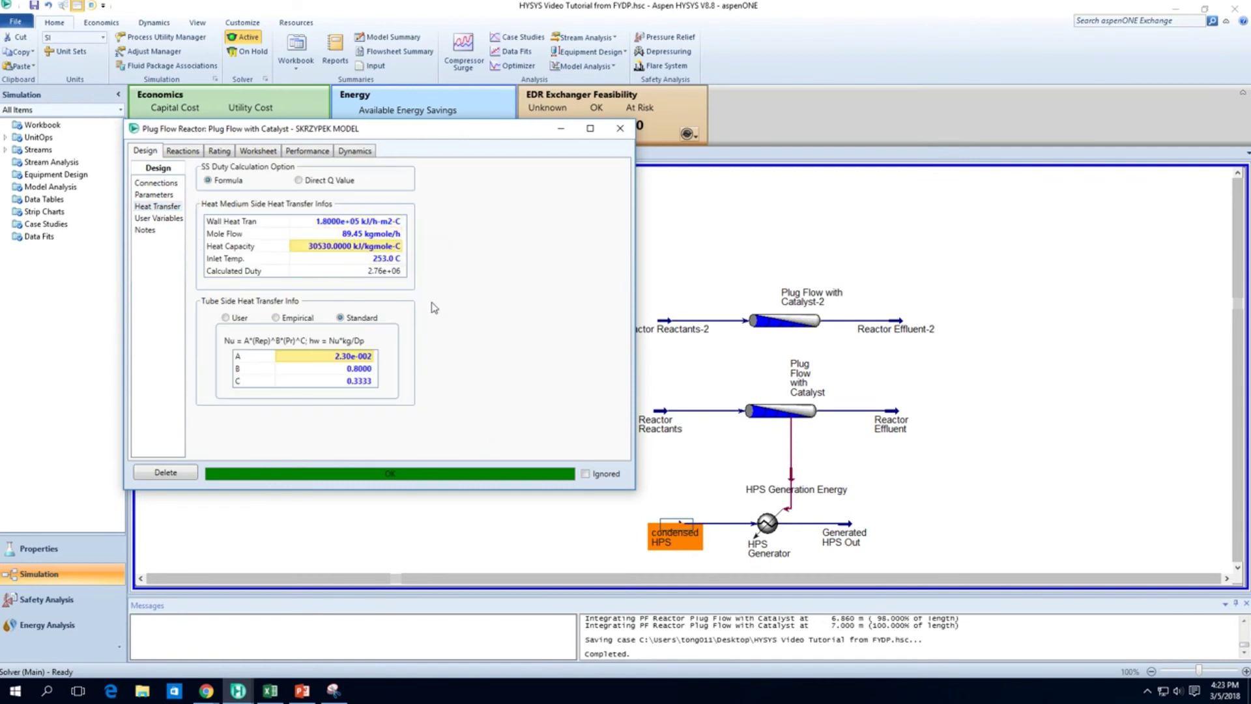